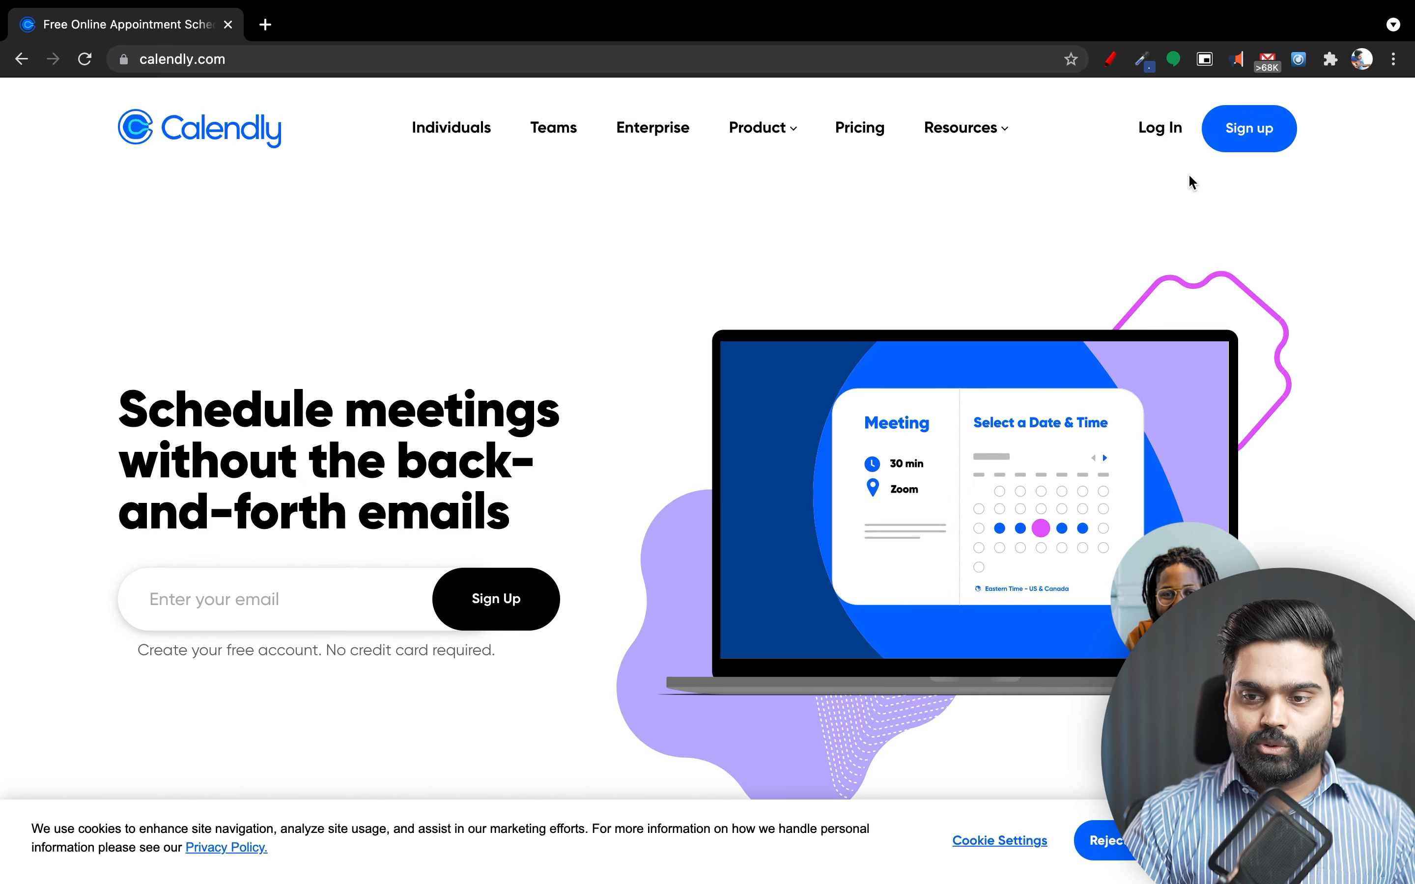
# Start a free Calendly signup by submitting the account's e-mail address.
pyautogui.click(1248, 140)
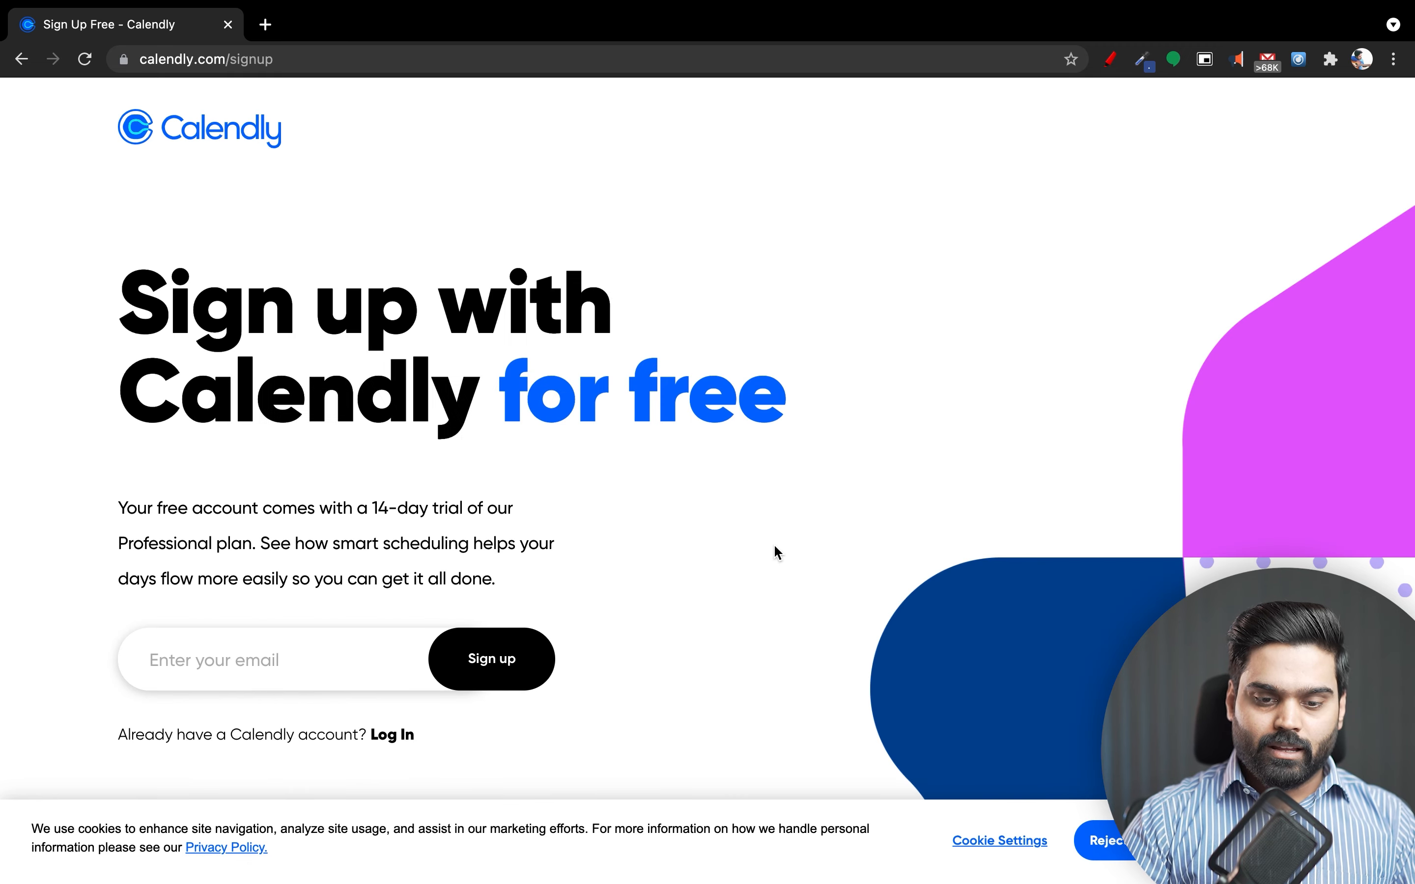
pyautogui.scroll(-5, 773, 550)
pyautogui.scroll(5, 443, 600)
pyautogui.click(330, 650)
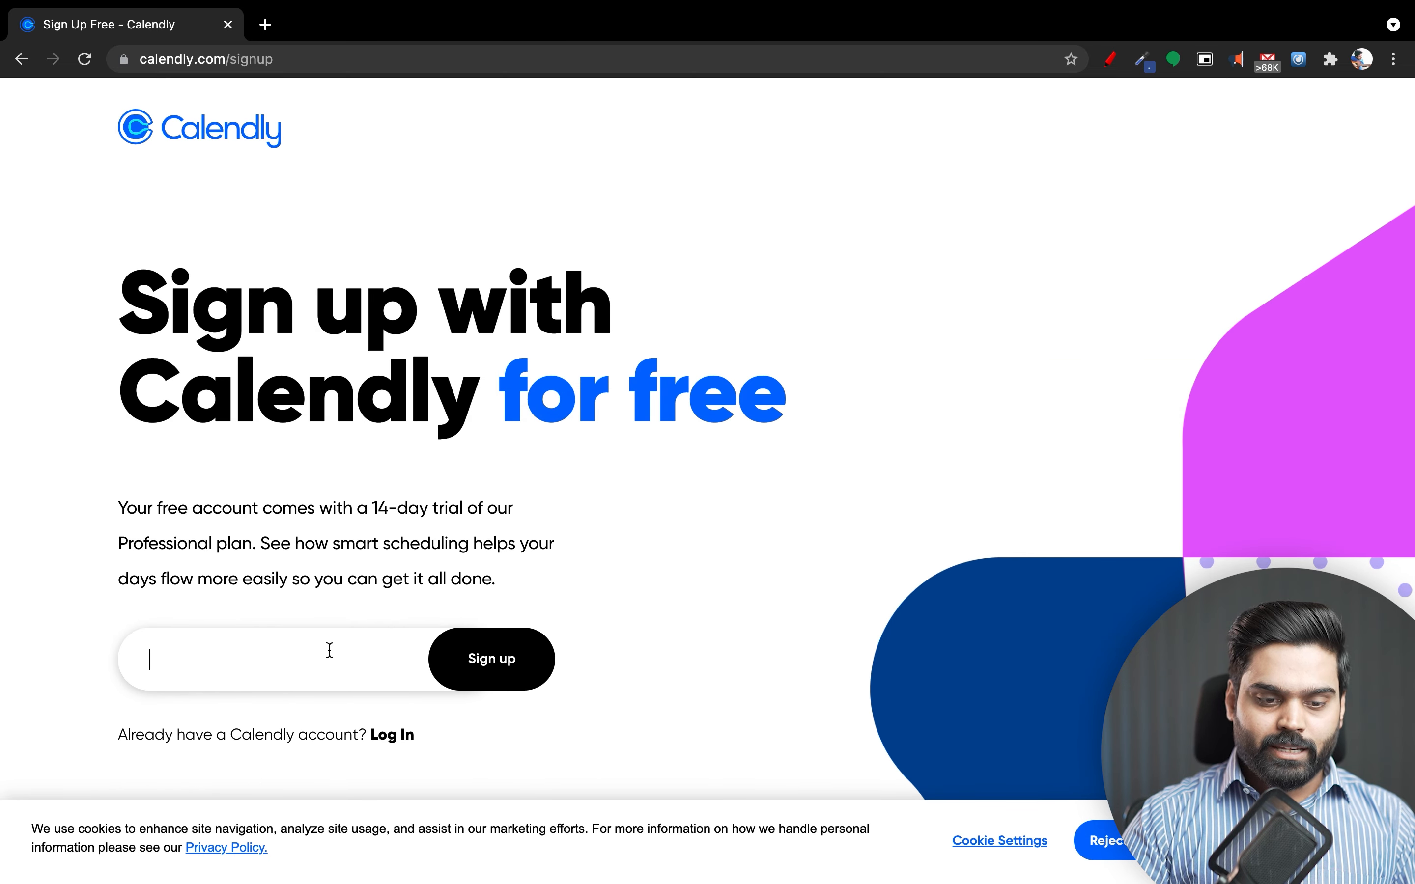
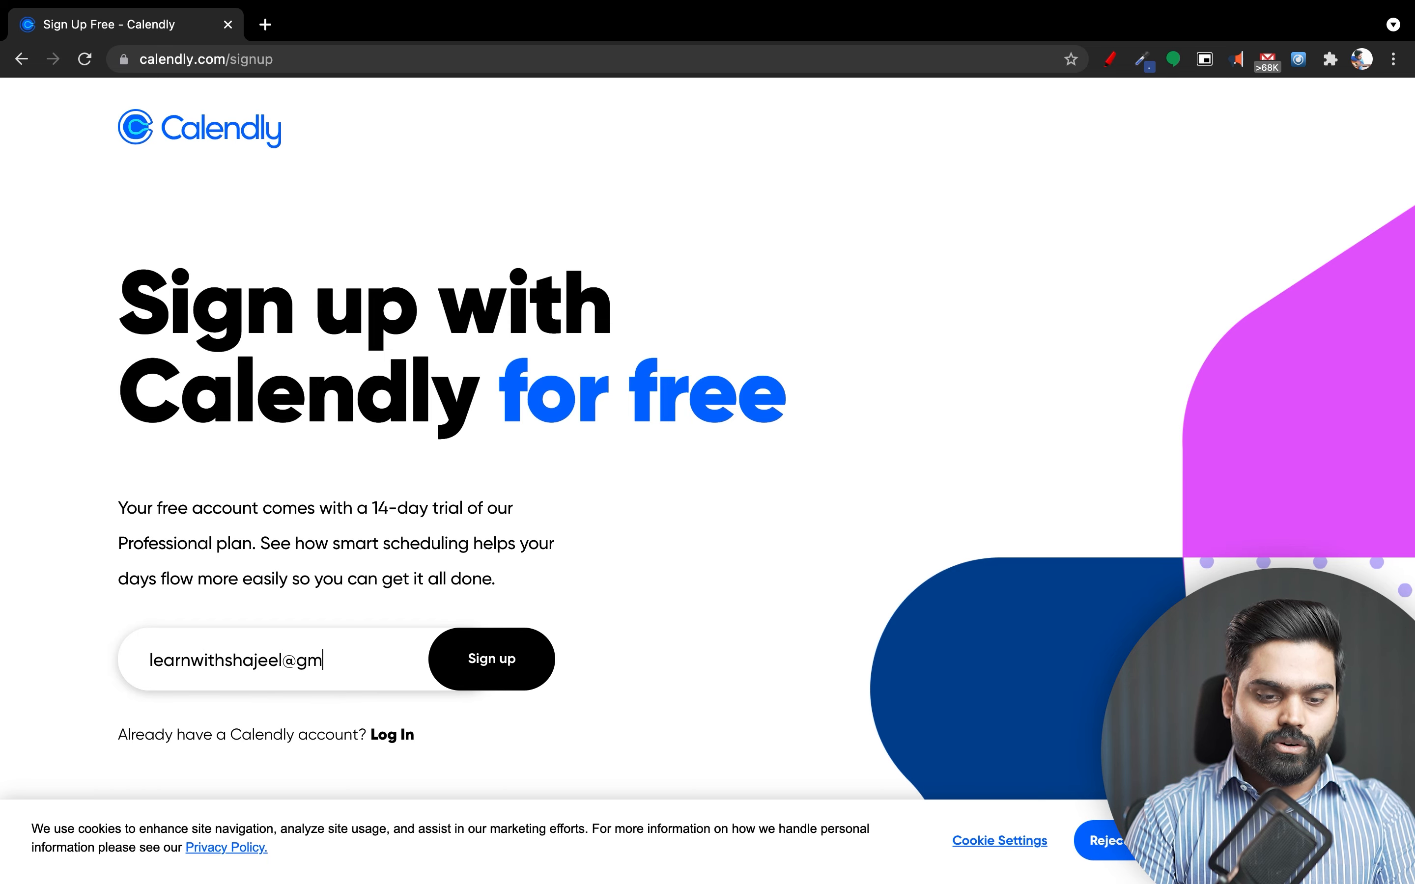
pyautogui.press('Return')
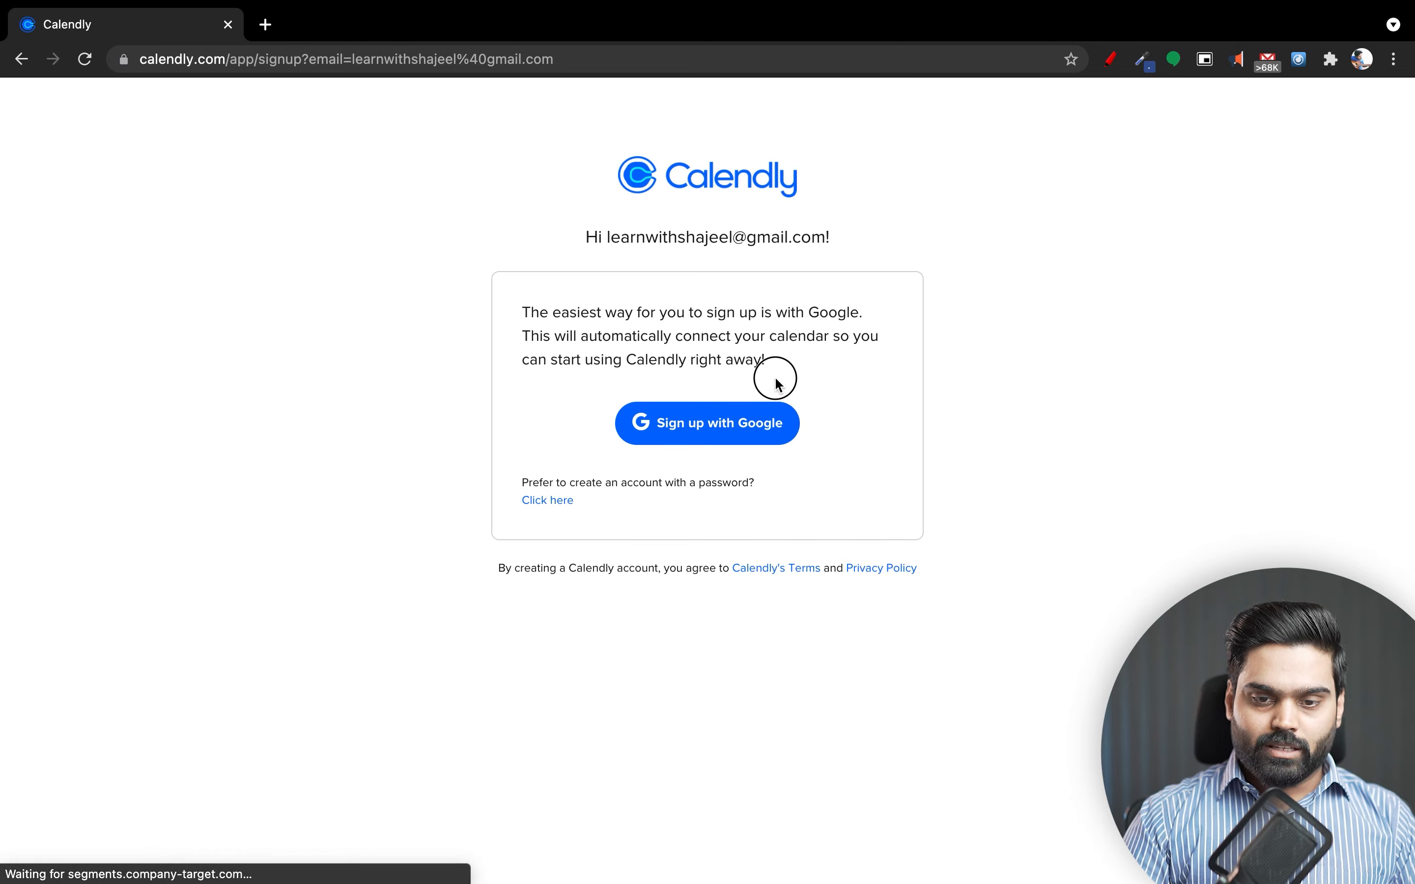
pyautogui.moveTo(773, 377); pyautogui.dragTo(447, 309)
# Sign up with the Google account and allow Calendly access to its Google calendars.
pyautogui.click(662, 407)
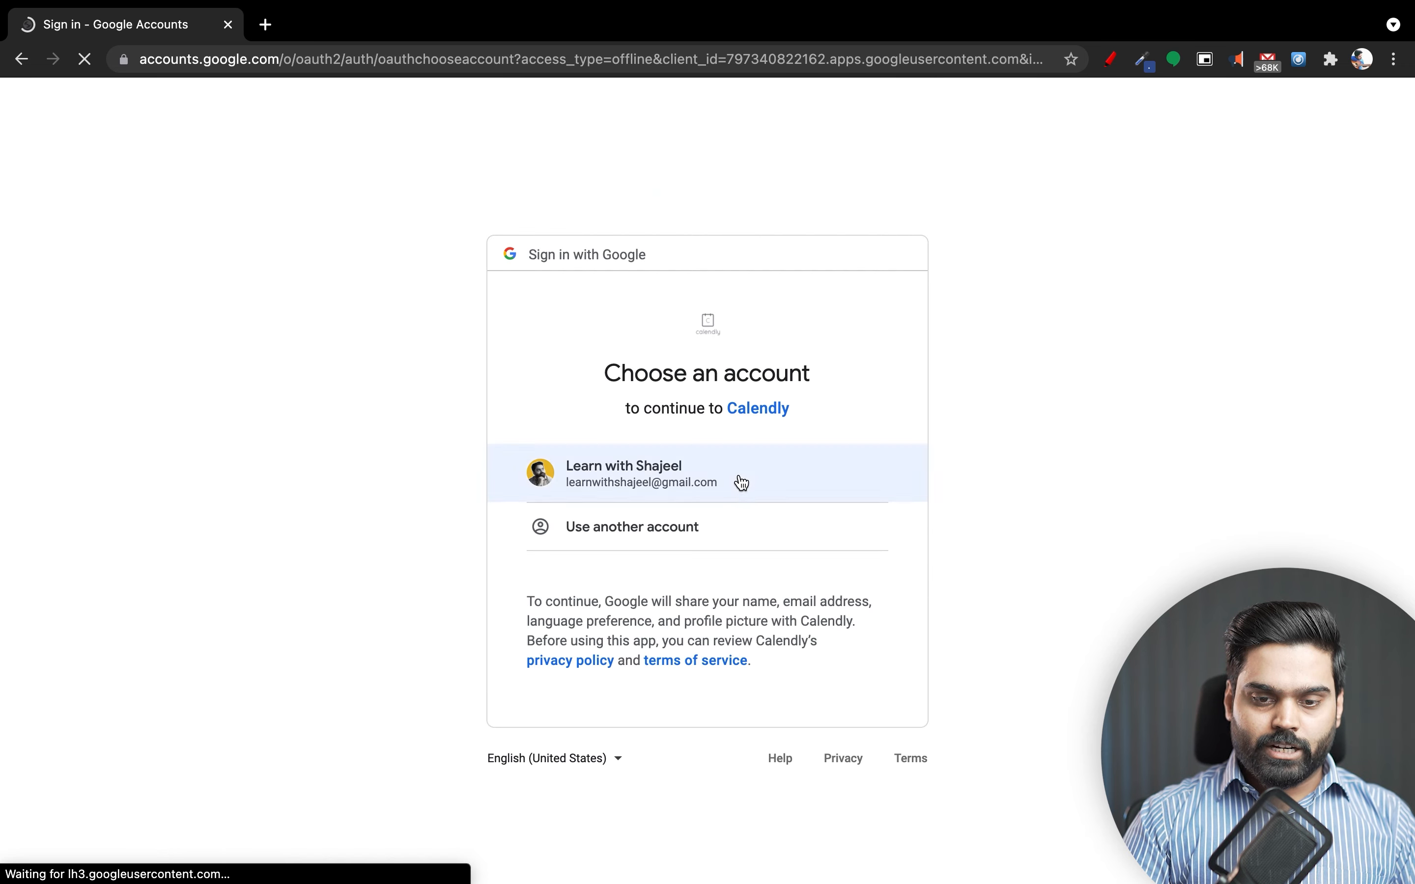
pyautogui.click(705, 483)
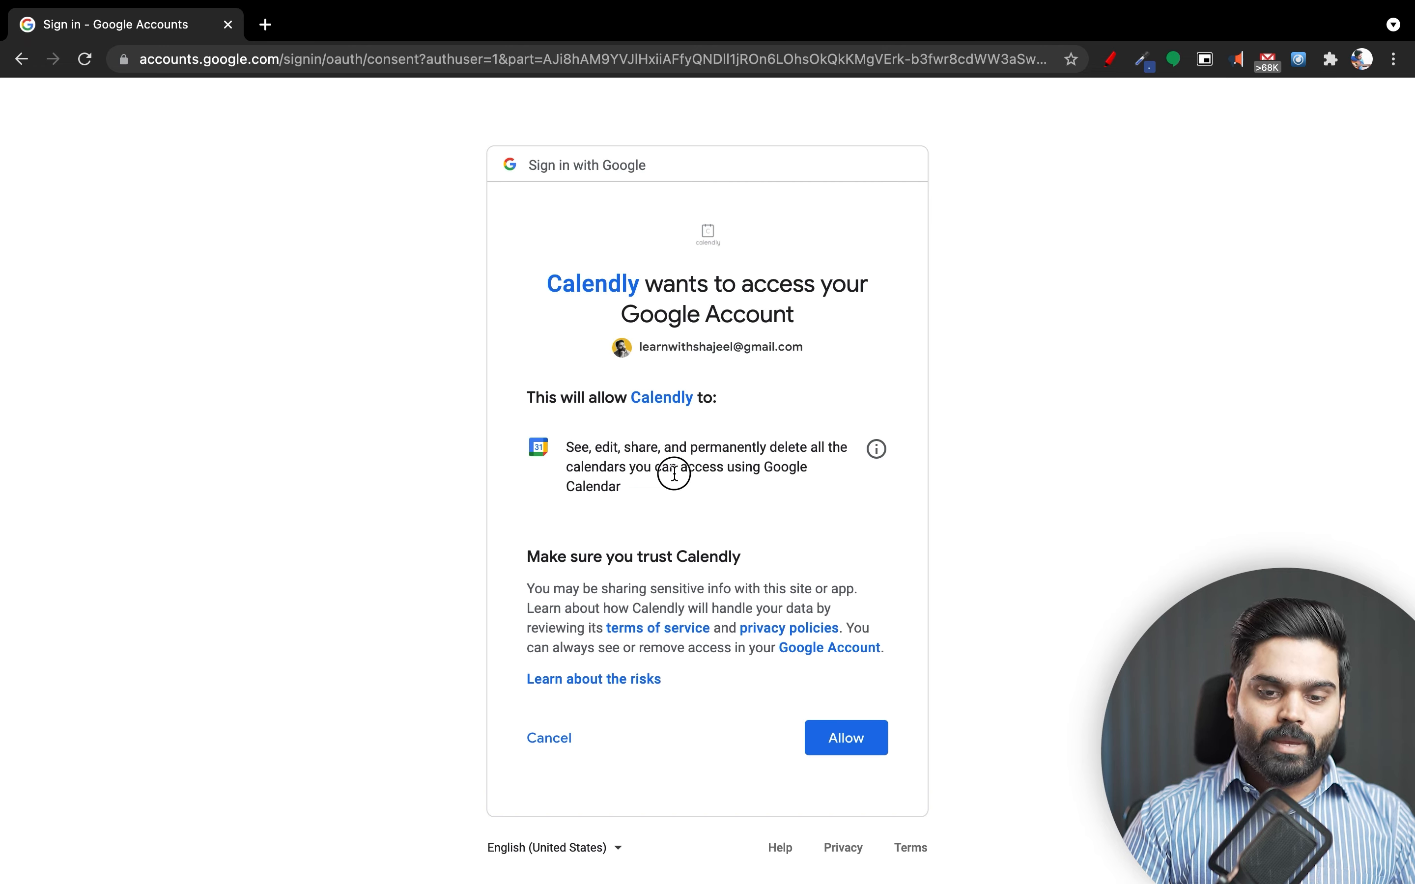
pyautogui.moveTo(677, 469); pyautogui.dragTo(581, 453)
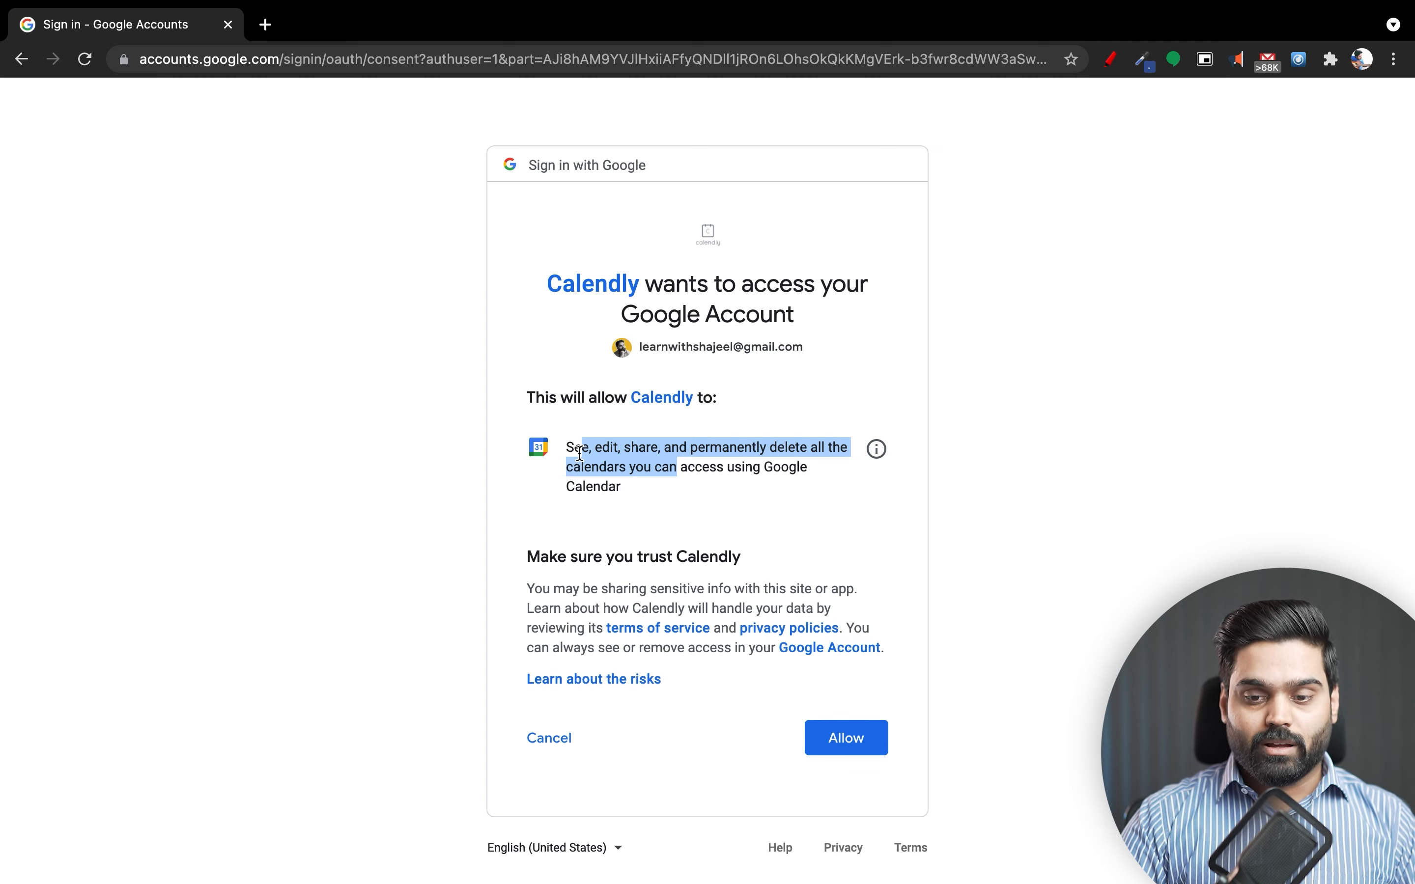
pyautogui.click(821, 744)
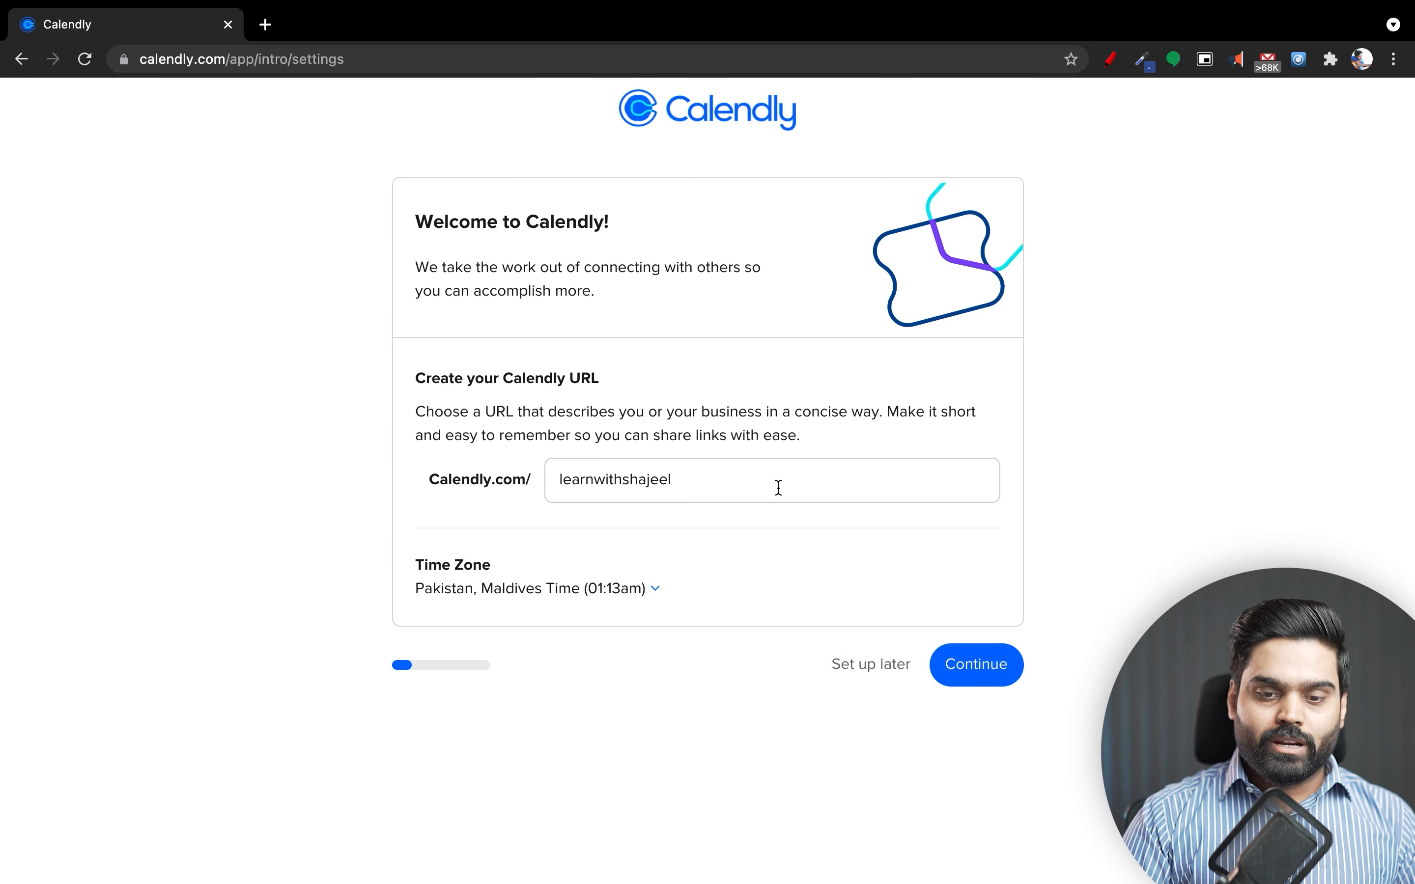
pyautogui.click(636, 395)
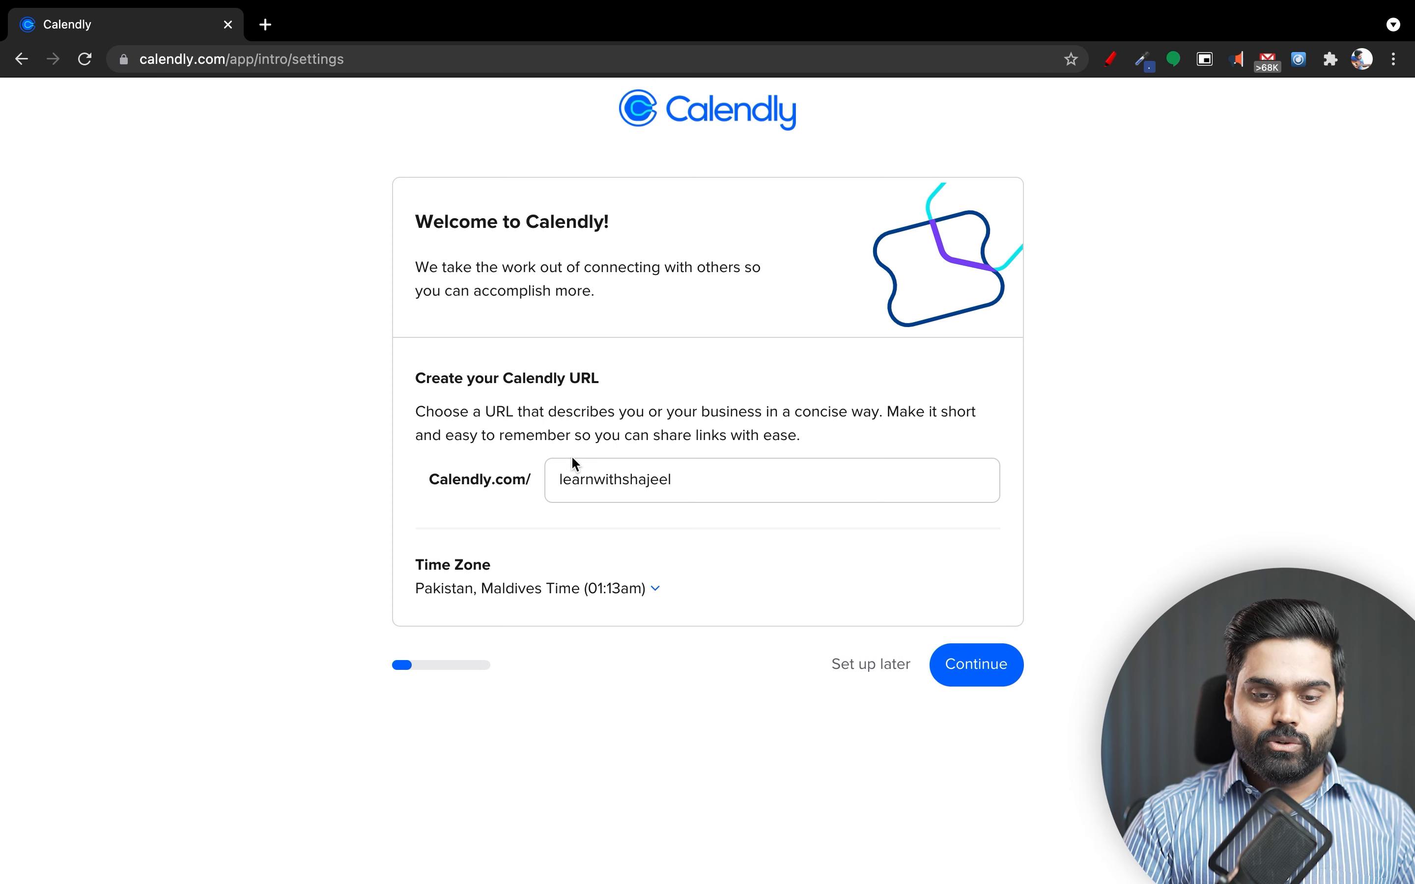
pyautogui.moveTo(676, 492); pyautogui.dragTo(545, 492)
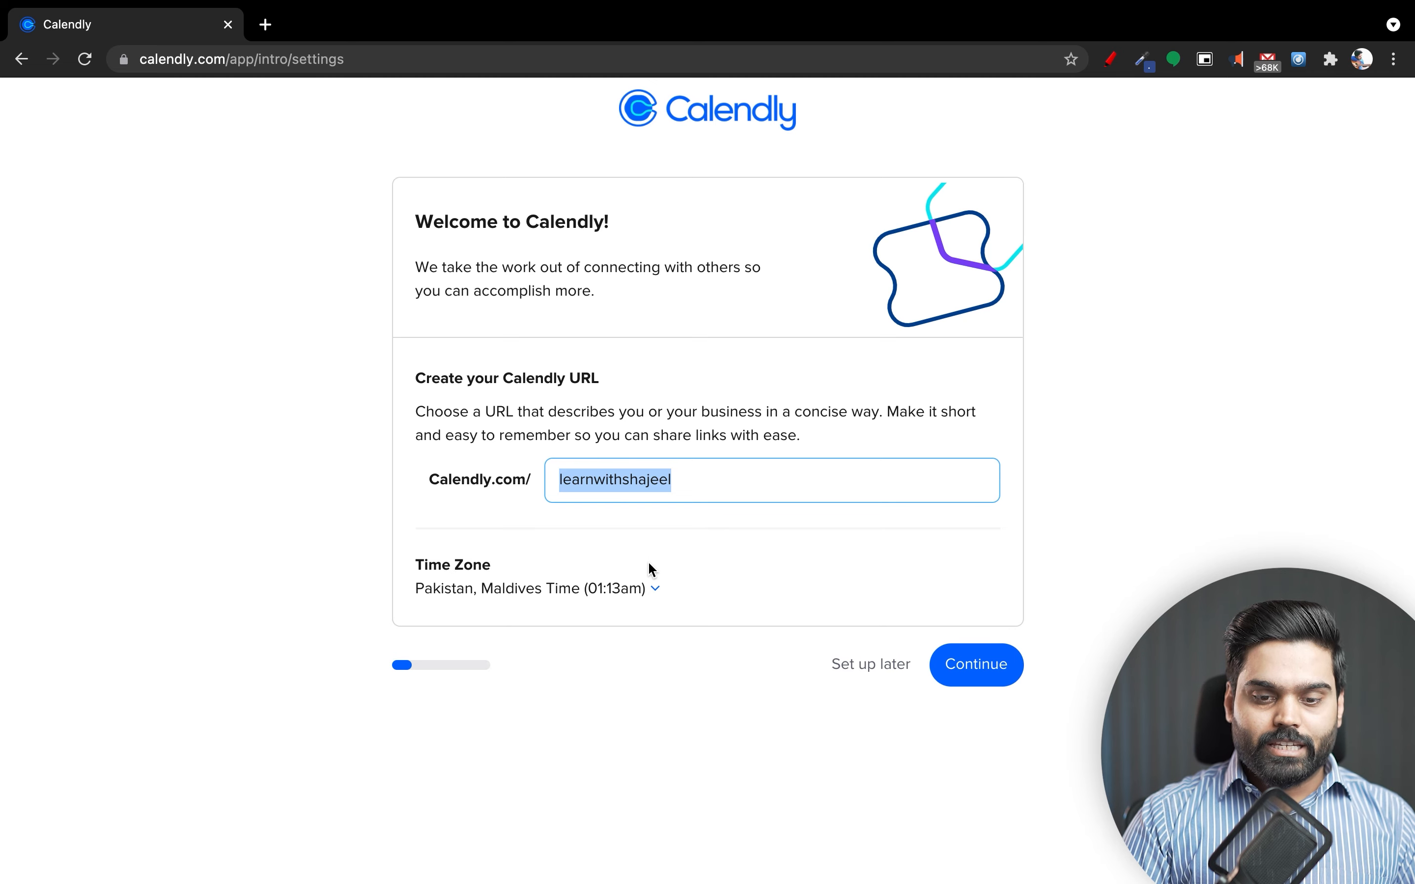
pyautogui.click(612, 591)
pyautogui.click(611, 590)
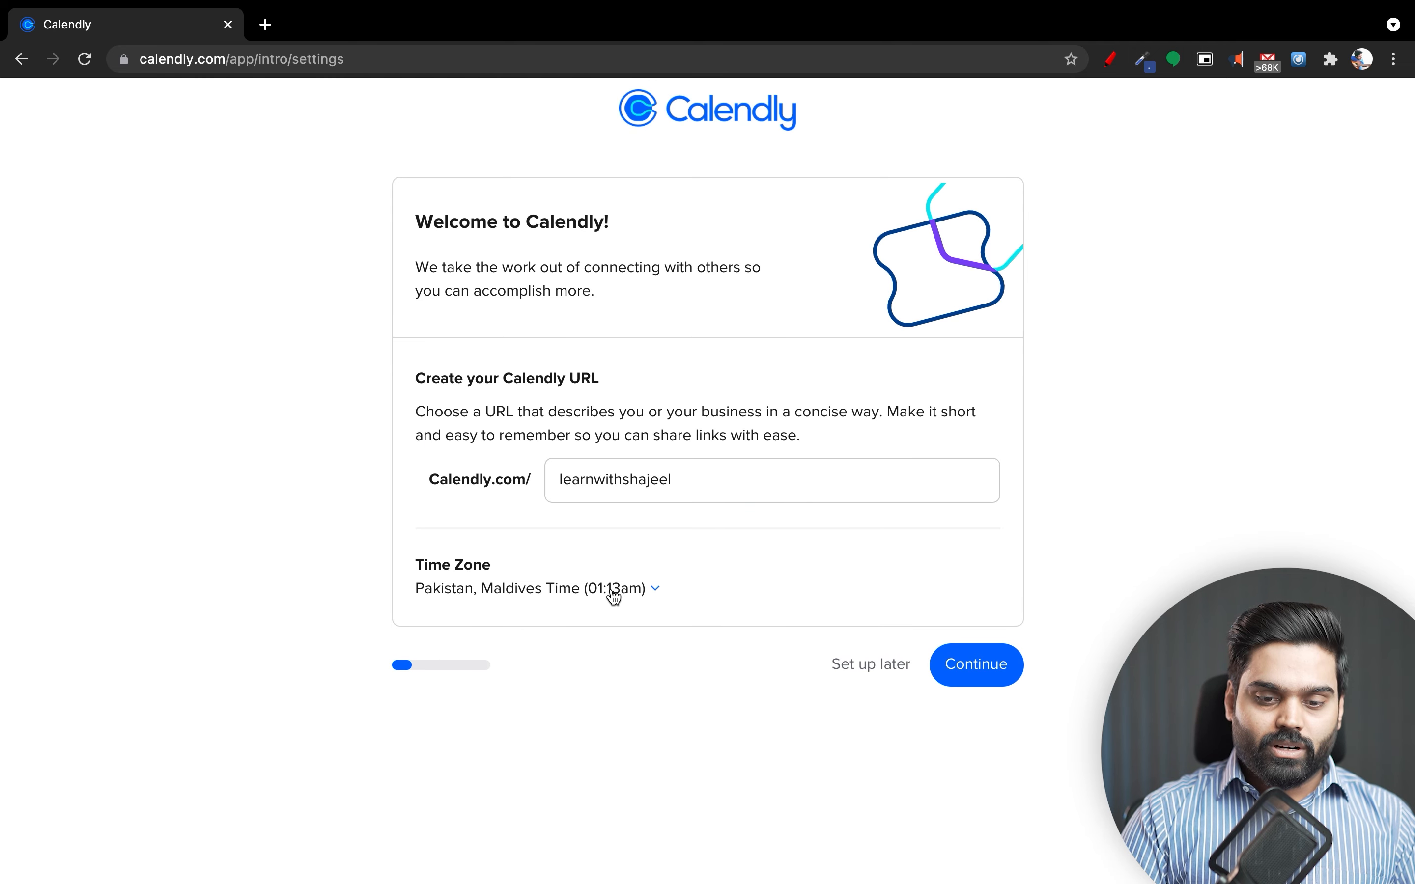
# Keep the suggested Calendly URL and Pakistan time zone and continue.
pyautogui.click(968, 669)
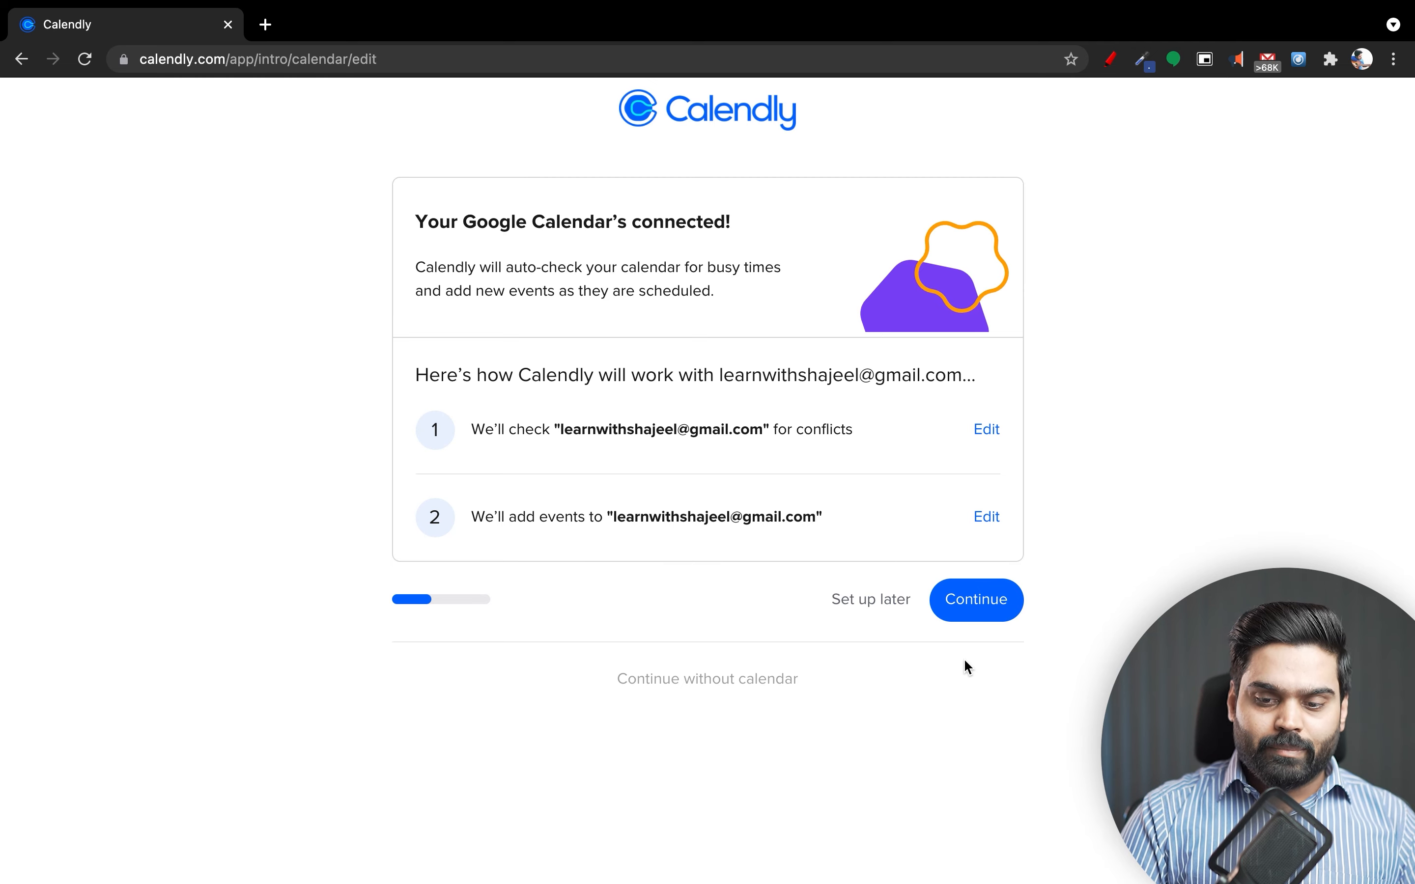
# Continue past the connected-calendar step and set available hours to start at 01:00pm.
pyautogui.click(979, 619)
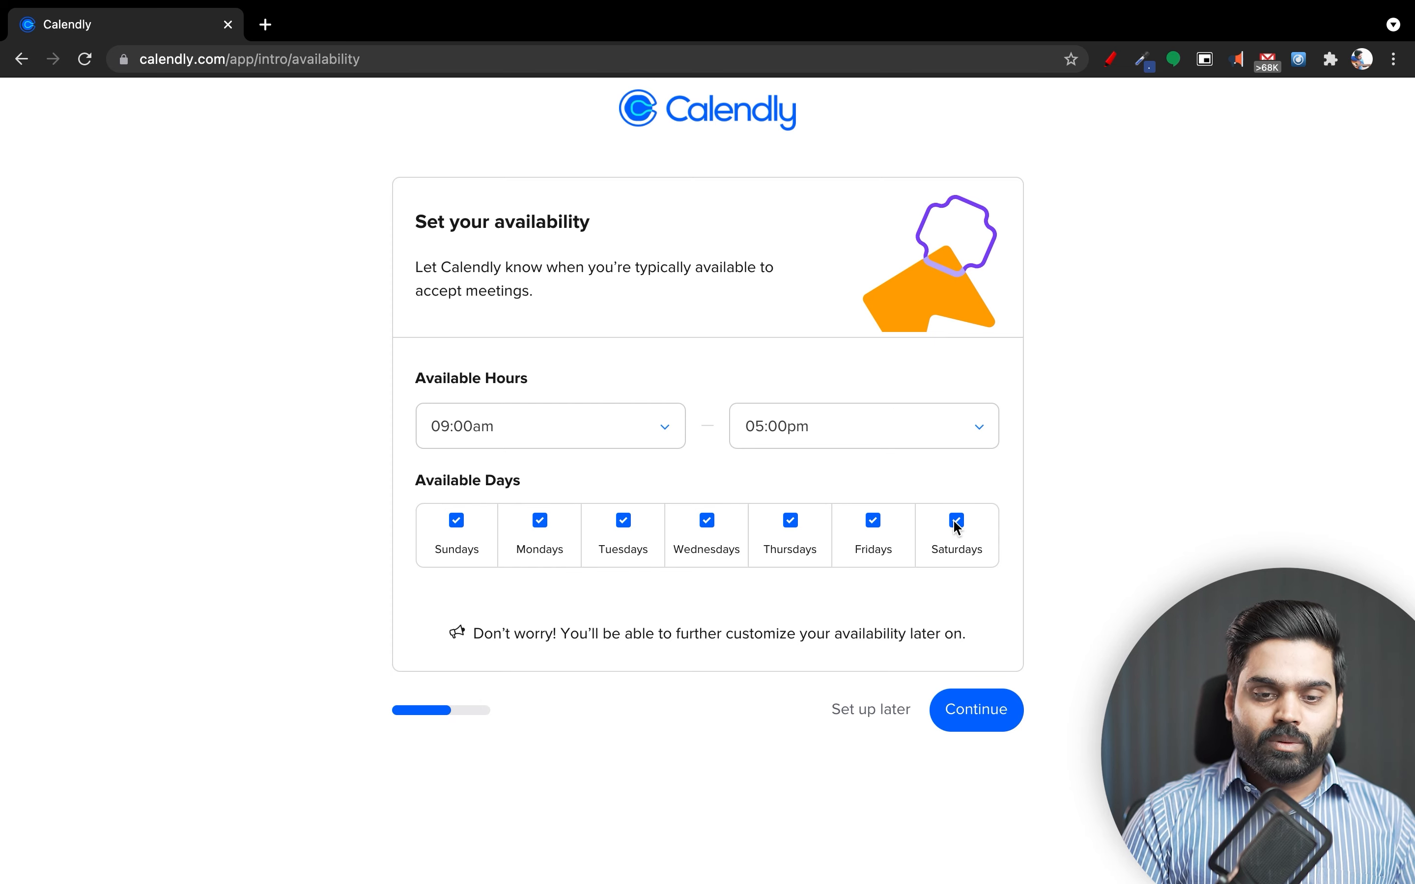
pyautogui.click(672, 432)
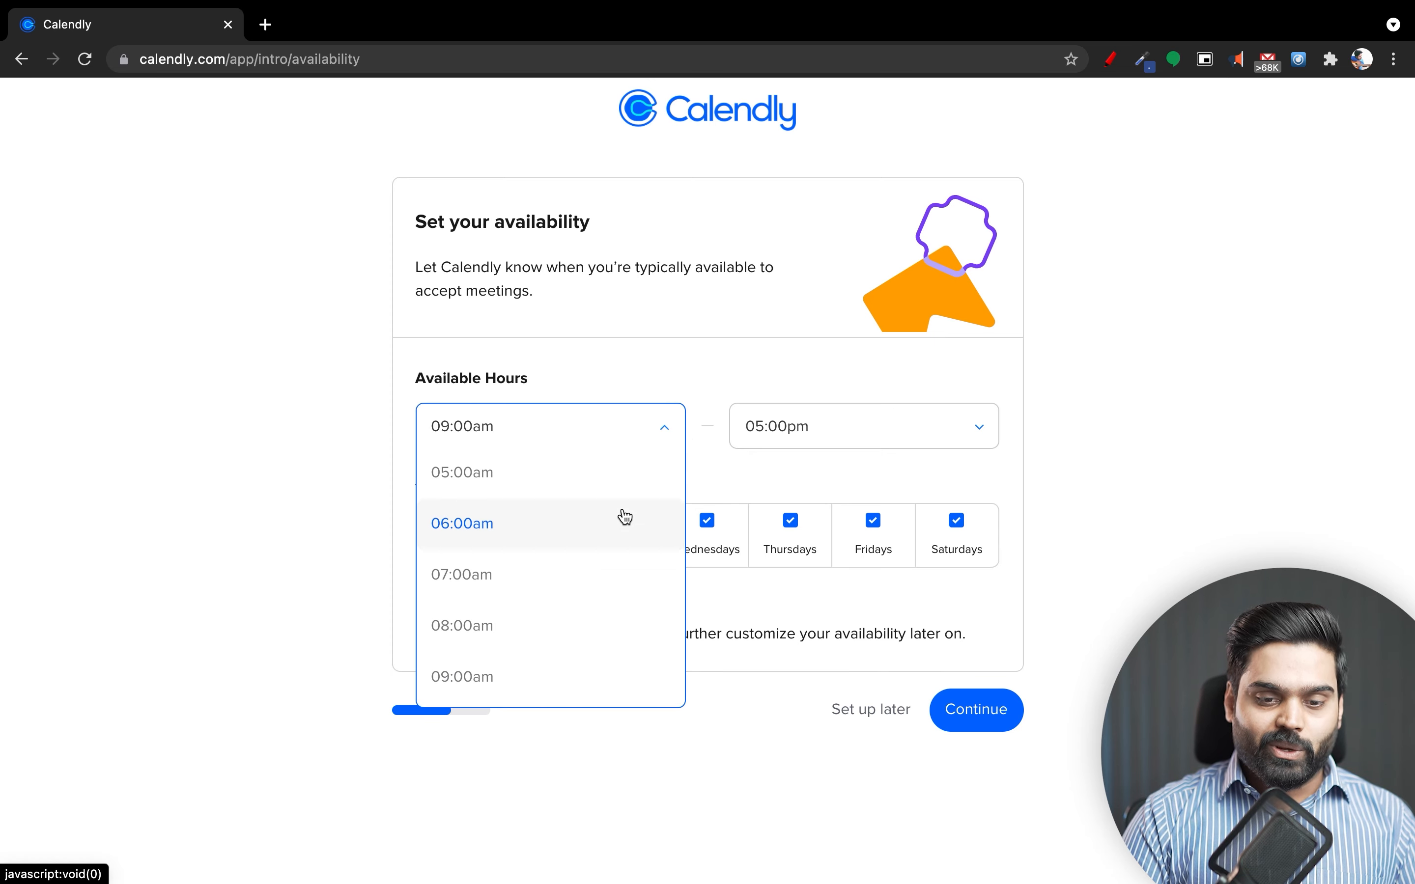
pyautogui.scroll(-12, 594, 590)
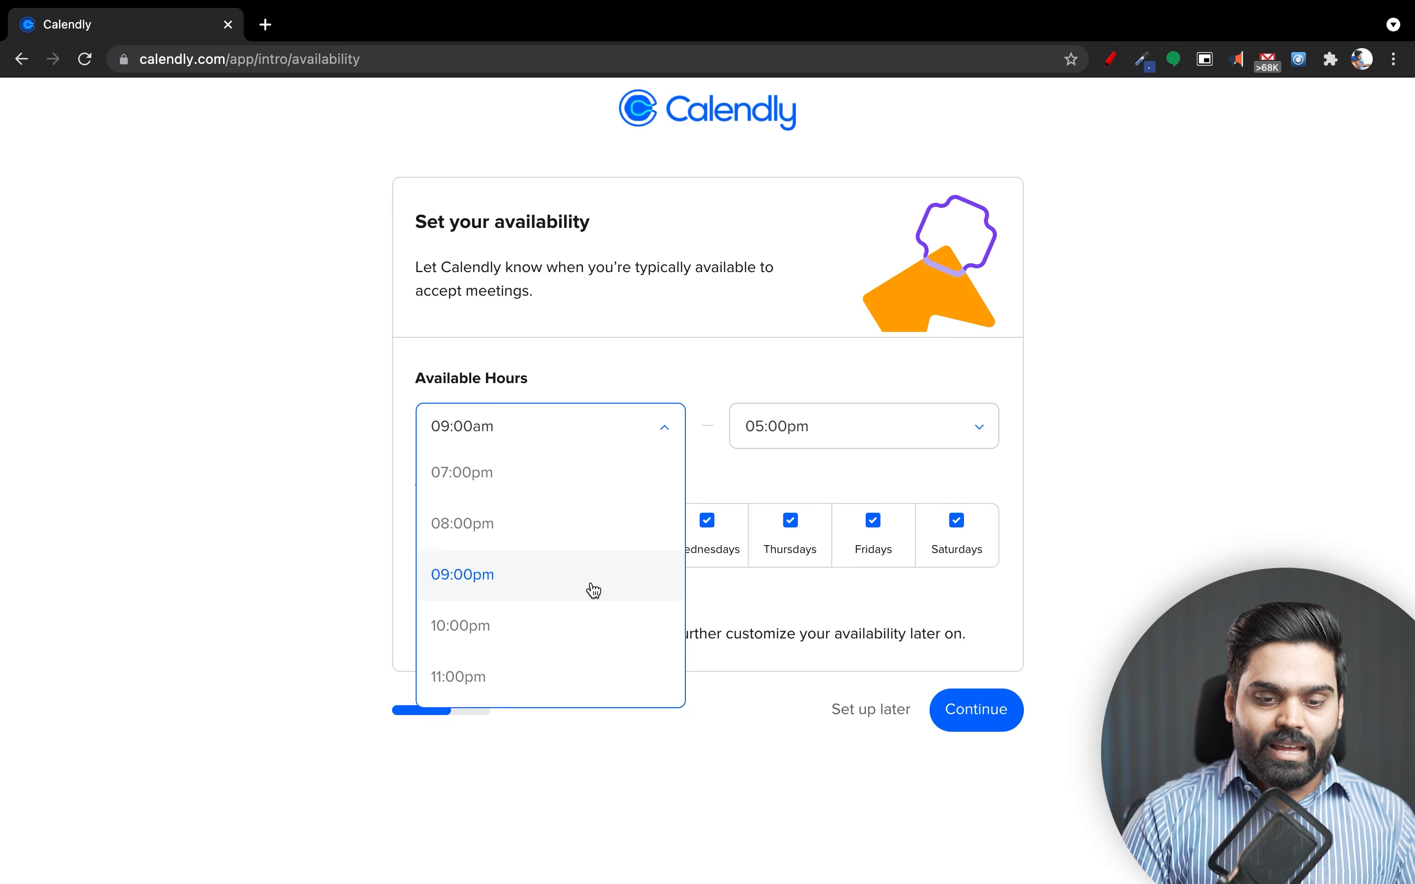
pyautogui.scroll(6, 594, 590)
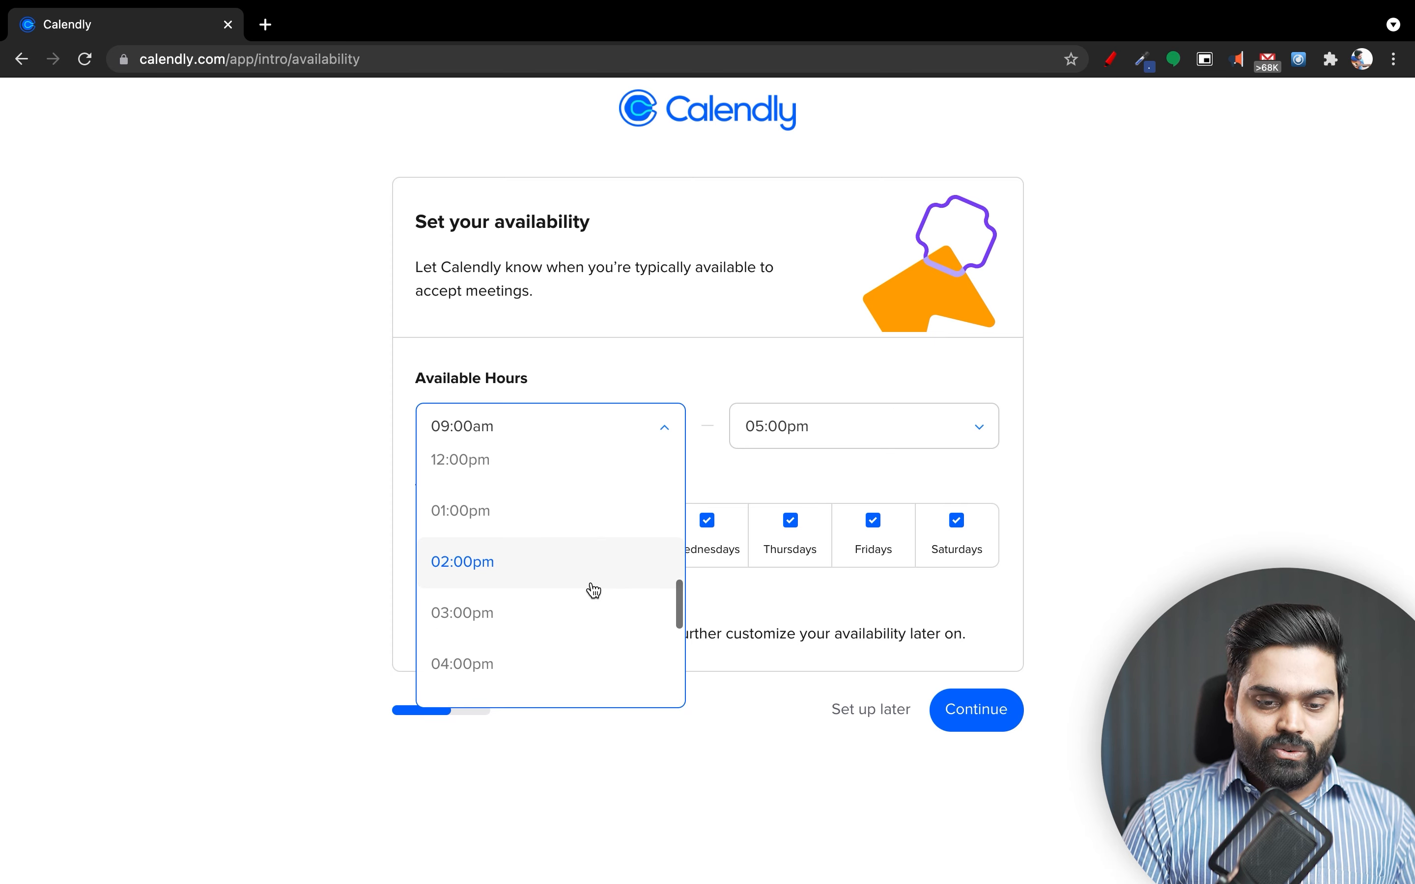
pyautogui.scroll(1, 594, 591)
pyautogui.click(588, 587)
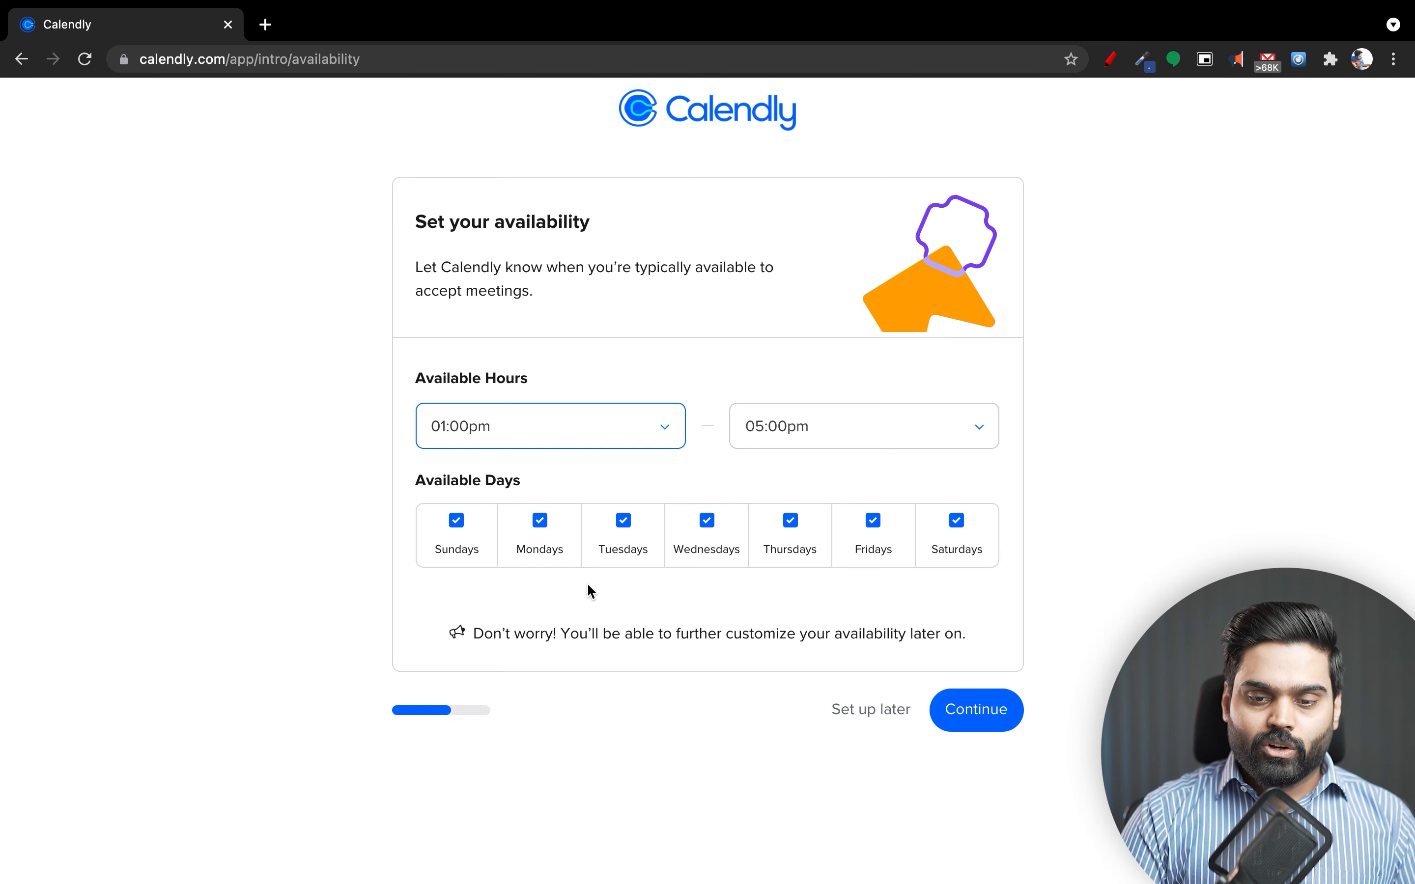
# Set the available hours to end at 02:00pm.
pyautogui.click(773, 451)
pyautogui.scroll(-6, 800, 562)
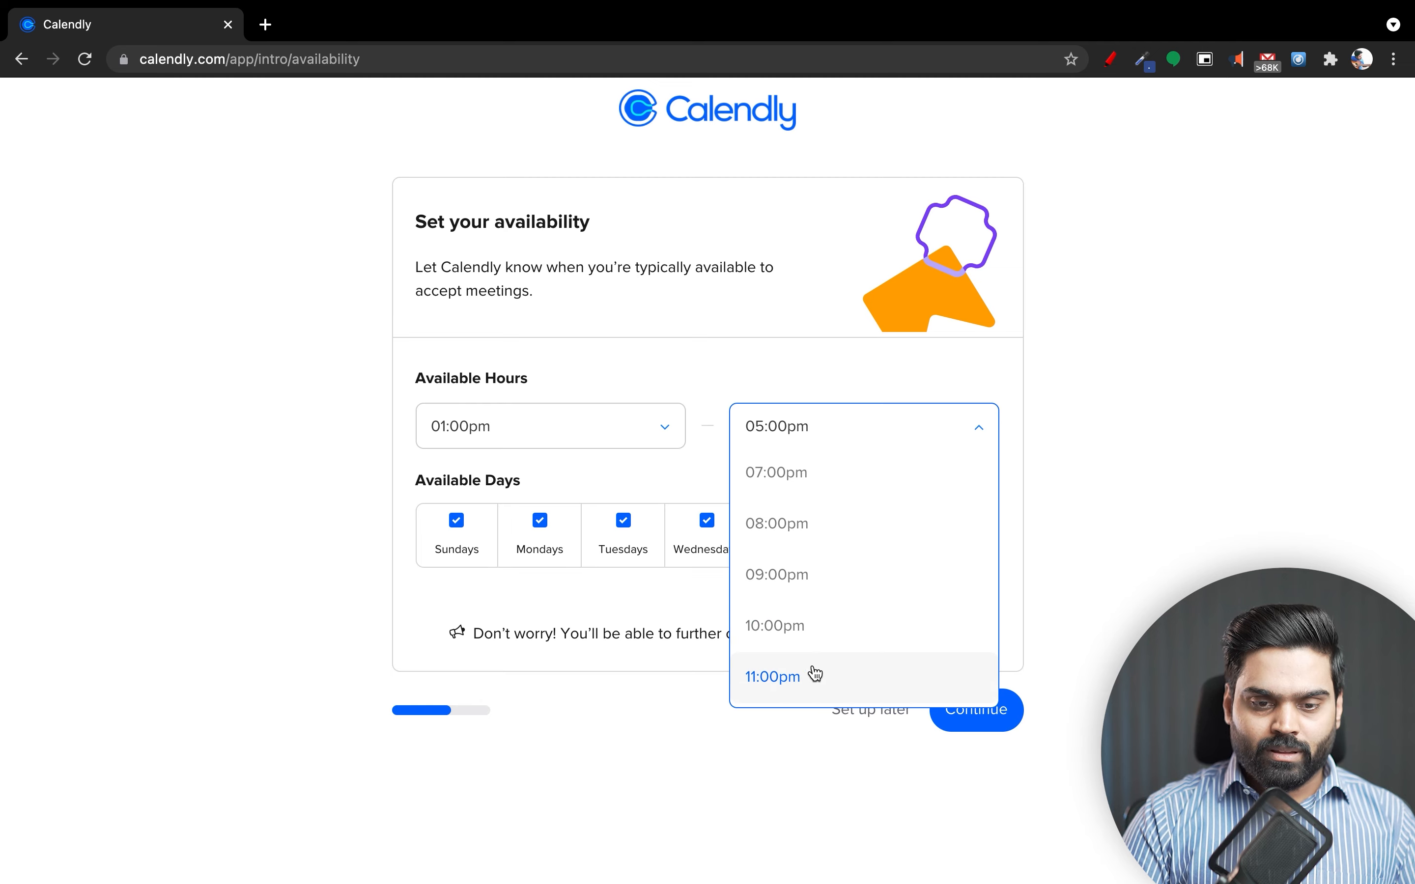
pyautogui.scroll(10, 816, 684)
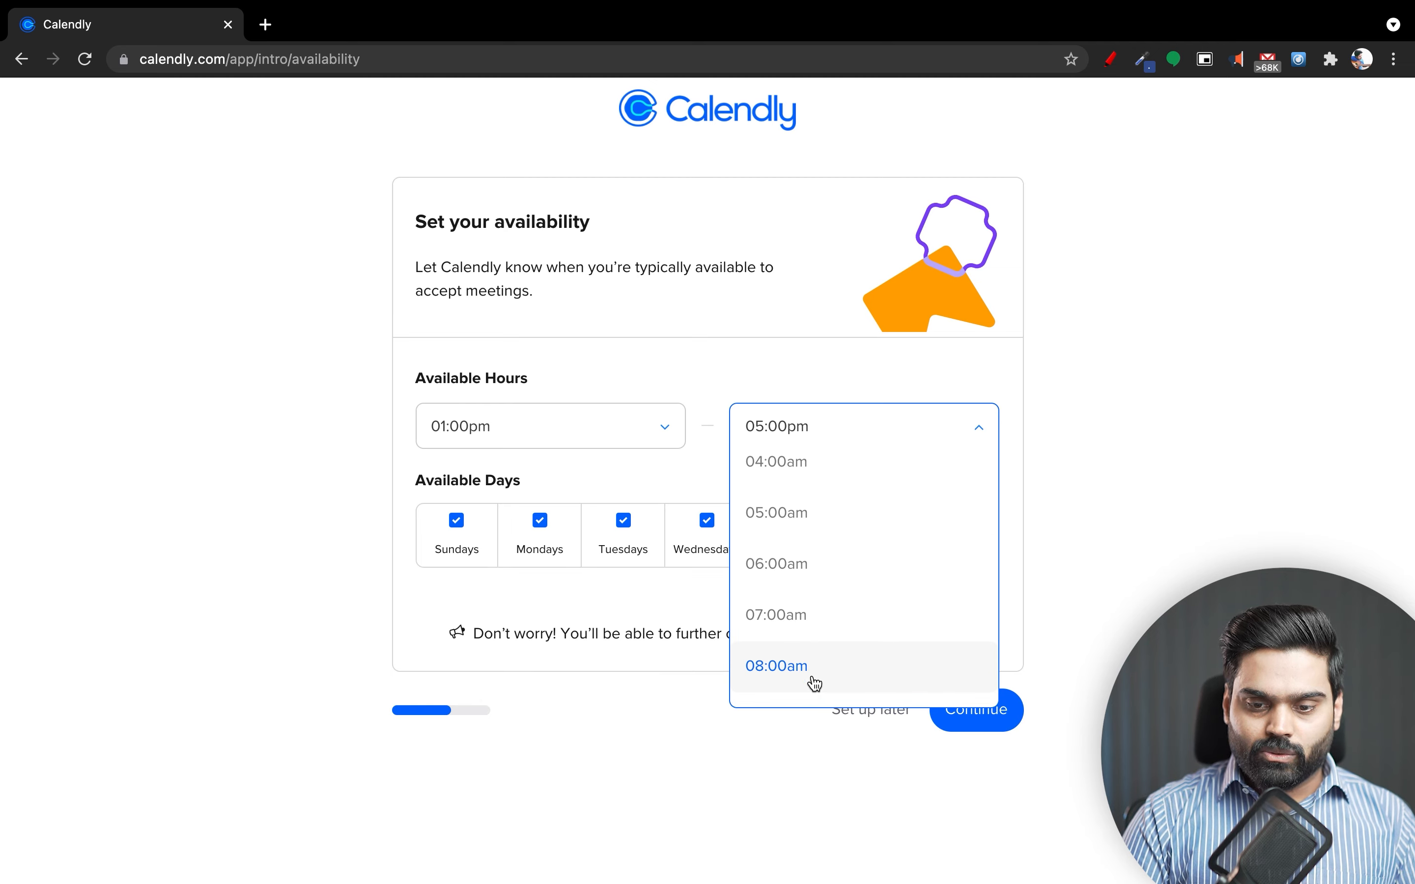
pyautogui.scroll(-4, 816, 685)
pyautogui.scroll(1, 816, 685)
pyautogui.scroll(1, 815, 684)
pyautogui.scroll(-2, 815, 685)
pyautogui.scroll(3, 815, 684)
pyautogui.scroll(5, 816, 684)
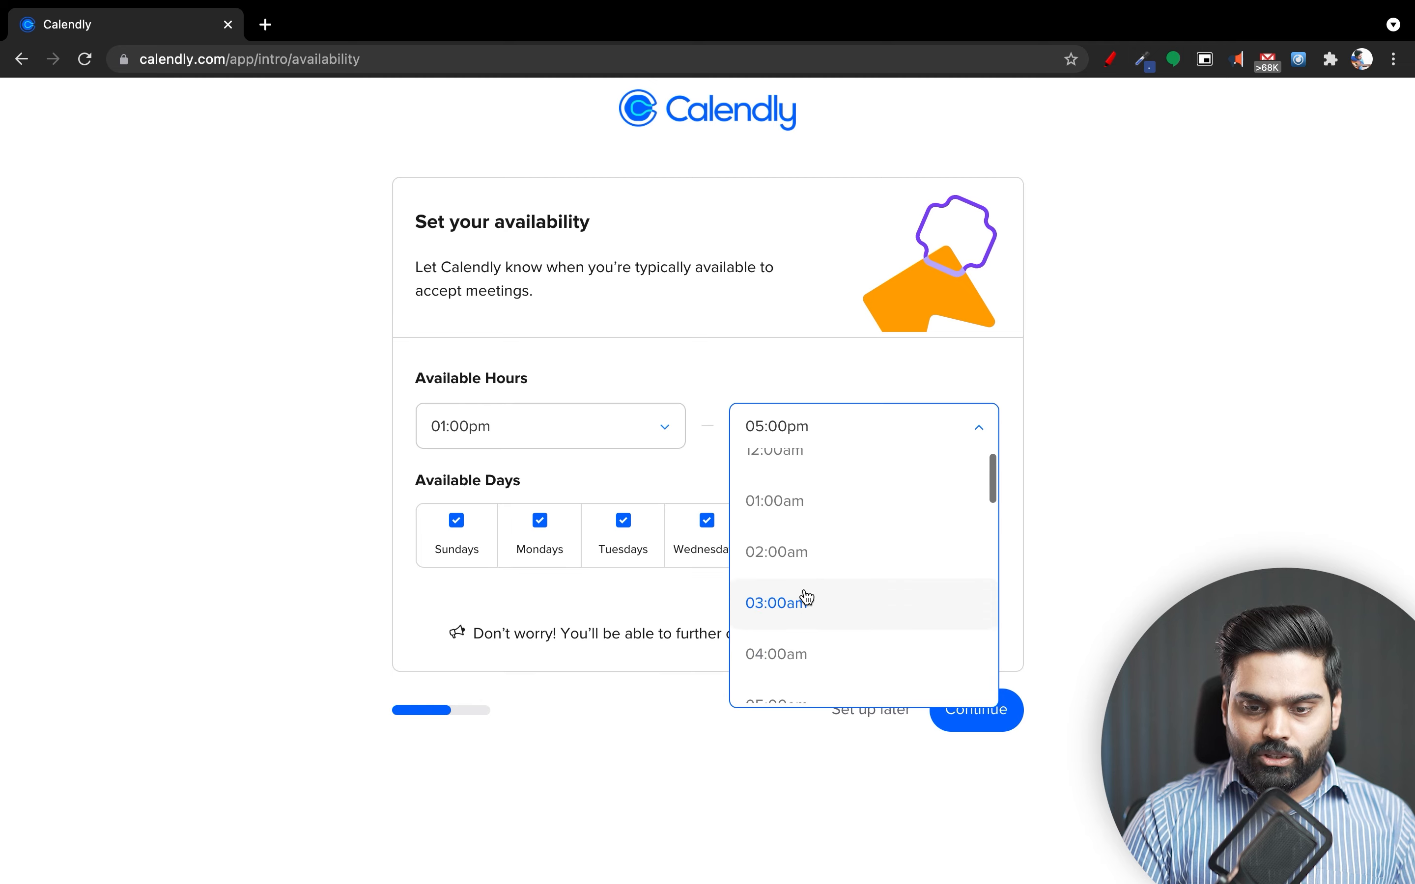
pyautogui.click(805, 571)
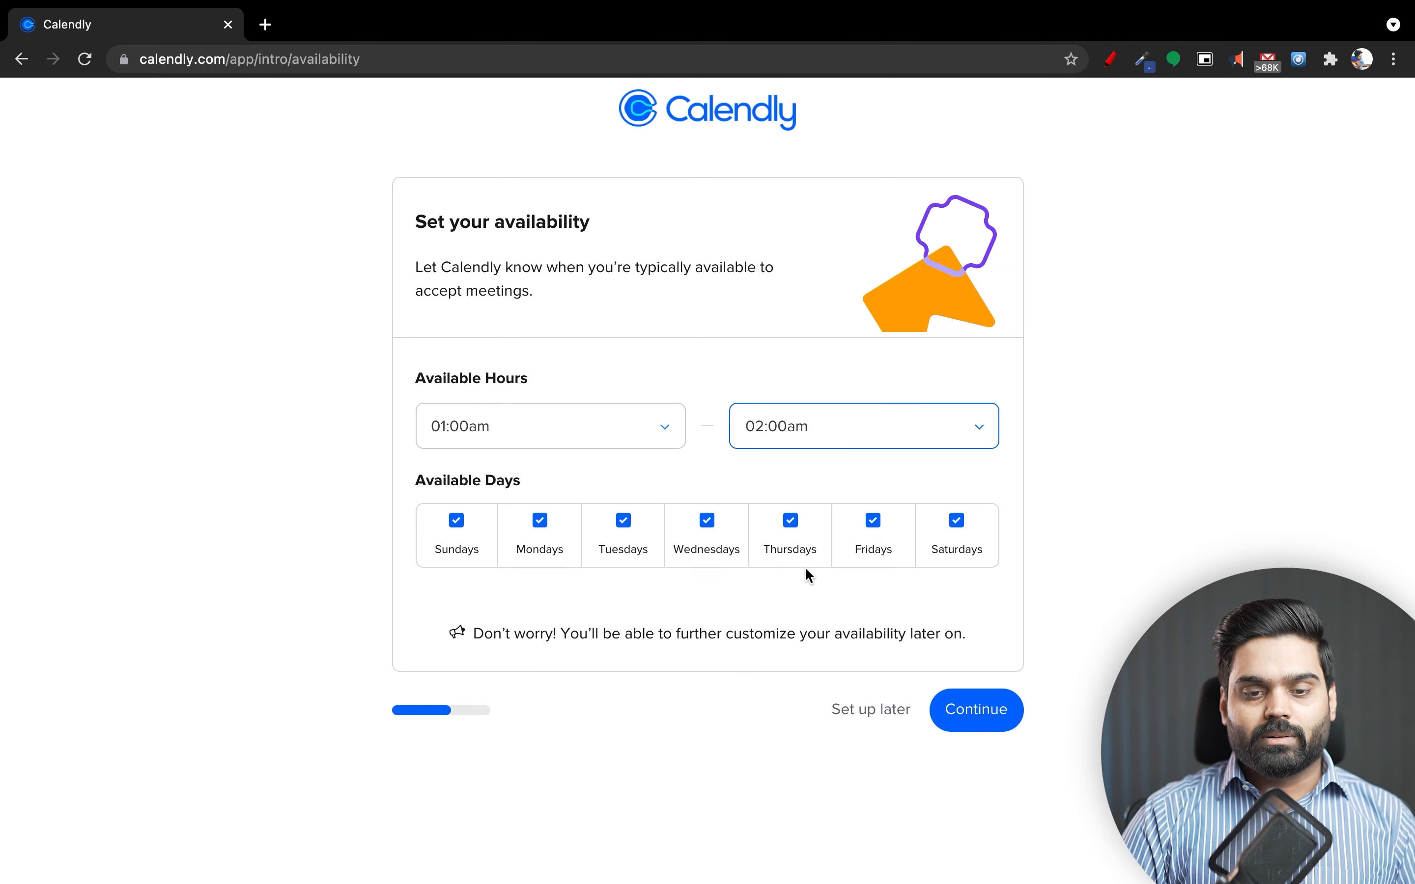
# Re-select the 01:00pm start, make Mondays unavailable, and submit the availability.
pyautogui.click(637, 443)
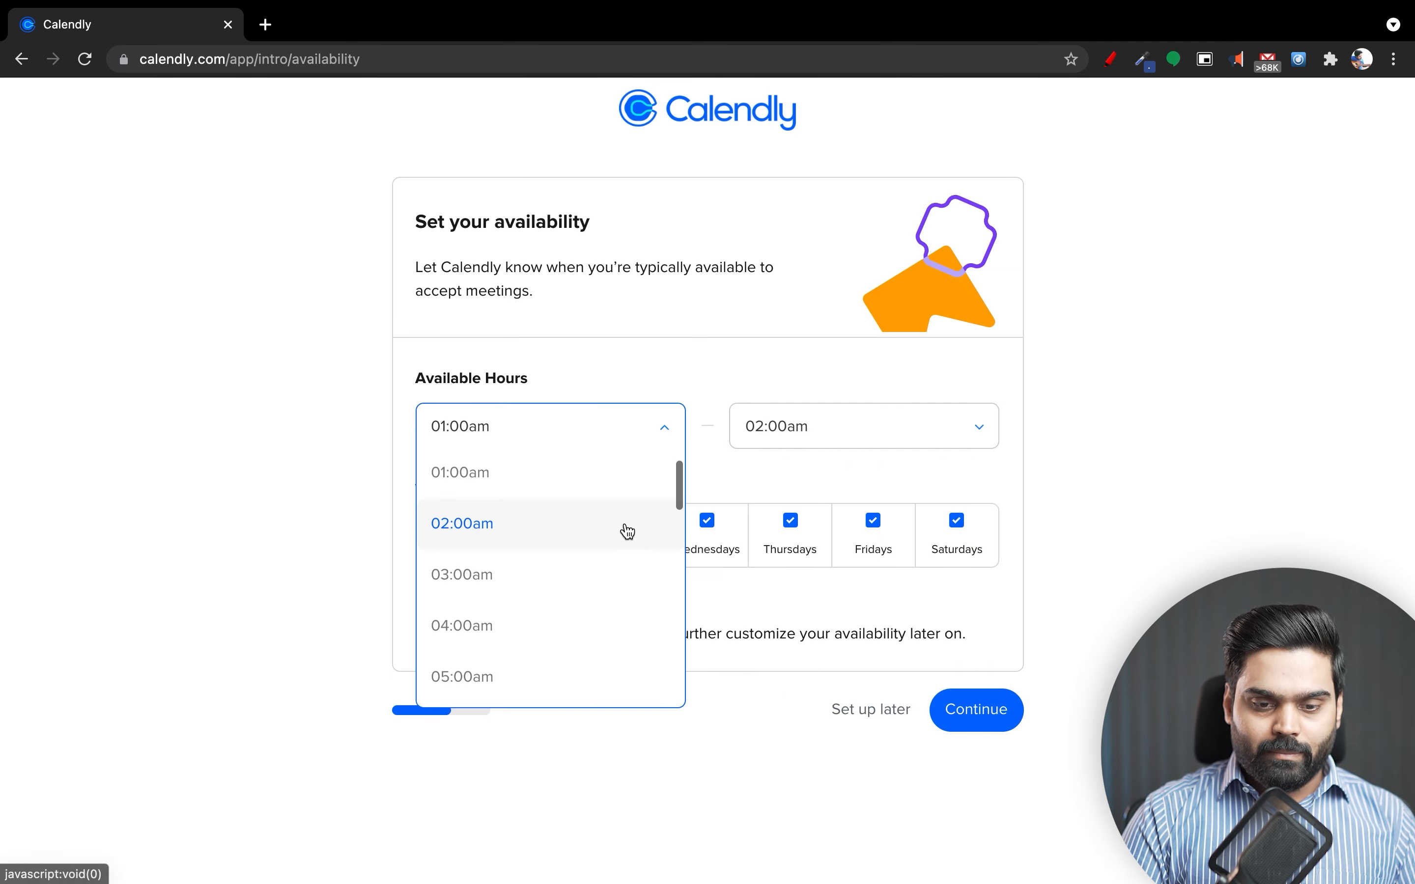
pyautogui.scroll(-15, 629, 532)
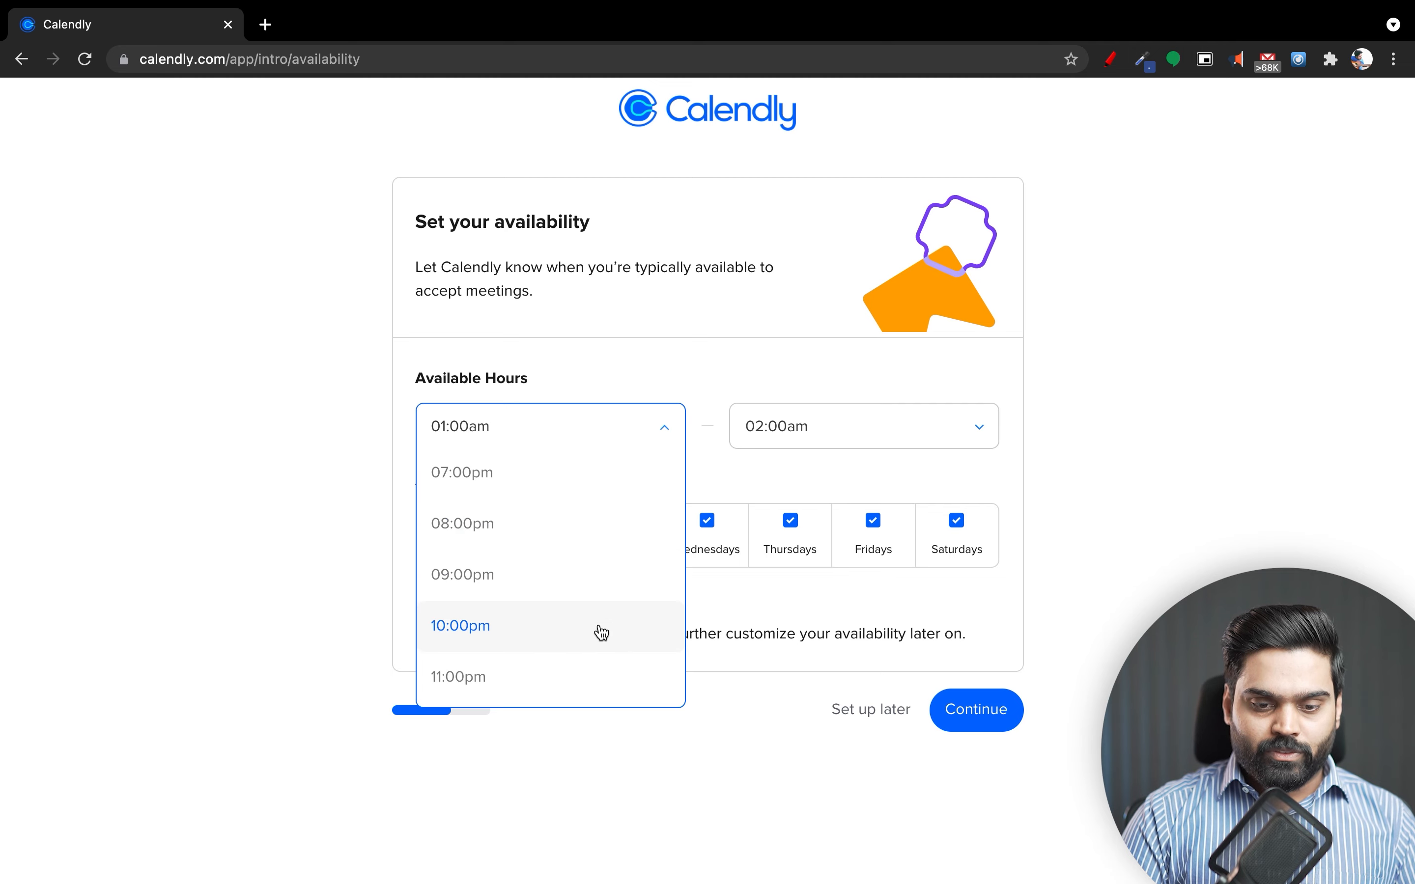
pyautogui.scroll(4, 602, 634)
pyautogui.scroll(3, 602, 634)
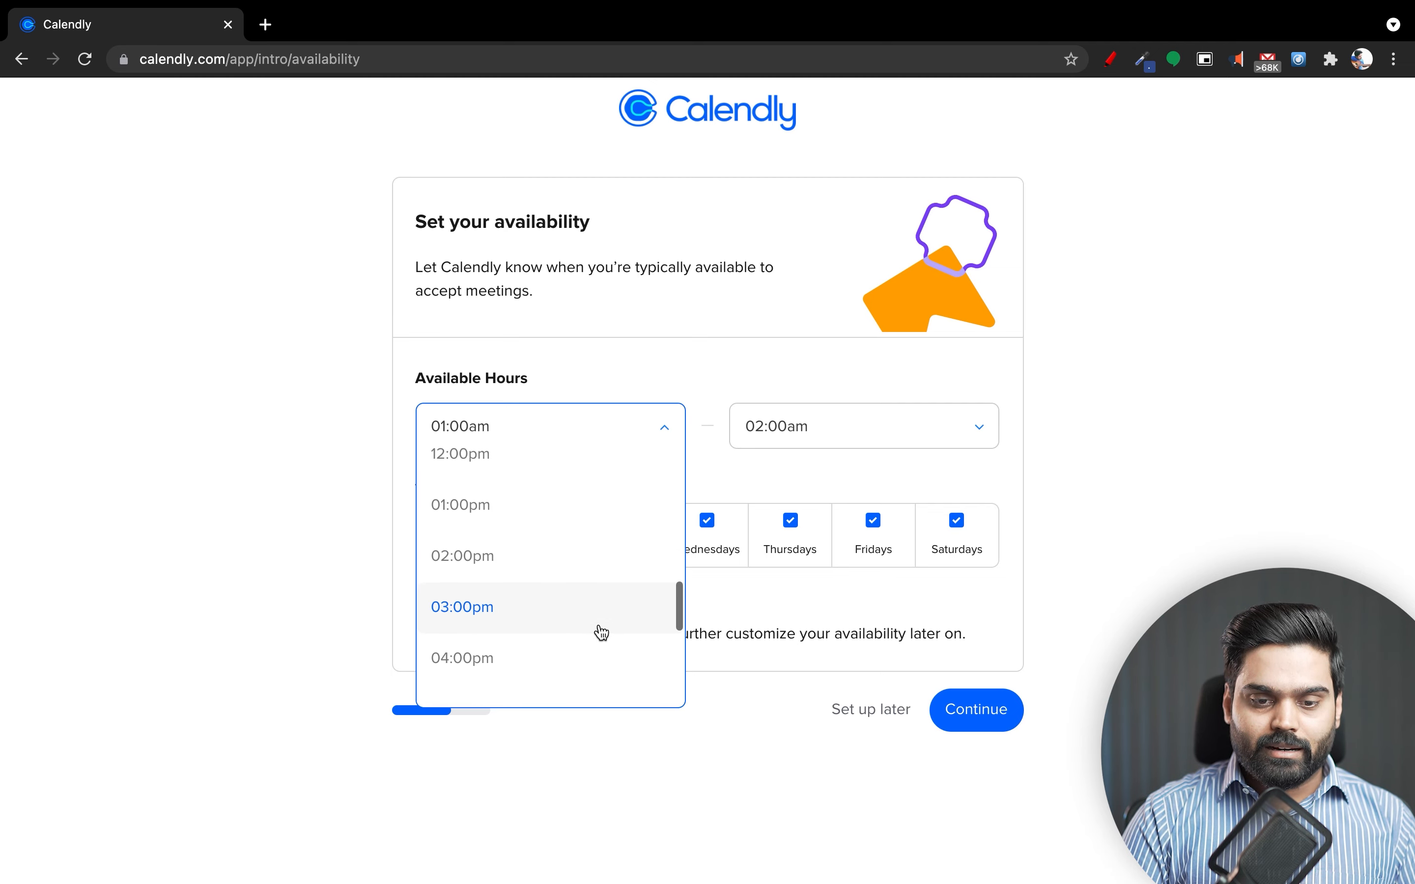
pyautogui.scroll(1, 603, 633)
pyautogui.click(557, 593)
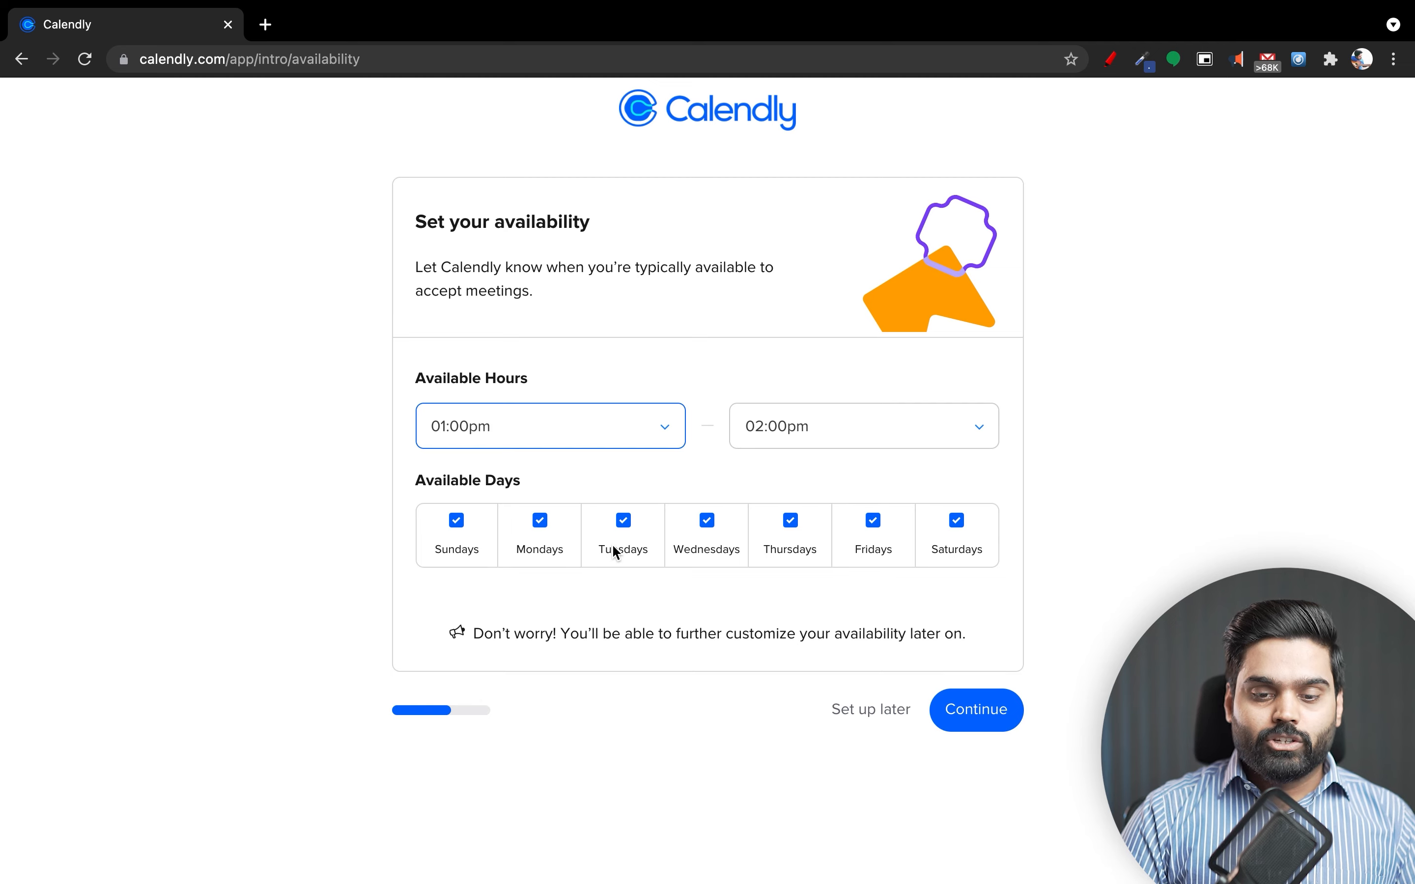
pyautogui.click(545, 529)
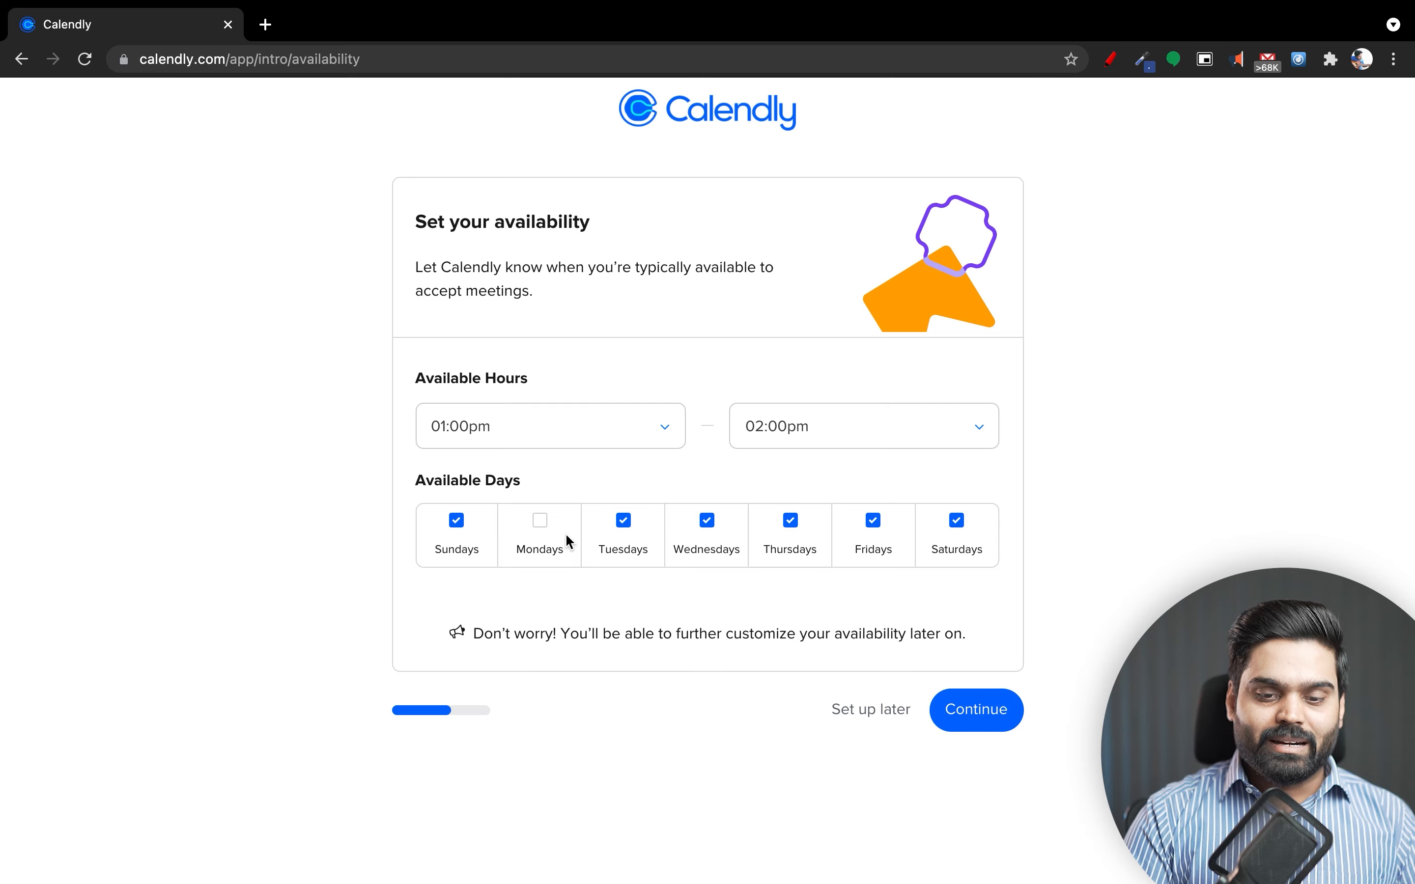
pyautogui.click(971, 699)
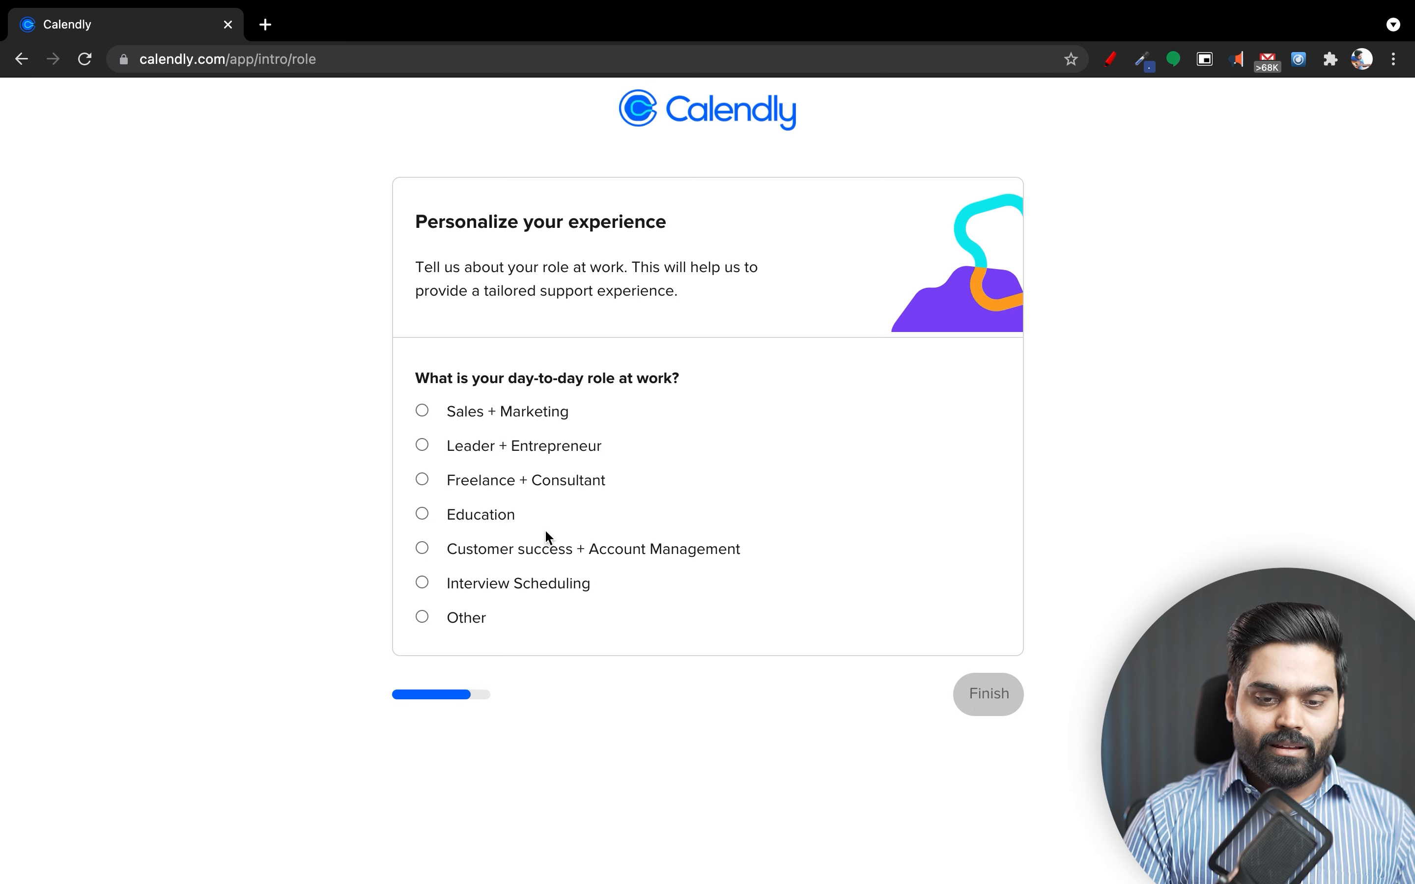
# Choose Freelance + Consultant as the work role and finish onboarding.
pyautogui.click(517, 492)
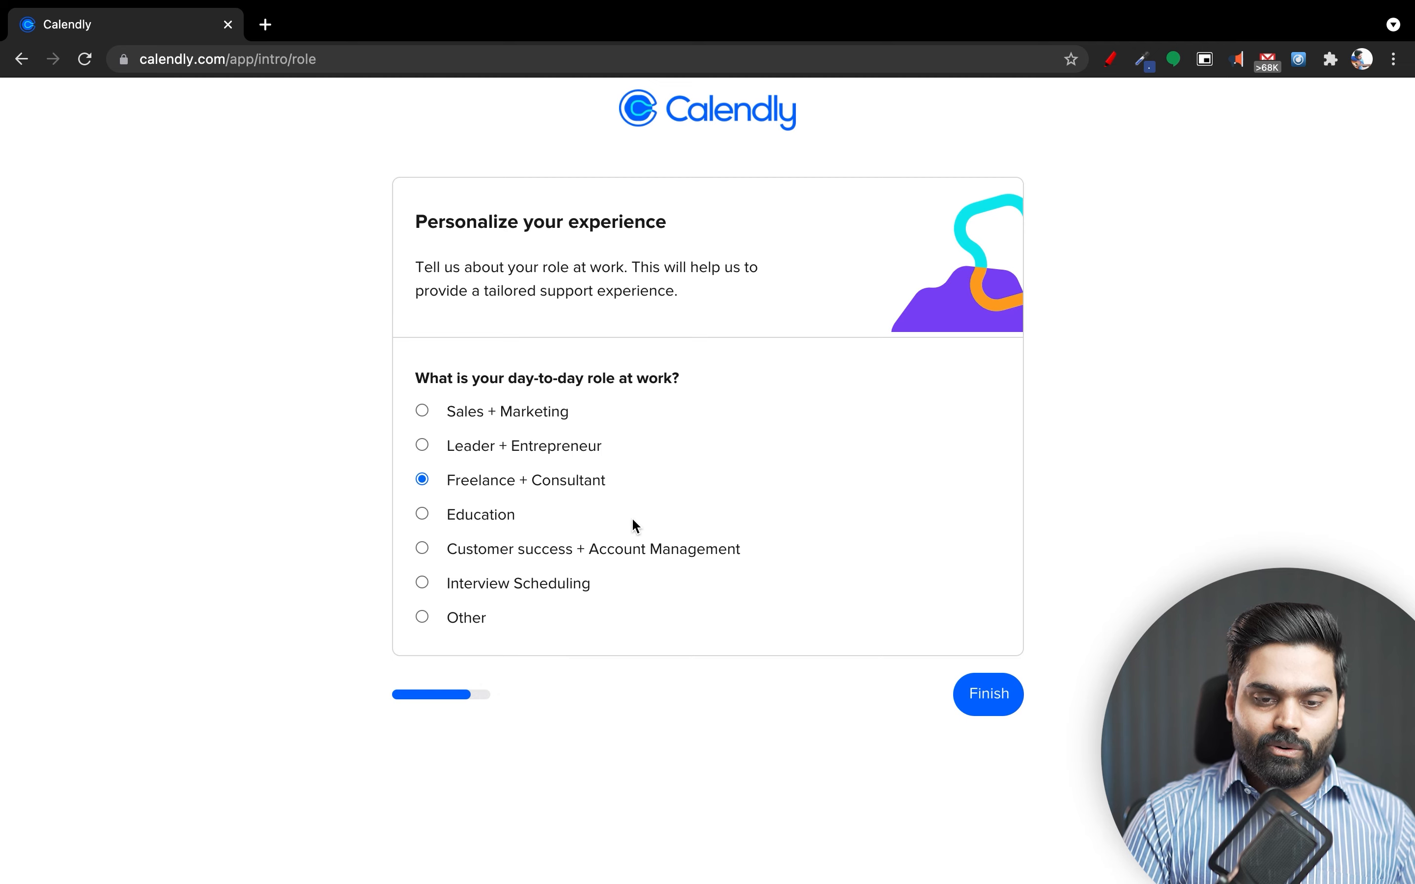
pyautogui.click(973, 703)
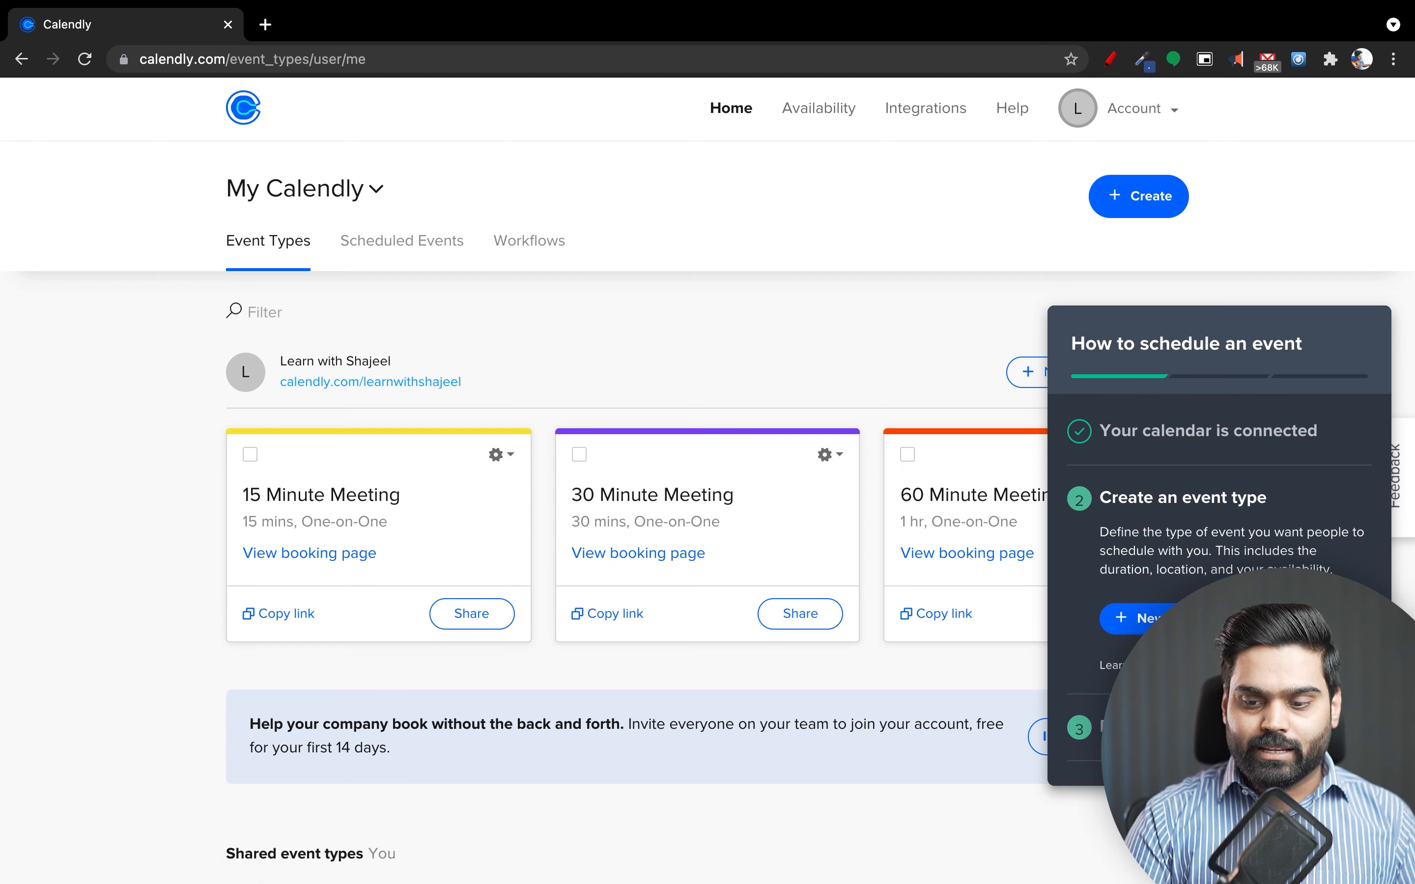
# Leave the scheduling guide via + New and swipe back to the three default event types.
pyautogui.scroll(-2, 643, 467)
pyautogui.scroll(2, 643, 468)
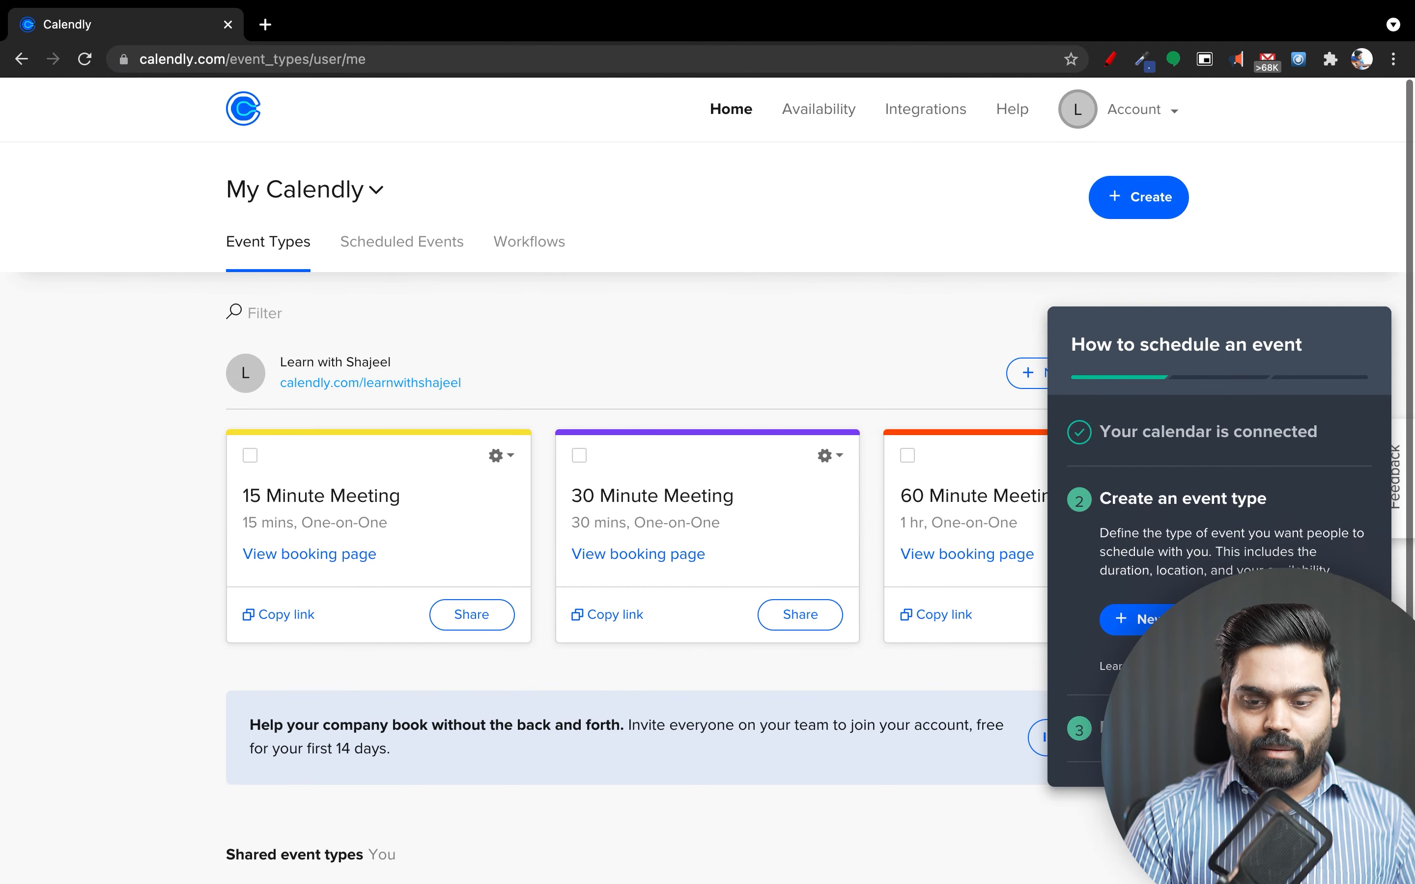
pyautogui.click(1145, 624)
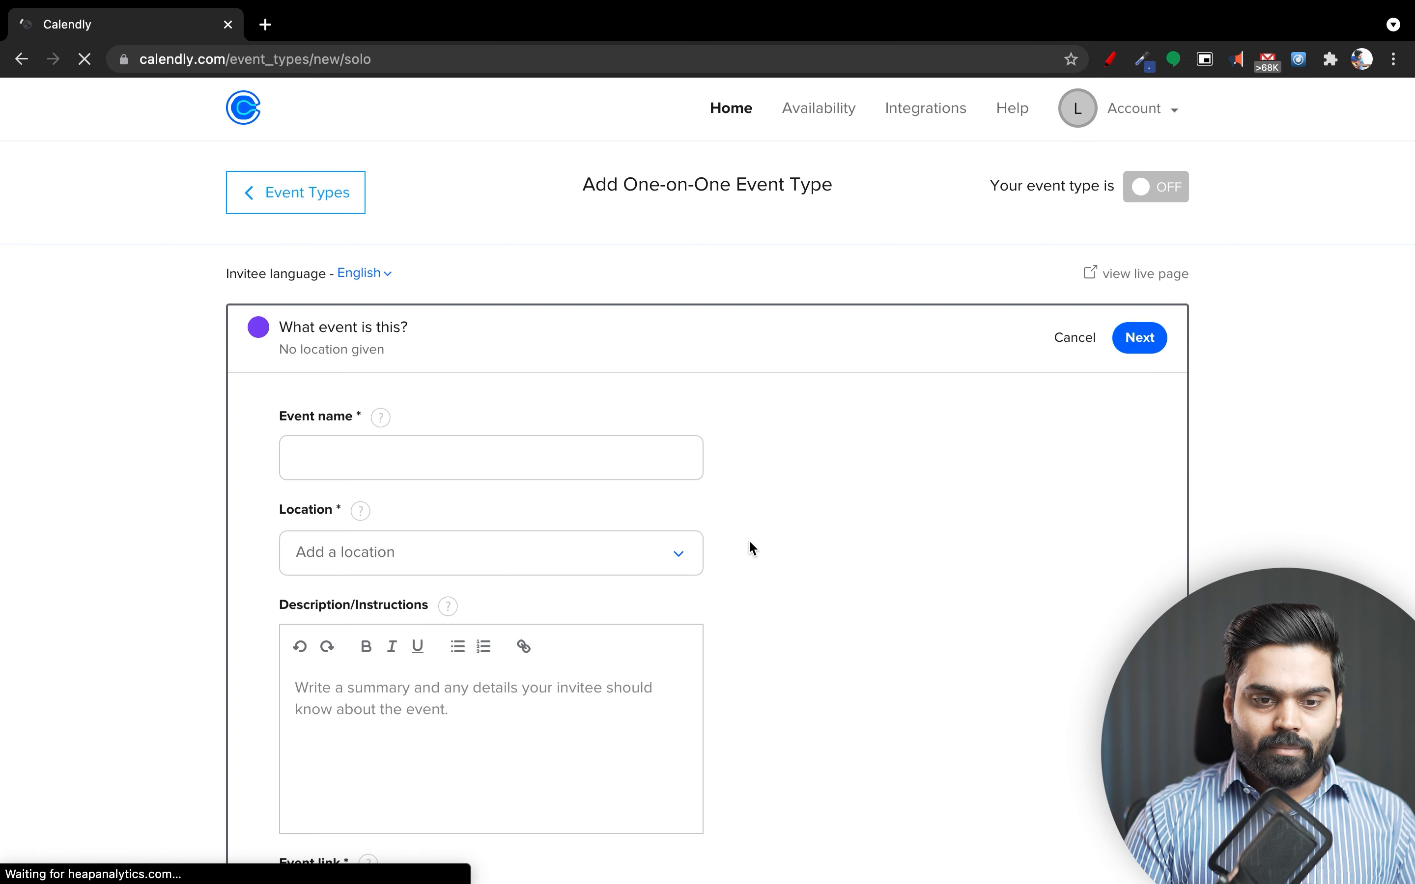
pyautogui.scroll(-5, 753, 548)
pyautogui.scroll(5, 753, 548)
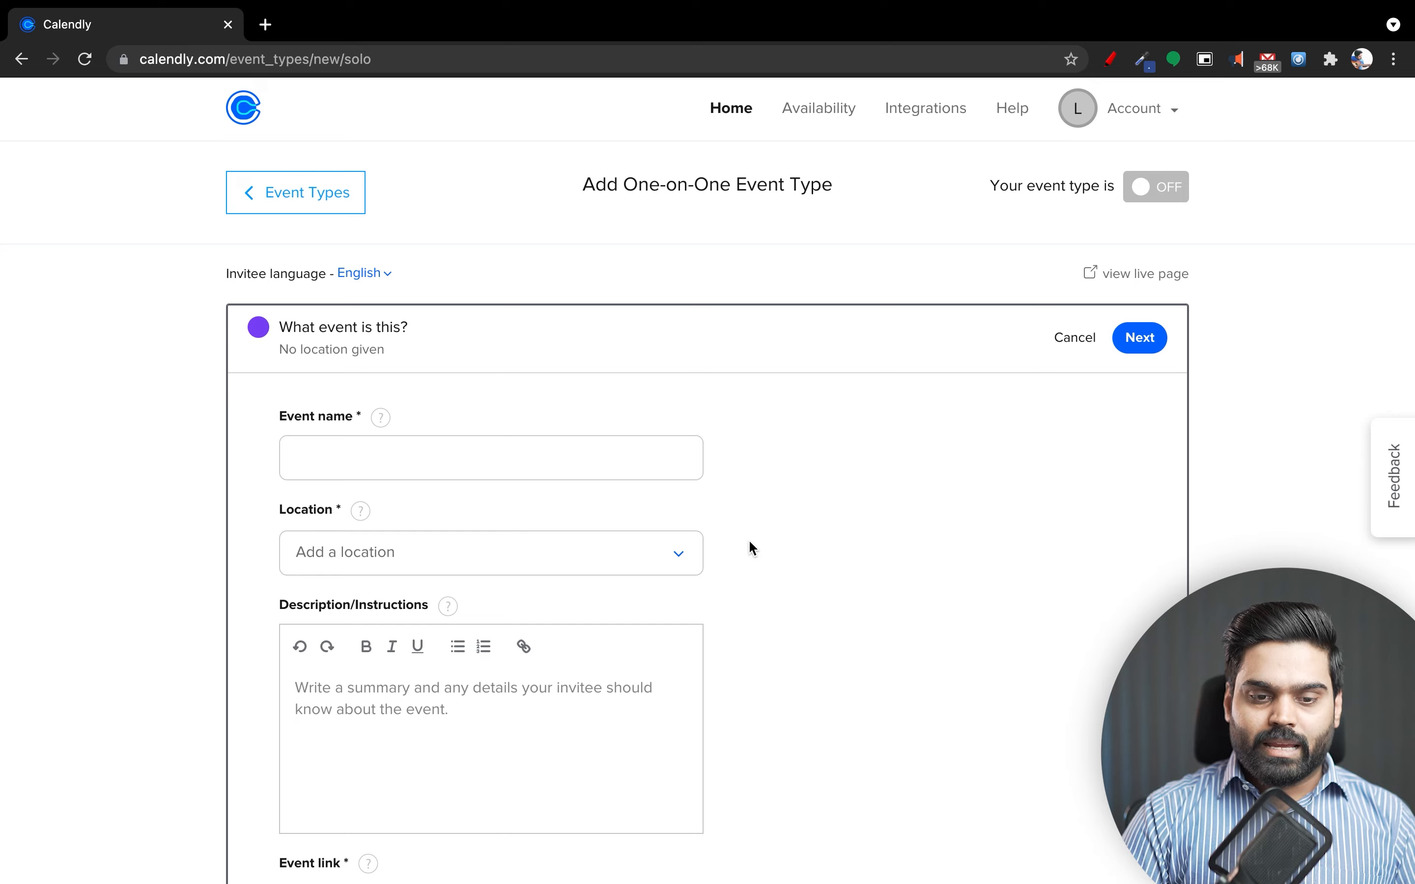
pyautogui.scroll(-5, 752, 548)
pyautogui.scroll(5, 753, 548)
pyautogui.hscroll(-5, 752, 548)
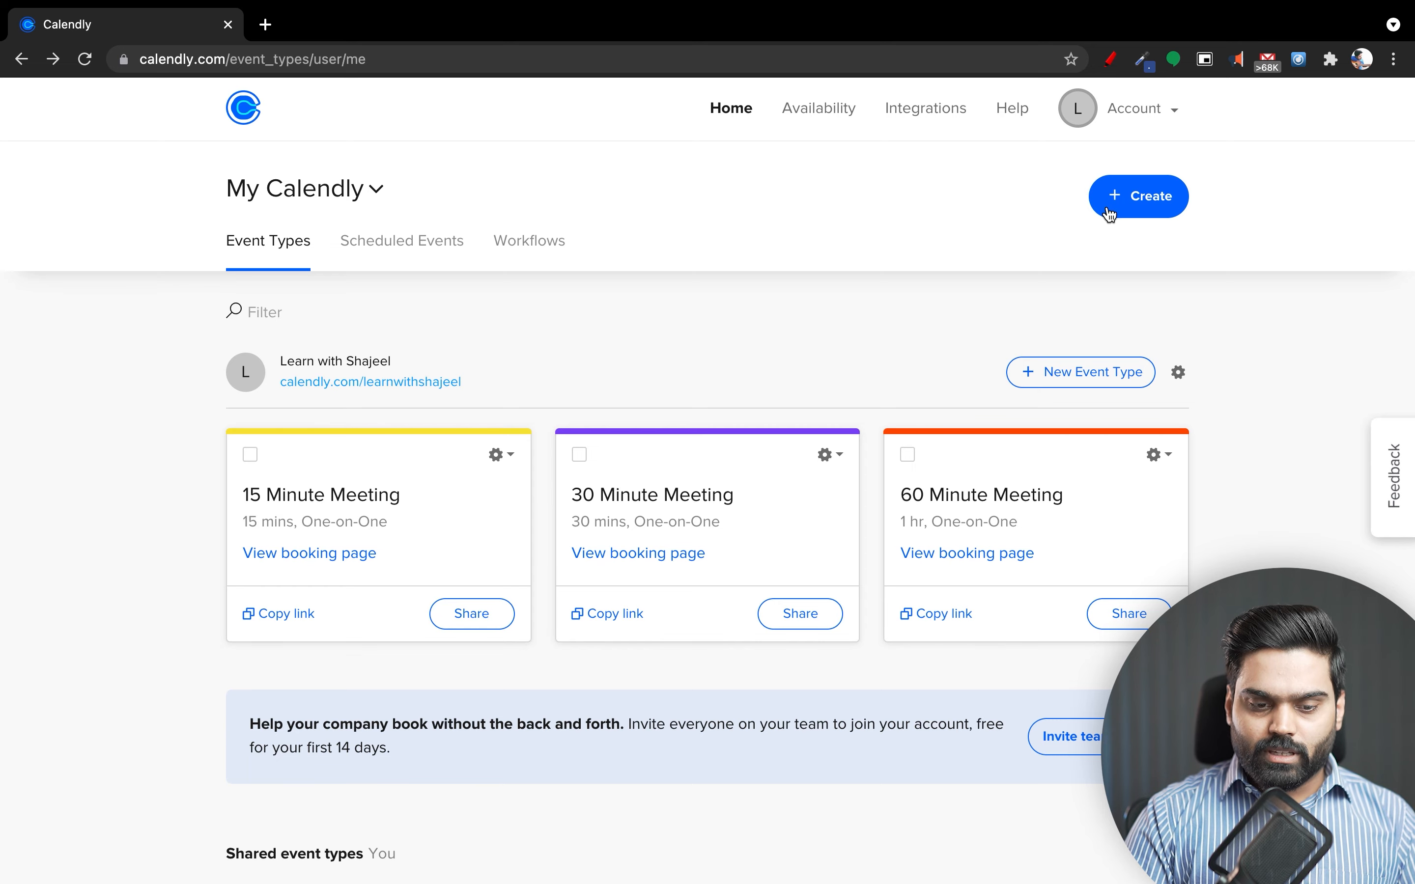
# Choose Event type from the Create menu to reach the One-on-One, Group, Collective, Round Robin options.
pyautogui.scroll(-5, 1030, 386)
pyautogui.scroll(5, 1030, 386)
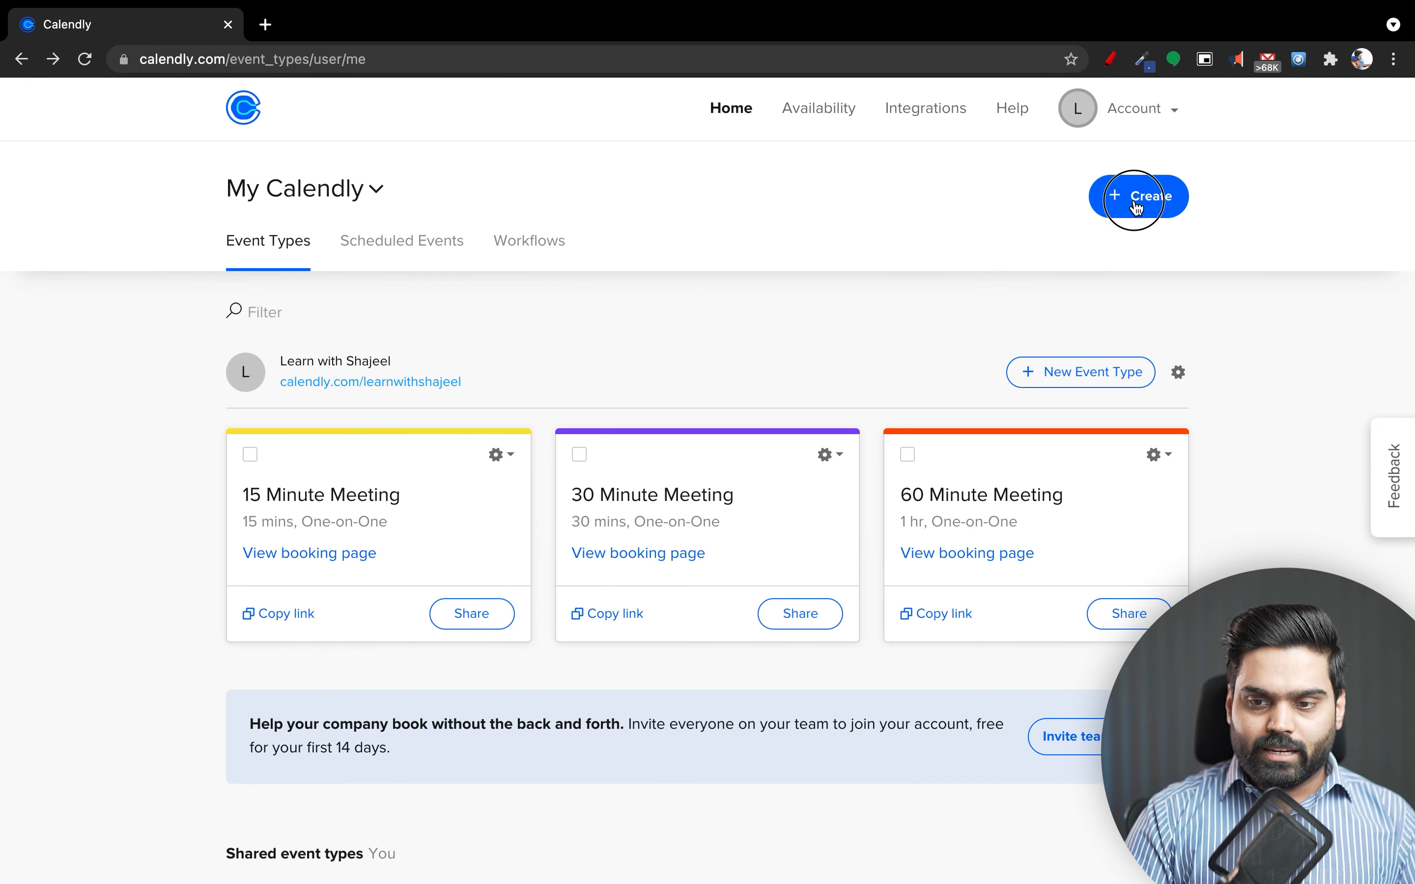
pyautogui.click(1138, 208)
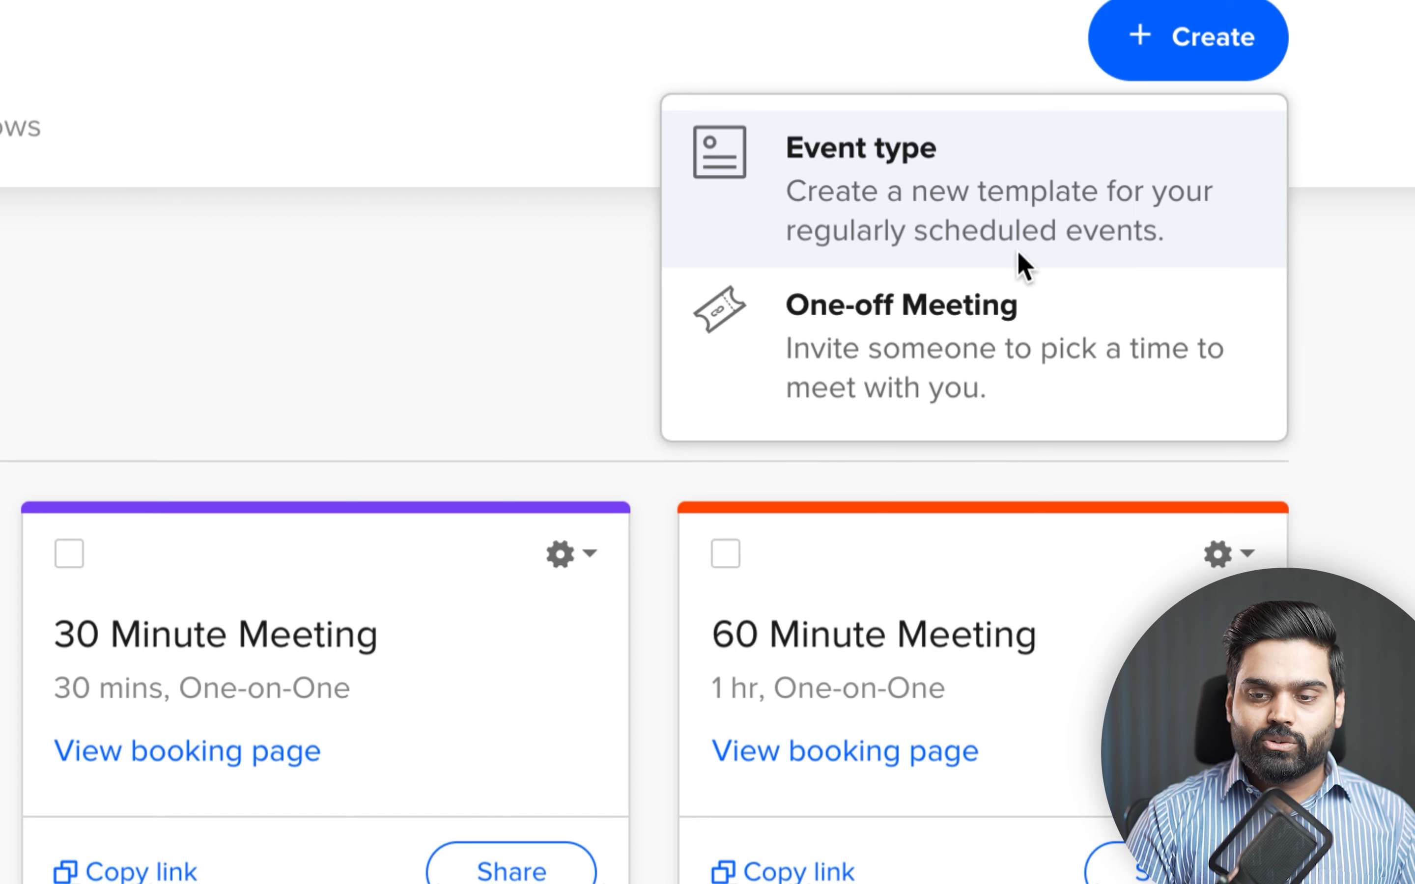
pyautogui.rightClick(1018, 52)
pyautogui.press('Escape')
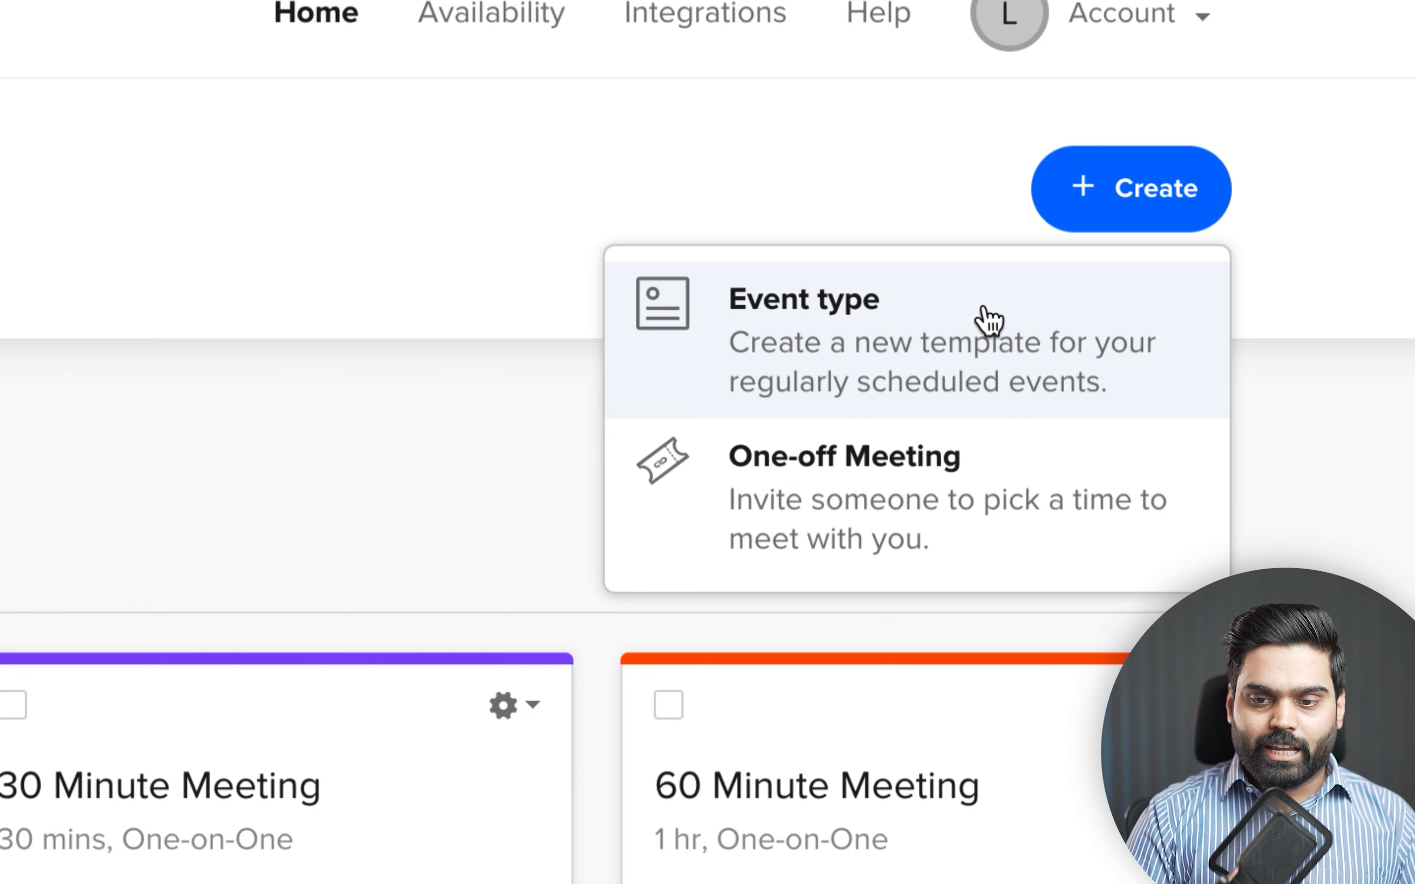
pyautogui.click(989, 319)
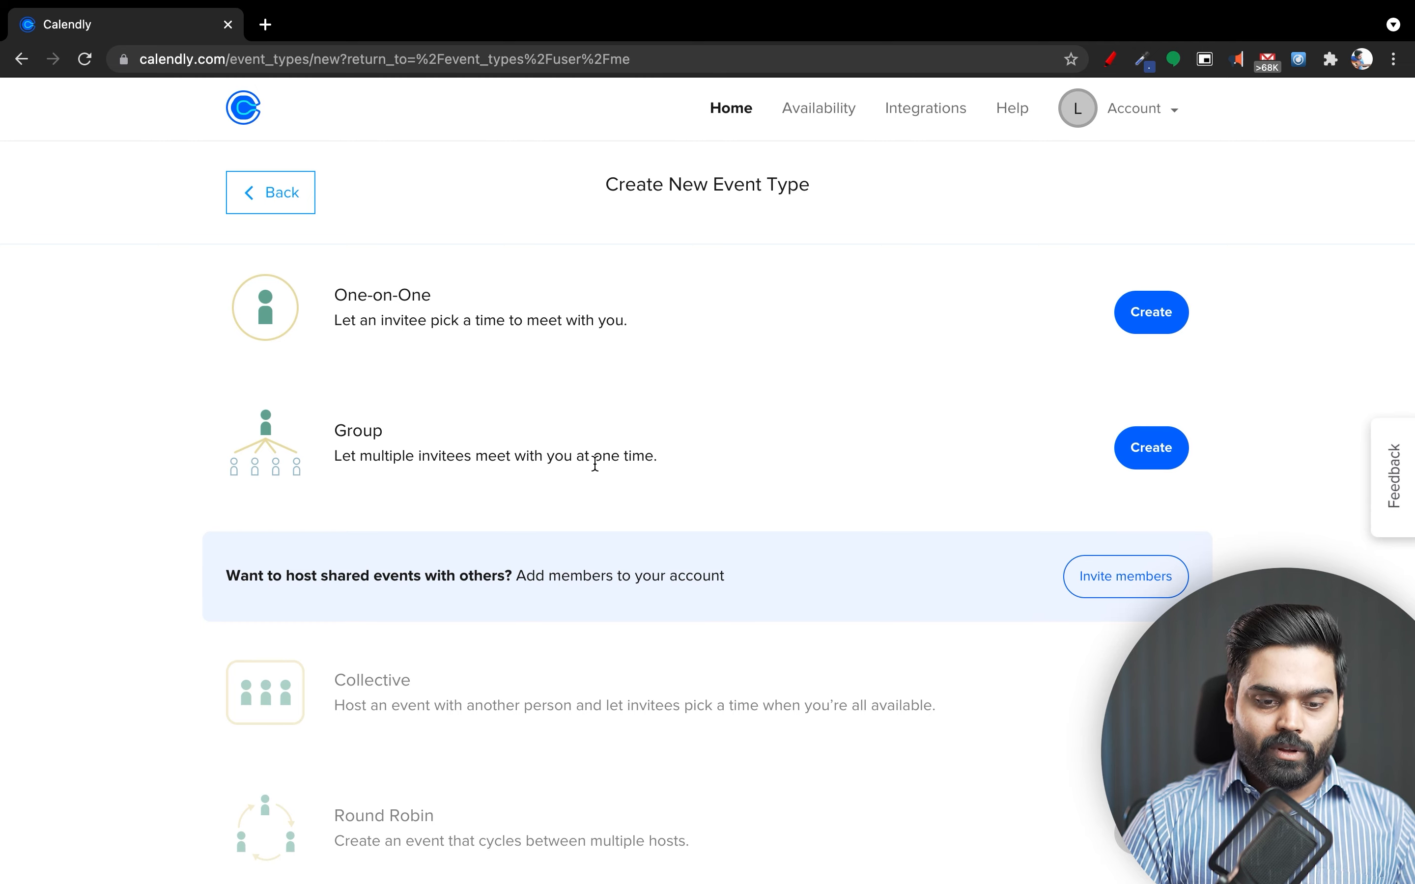
pyautogui.scroll(-3, 594, 462)
pyautogui.scroll(1, 595, 464)
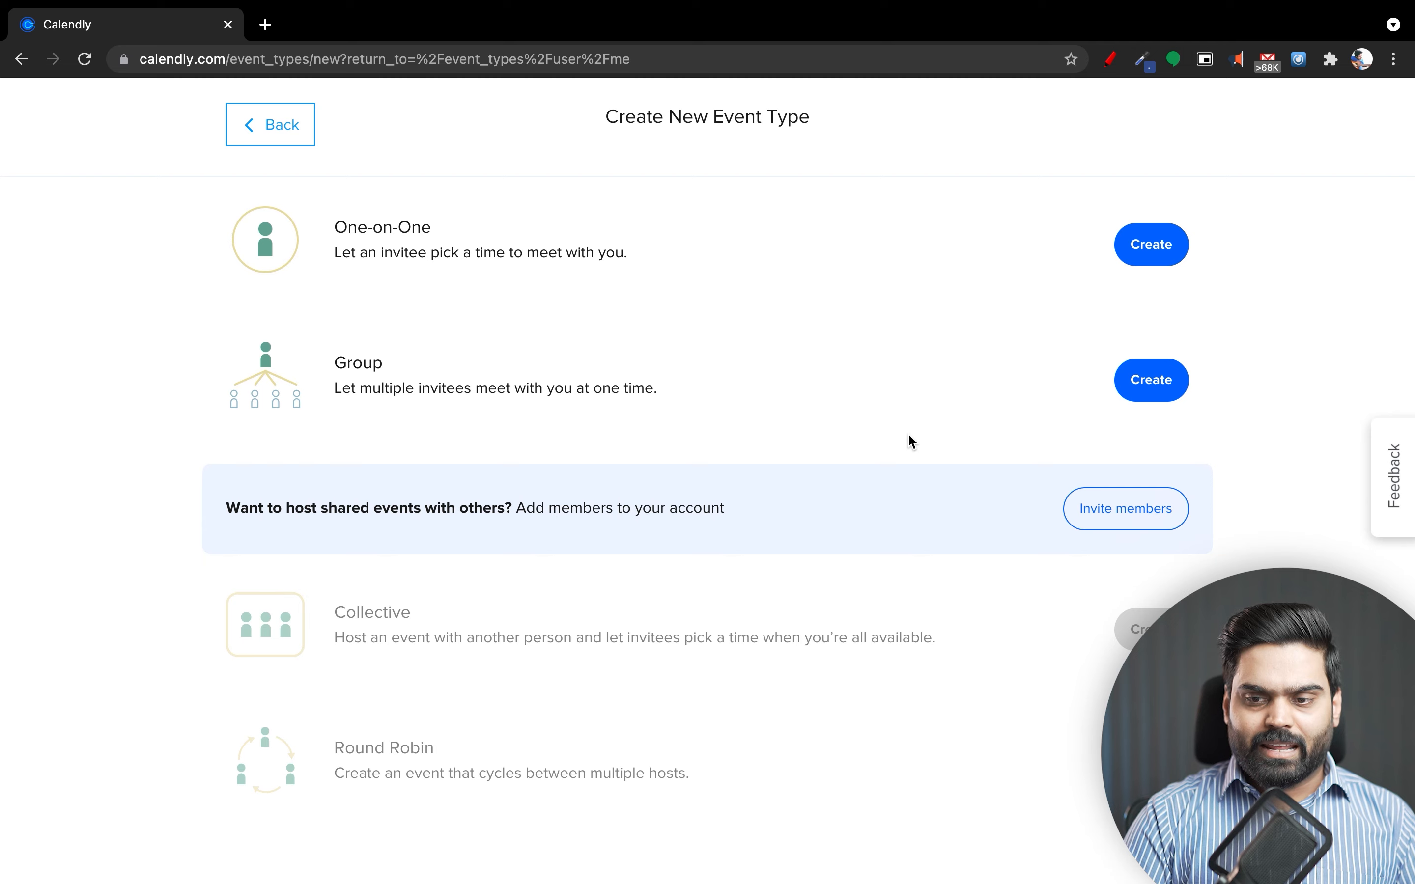
# Create a One-on-One event type named '30 minutes Free Consultation Call'.
pyautogui.click(1126, 248)
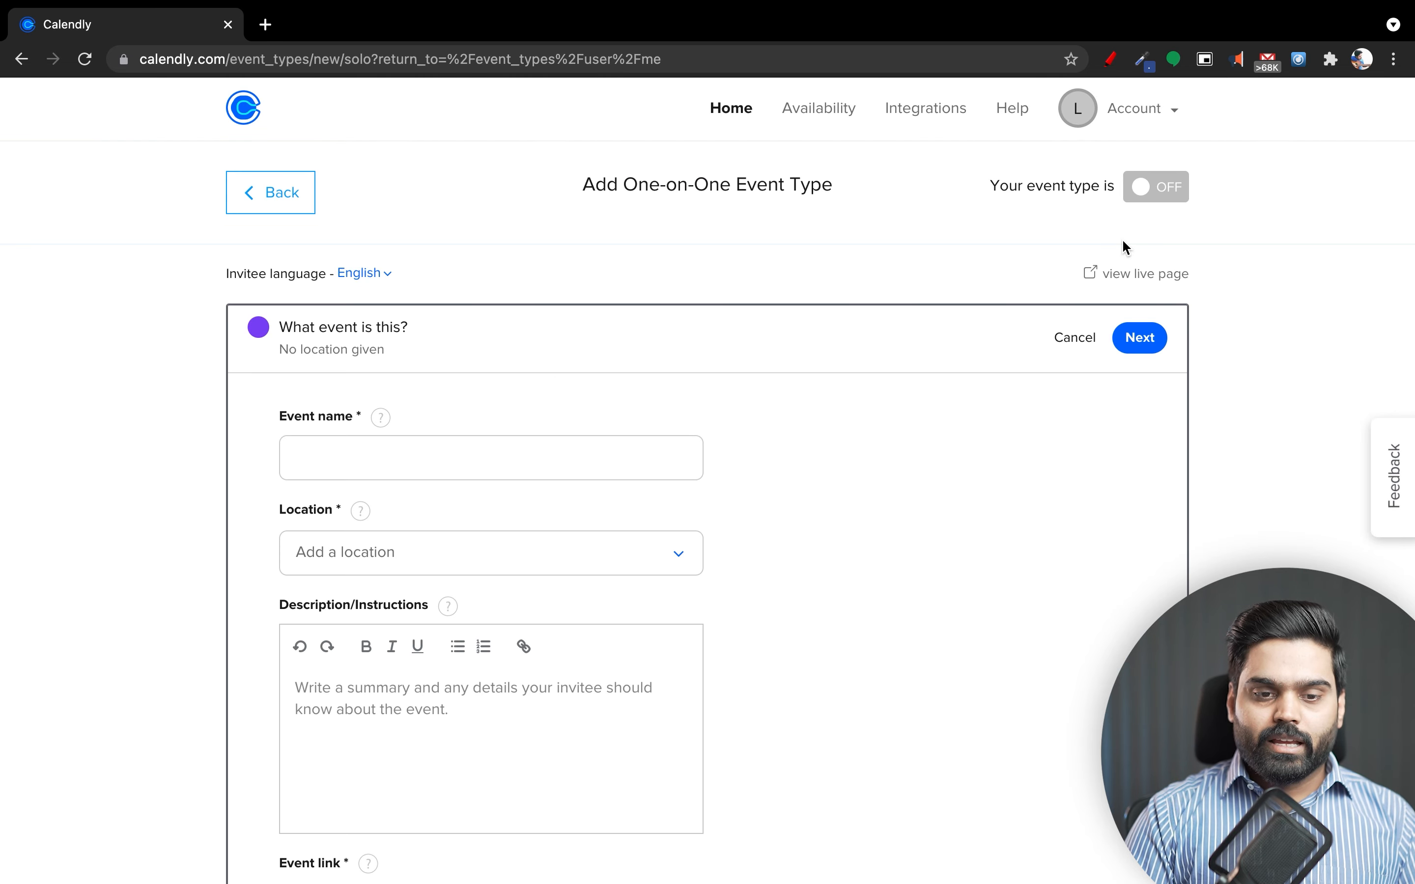
pyautogui.scroll(-5, 886, 619)
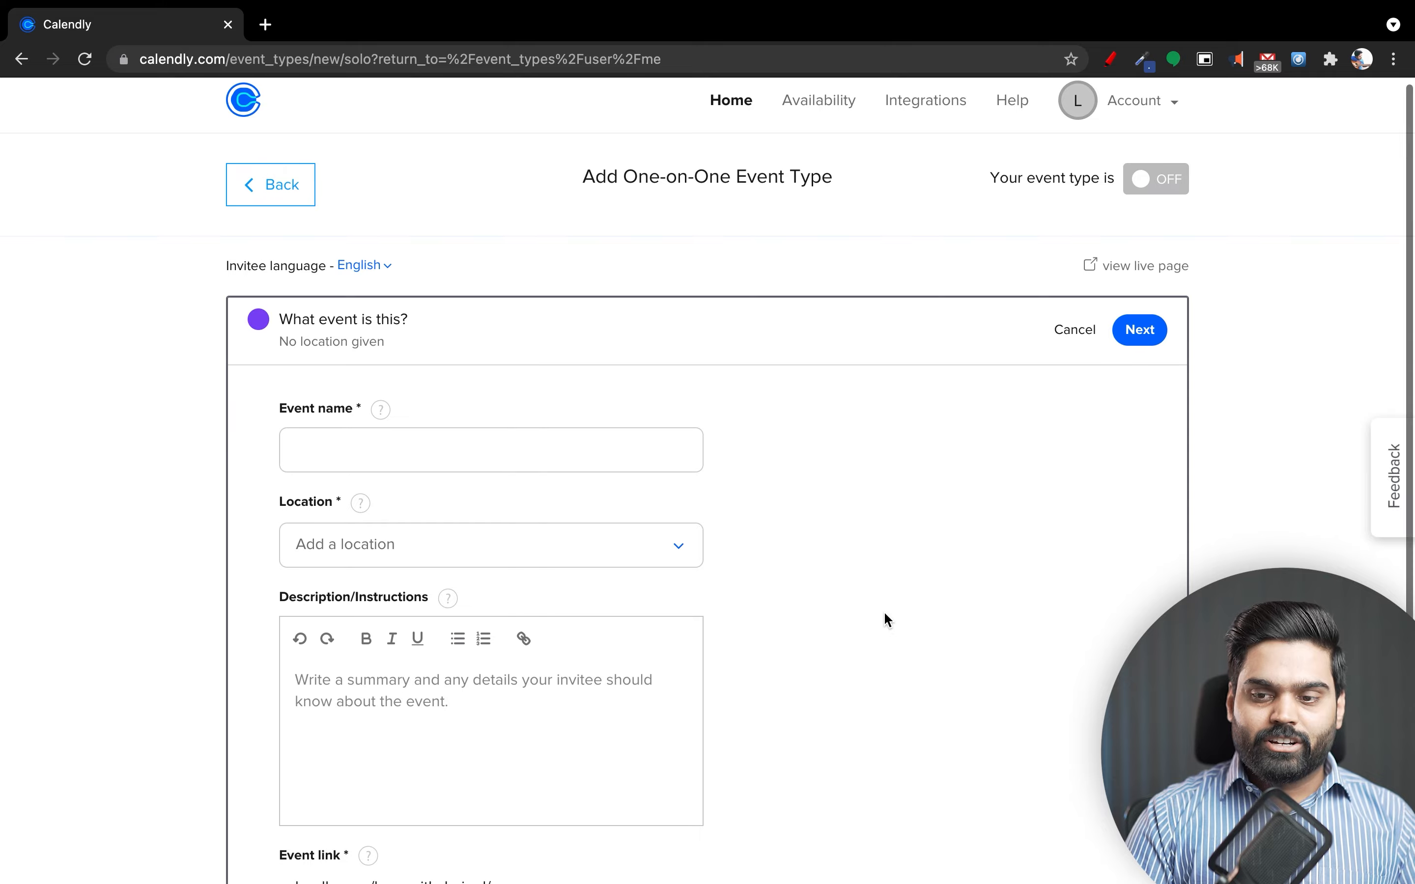
pyautogui.scroll(5, 886, 619)
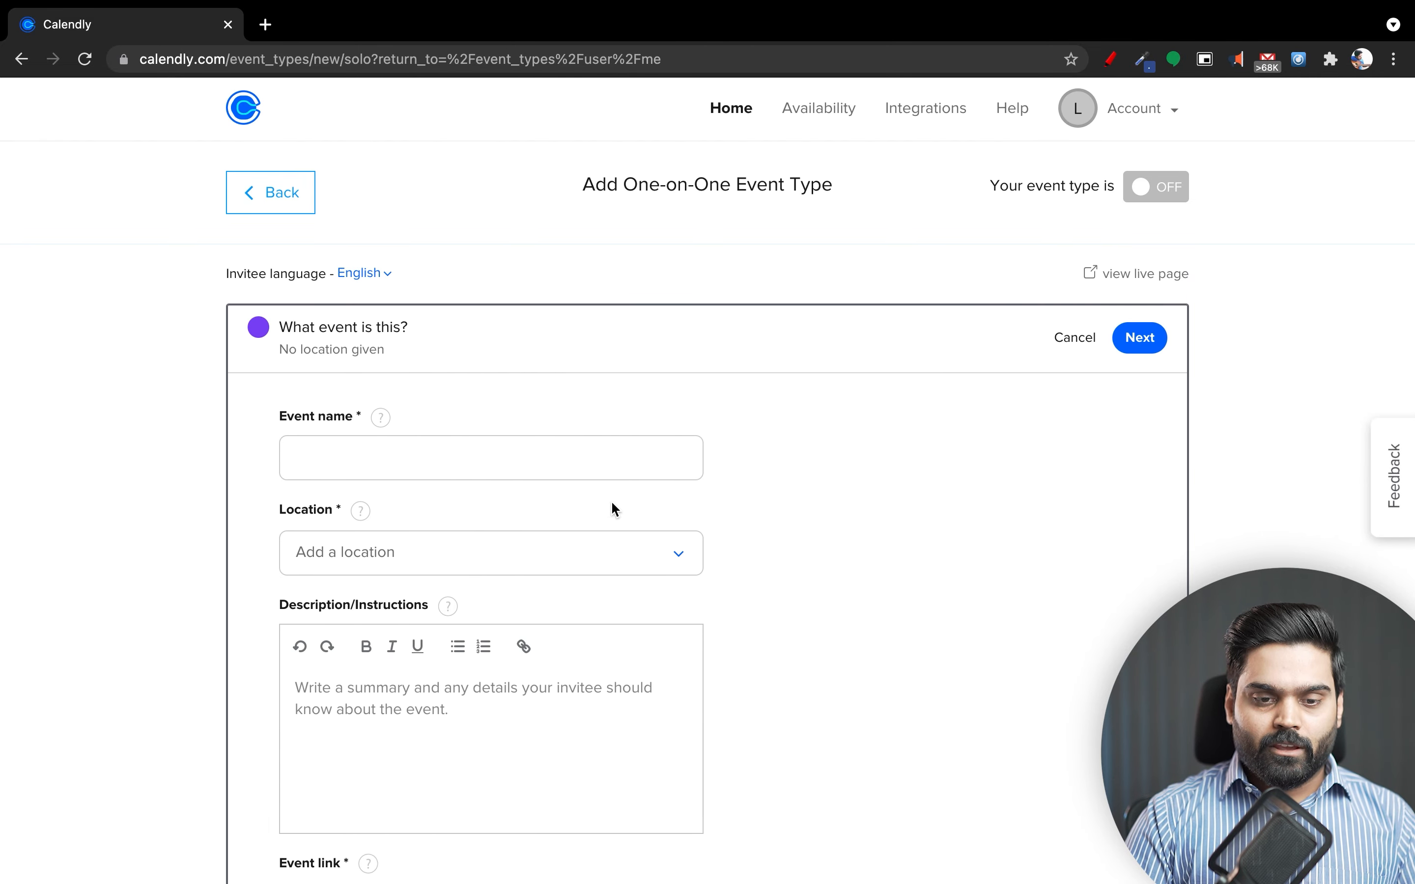
pyautogui.click(556, 466)
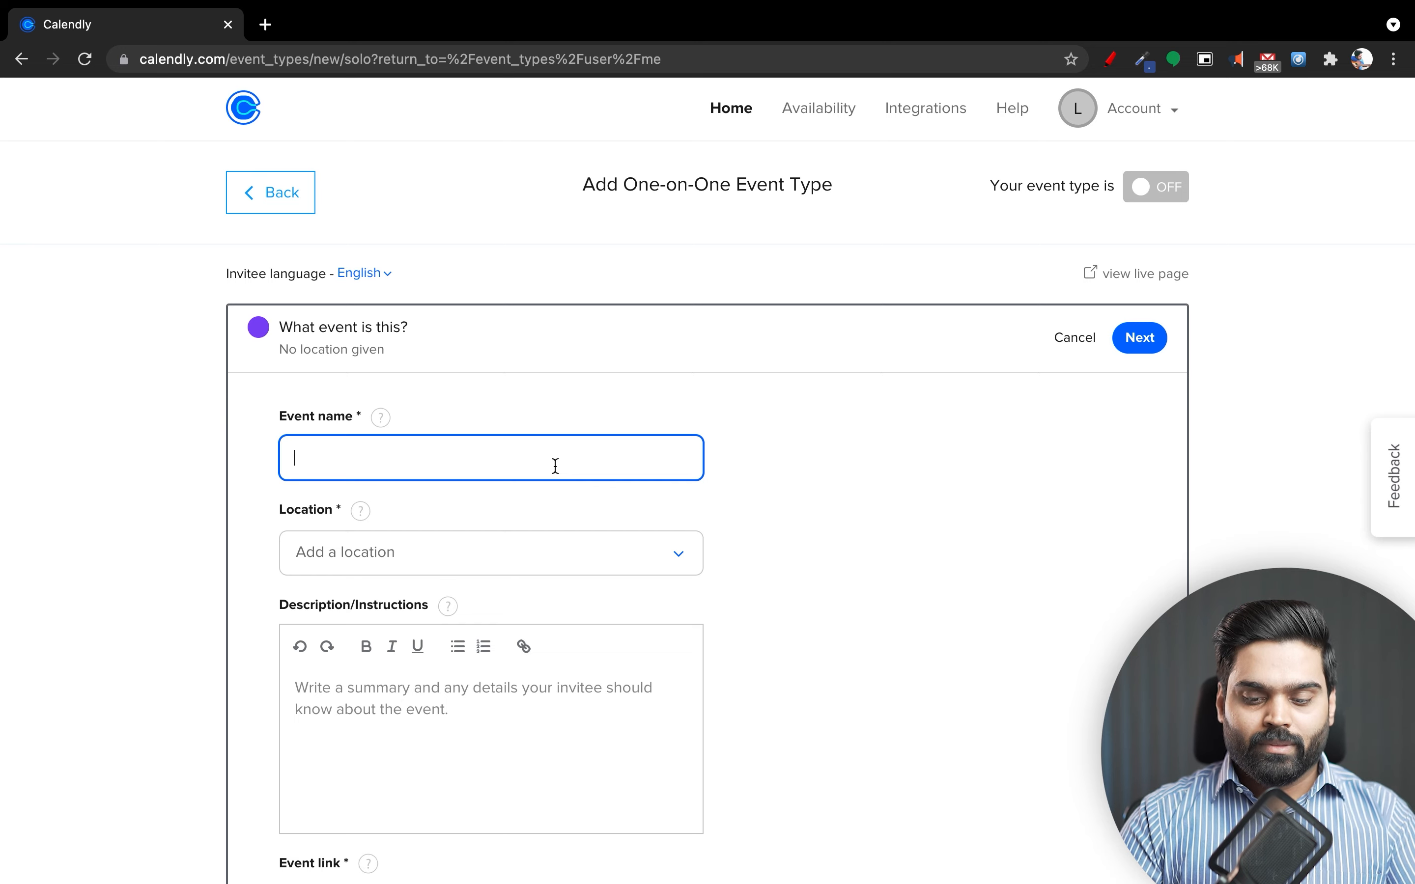
pyautogui.write('30 minutes Free ')
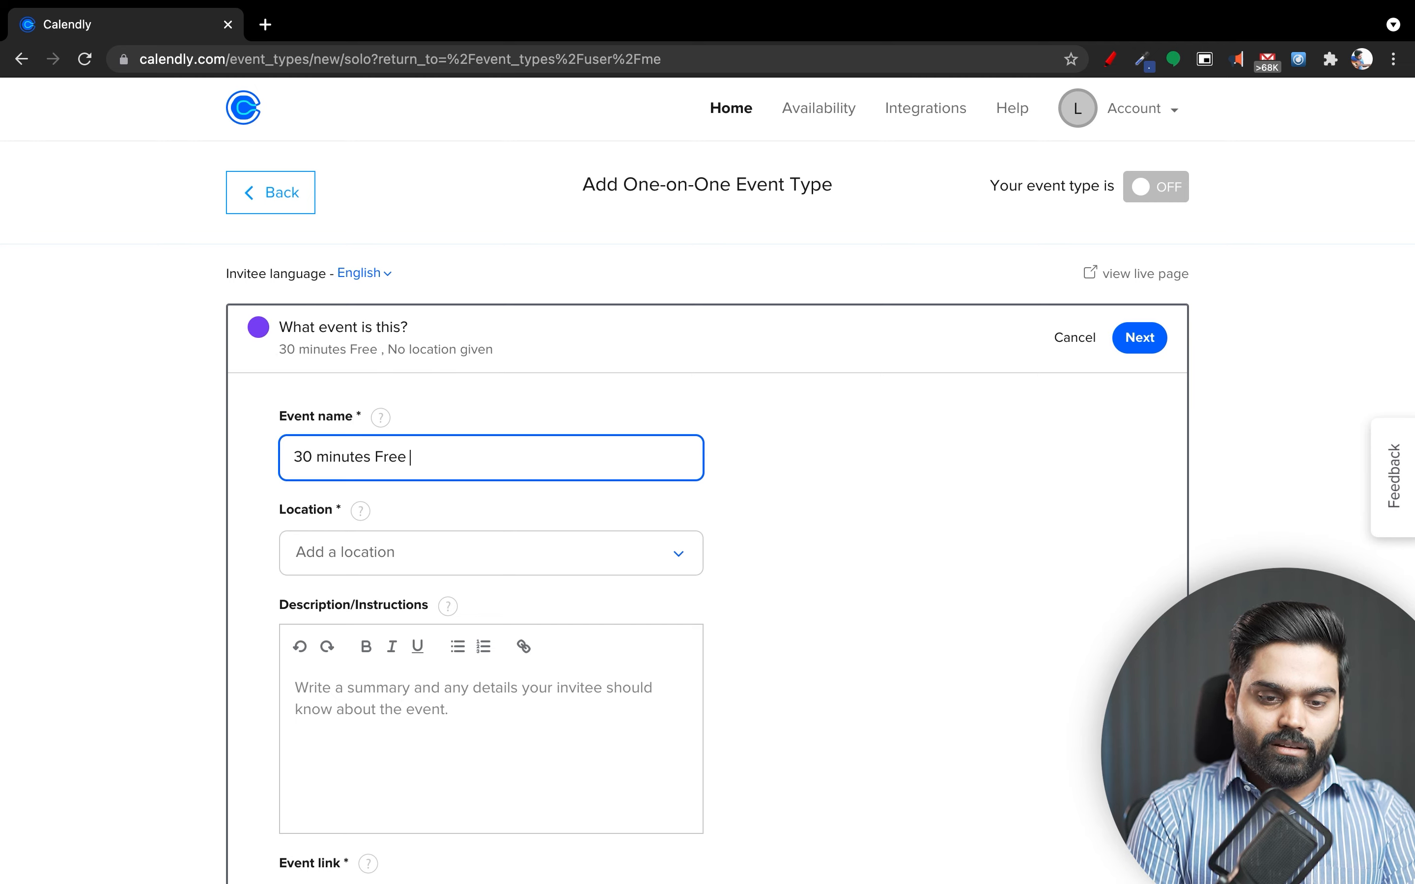
pyautogui.write('Con')
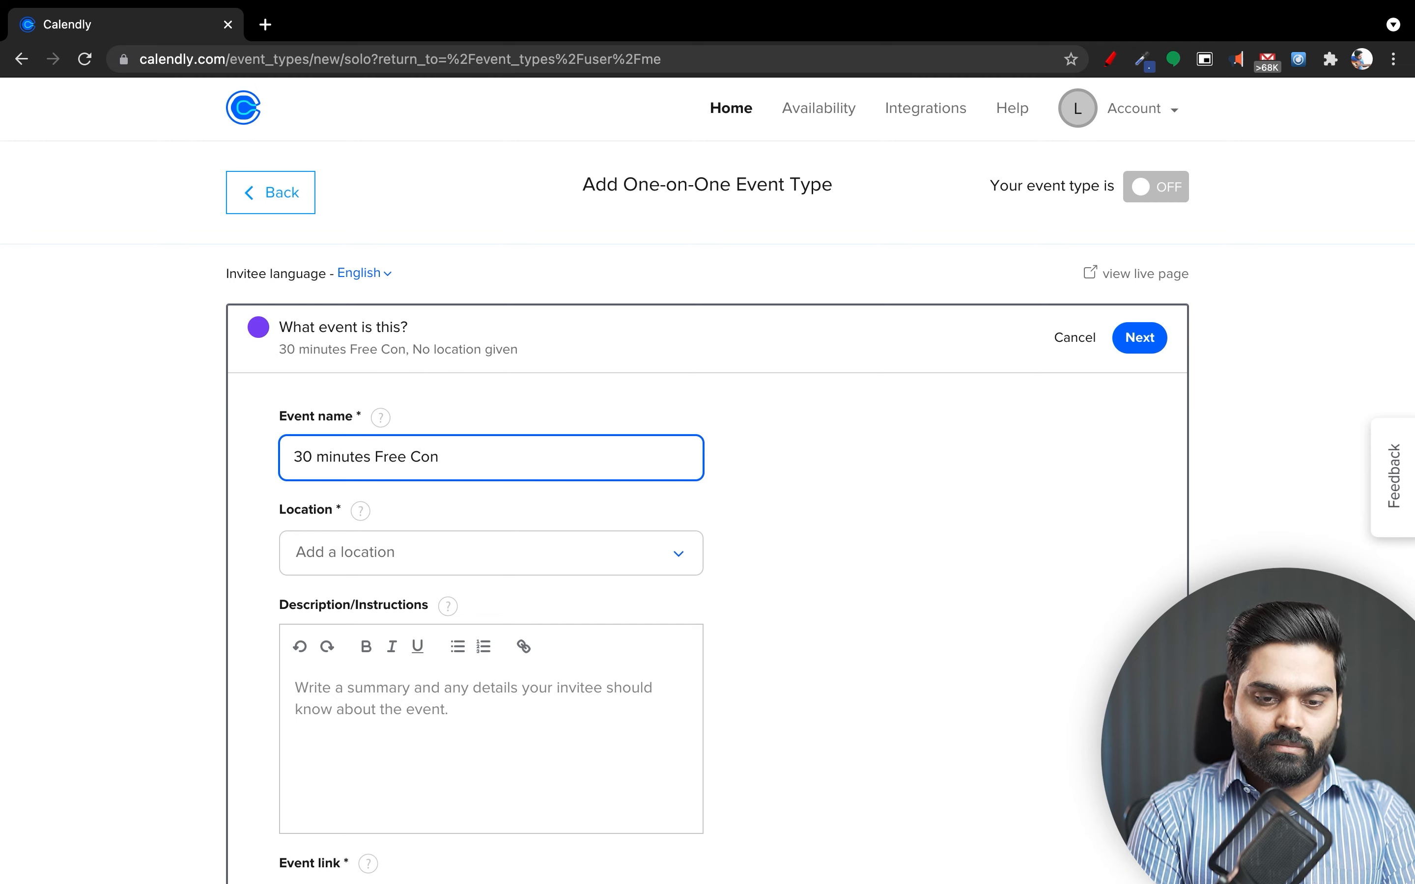
pyautogui.write('sultation Call')
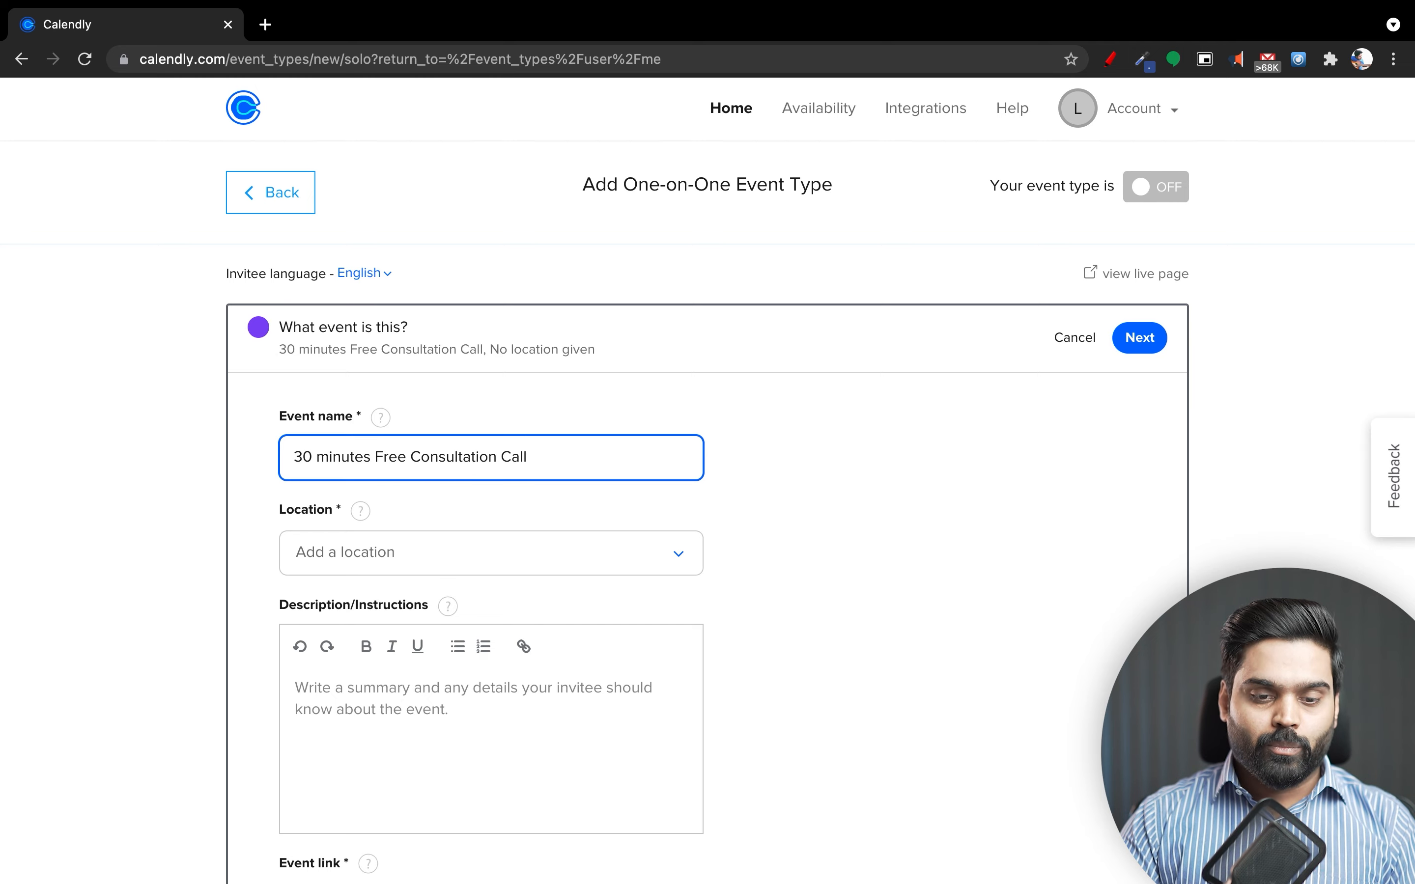
pyautogui.click(519, 573)
pyautogui.scroll(-3, 520, 580)
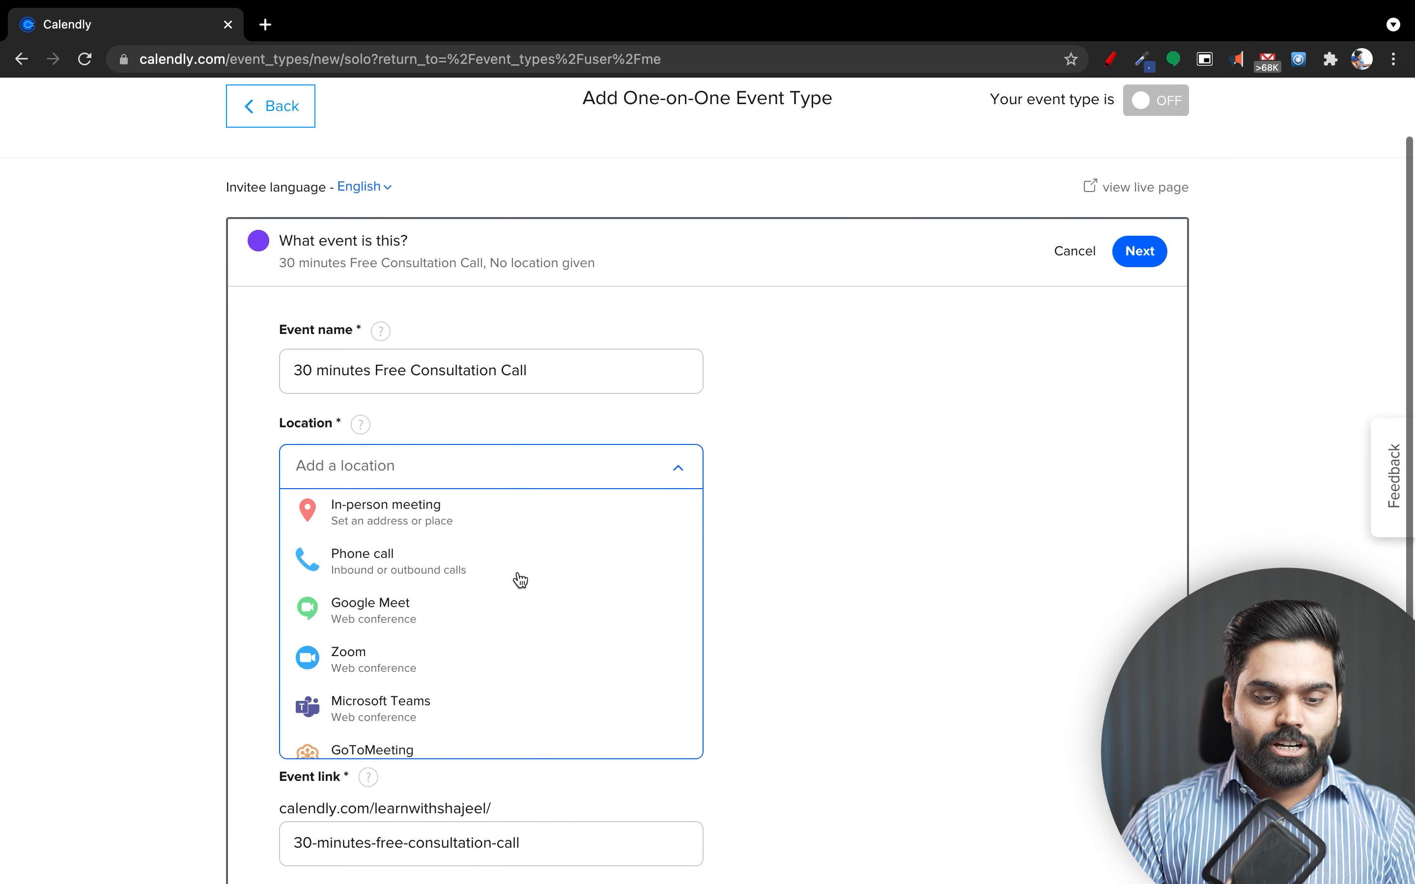
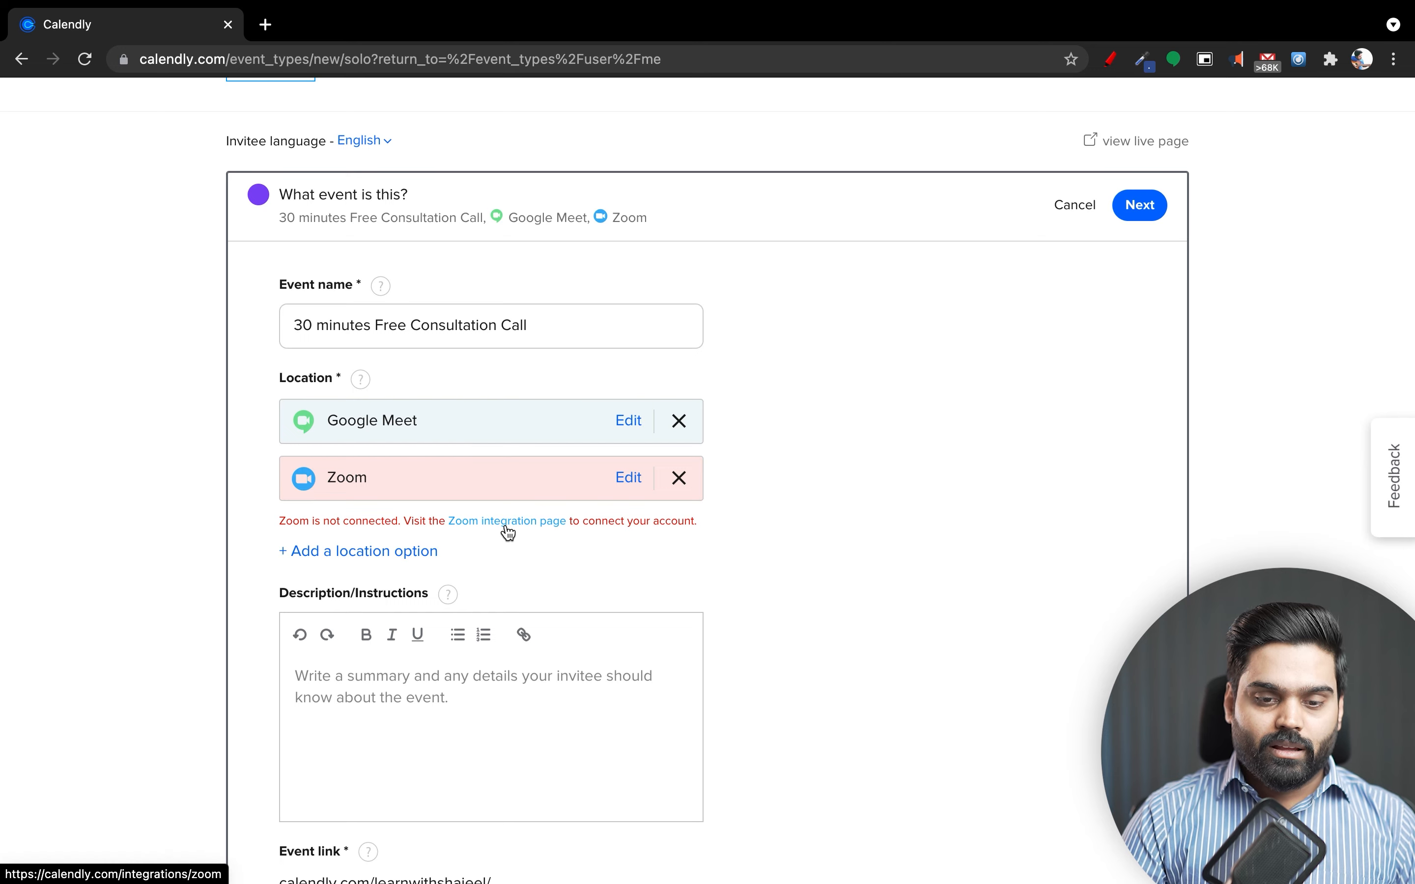
# Start connecting Zoom from the Zoom integration page, signing in with a Google account.
pyautogui.click(508, 532)
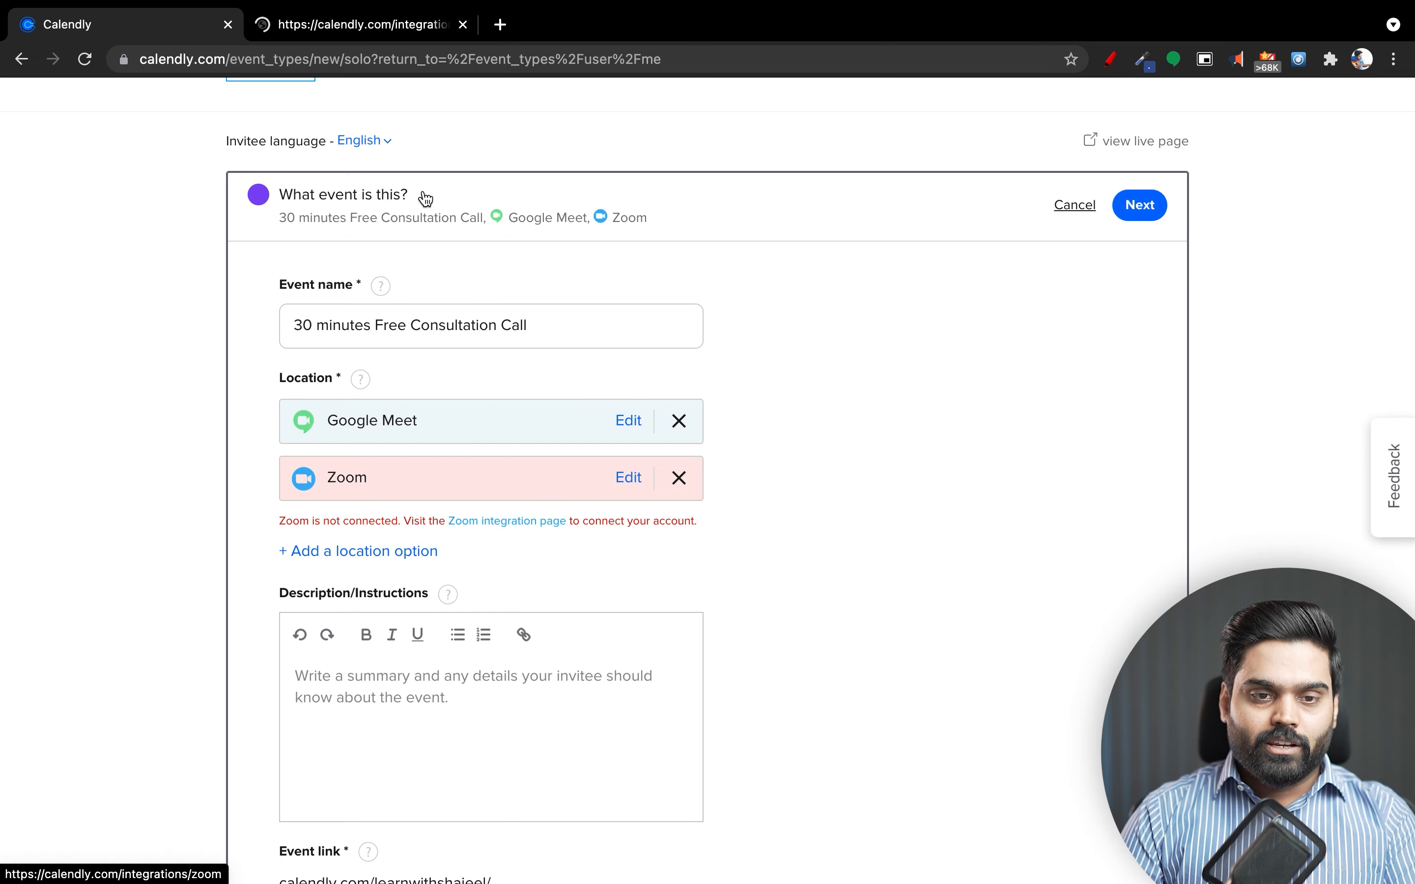
pyautogui.click(385, 30)
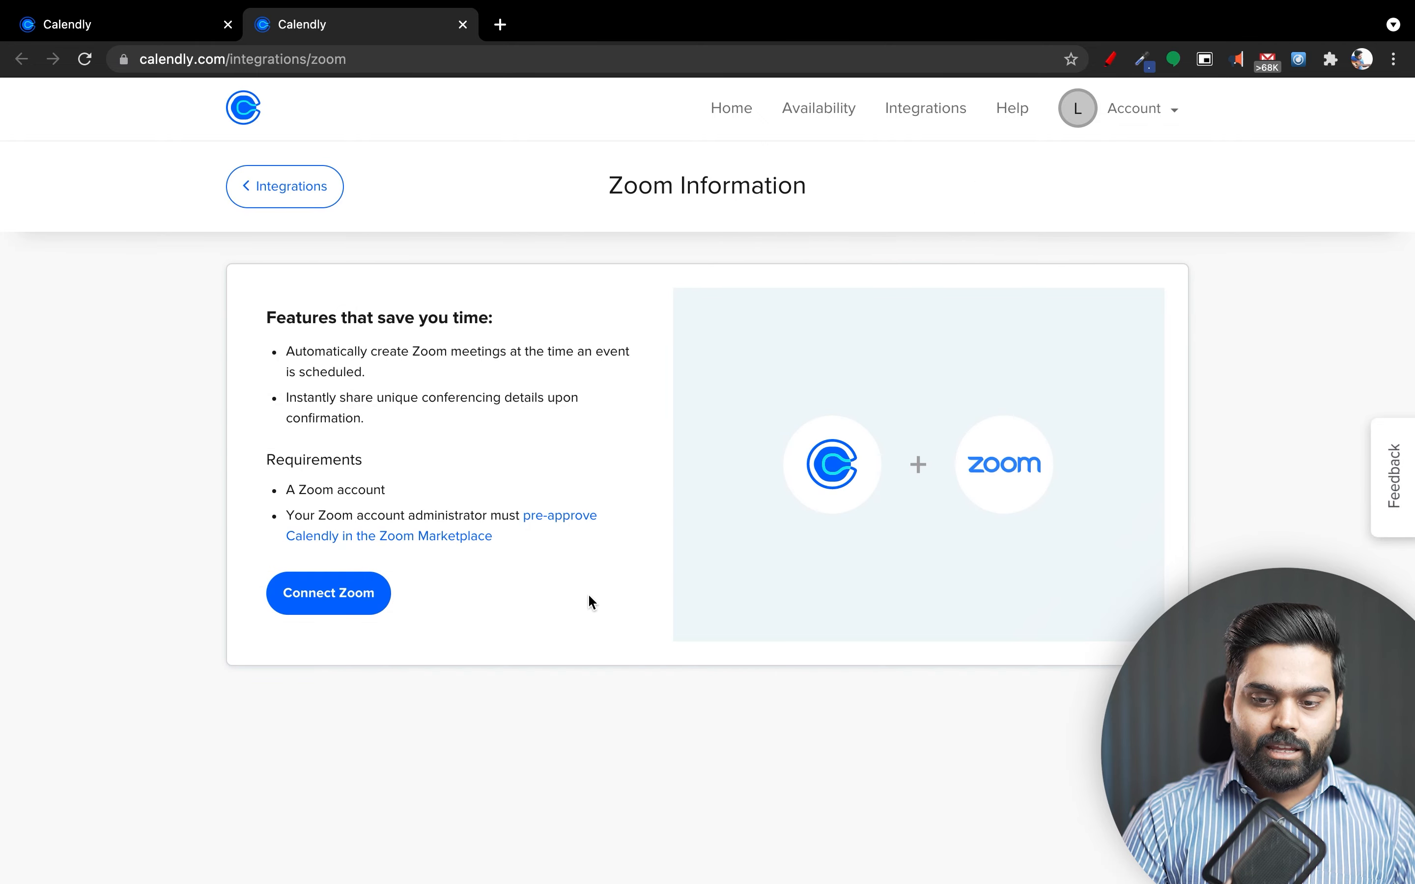
pyautogui.click(345, 618)
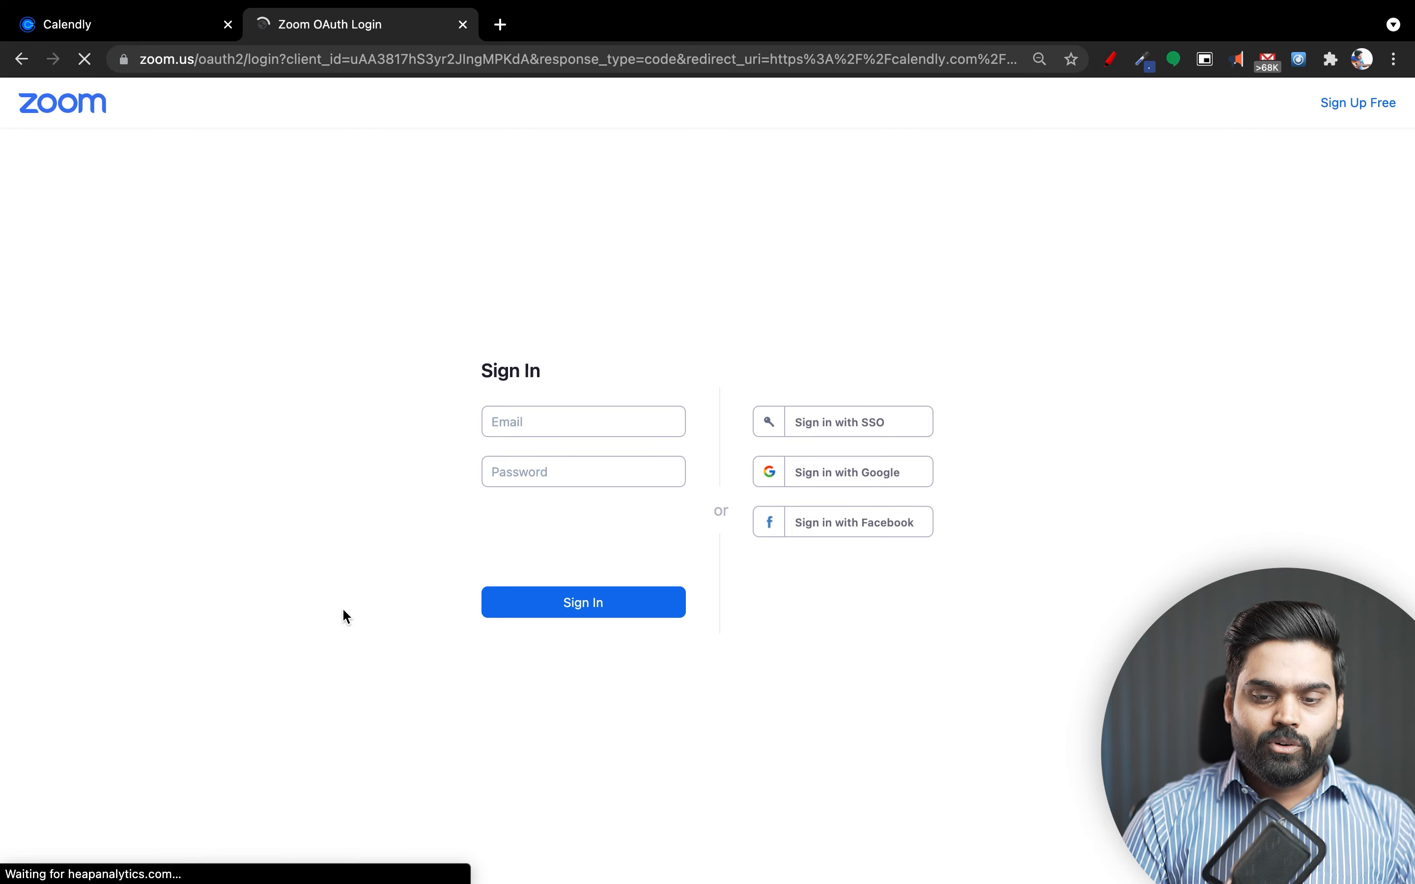
pyautogui.click(834, 486)
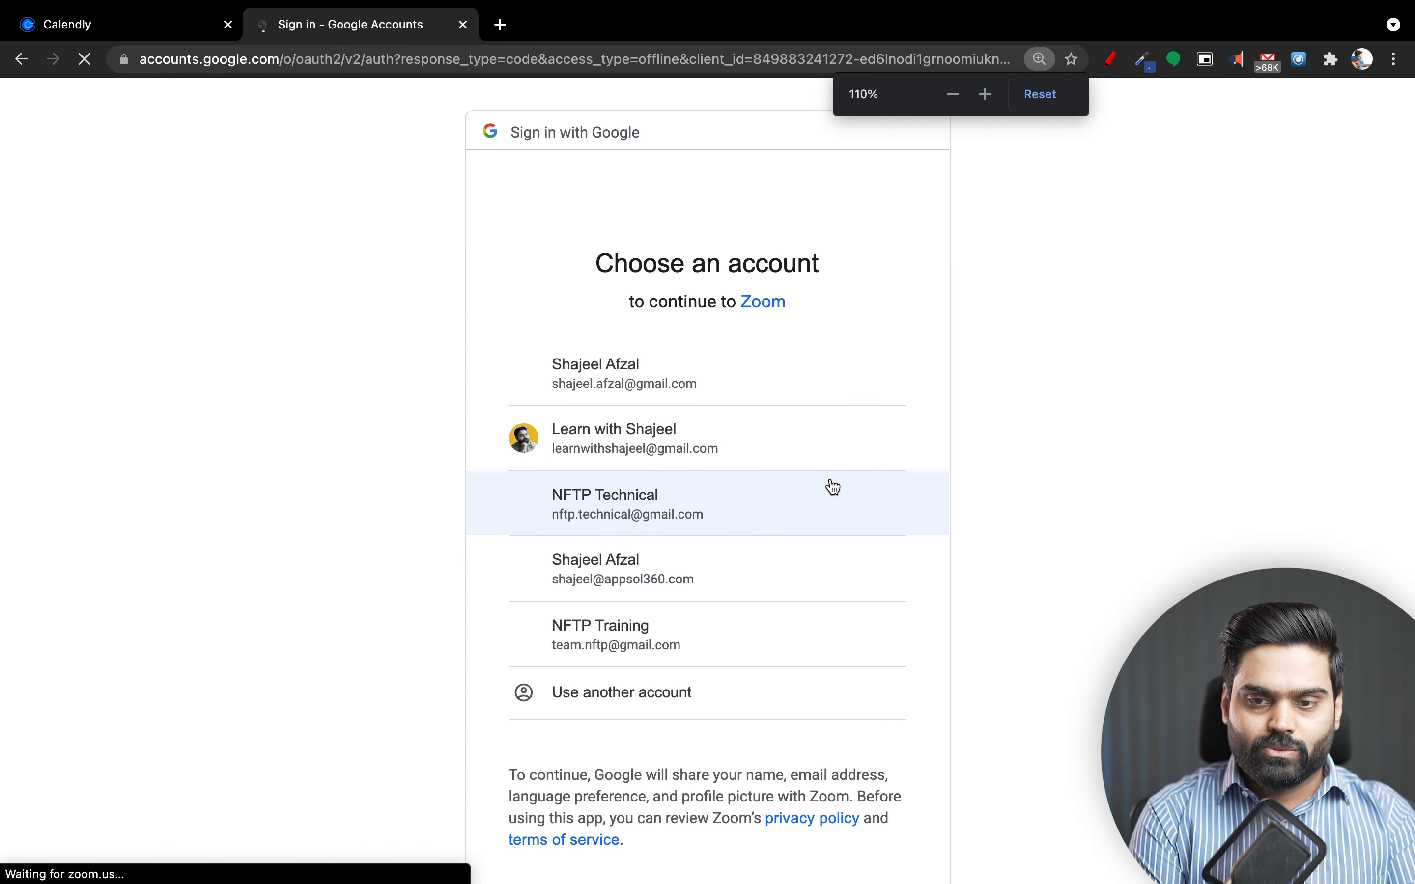
pyautogui.click(711, 436)
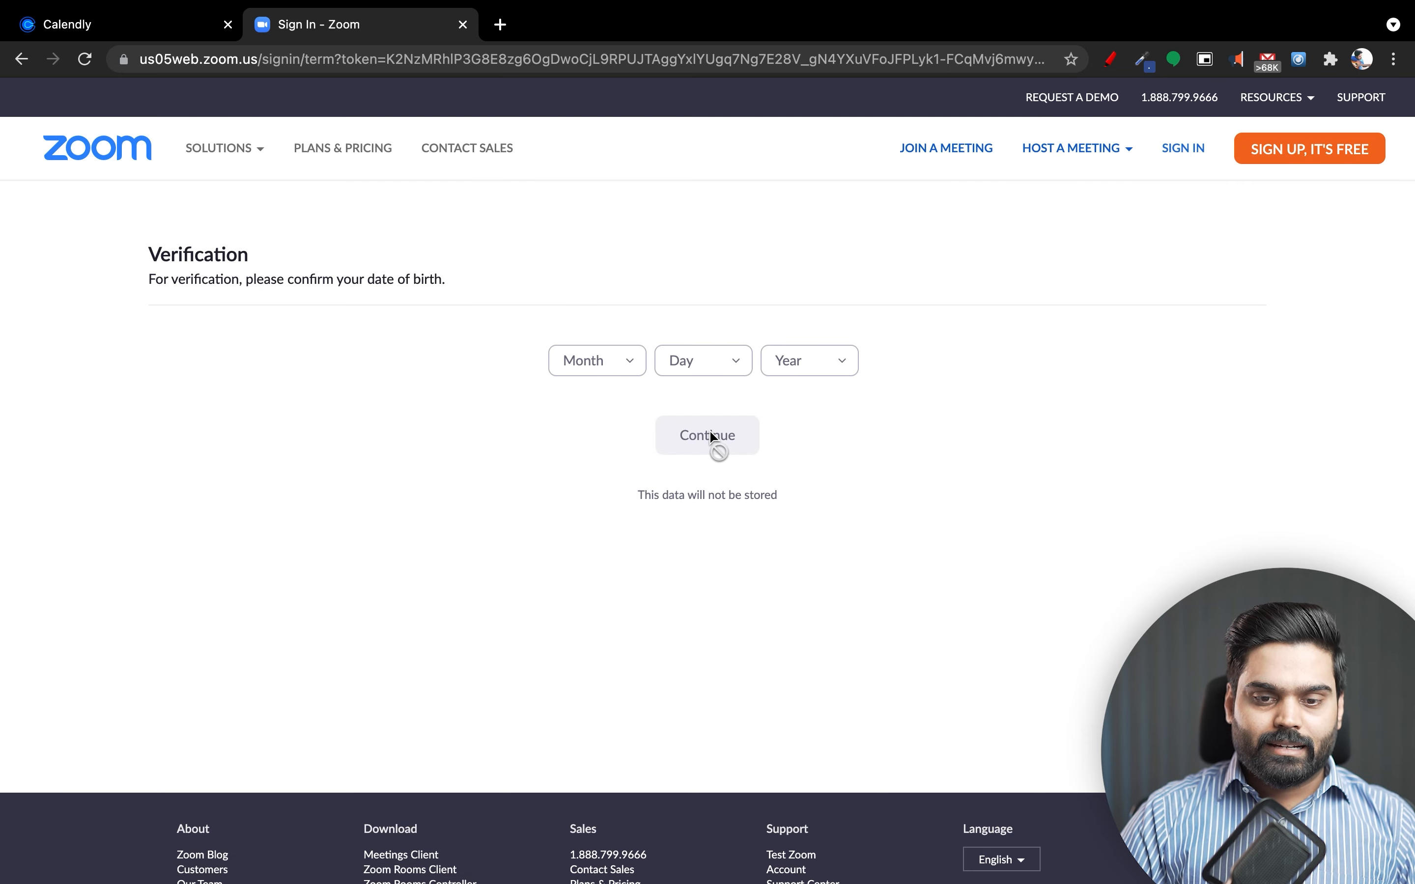
# Verify a birth date of Jan 1, 1991 and create the Zoom account.
pyautogui.click(609, 369)
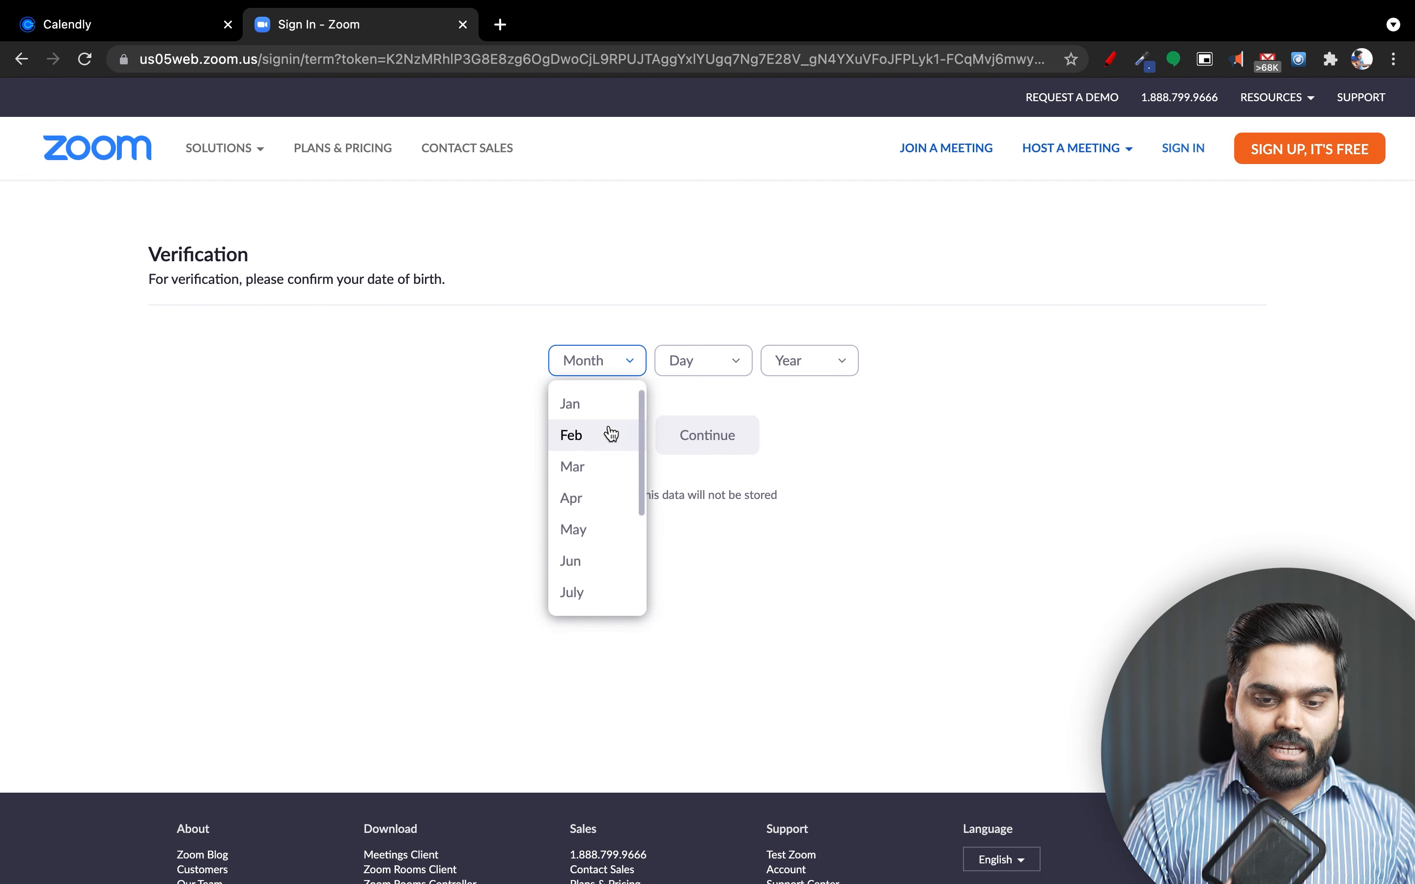
pyautogui.click(585, 411)
pyautogui.click(713, 368)
pyautogui.click(725, 399)
pyautogui.click(777, 368)
pyautogui.scroll(-6, 808, 531)
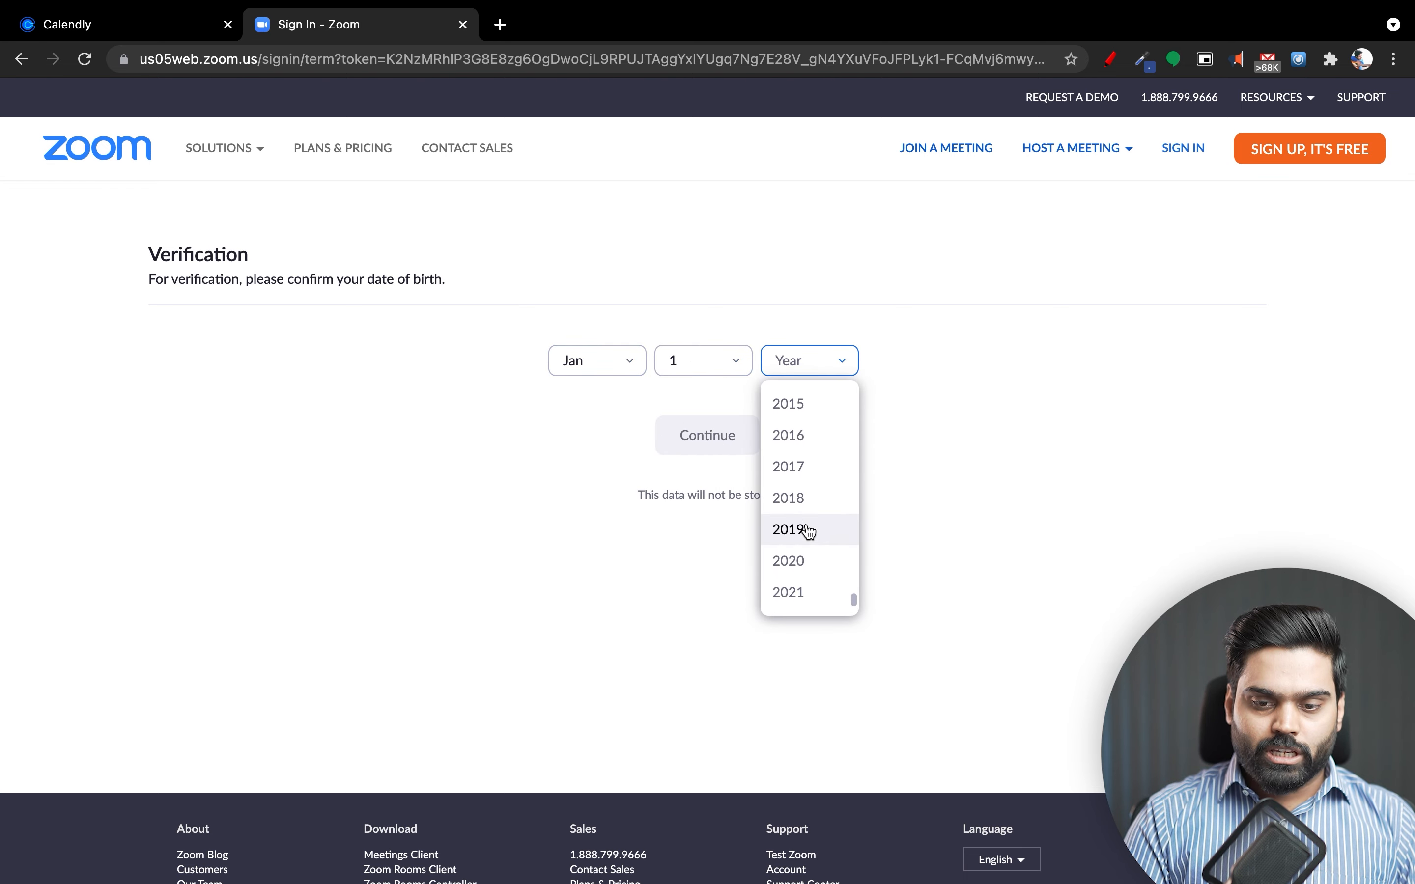
pyautogui.scroll(10, 808, 531)
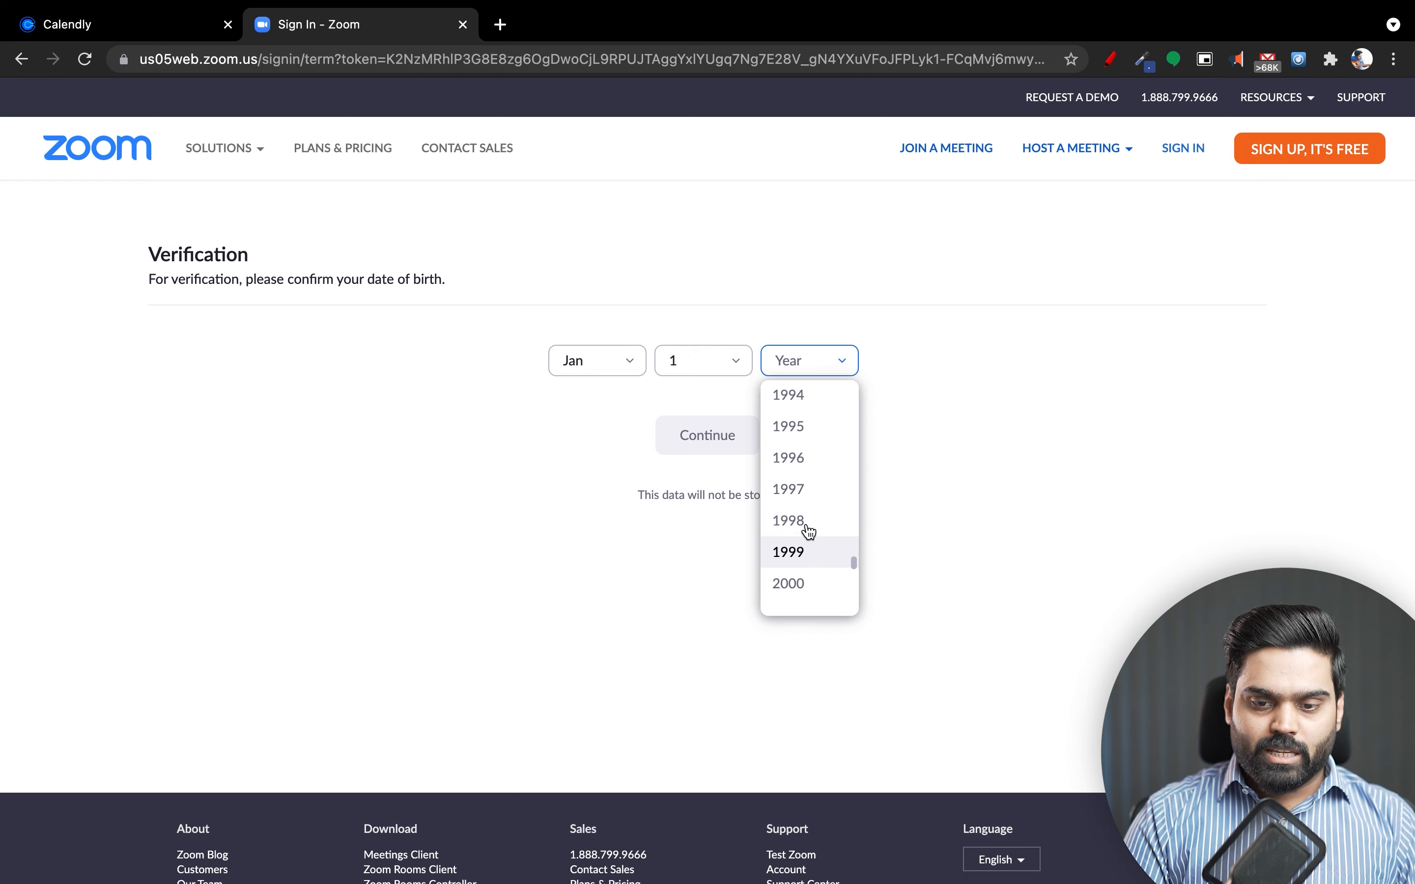
pyautogui.scroll(2, 808, 531)
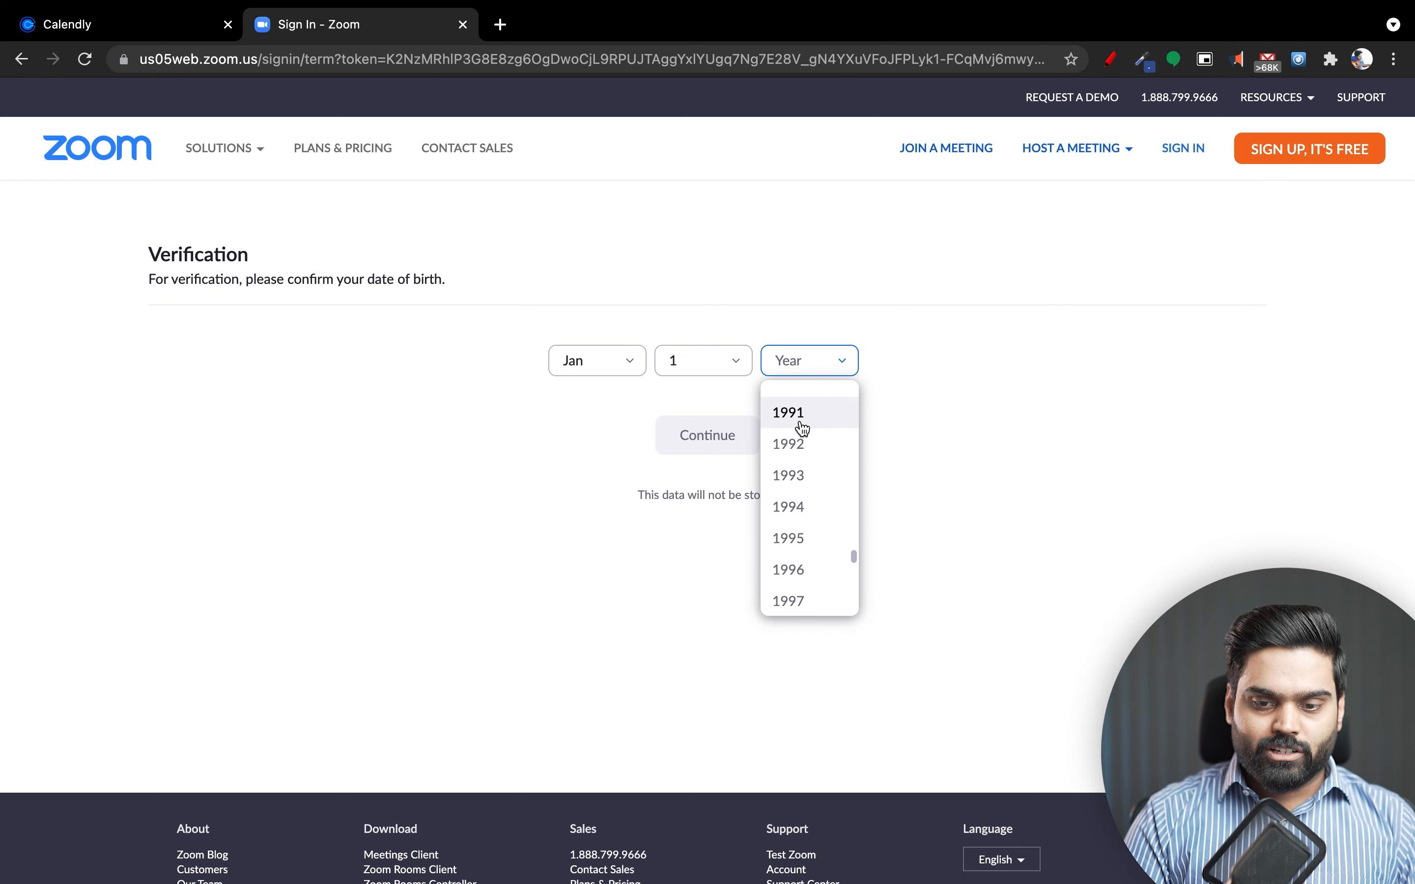
pyautogui.click(800, 399)
pyautogui.click(736, 439)
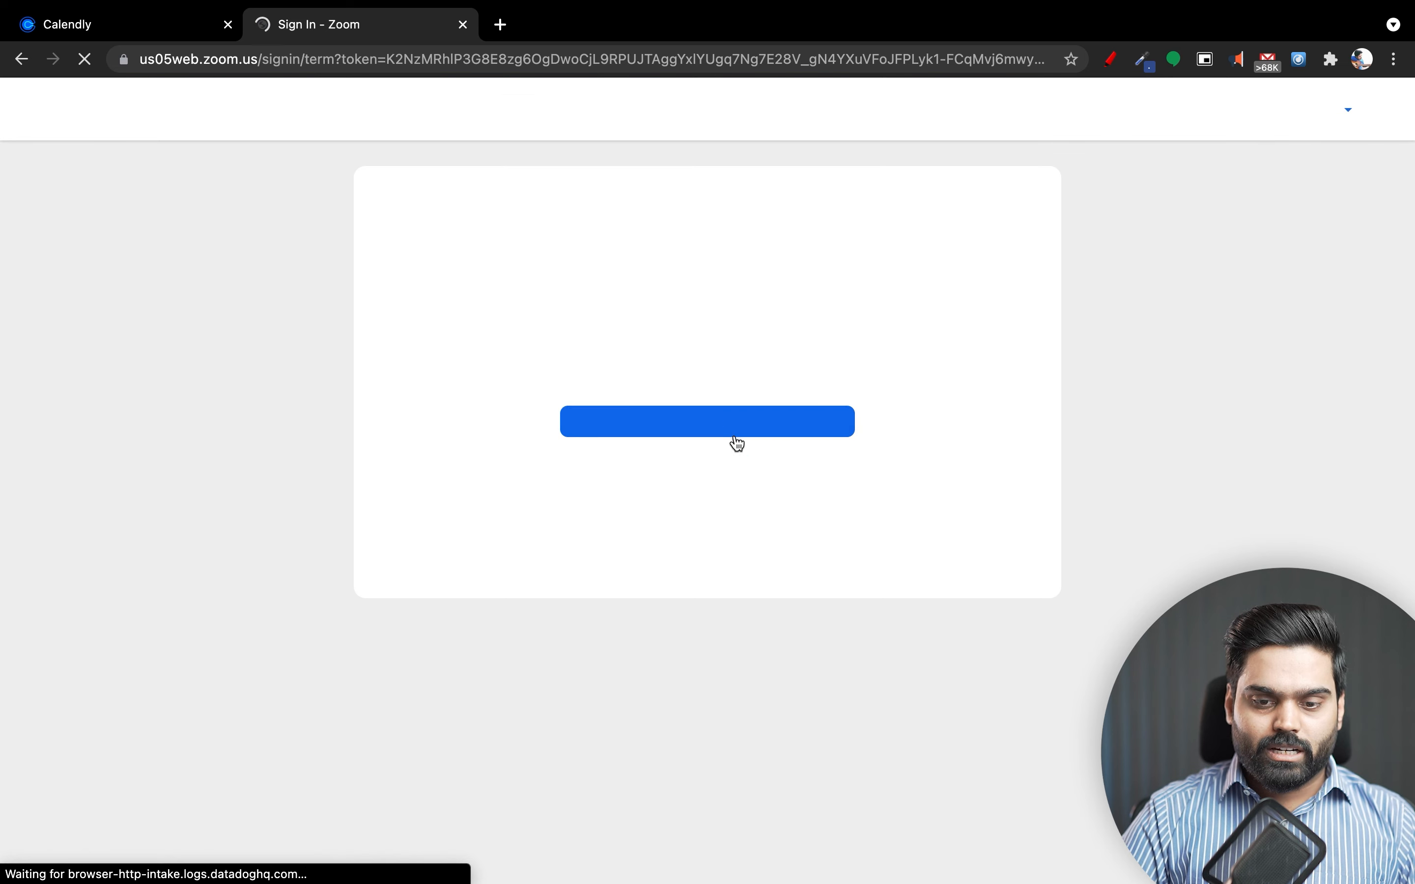
pyautogui.click(734, 434)
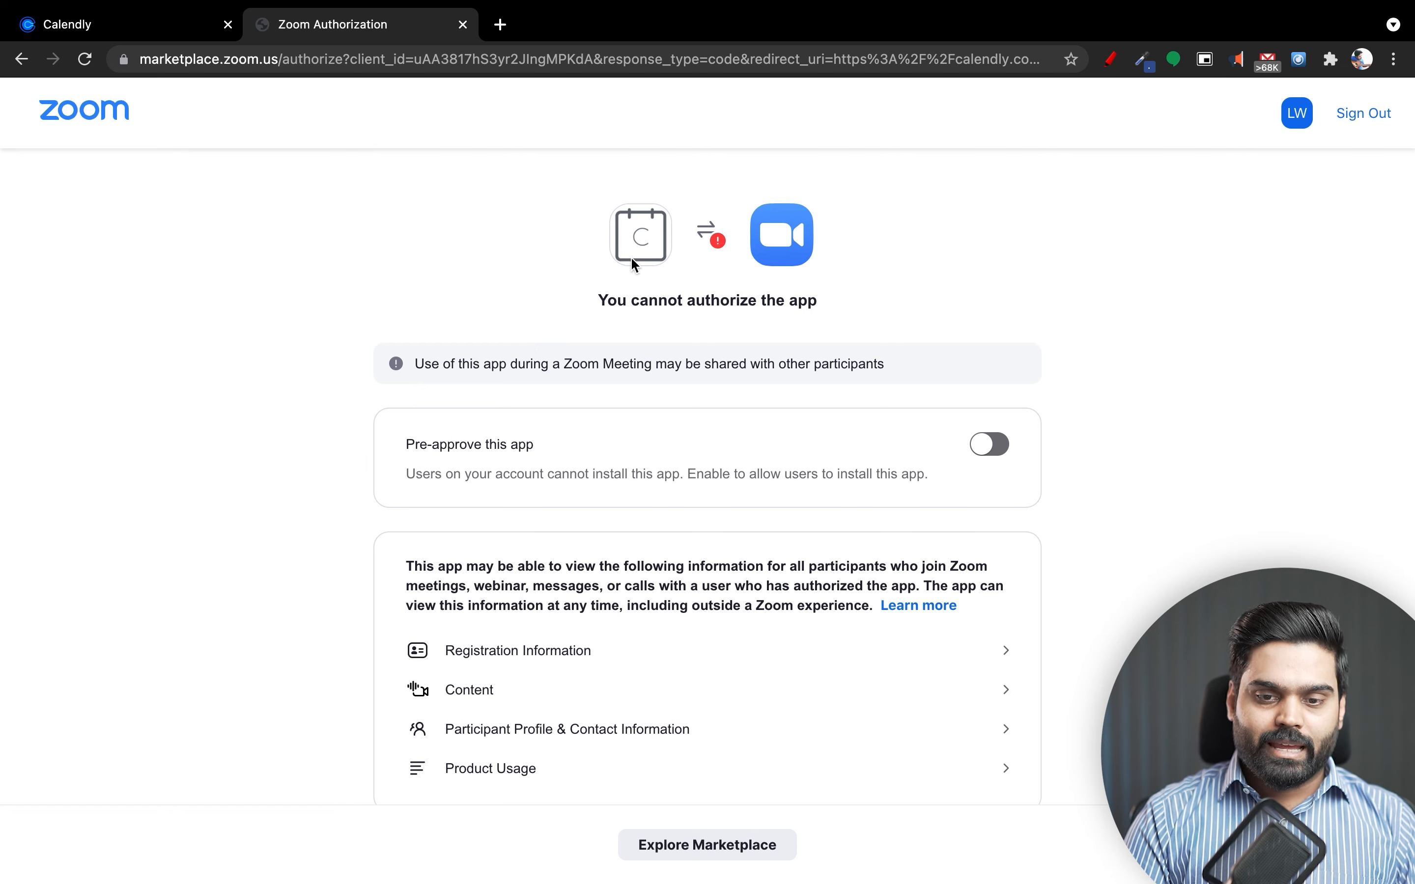
# Pre-approve the Calendly app on the Zoom account and authorize it.
pyautogui.moveTo(612, 301); pyautogui.dragTo(867, 310)
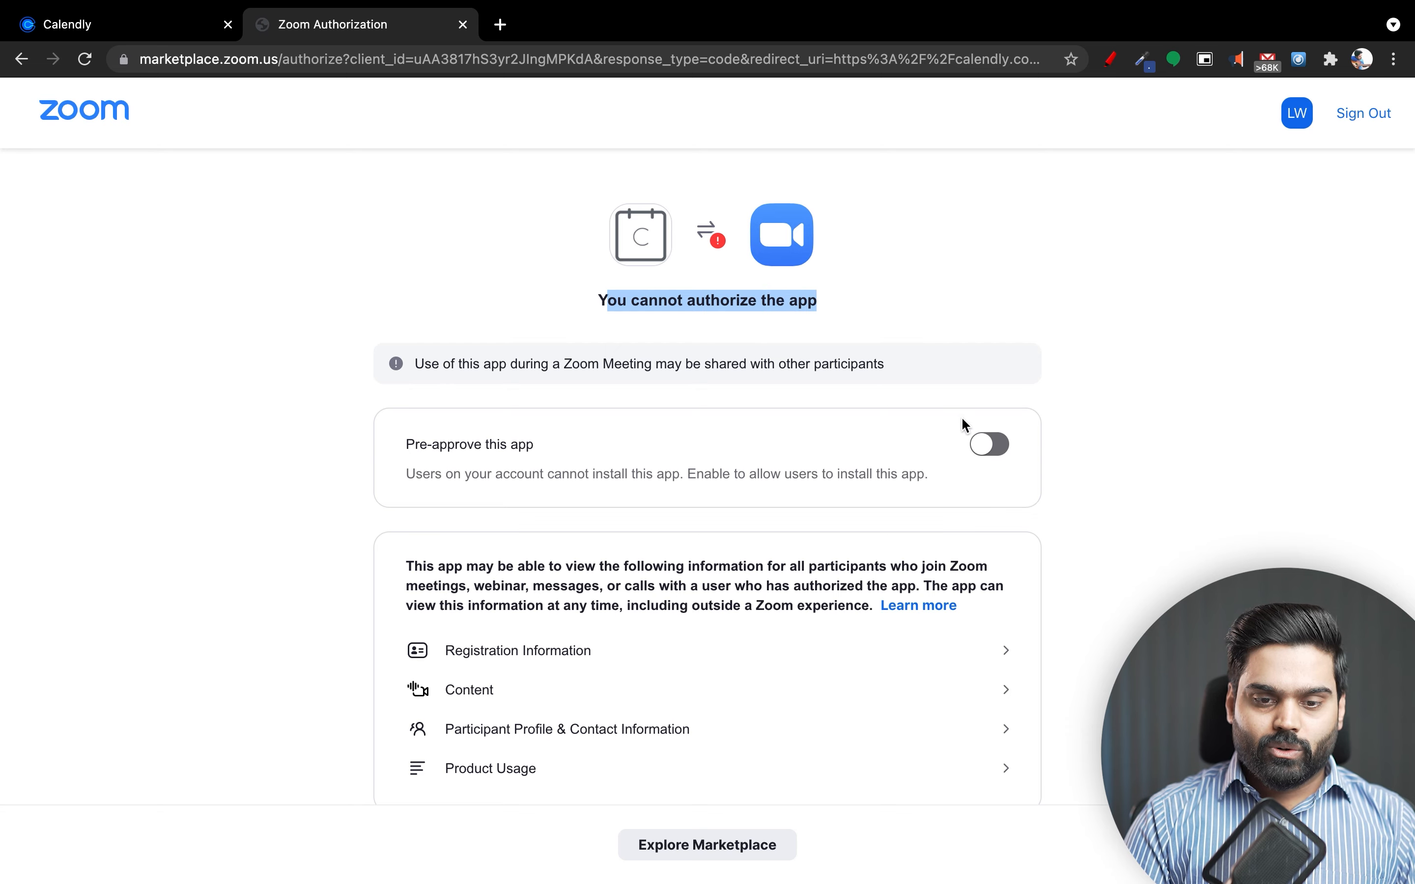
pyautogui.scroll(-5, 854, 498)
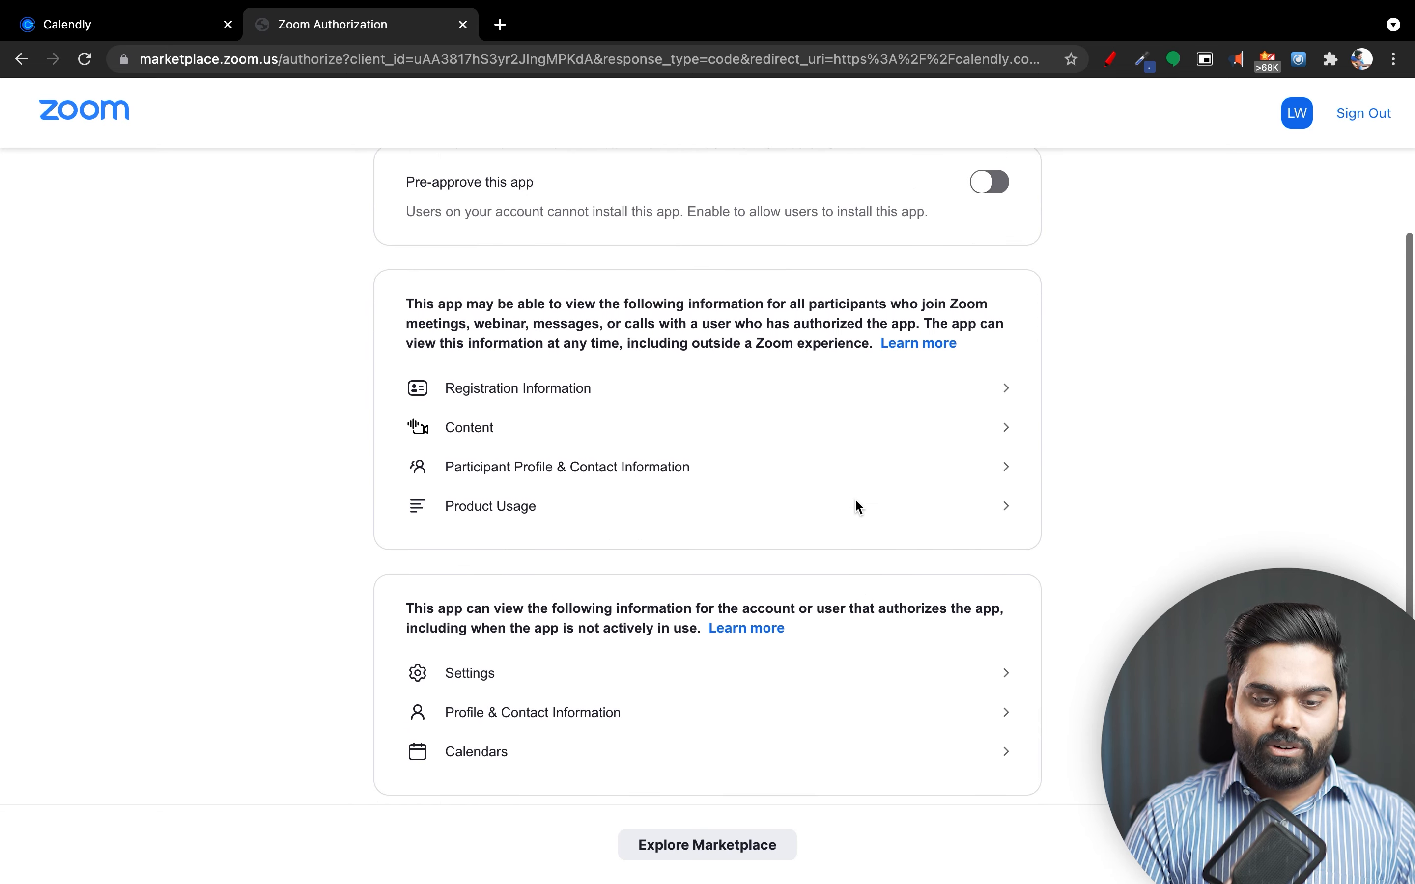
pyautogui.scroll(3, 854, 498)
pyautogui.click(990, 374)
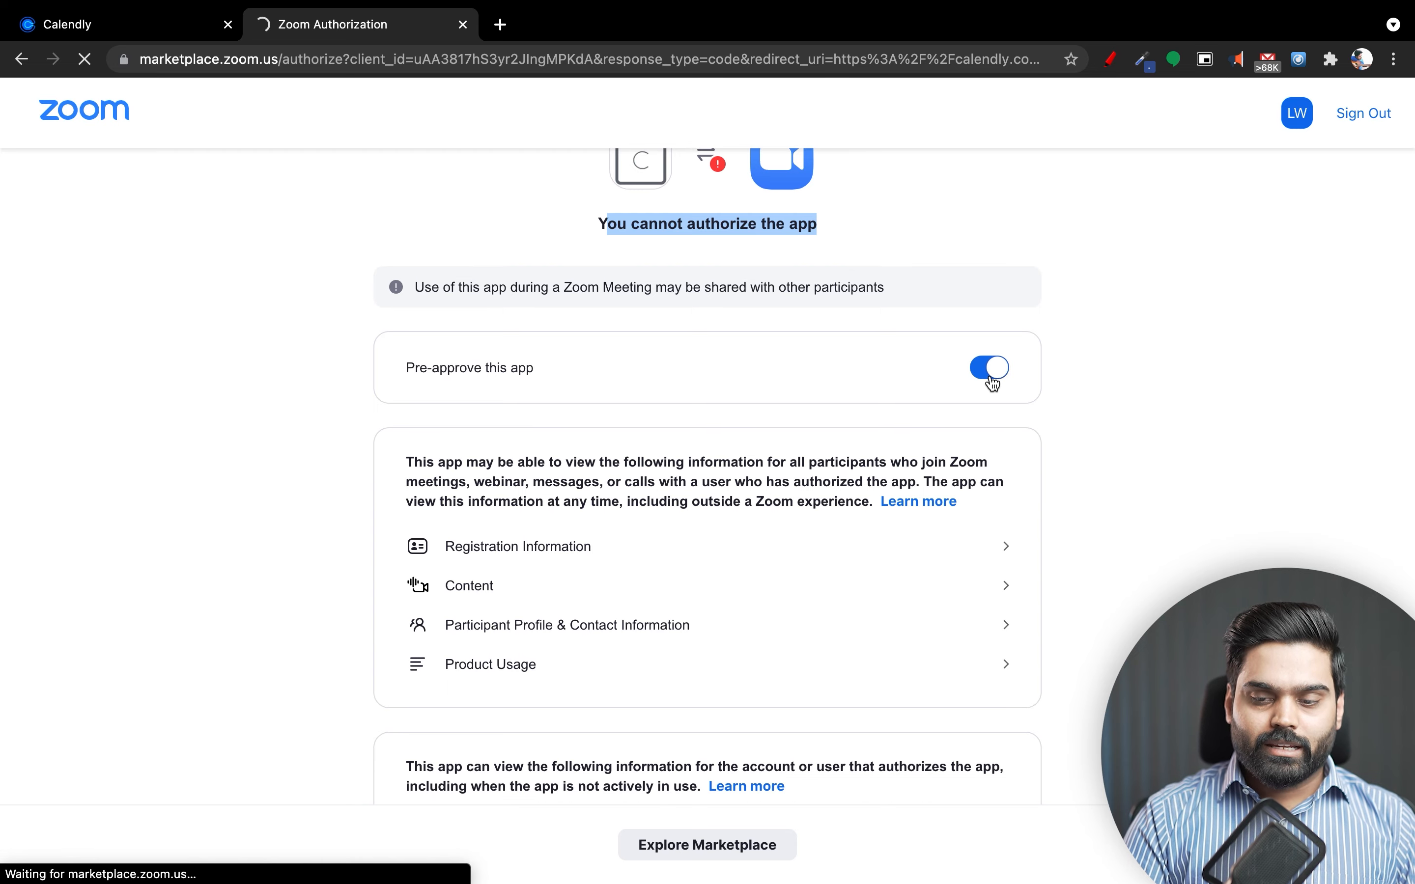
pyautogui.scroll(-6, 844, 639)
pyautogui.scroll(-3, 845, 643)
pyautogui.click(646, 848)
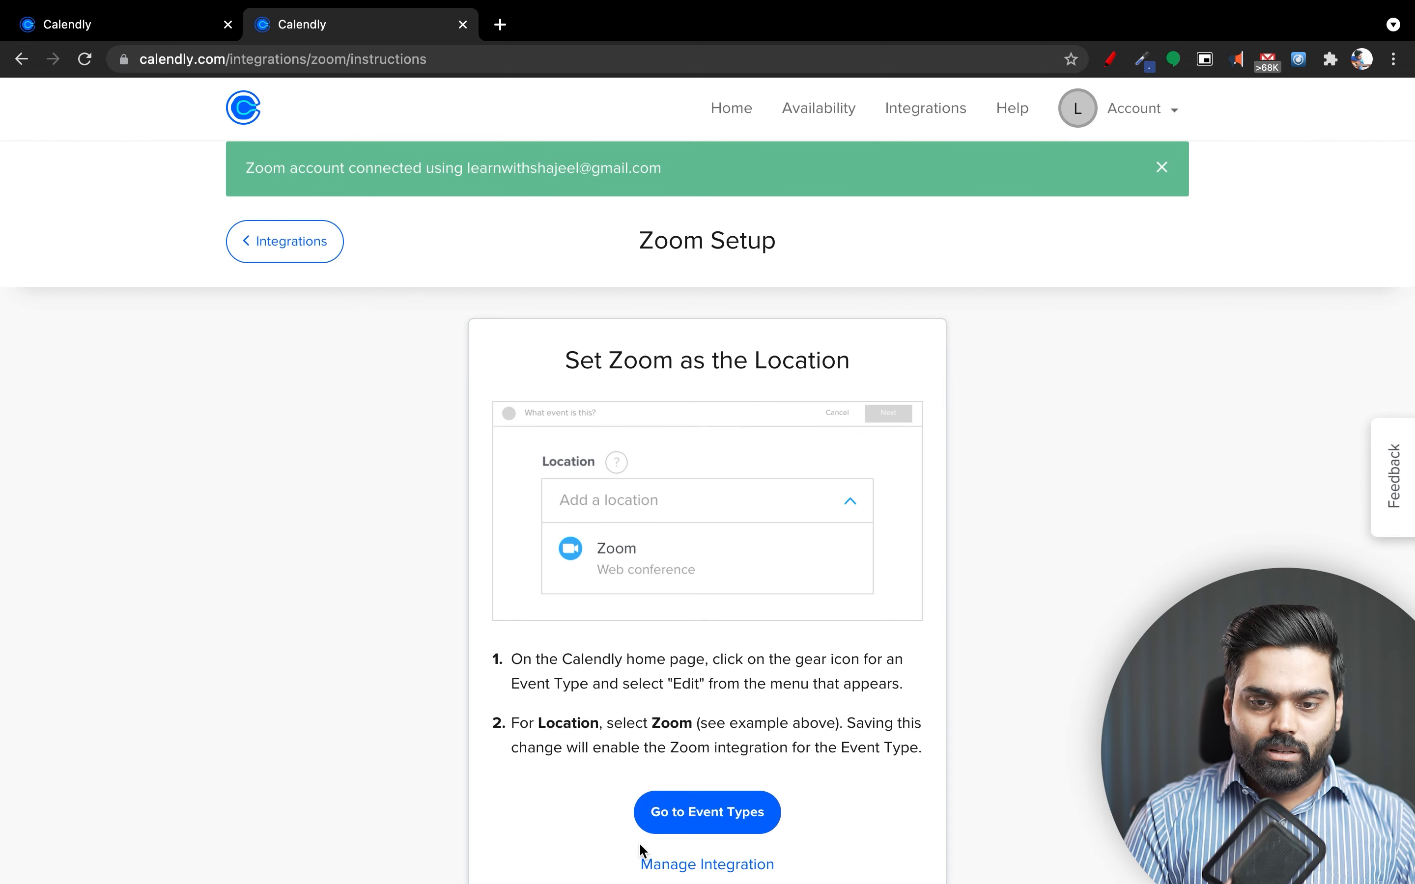
# Return to the Integrations list, browse the integration cards, and go to Calendar Connections.
pyautogui.scroll(-3, 643, 851)
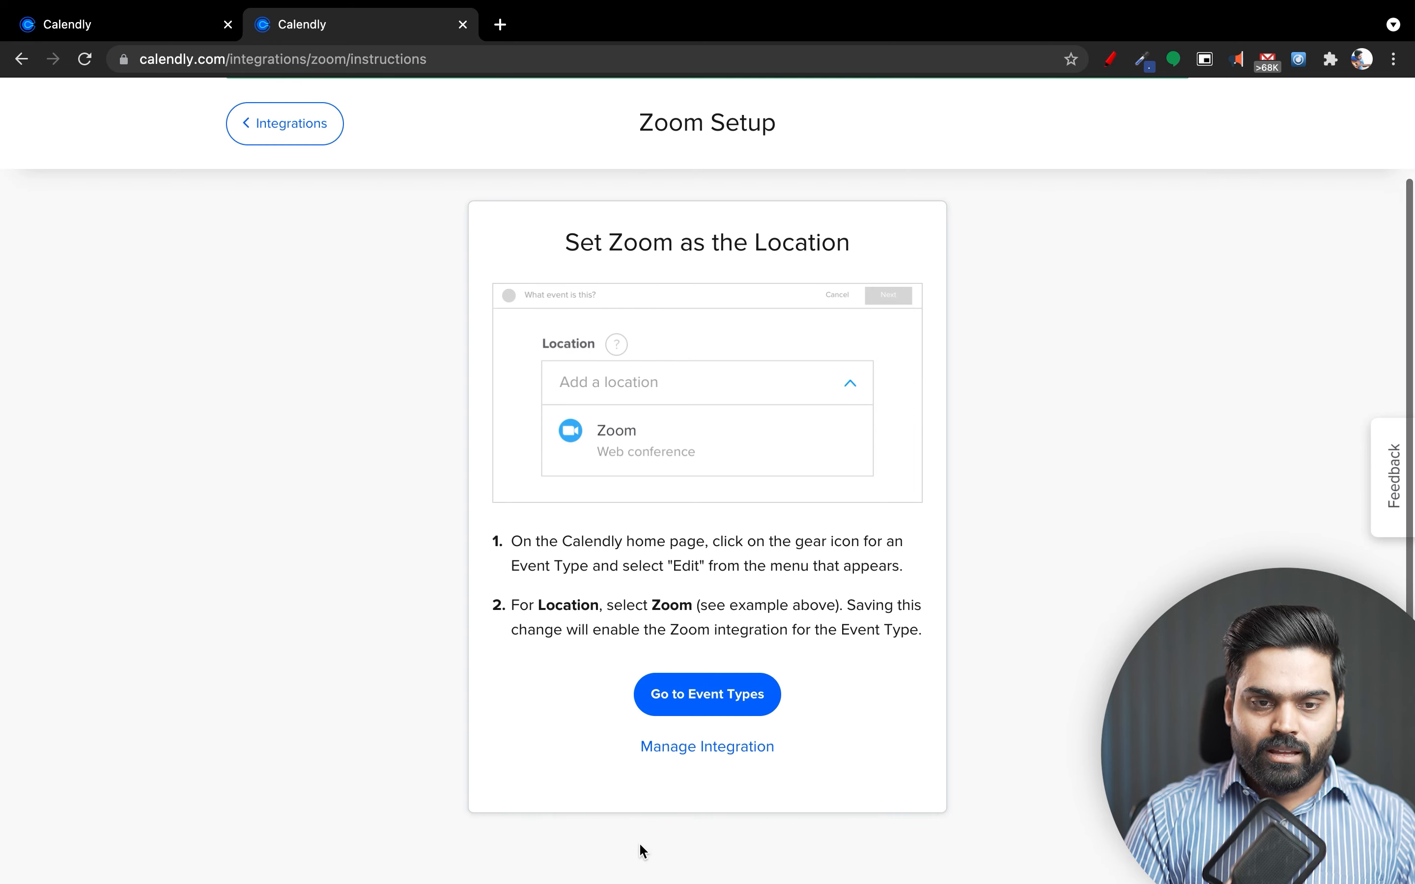
pyautogui.scroll(3, 644, 851)
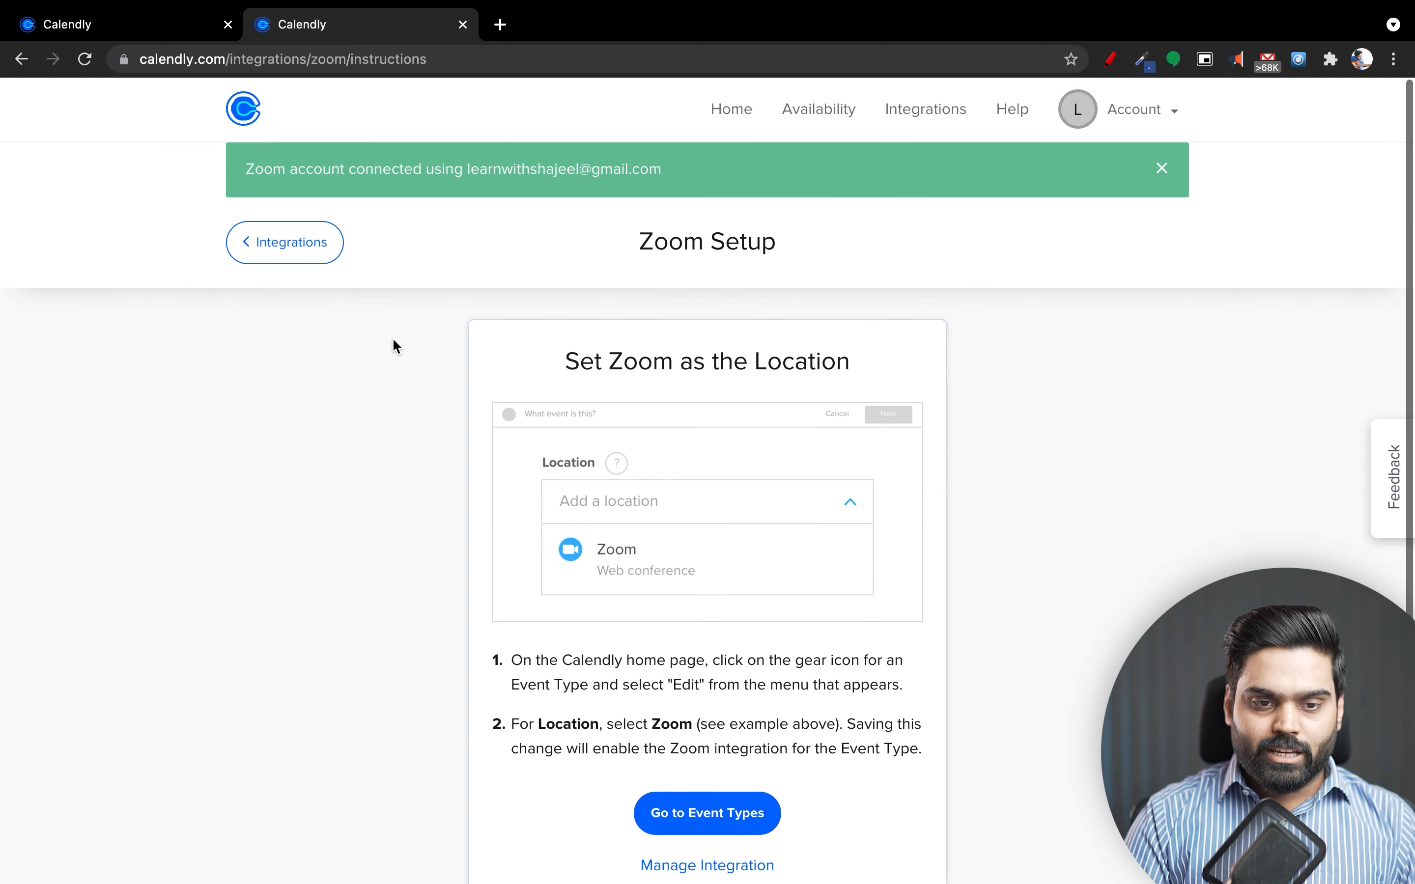
pyautogui.click(330, 249)
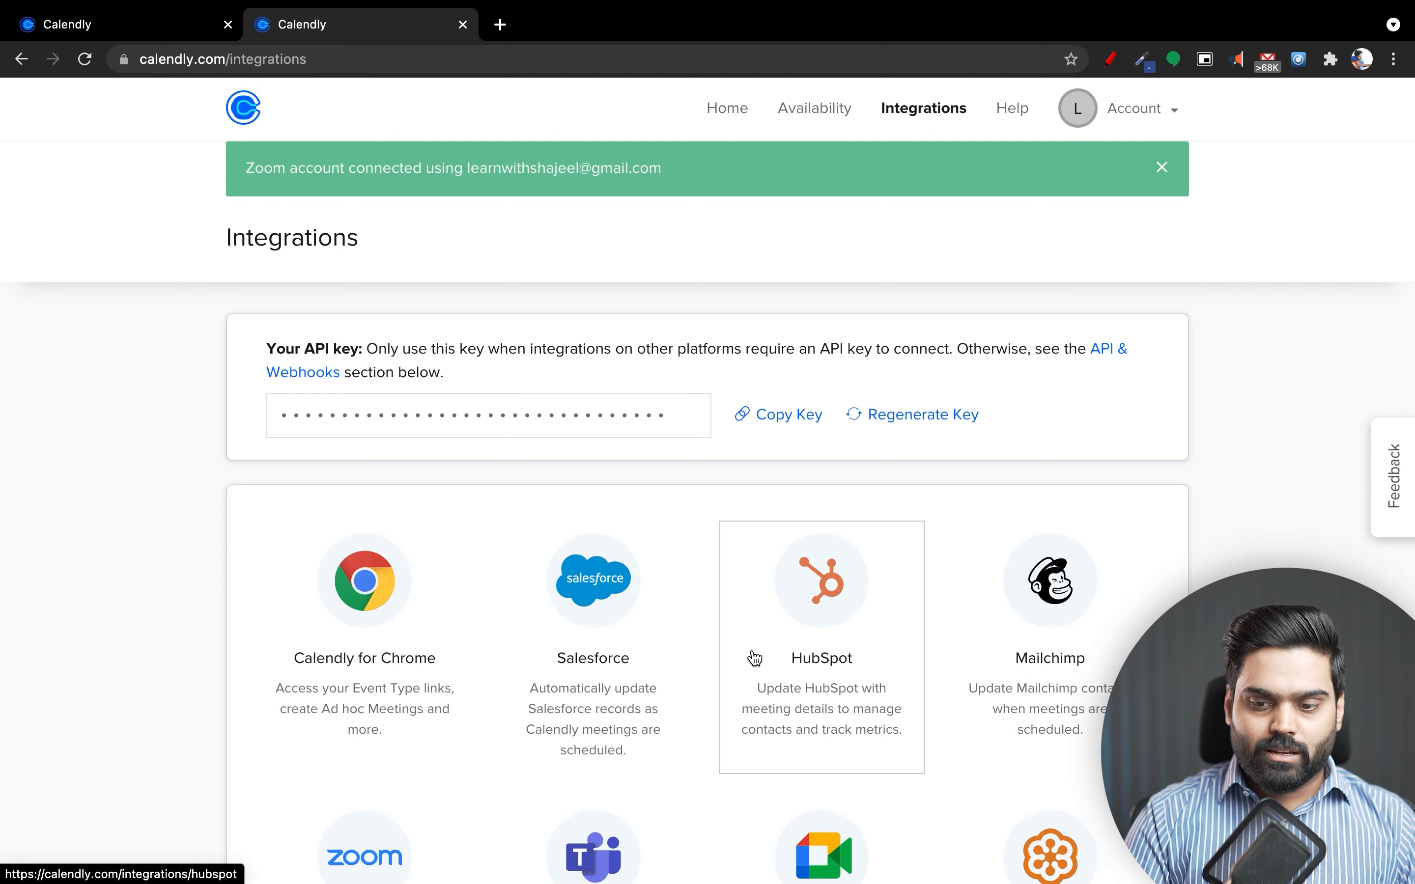
pyautogui.scroll(-6, 754, 659)
pyautogui.scroll(-1, 755, 659)
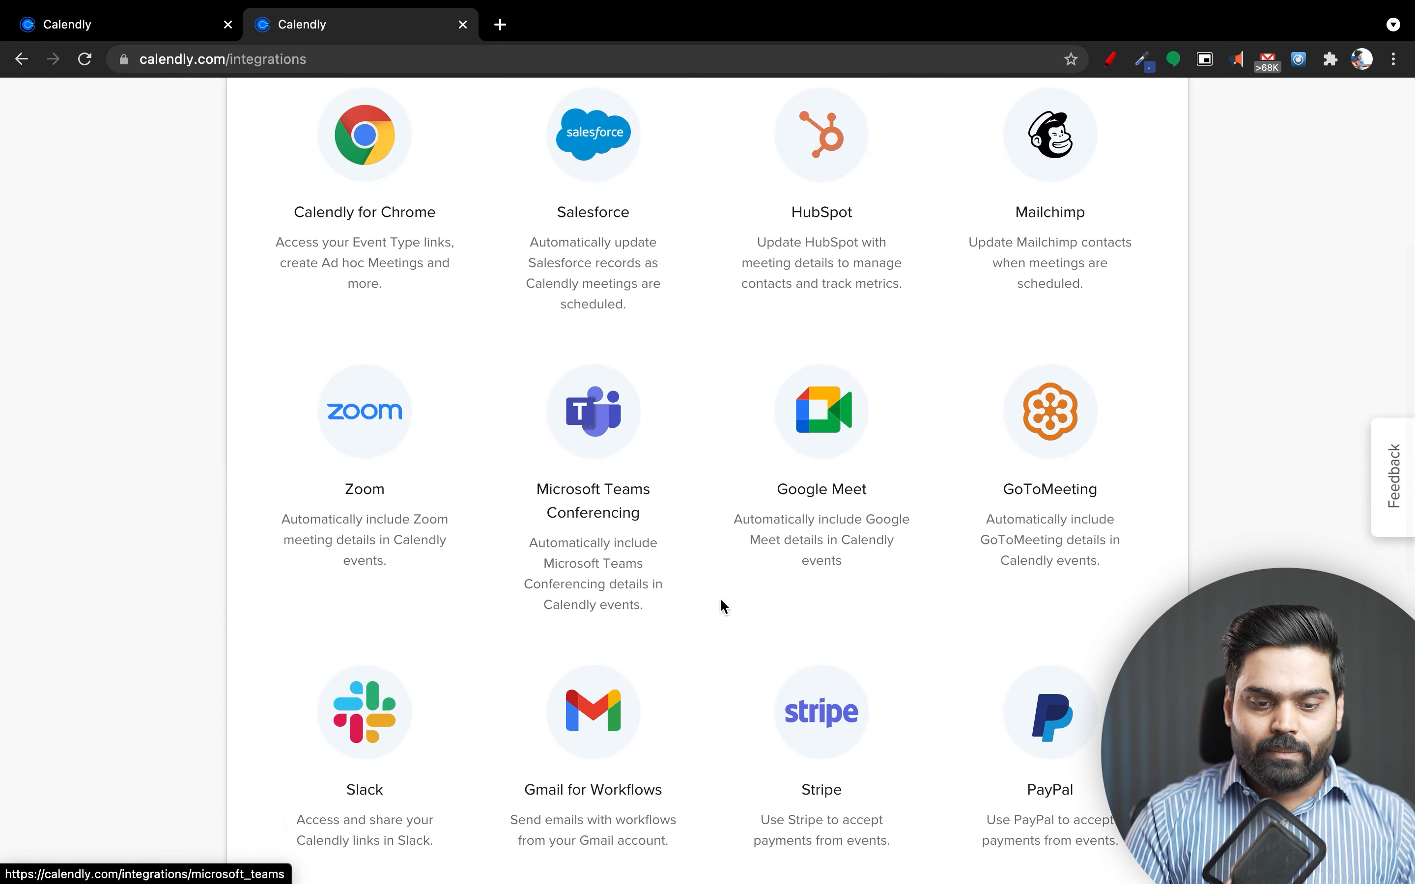
pyautogui.scroll(-2, 748, 667)
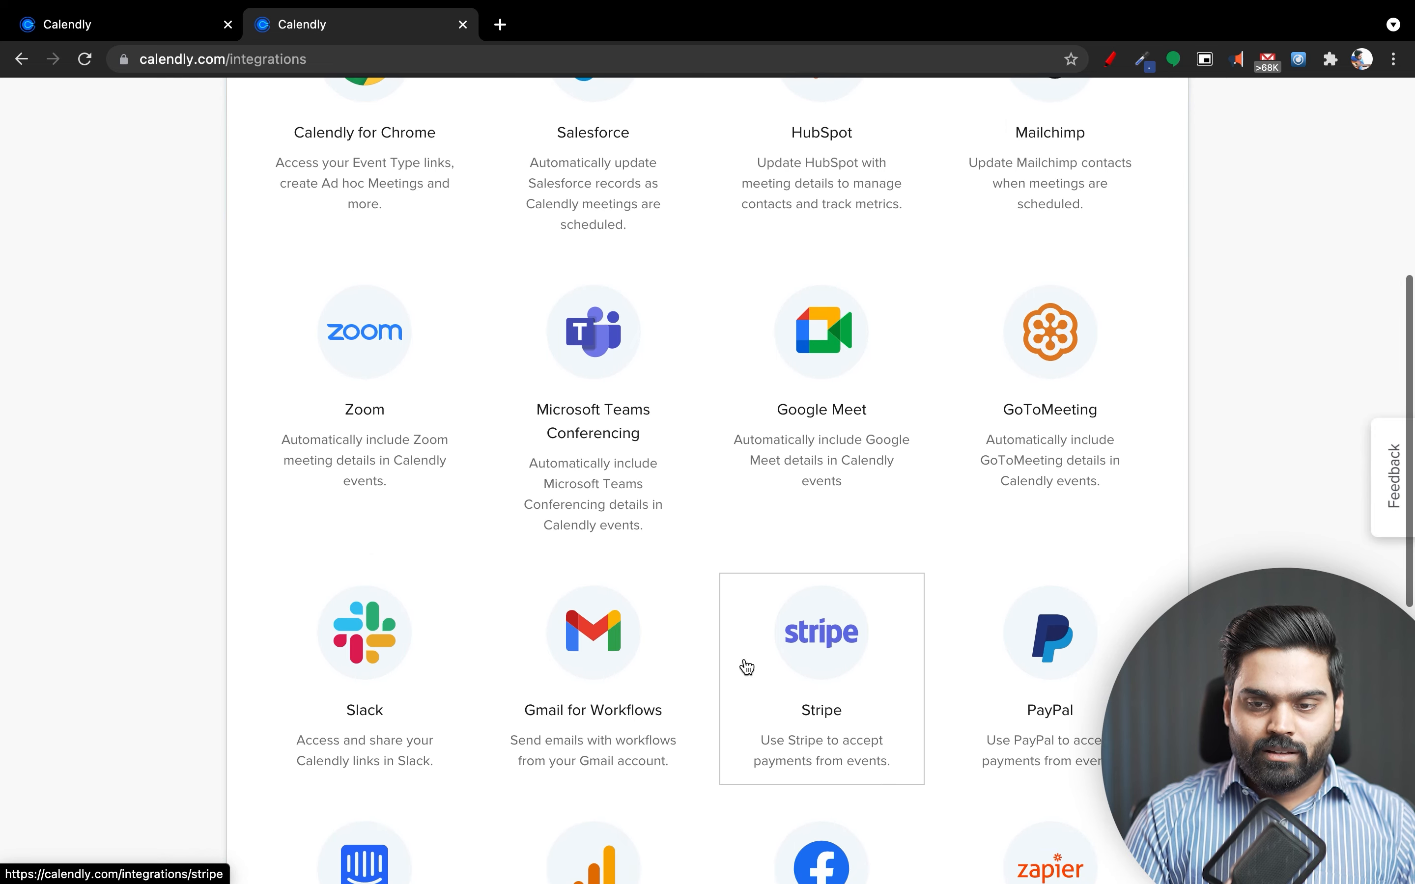
pyautogui.scroll(6, 748, 667)
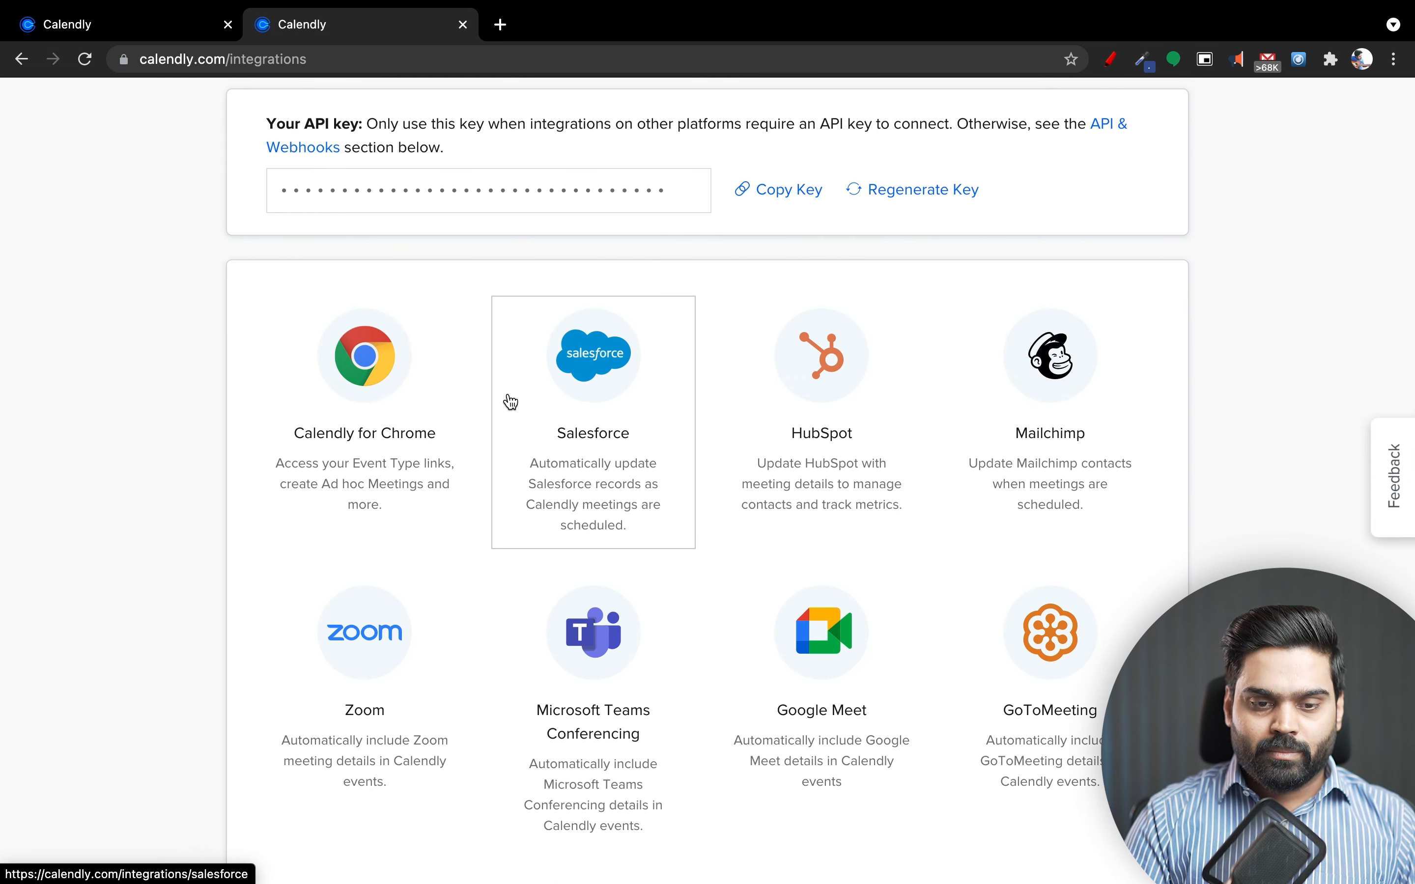
pyautogui.scroll(-1, 569, 591)
pyautogui.scroll(-10, 568, 591)
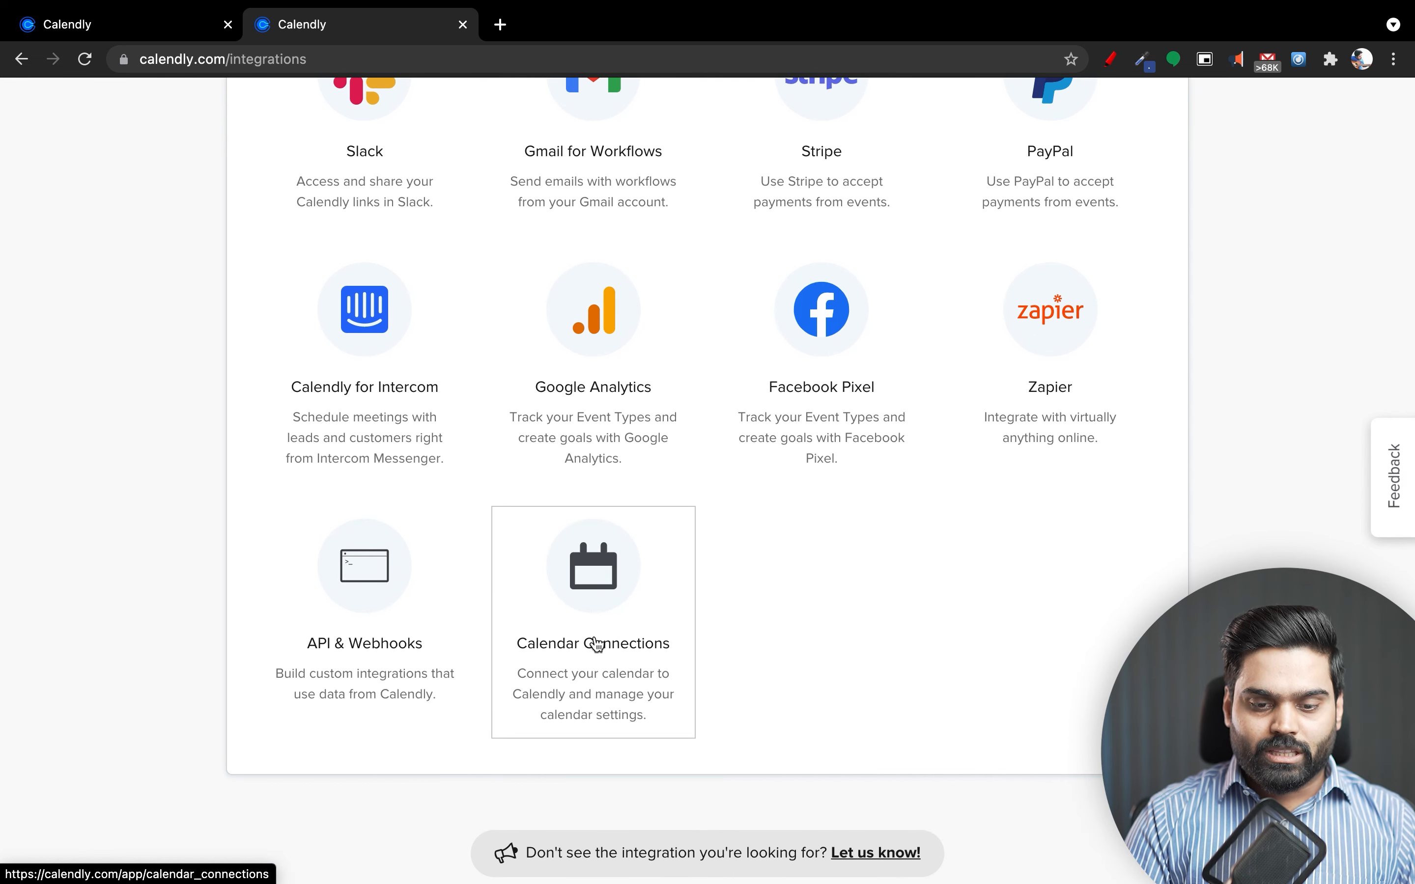
pyautogui.click(602, 584)
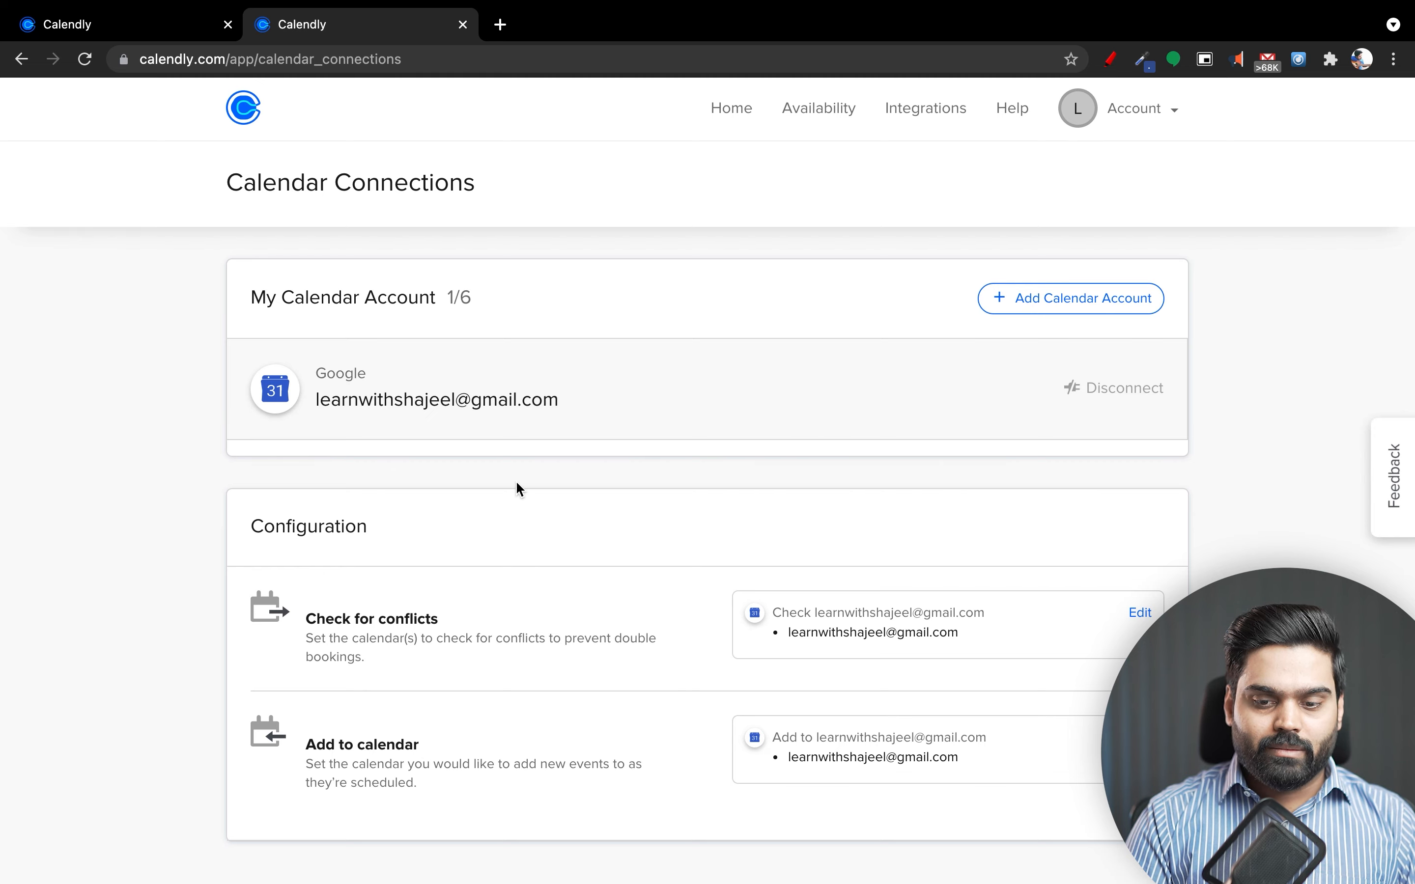
pyautogui.hscroll(-5, 516, 484)
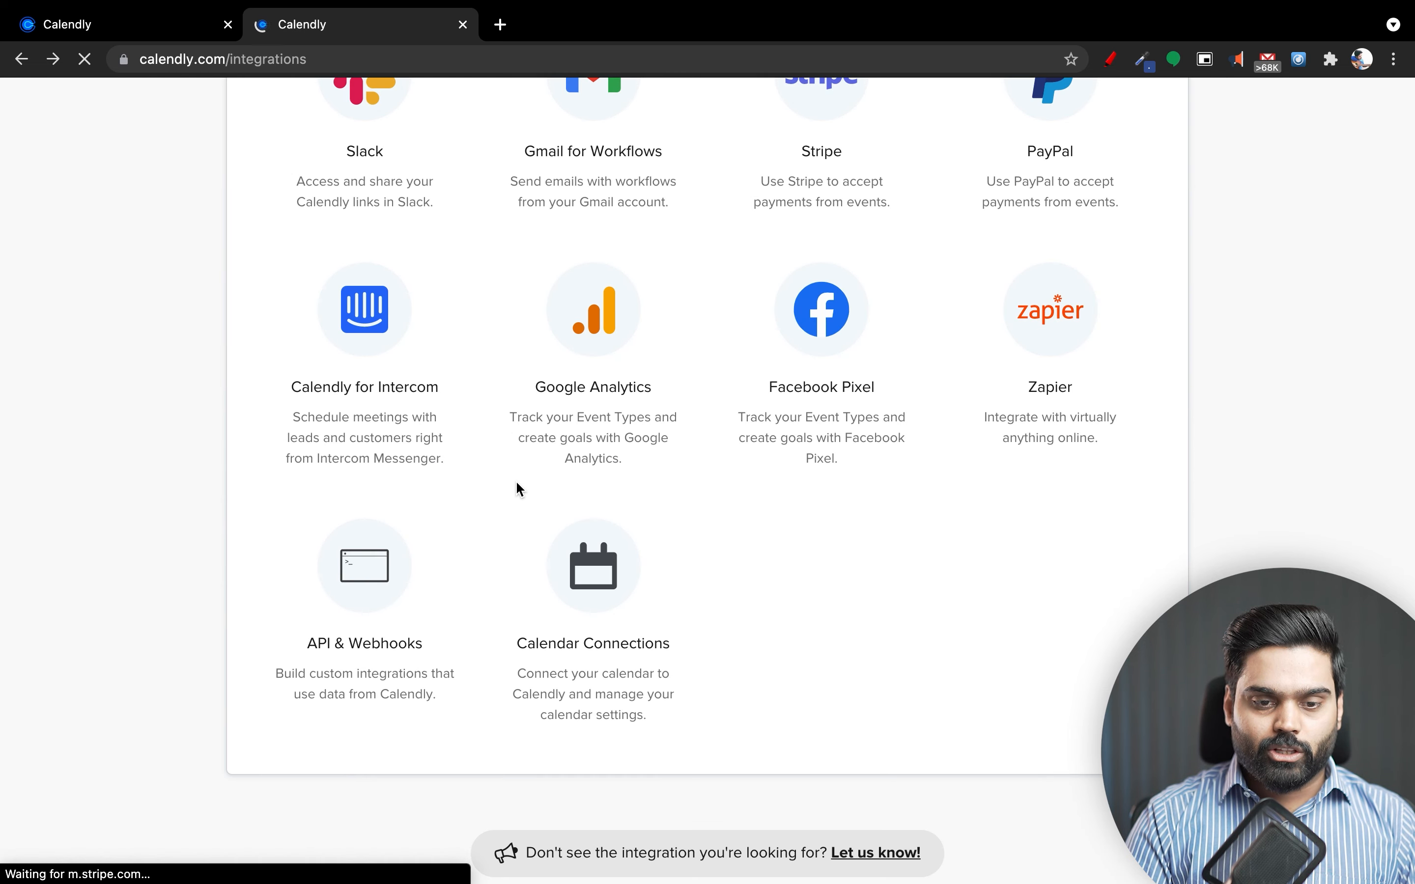
pyautogui.scroll(5, 517, 486)
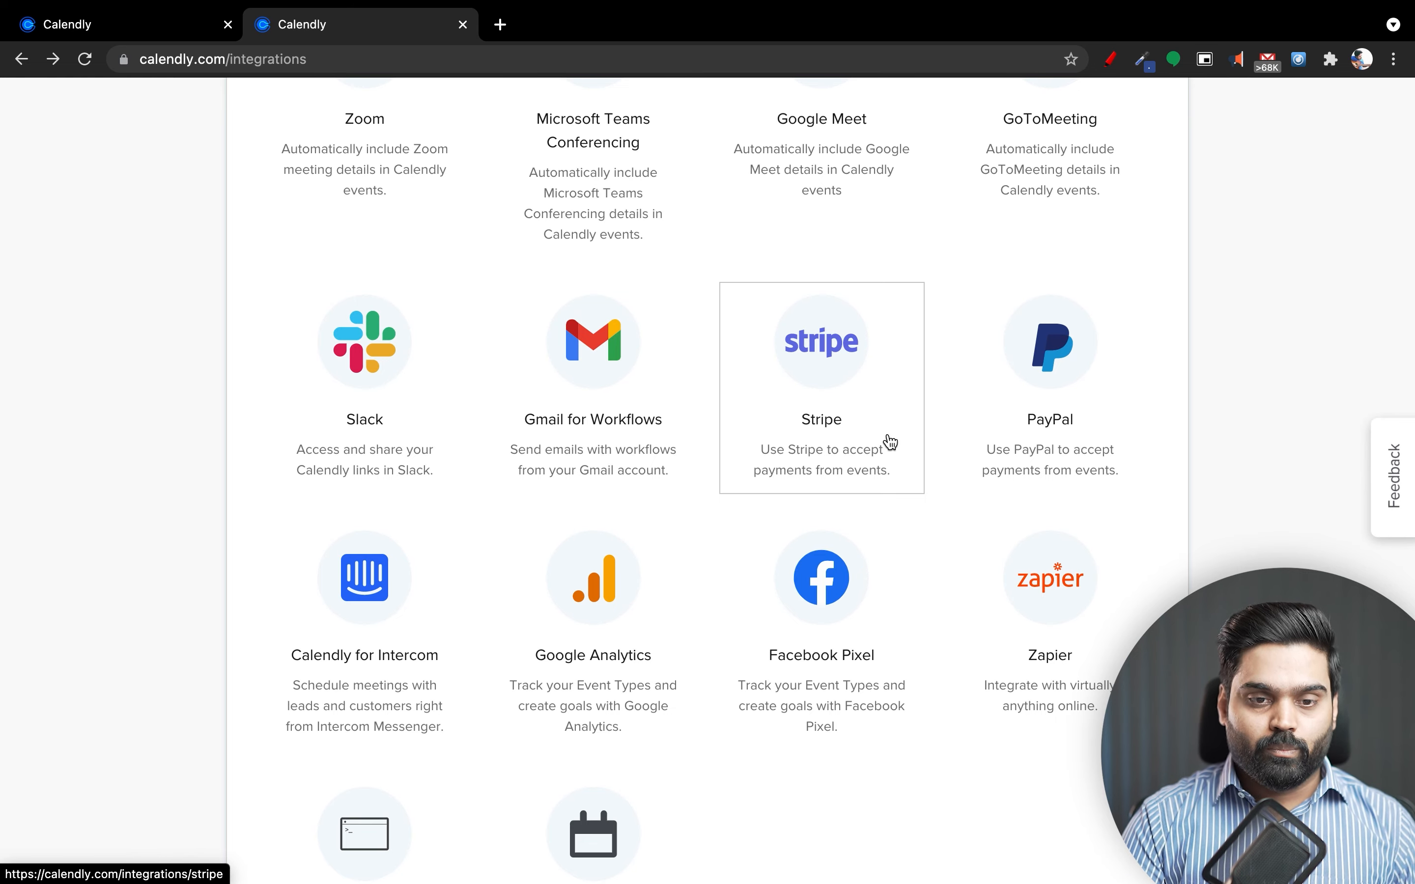
pyautogui.scroll(10, 889, 443)
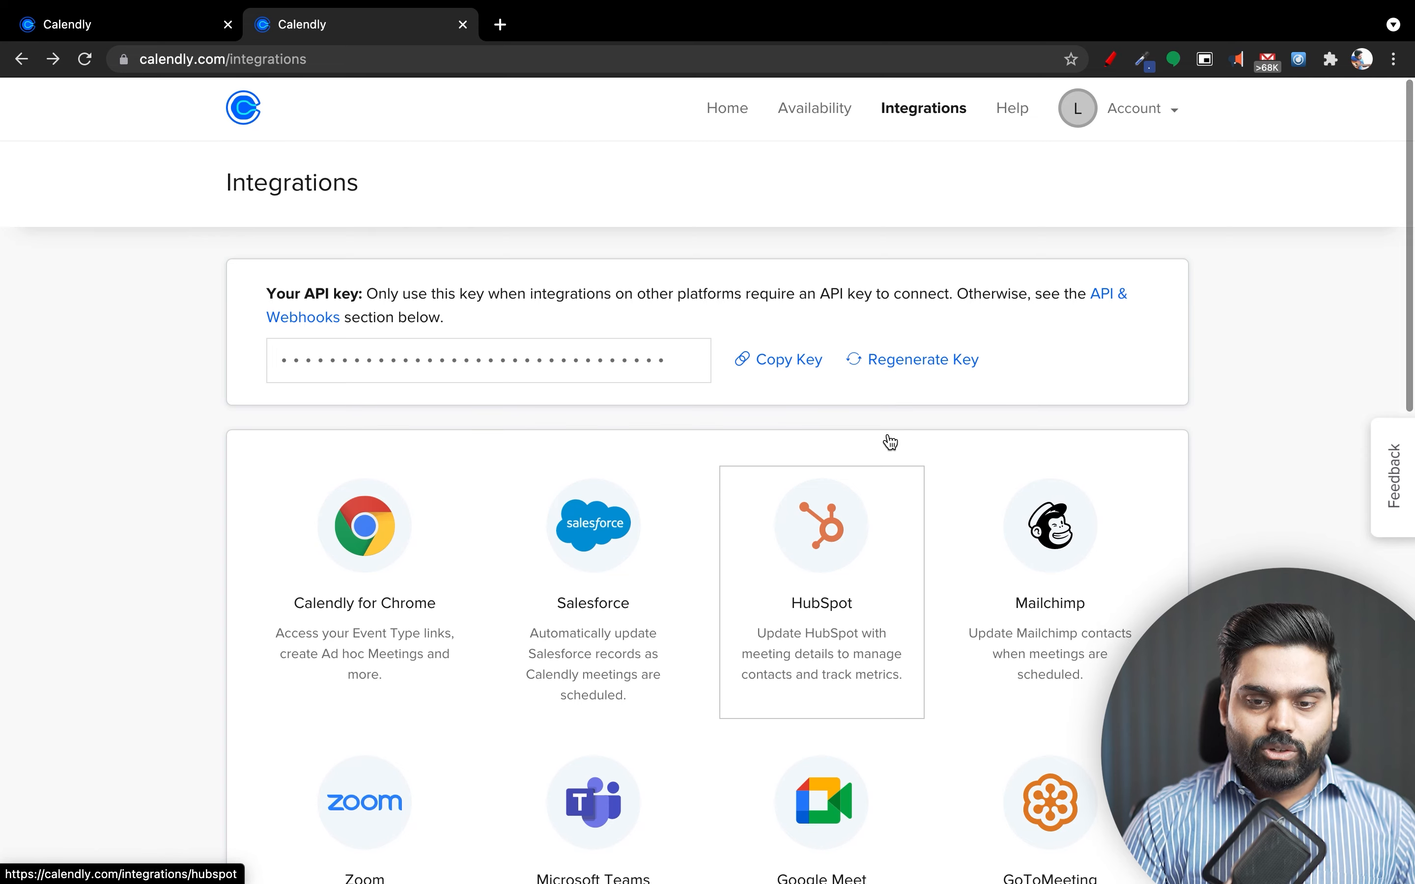
# Remove the Zoom location, re-add Zoom, then remove it again, leaving only Google Meet.
pyautogui.click(195, 22)
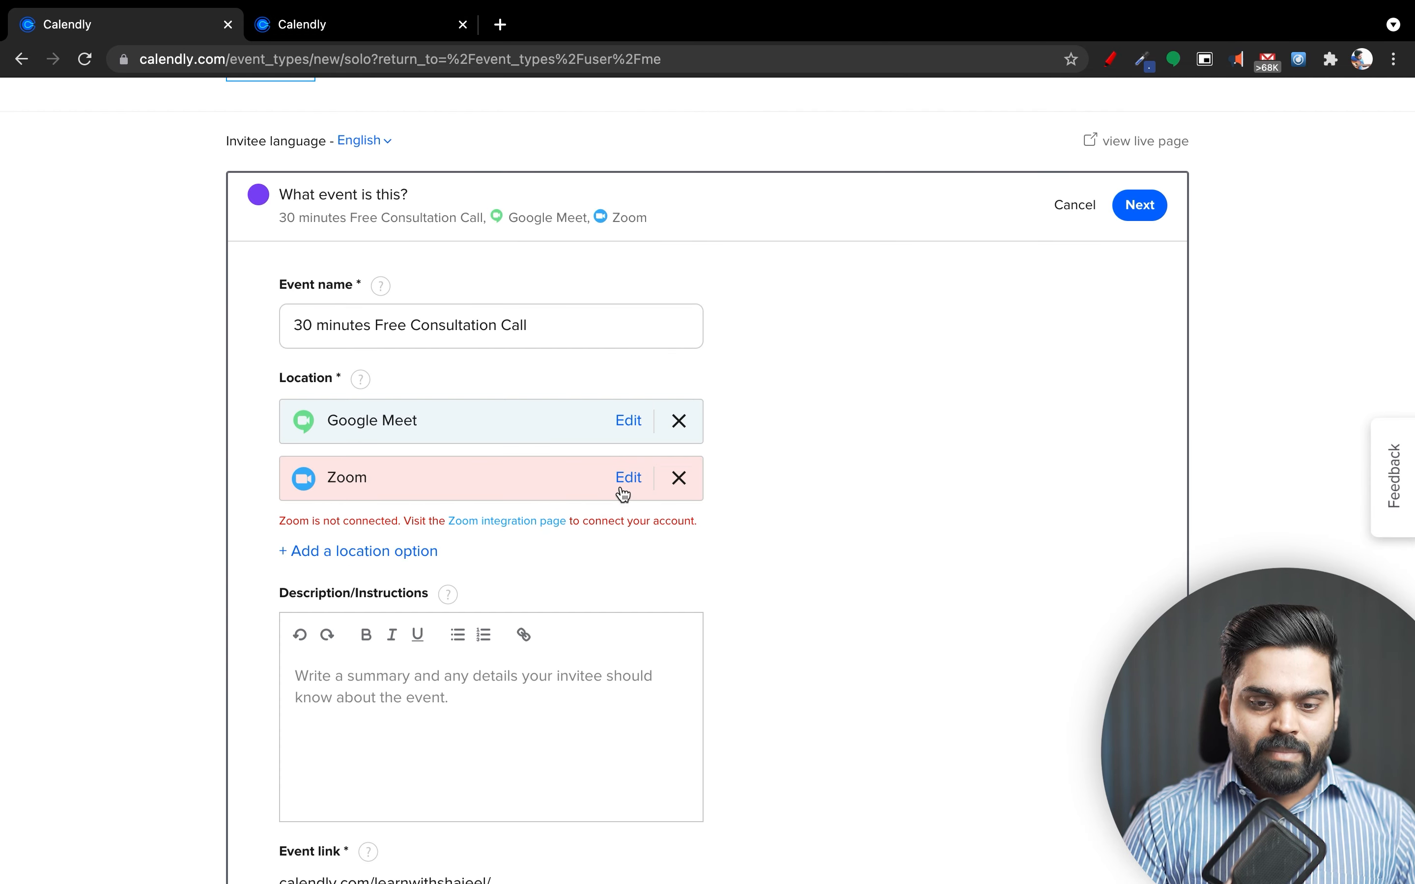
pyautogui.click(536, 323)
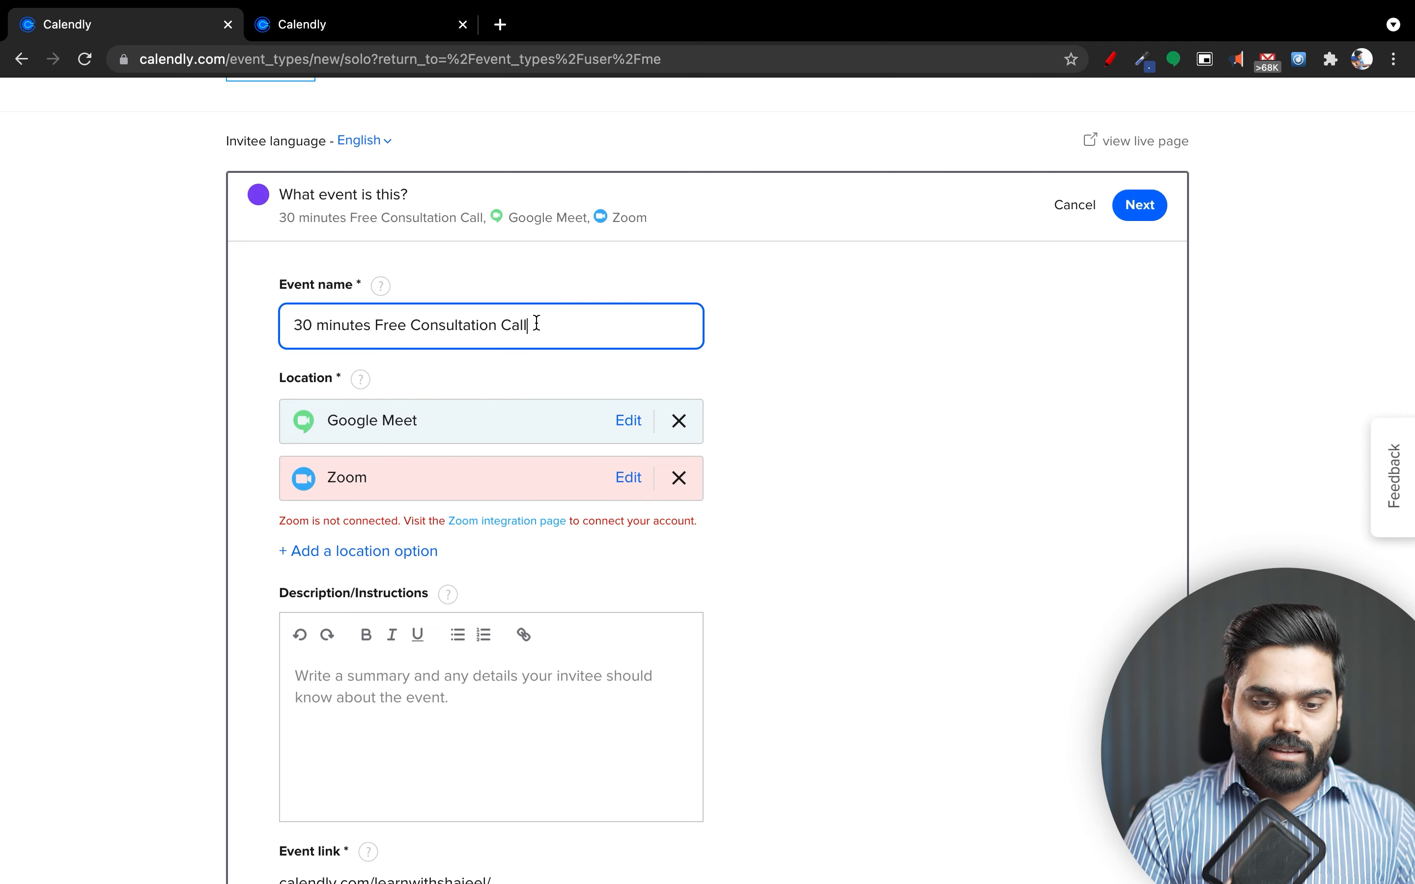
pyautogui.click(679, 478)
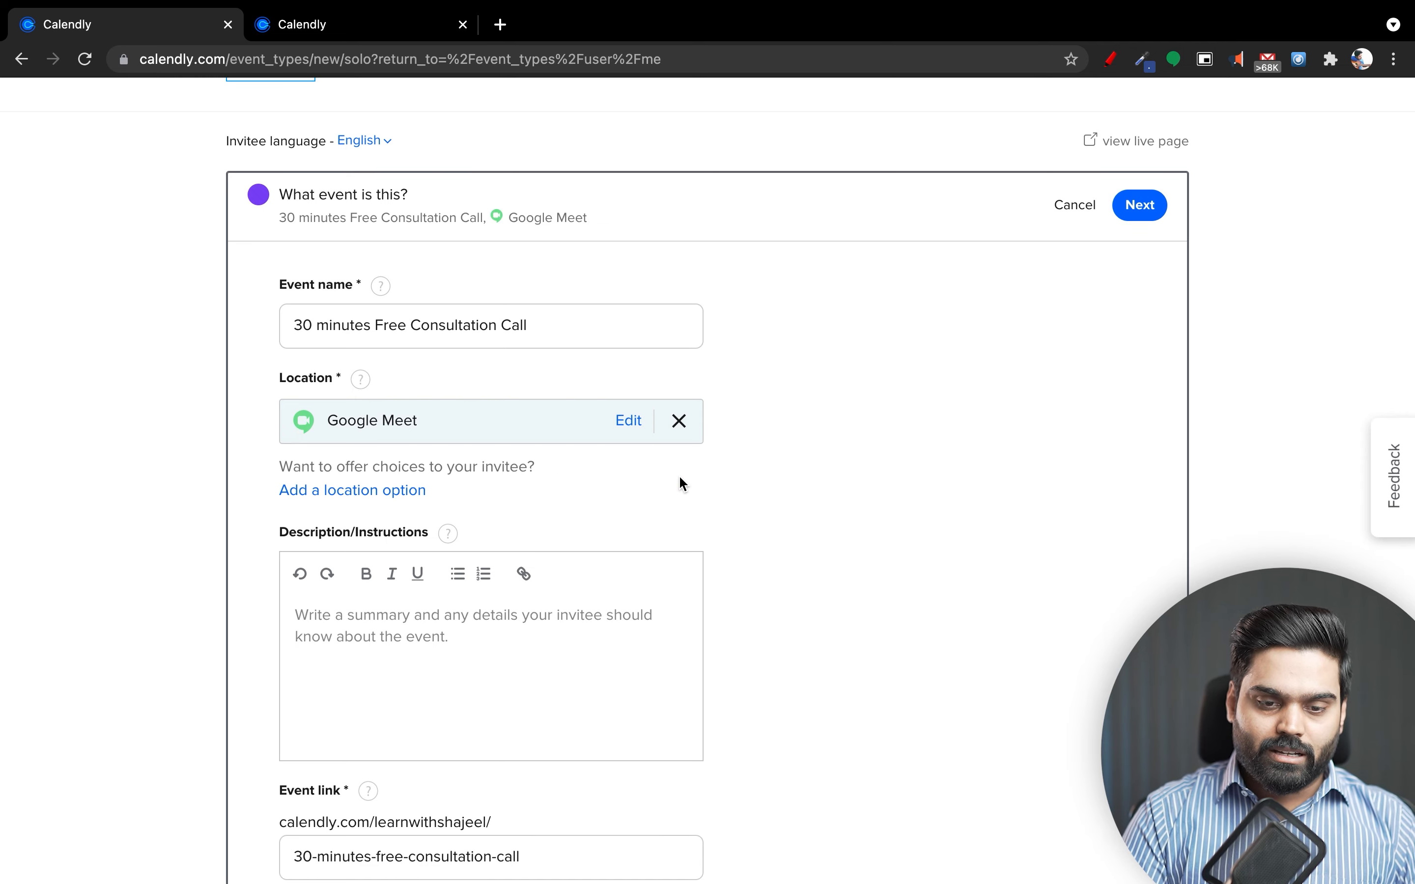
pyautogui.click(384, 491)
pyautogui.click(409, 492)
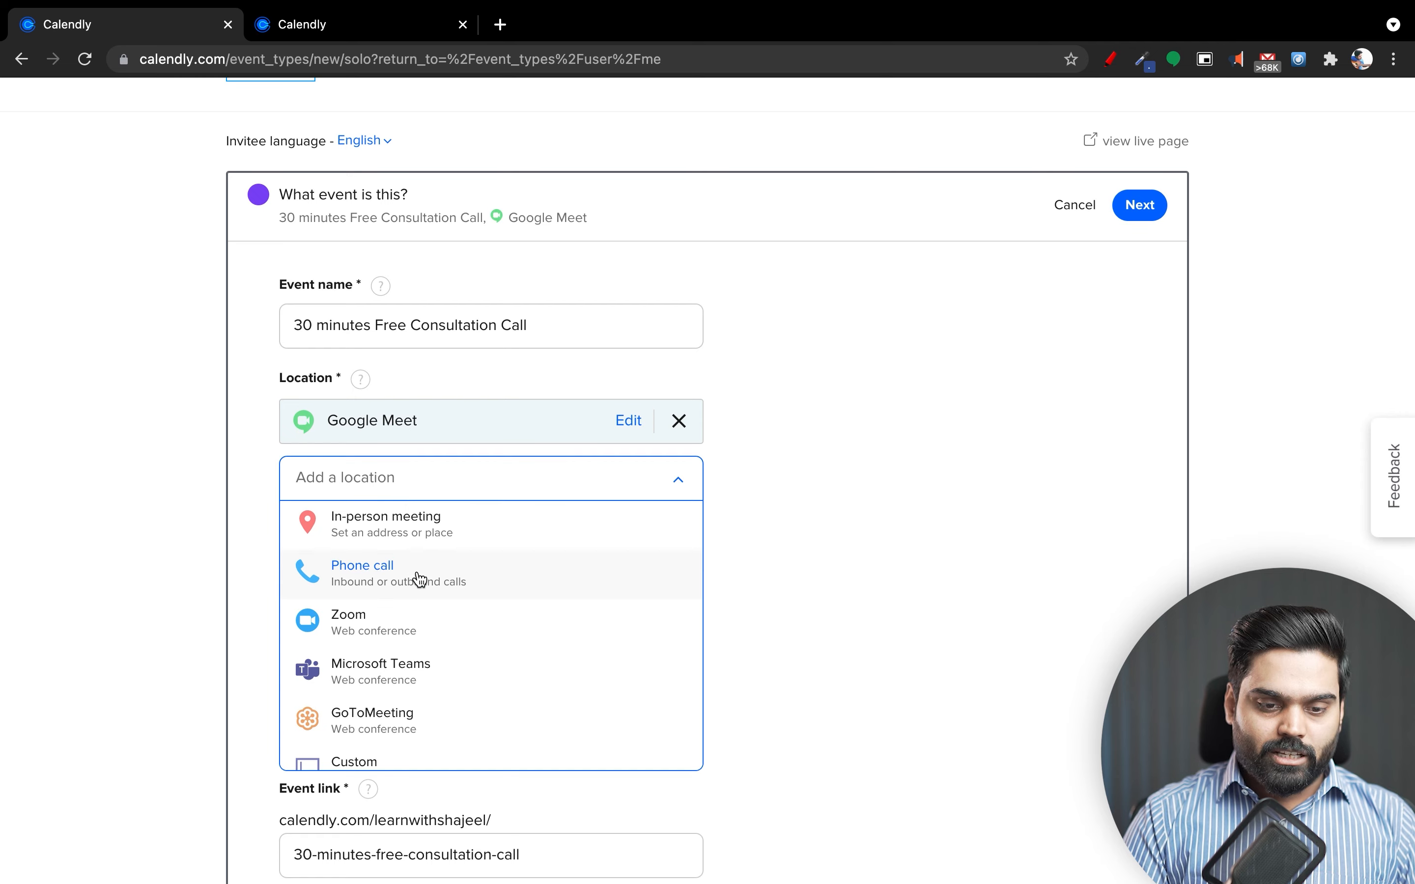
pyautogui.click(420, 629)
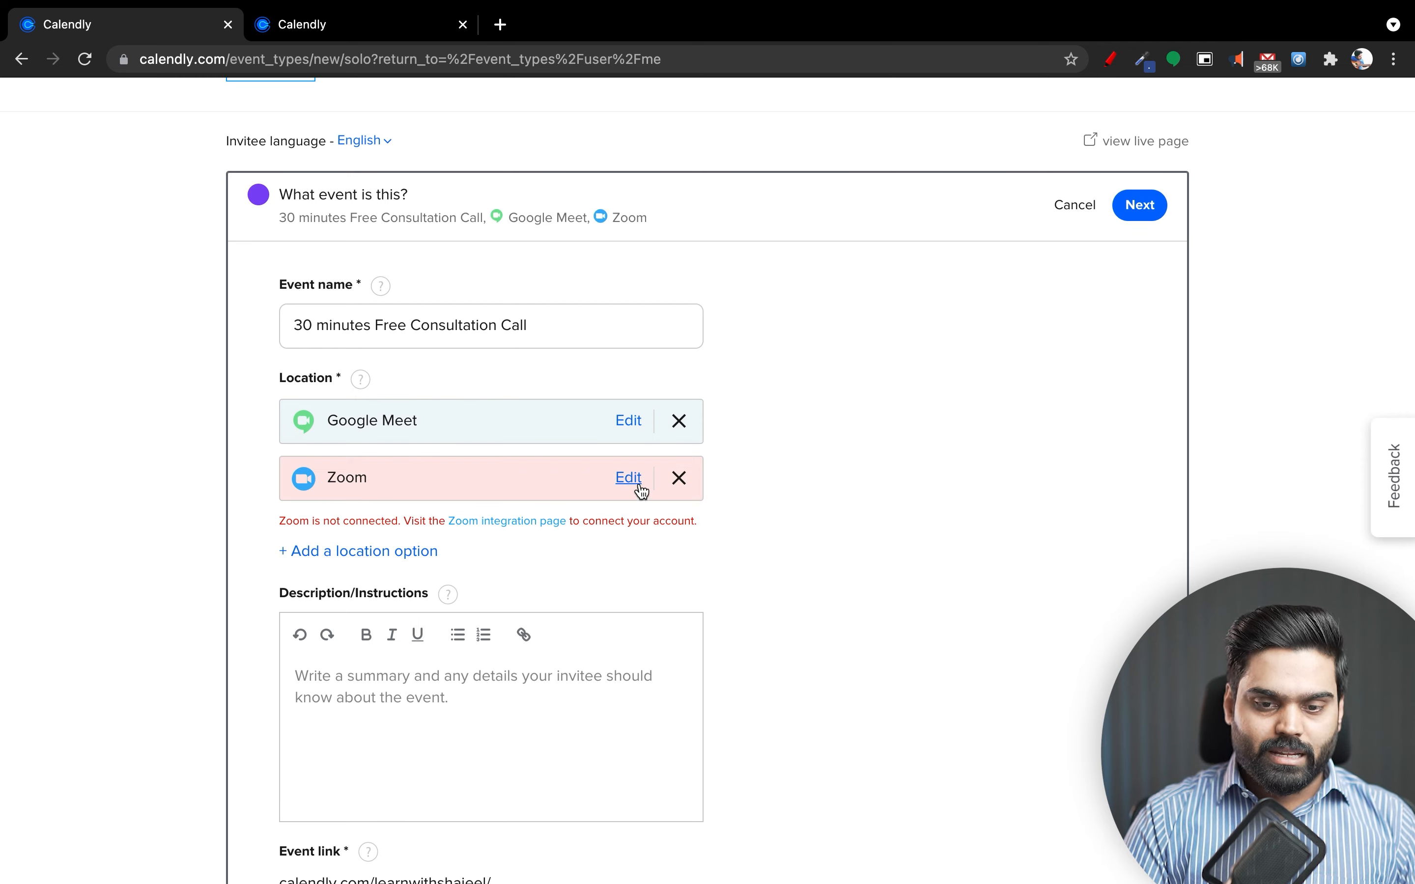
pyautogui.click(680, 479)
# Select the whole event name and reload the browser page.
pyautogui.click(538, 335)
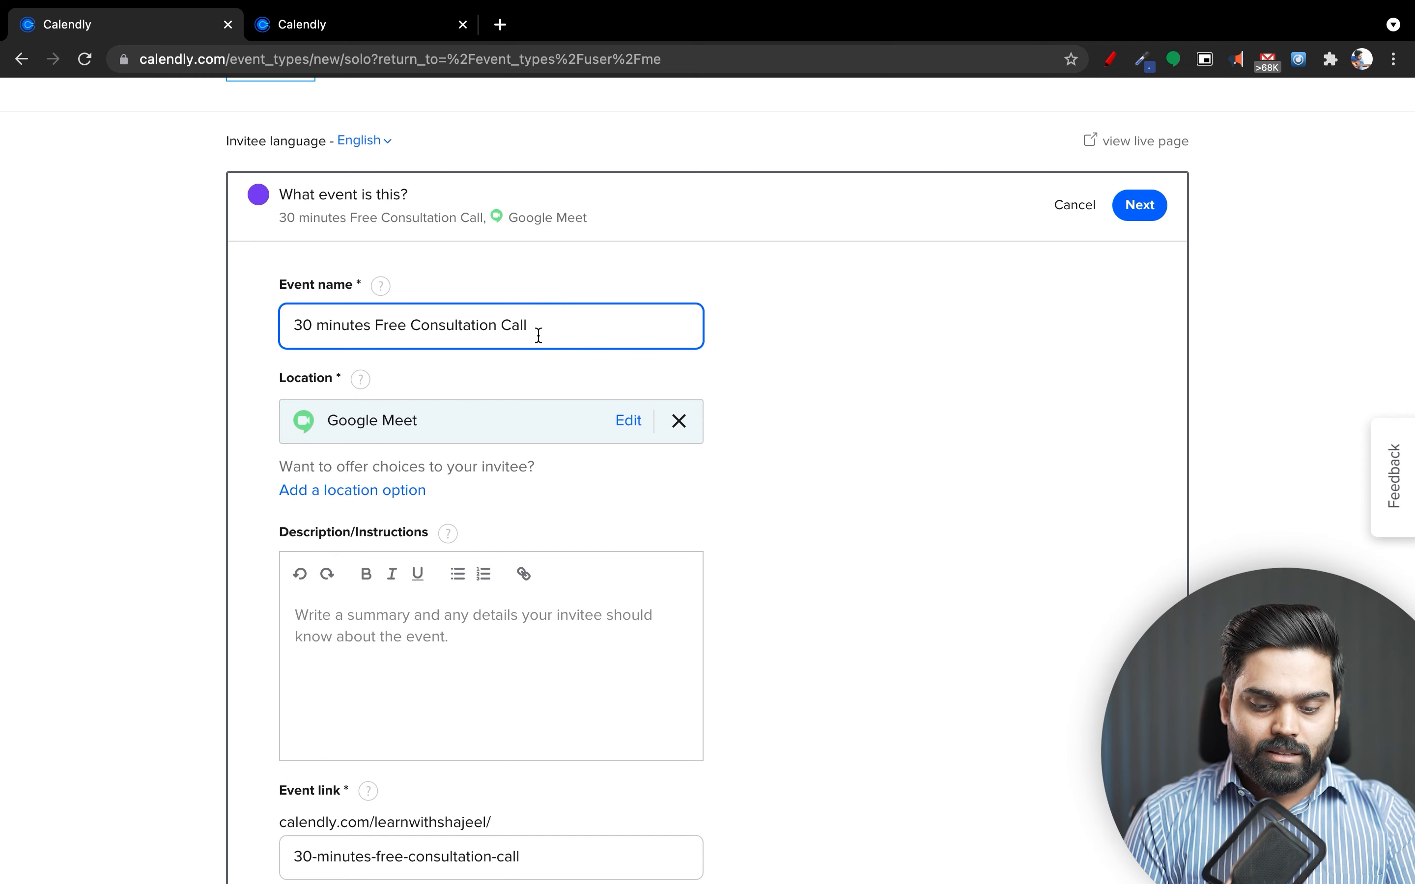
pyautogui.tripleClick(538, 335)
pyautogui.press('super+c')
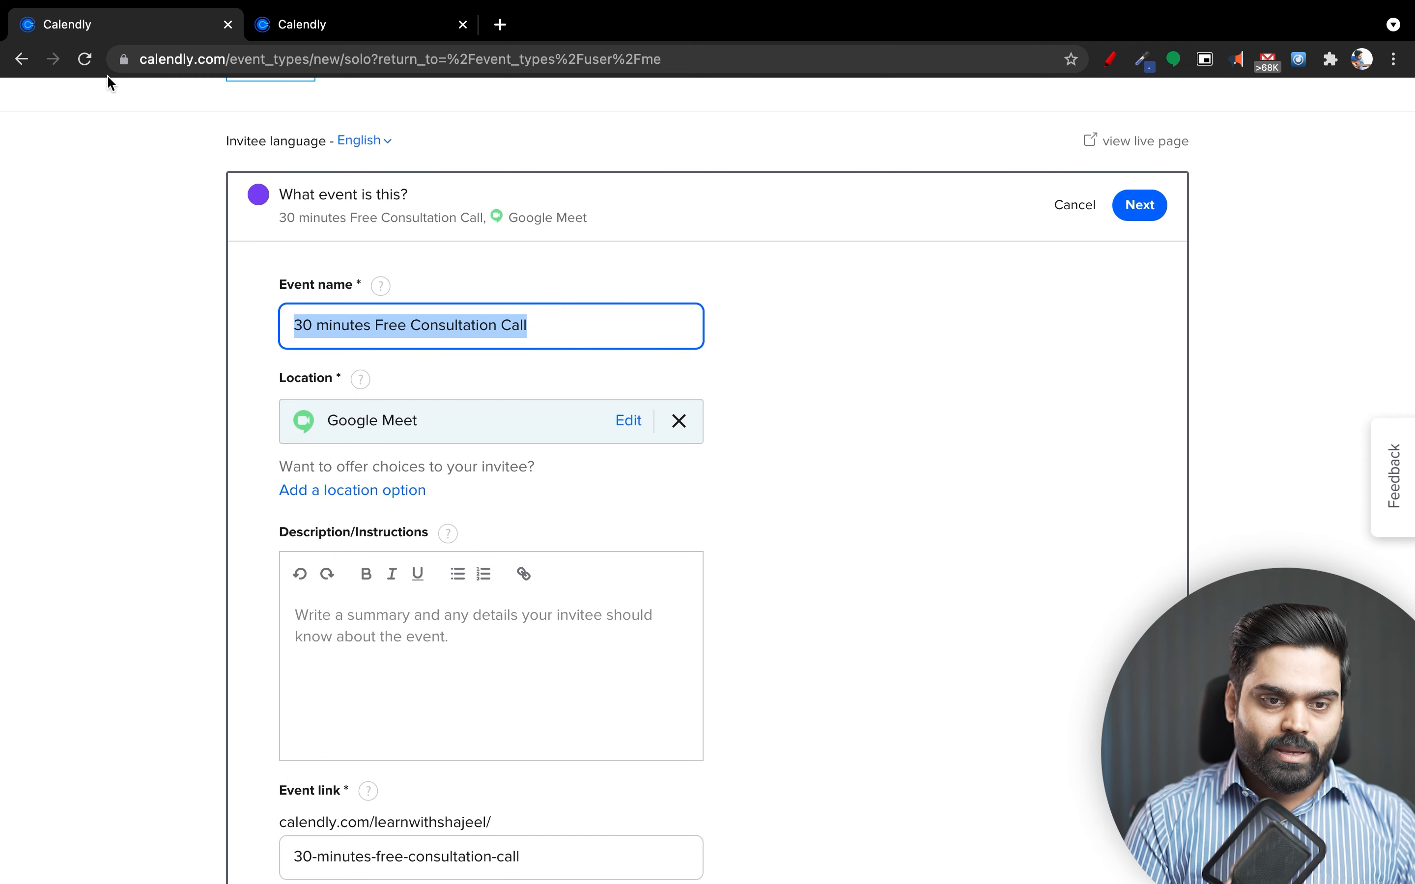
pyautogui.click(86, 61)
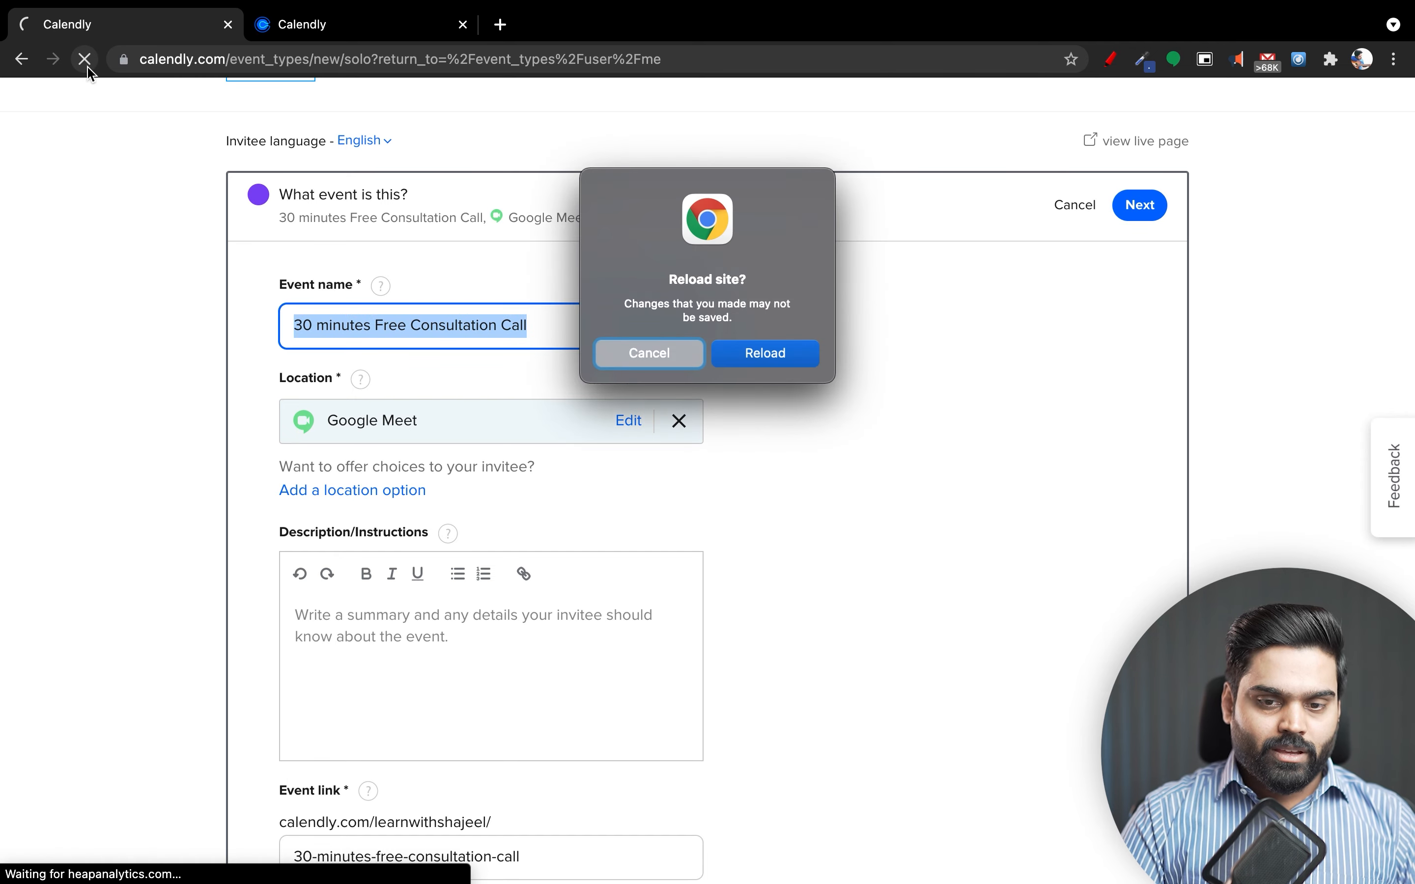
# Confirm the reload and paste '30 minutes Free Consultation Call' back as the event name.
pyautogui.click(760, 353)
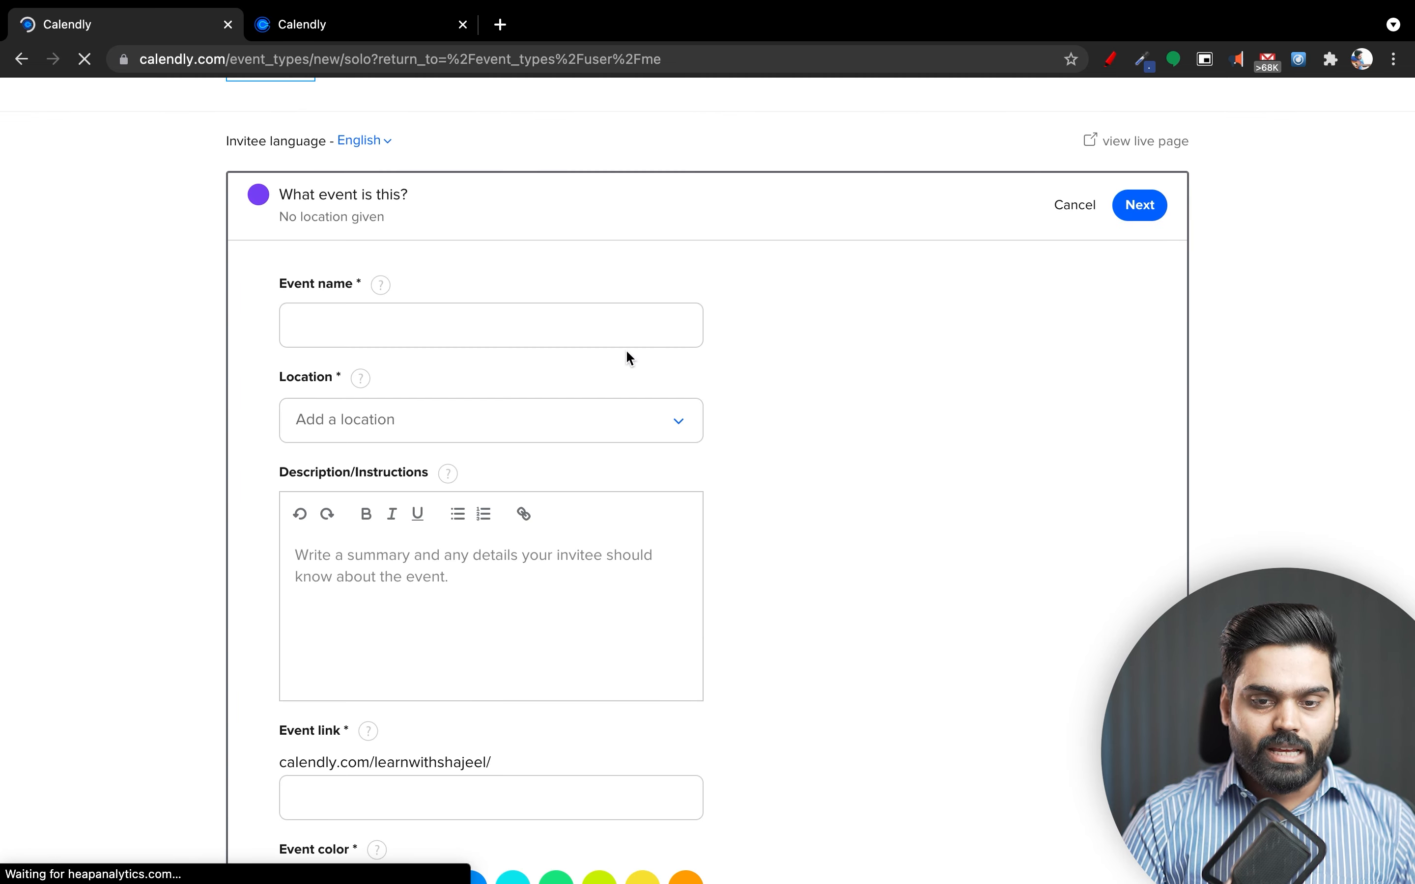
pyautogui.click(578, 321)
pyautogui.press('super+v')
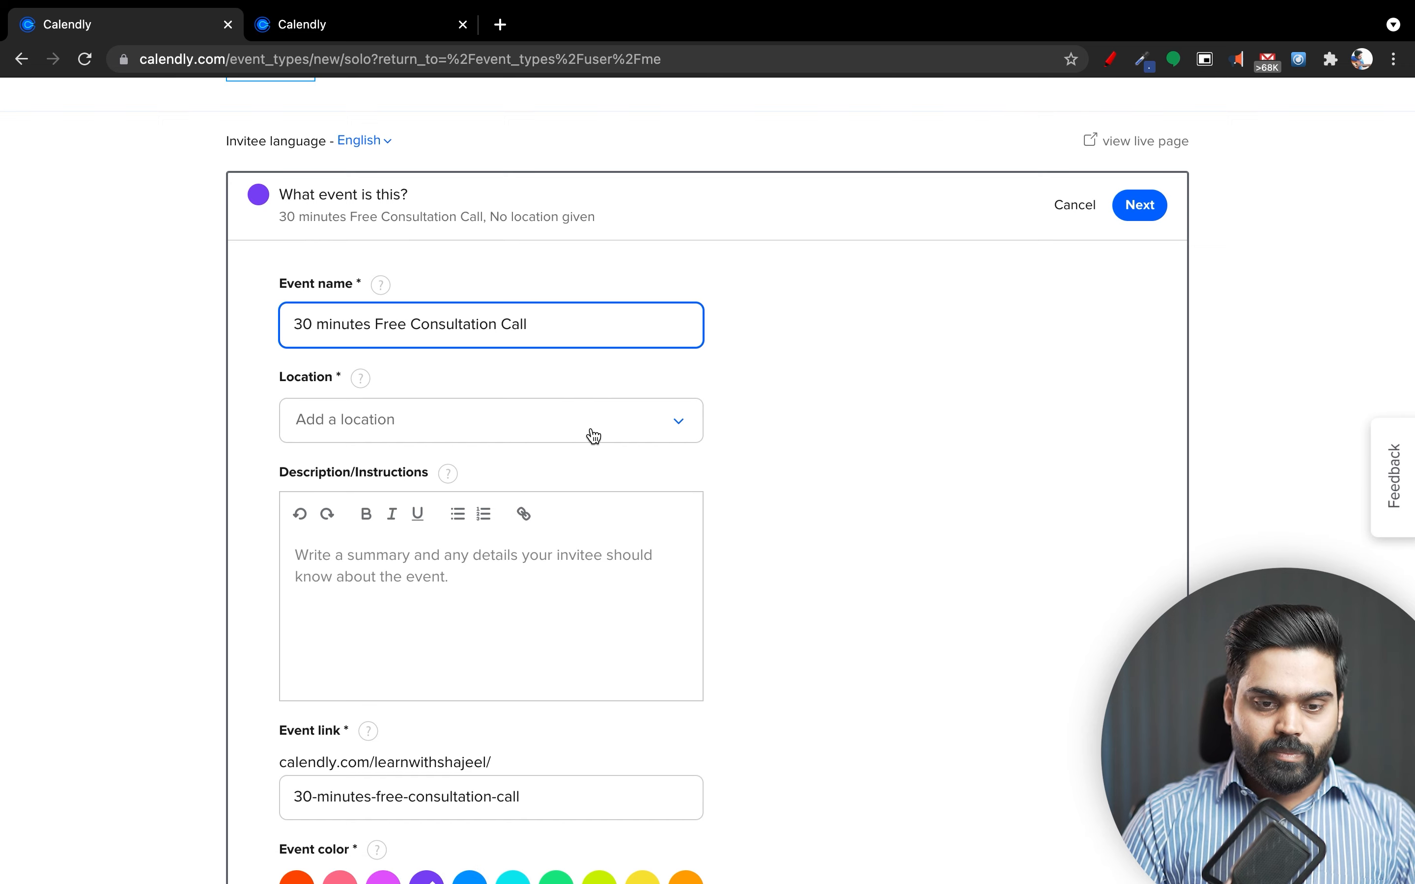
# Set Google Meet as the location and add Zoom as a second location.
pyautogui.click(588, 433)
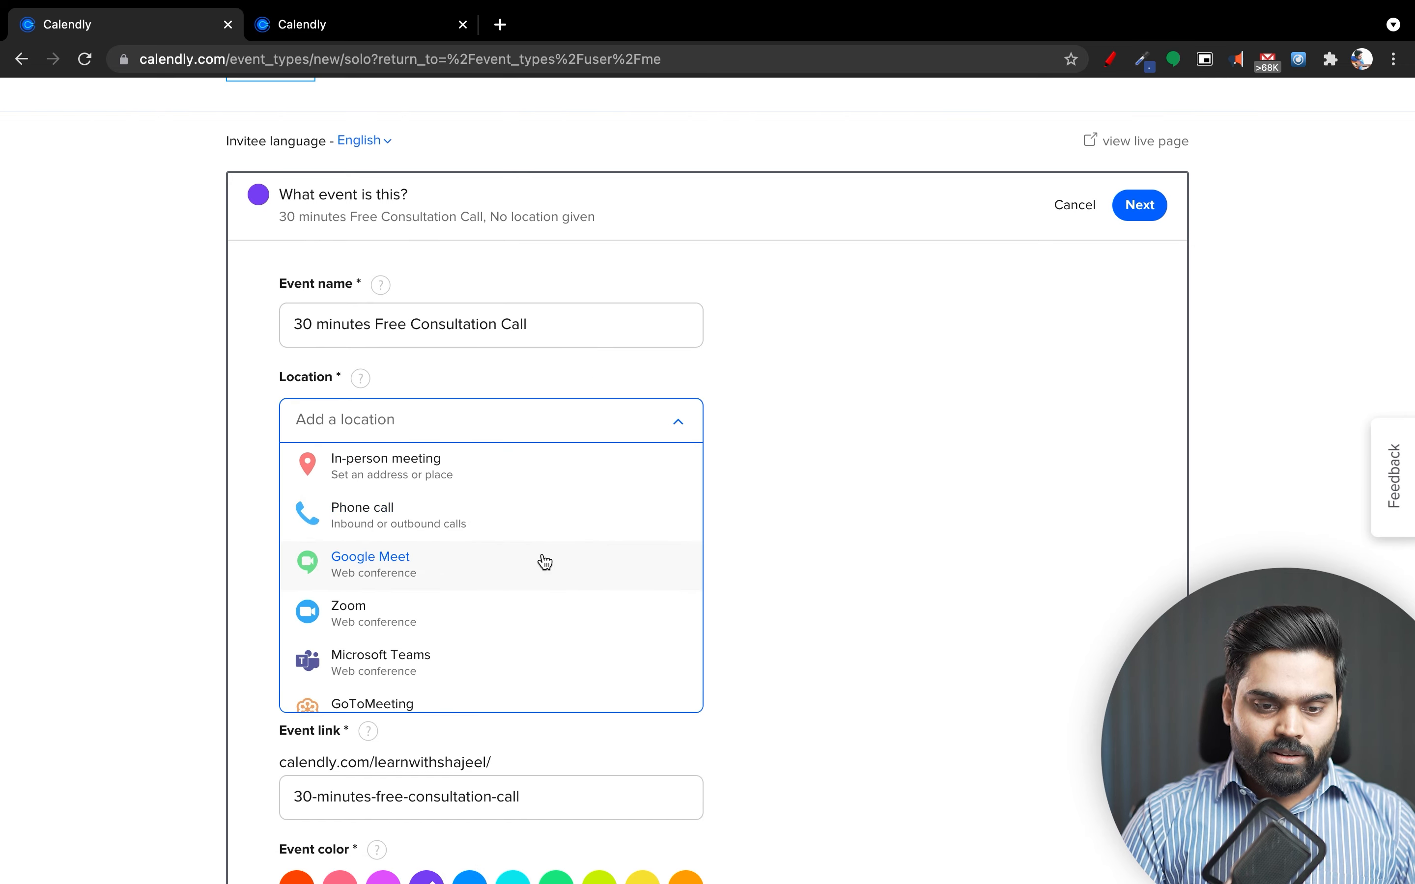
pyautogui.click(542, 561)
pyautogui.click(396, 494)
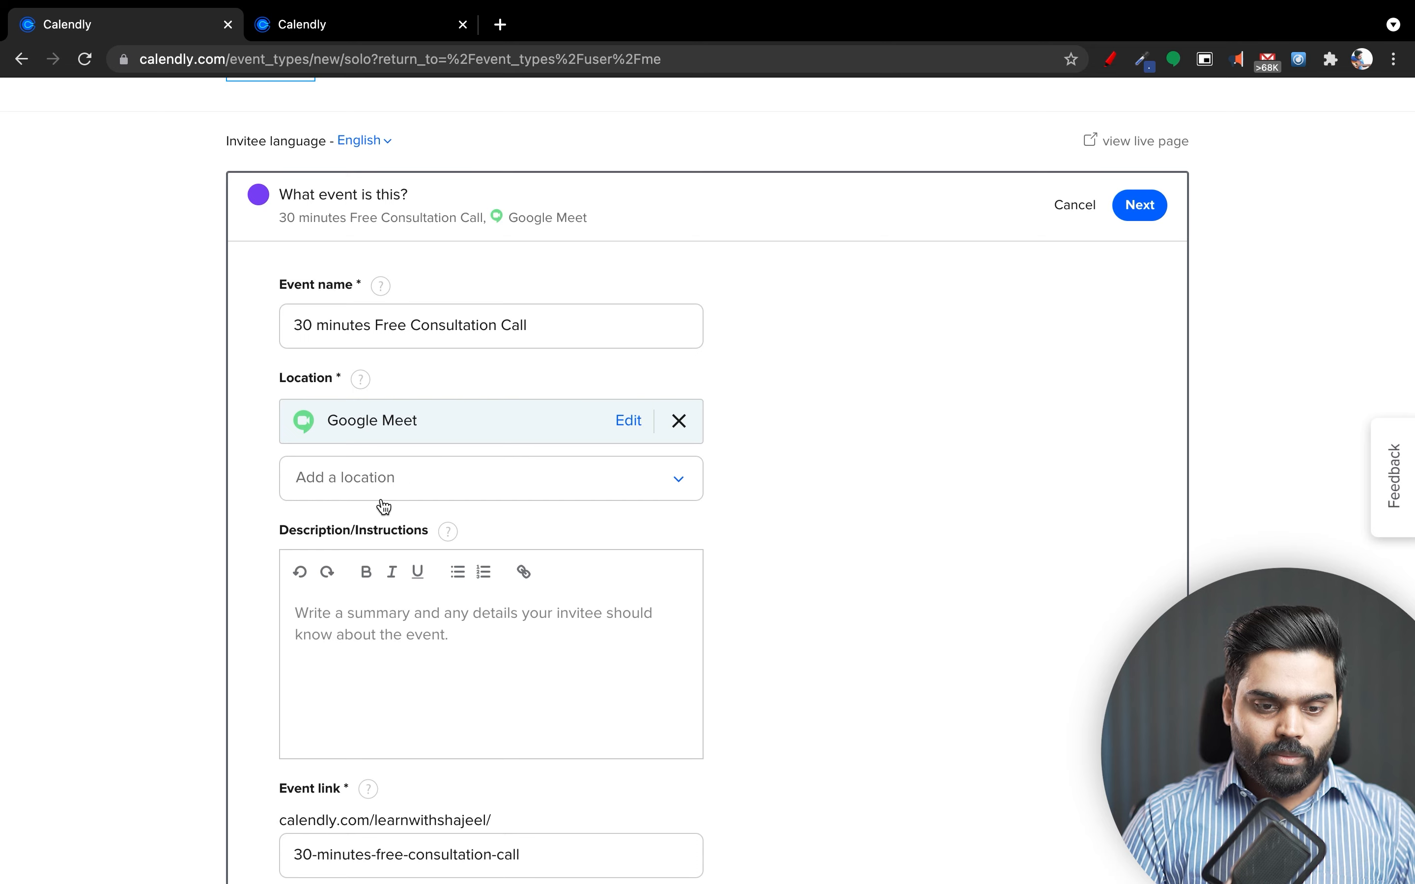
pyautogui.click(389, 490)
pyautogui.click(418, 611)
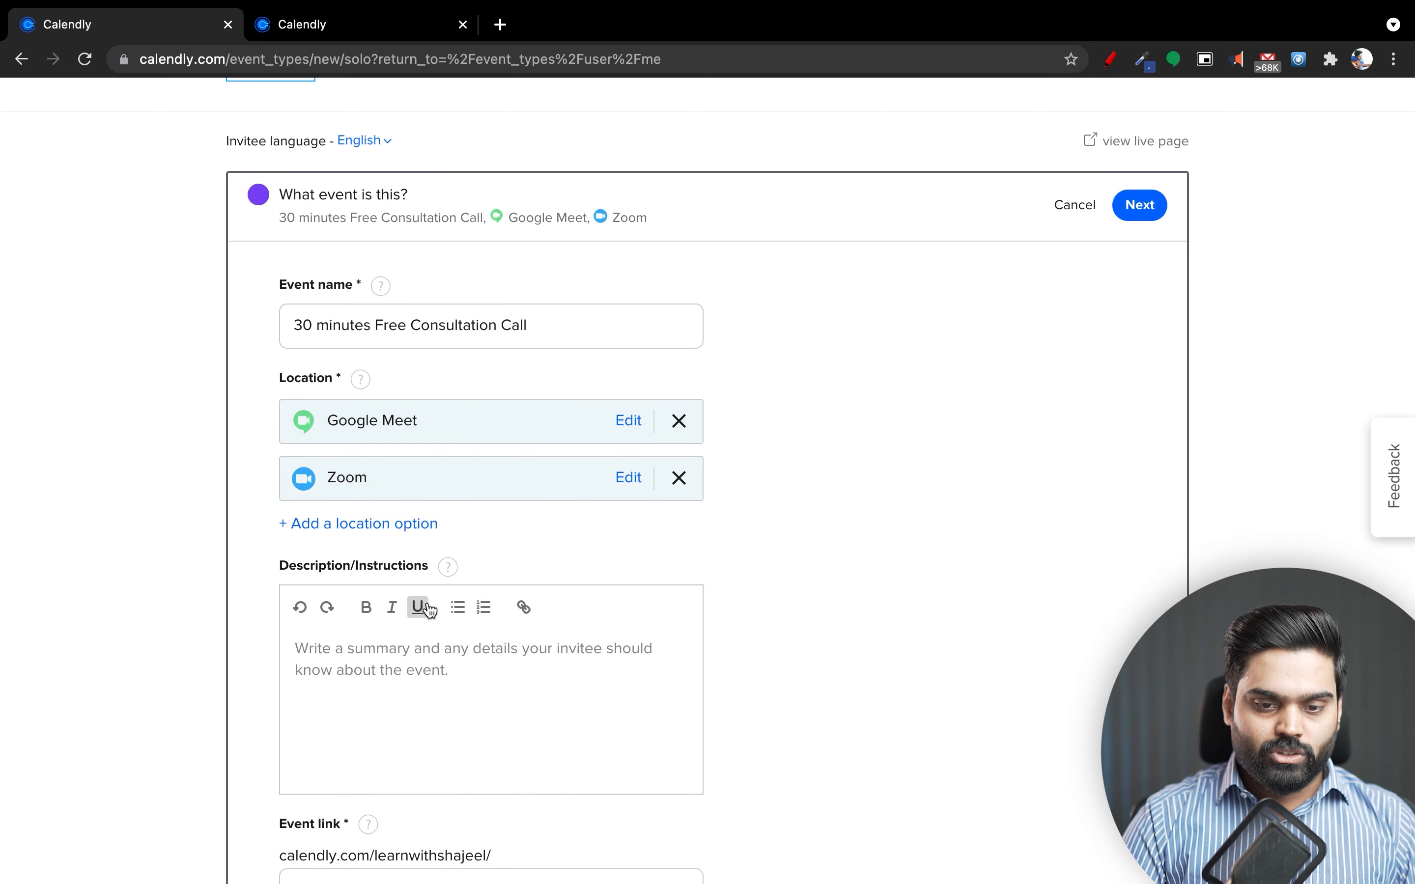
pyautogui.scroll(-2, 760, 572)
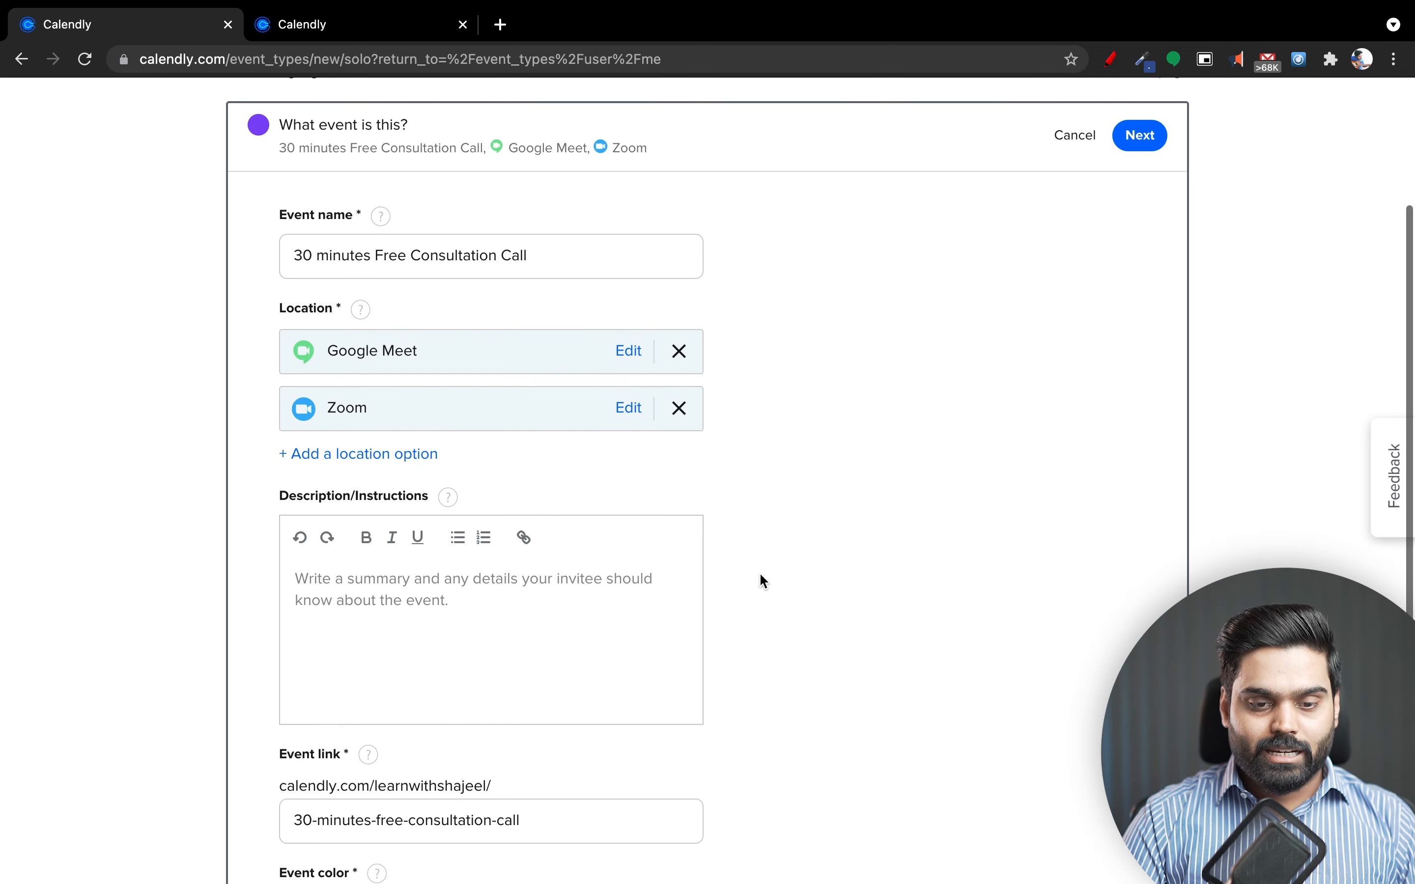
pyautogui.click(417, 455)
# Add Ask invitee as a third location alongside Google Meet and Zoom.
pyautogui.click(469, 470)
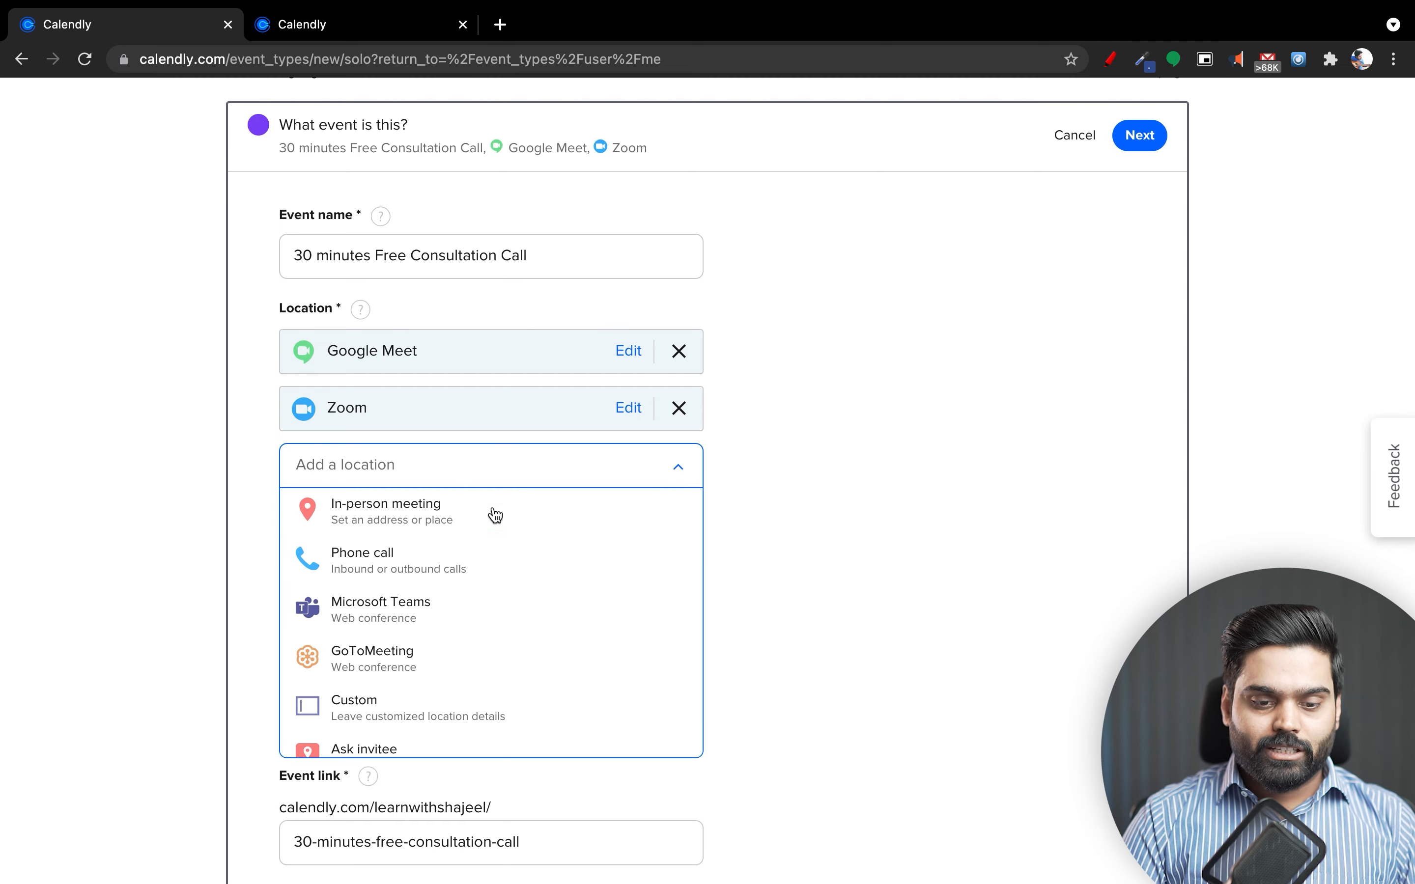
pyautogui.scroll(-2, 543, 635)
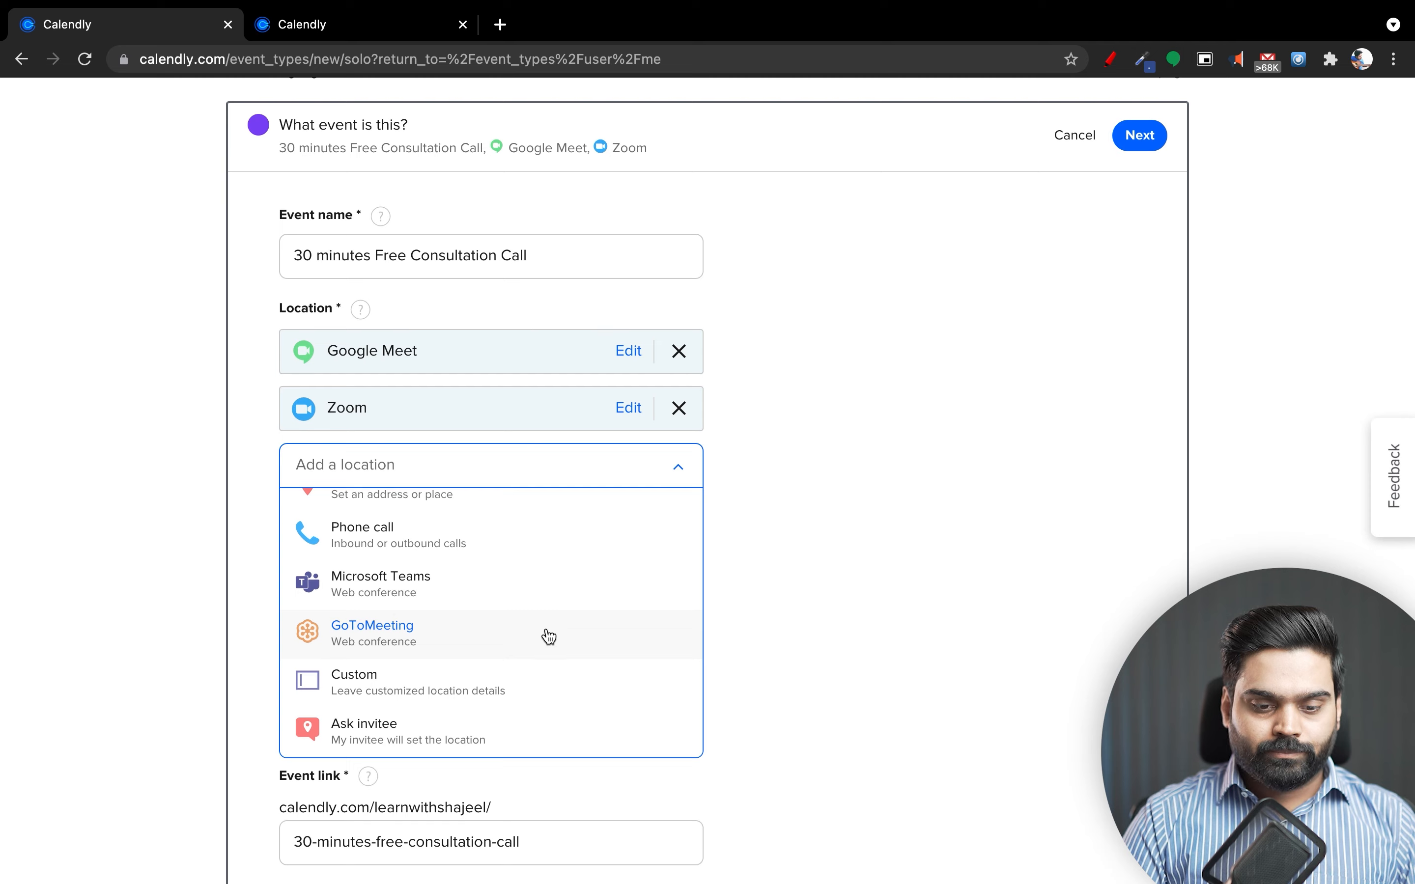
pyautogui.click(561, 735)
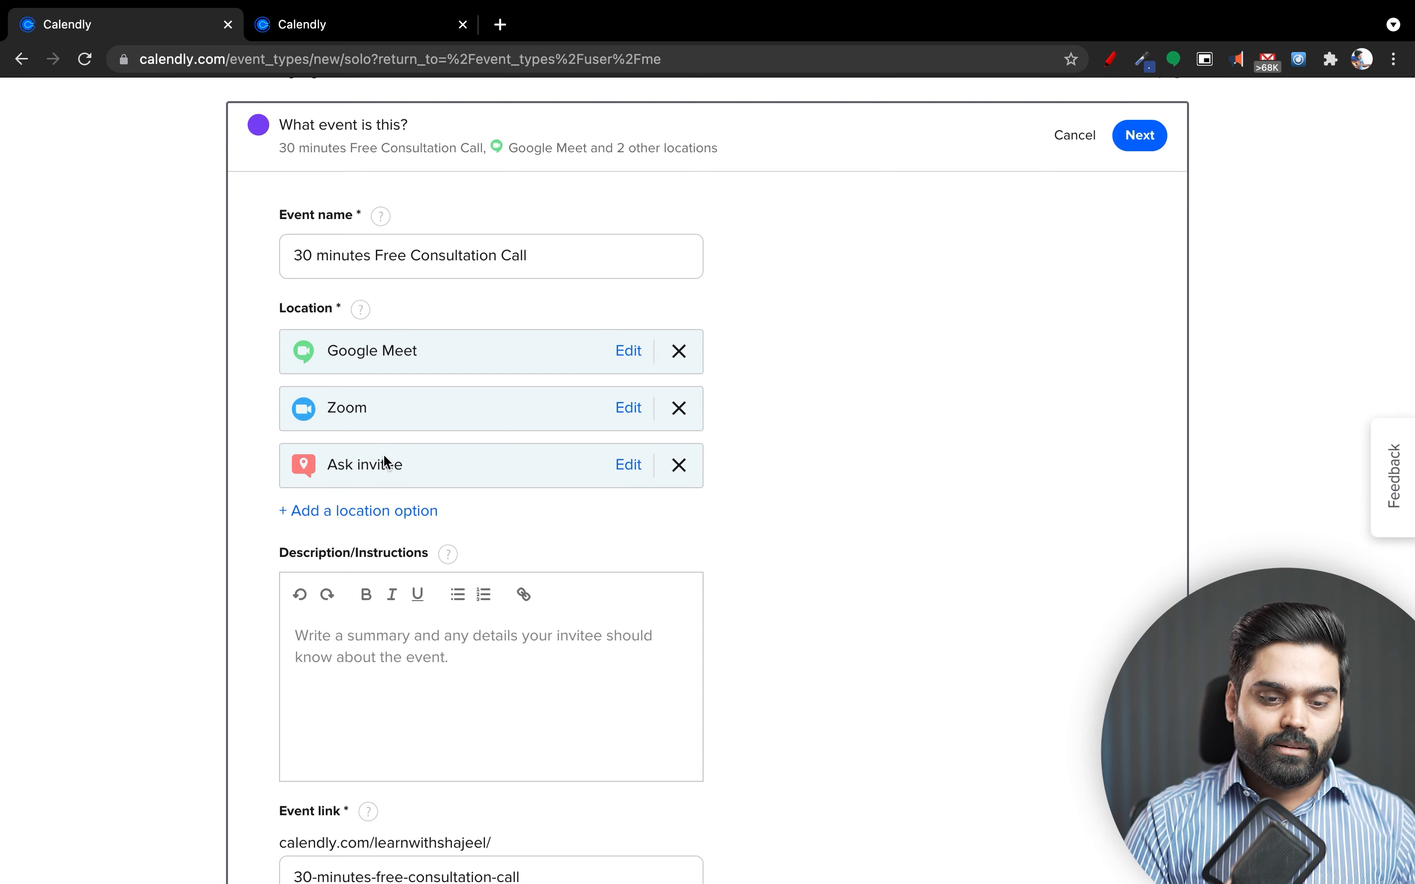
pyautogui.scroll(-4, 544, 570)
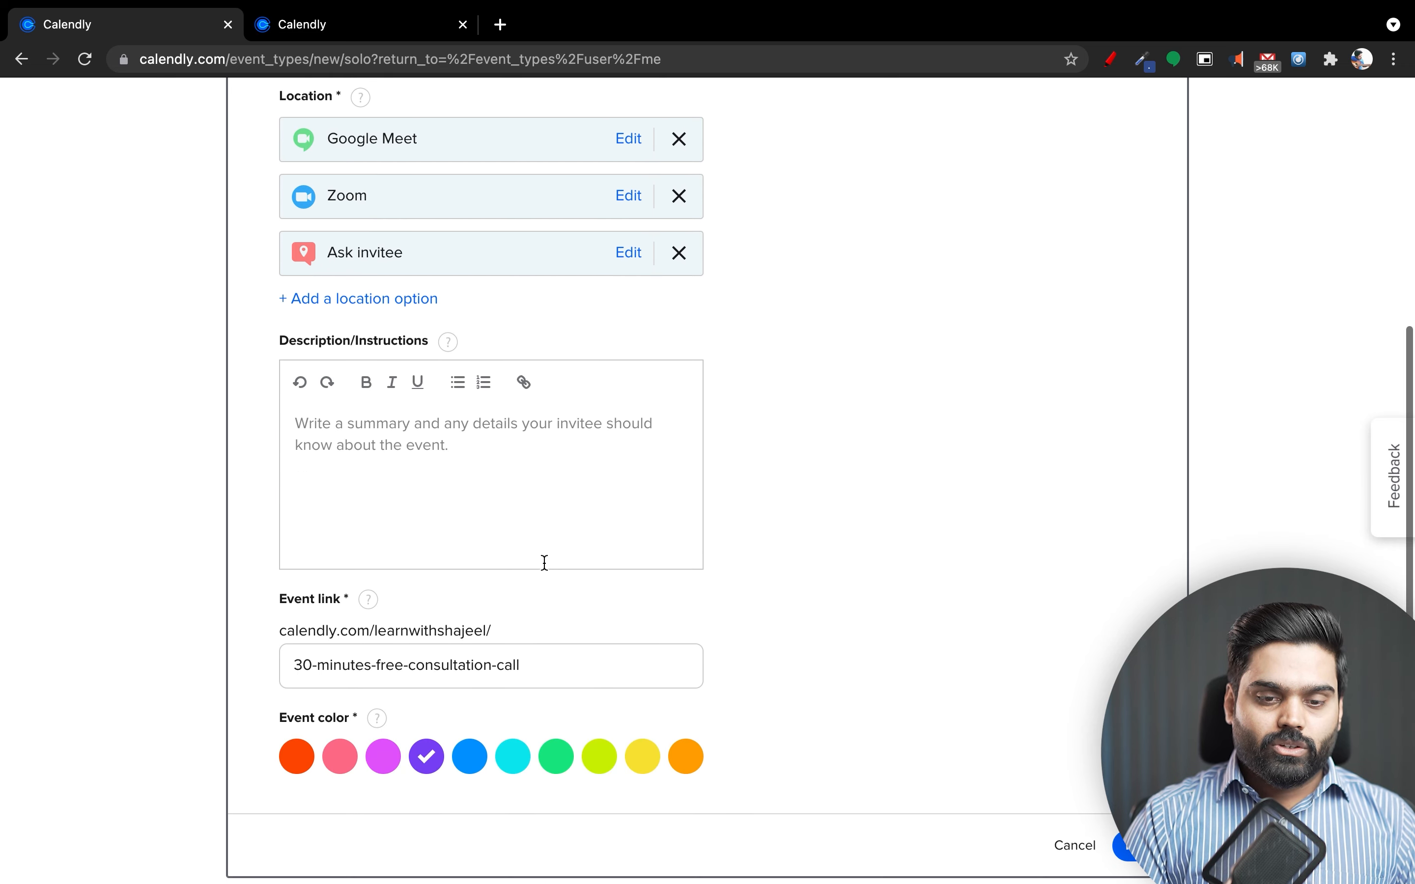
# Write 'Thank you so much for visiting my Booking Page.' in the event description.
pyautogui.click(475, 458)
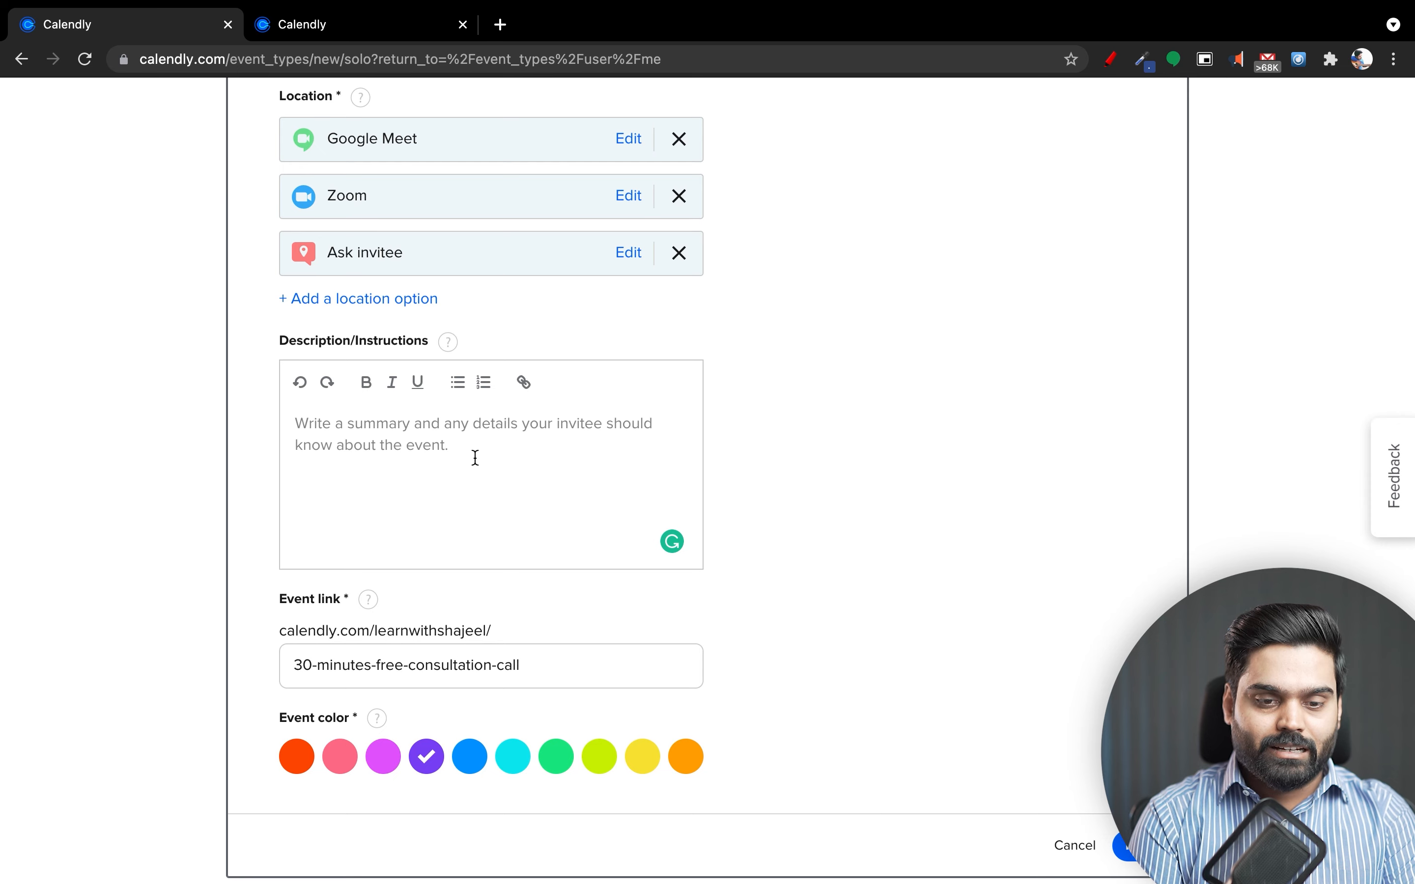
pyautogui.write('Thank you ')
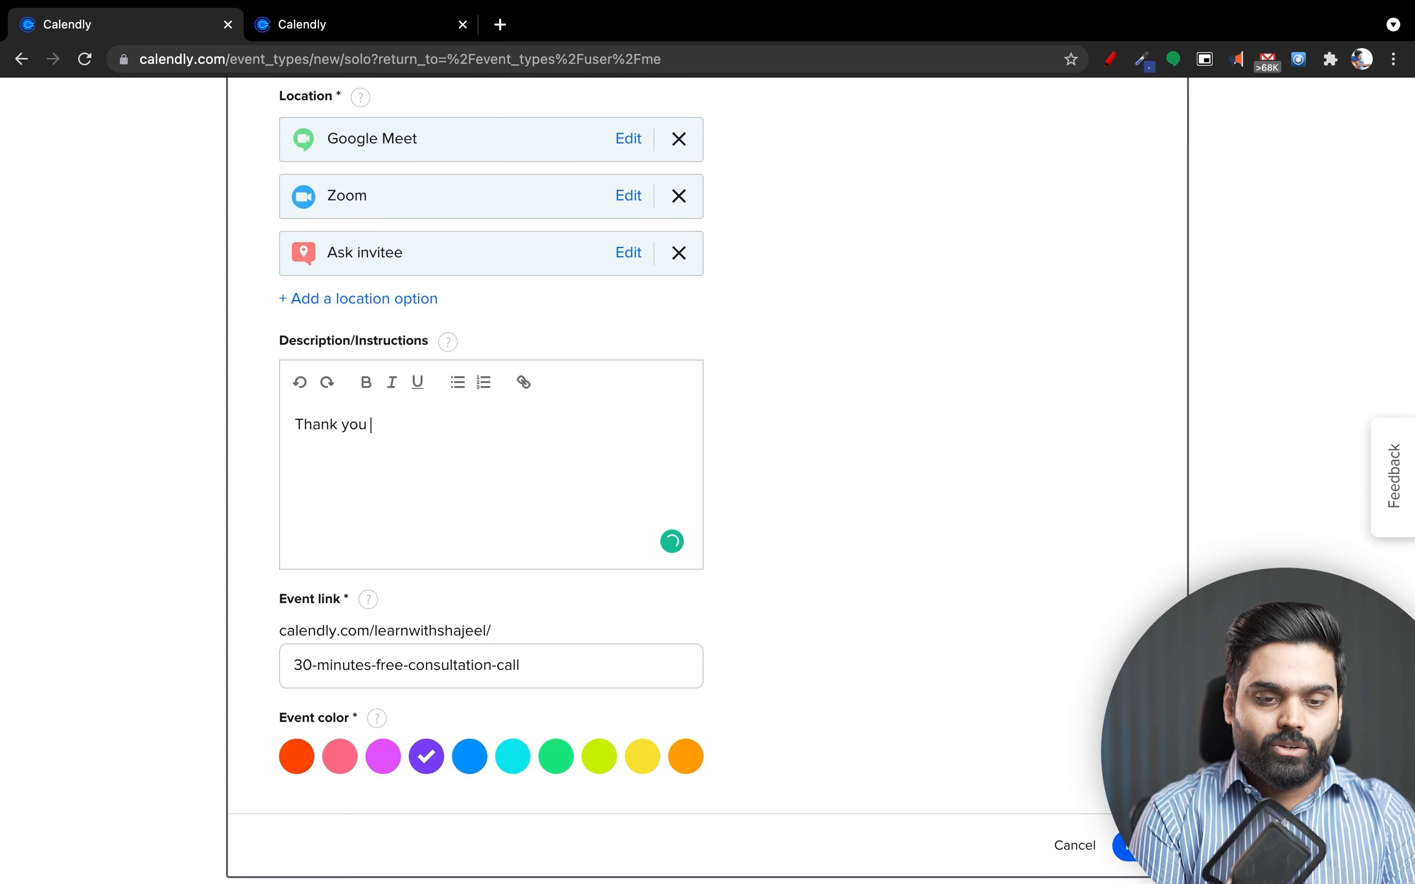
pyautogui.write('so much for visint')
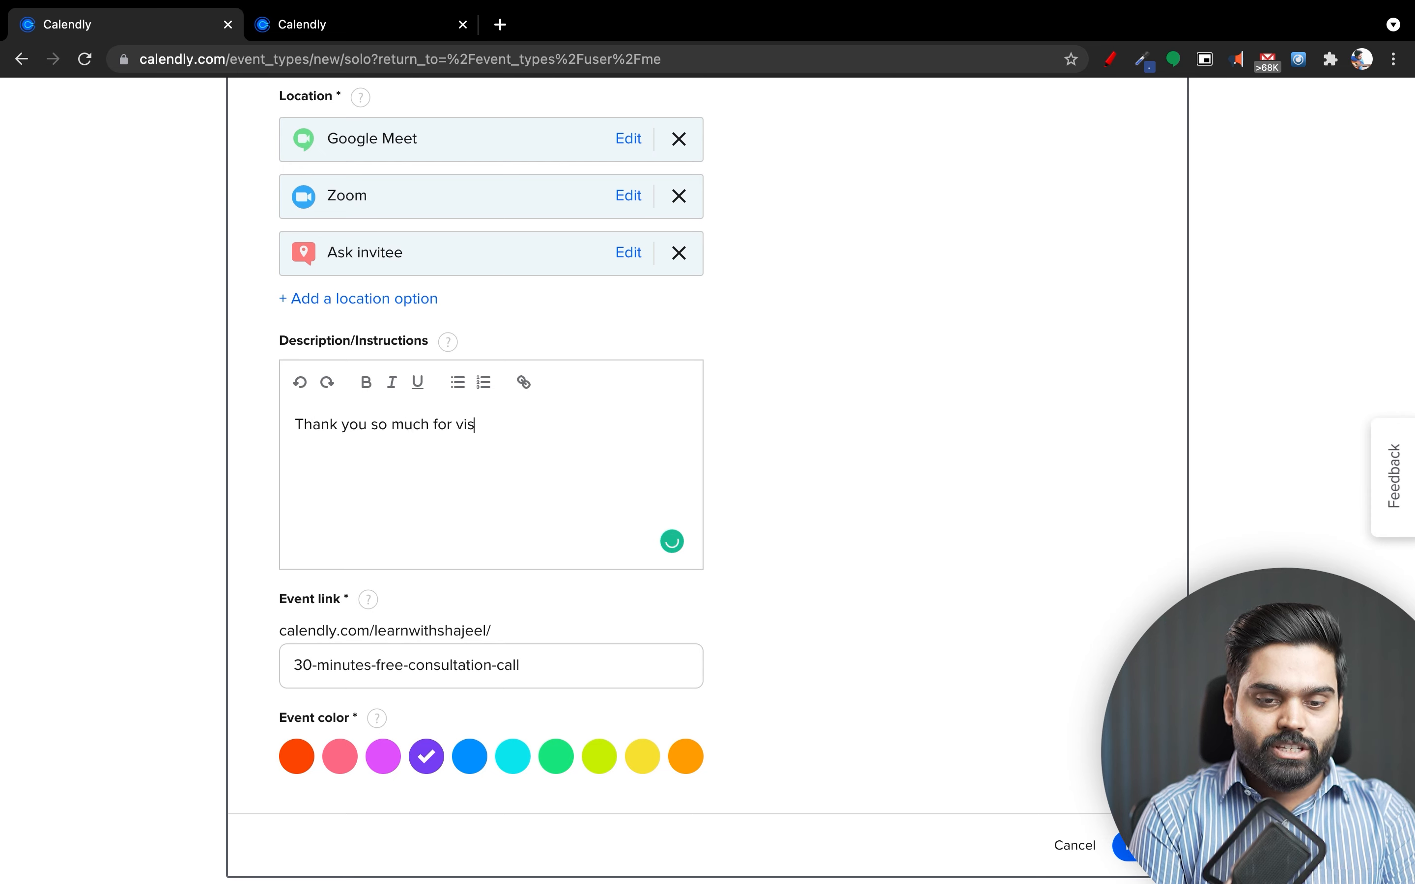
pyautogui.press('BackSpace')
pyautogui.press('BackSpace')
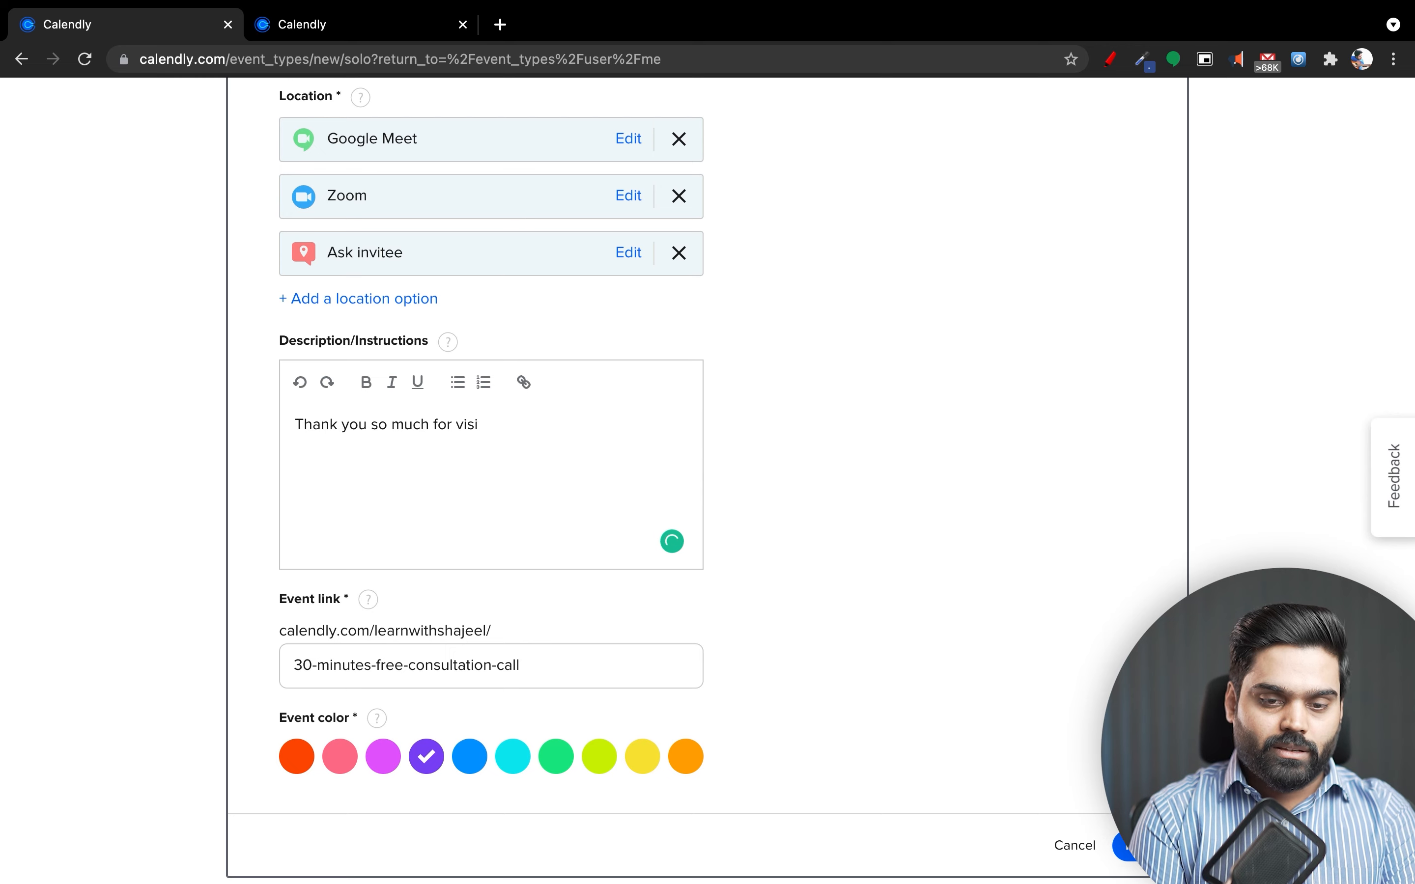
pyautogui.write('ting my Bookin')
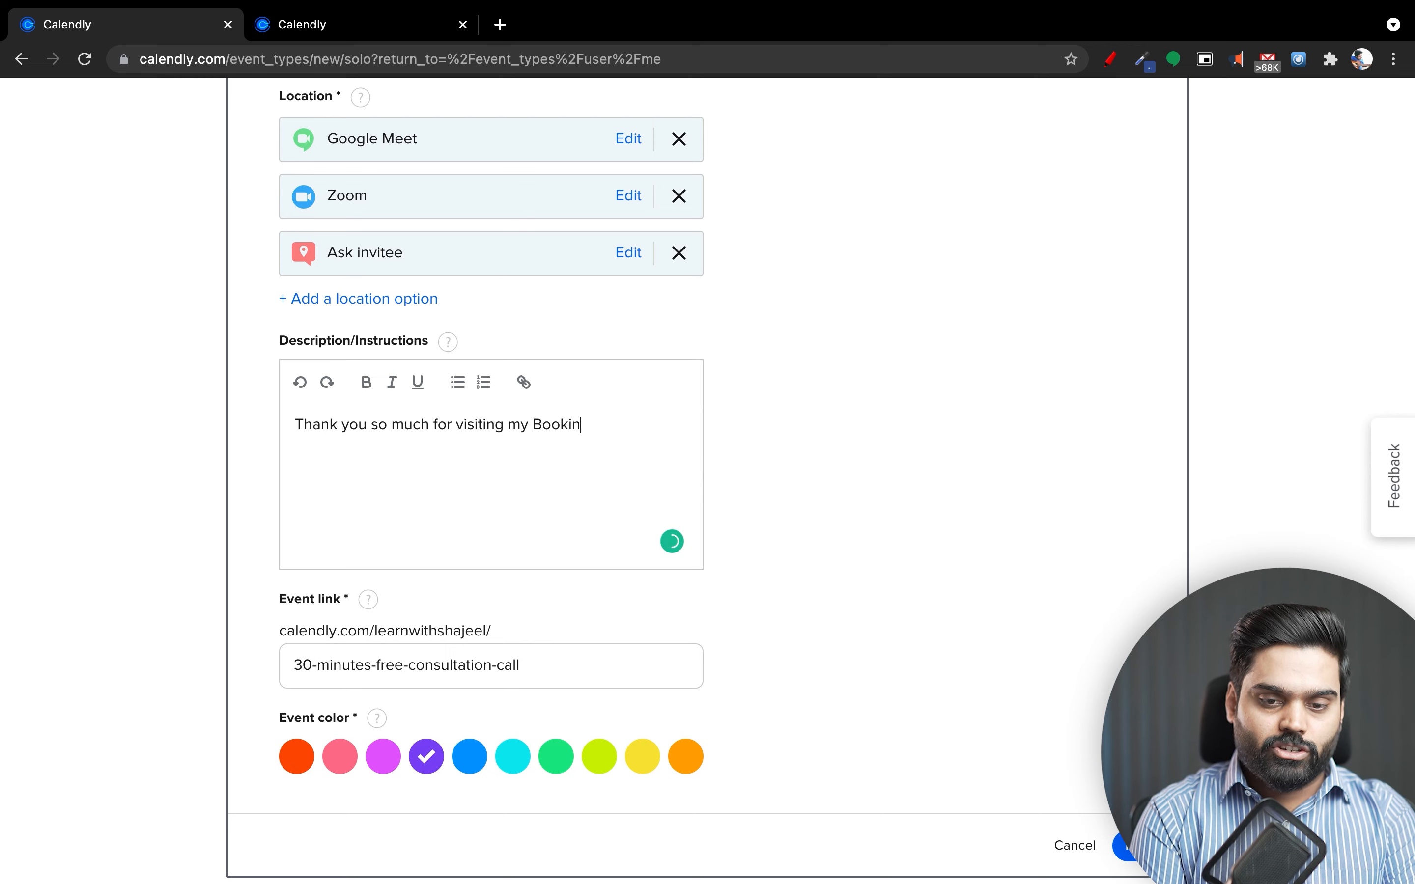
pyautogui.write('g Pag')
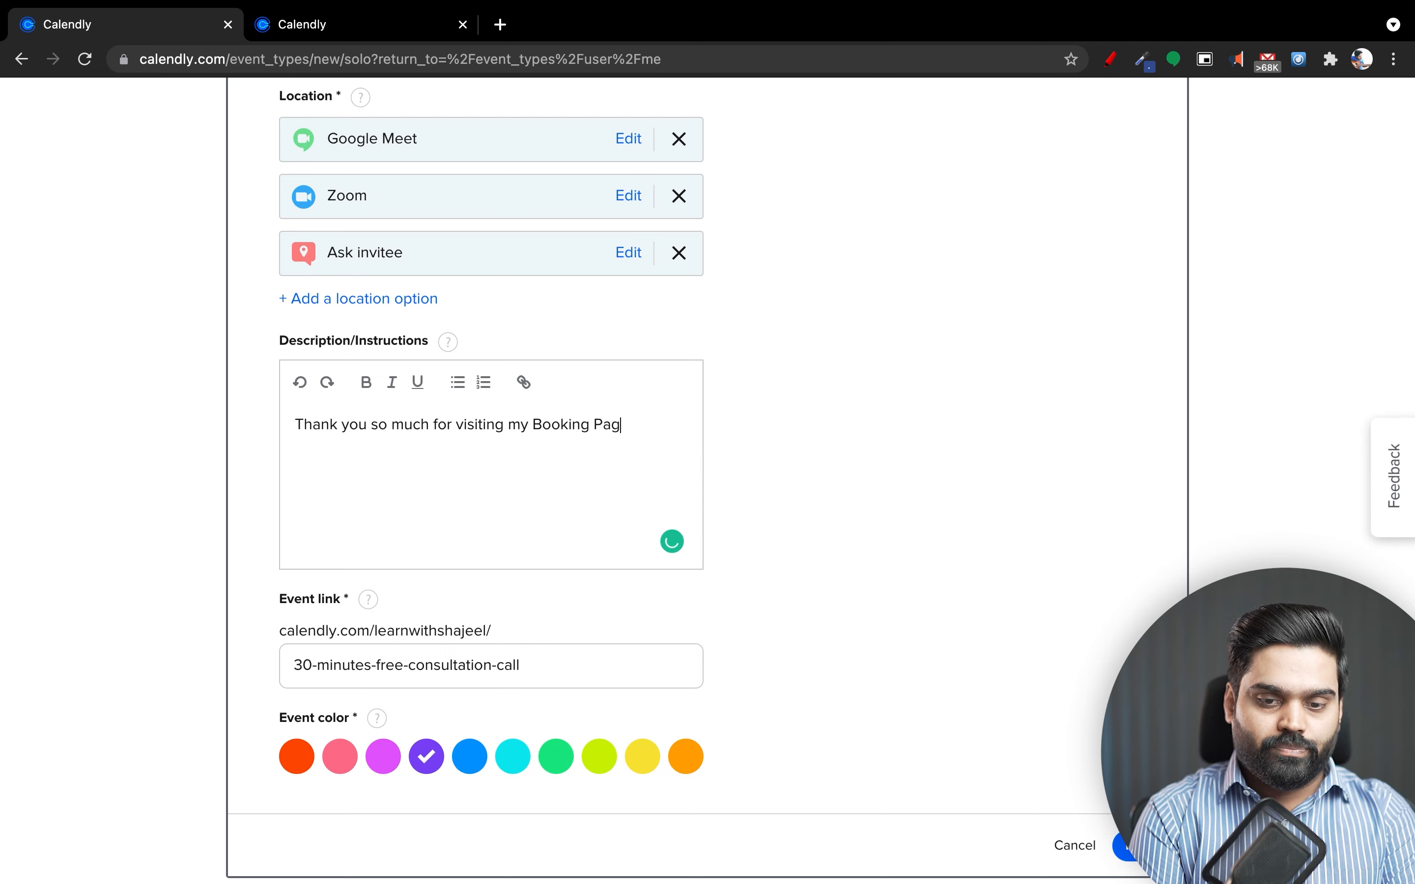
pyautogui.write('e. Pl')
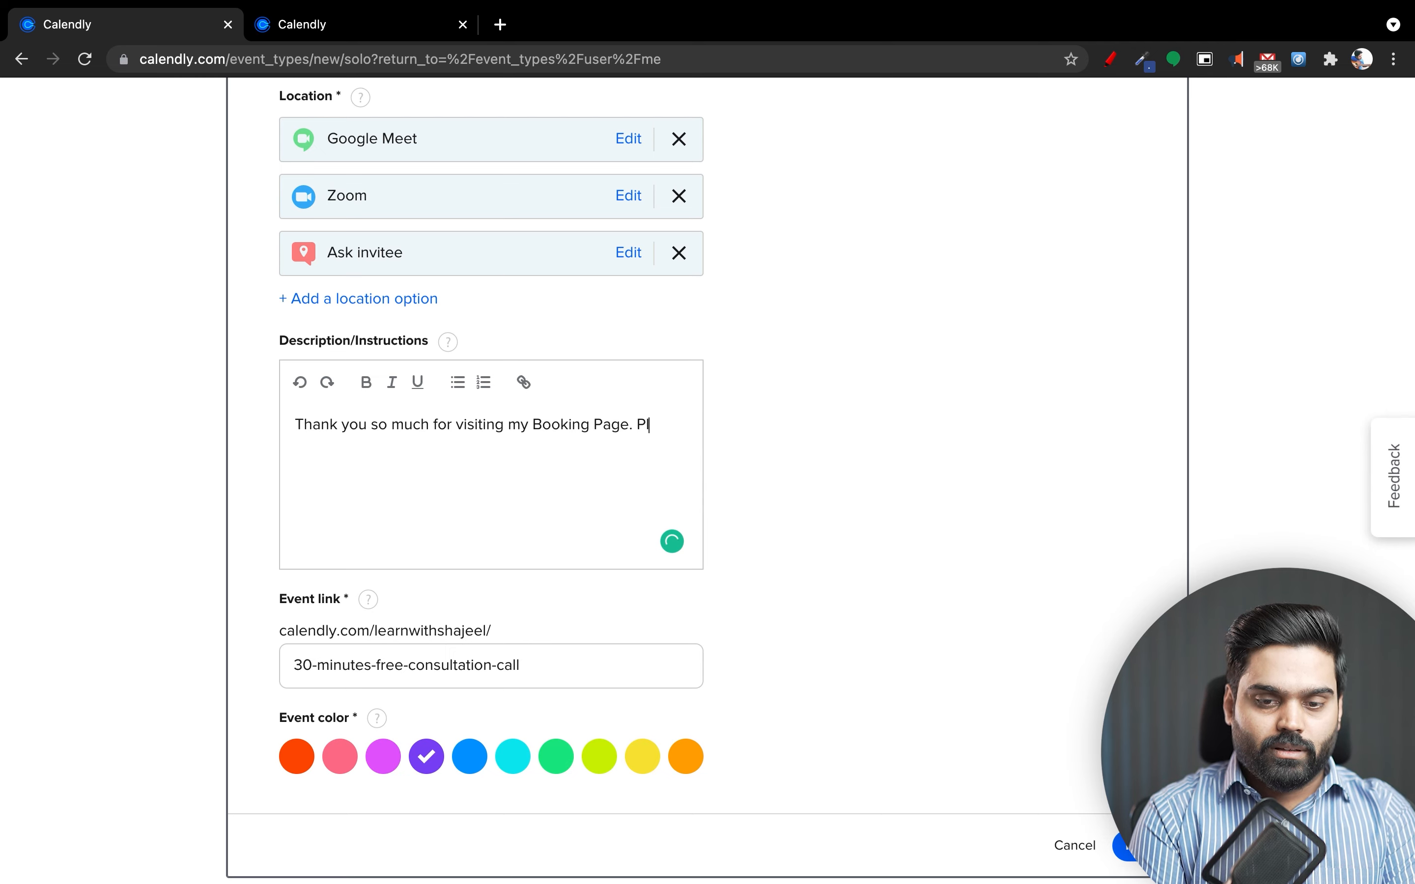
pyautogui.press('BackSpace')
pyautogui.press('BackSpace')
# Add a paragraph 'Please choose the appropriate time according to your availability.'.
pyautogui.press('Return')
pyautogui.press('Return')
pyautogui.write('Pleas')
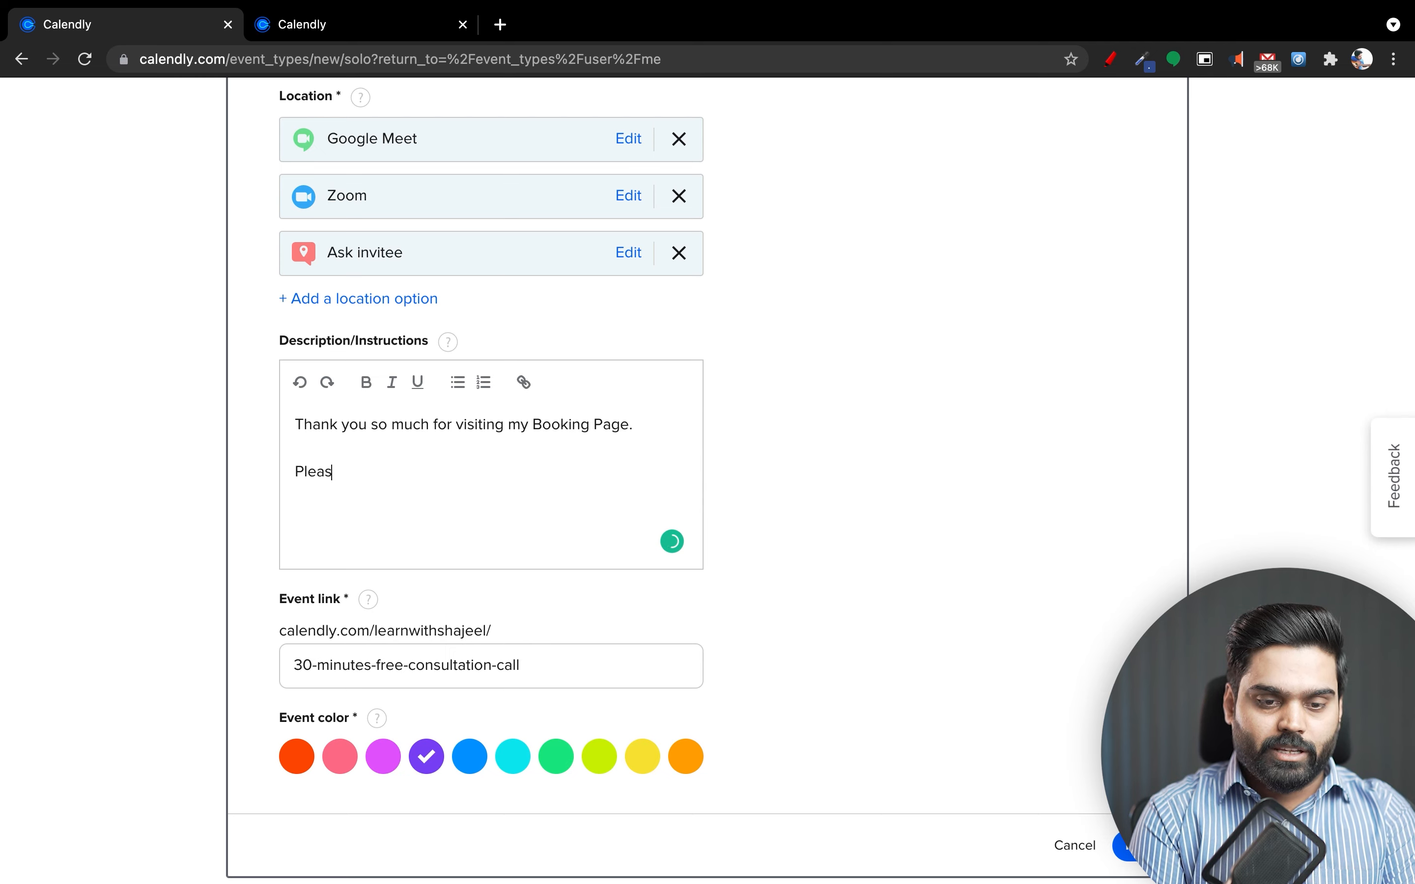
pyautogui.write('e choose the appro')
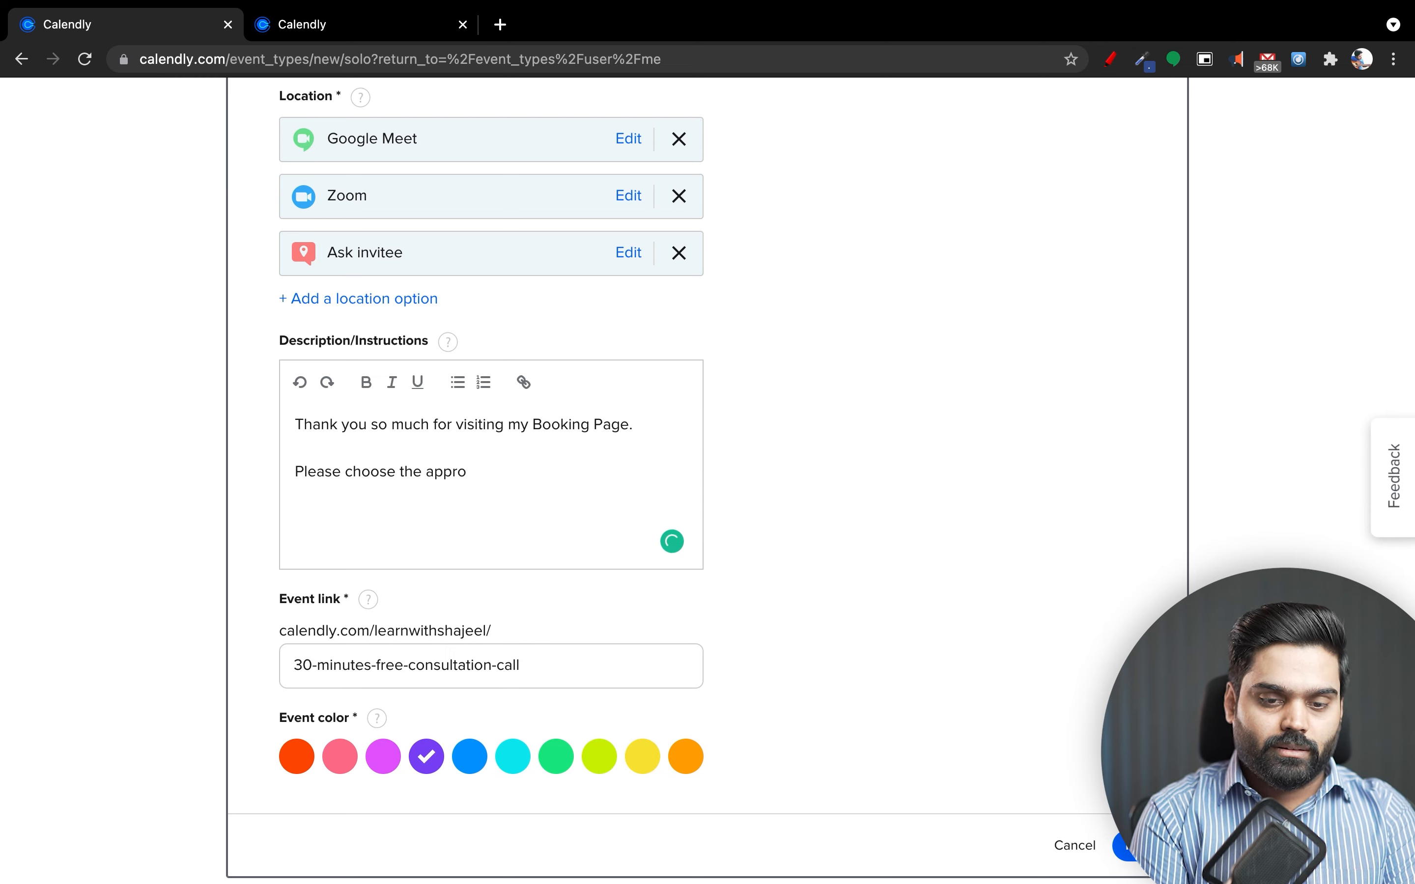
pyautogui.press('BackSpace')
pyautogui.press('BackSpace')
pyautogui.write('ropriate ')
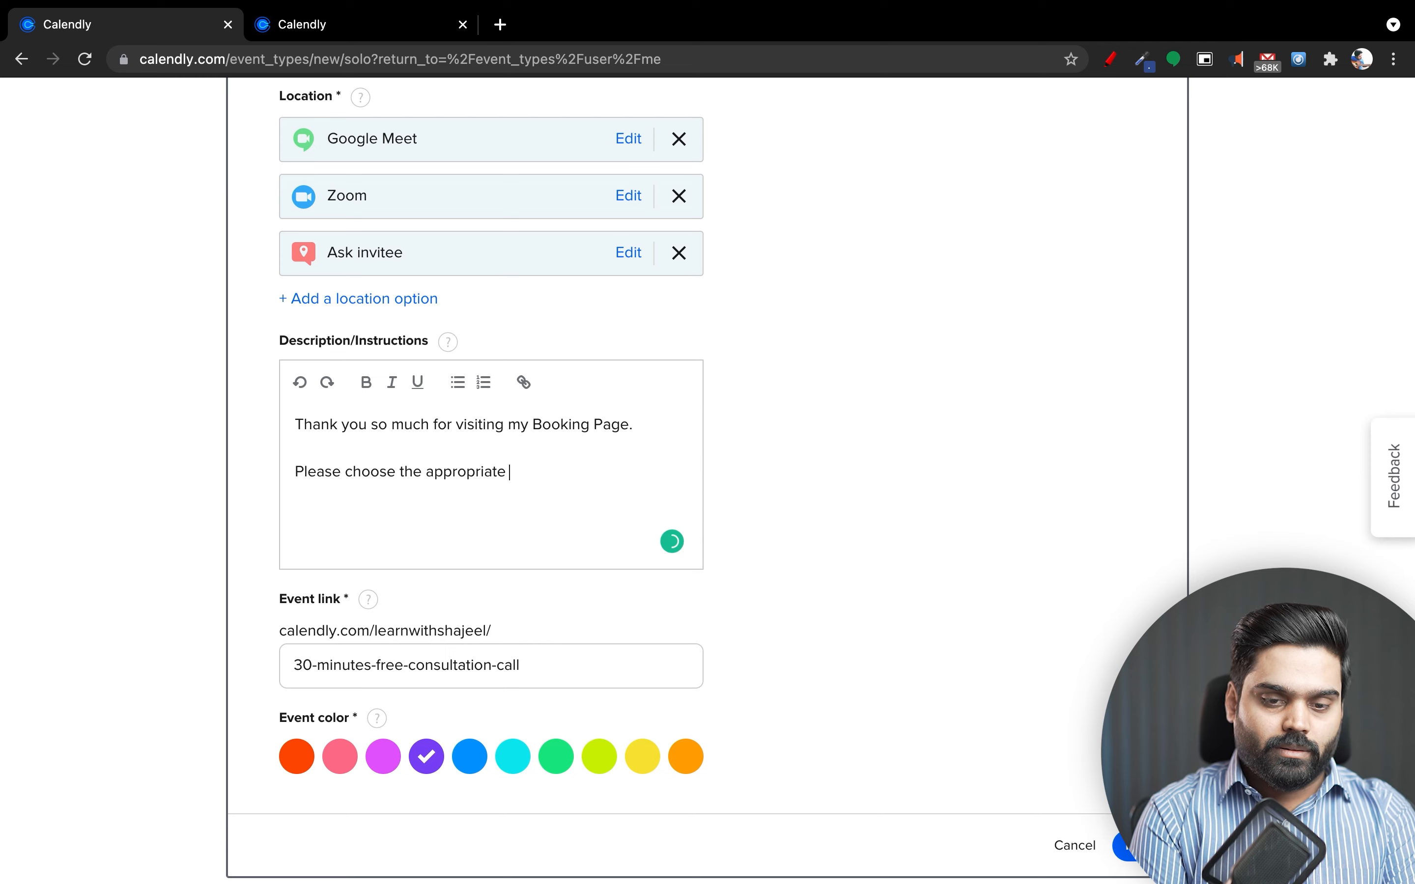
pyautogui.write('time according your')
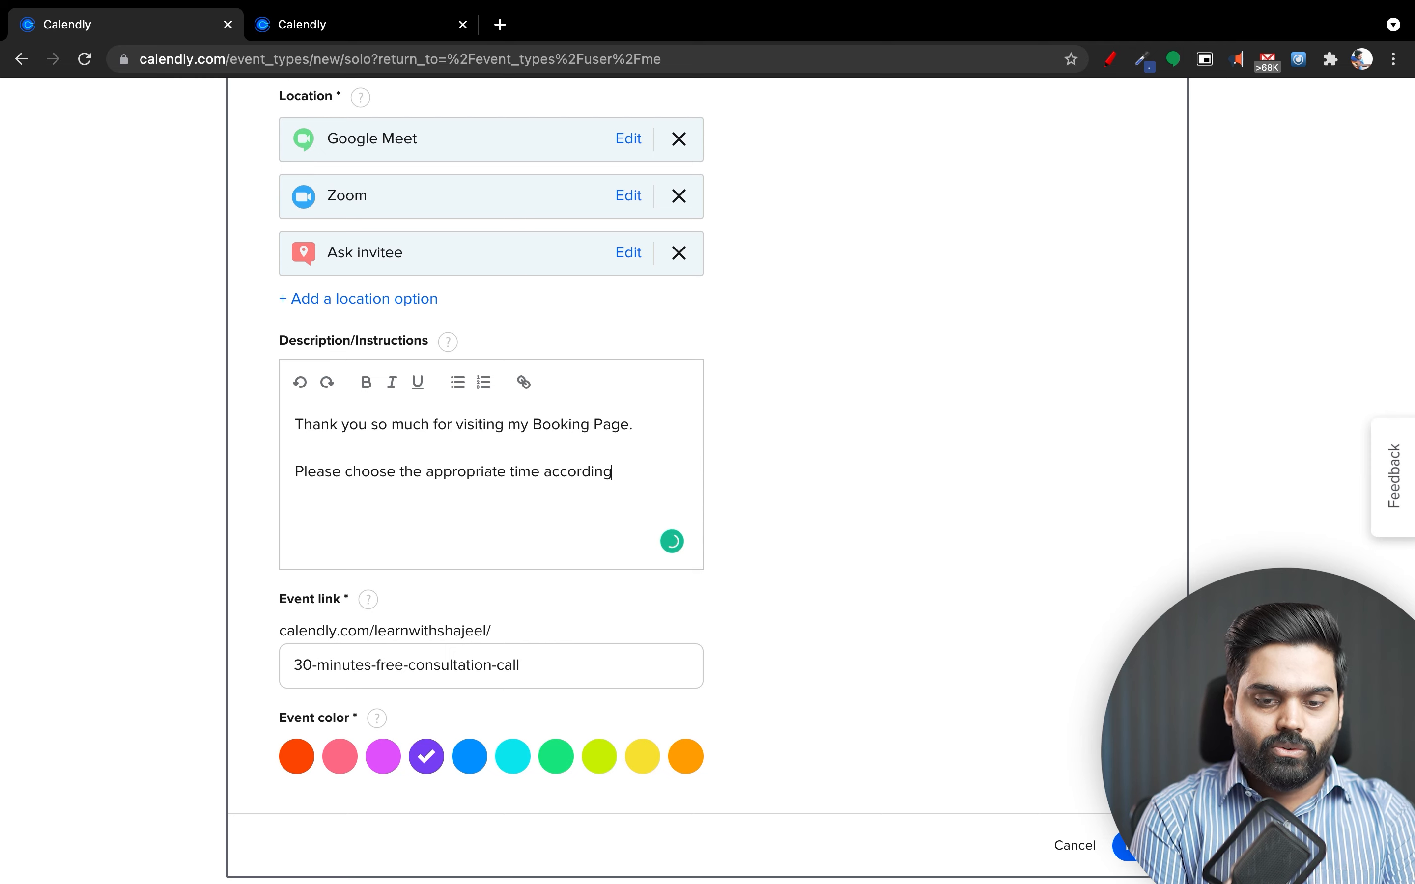
pyautogui.press('BackSpace')
pyautogui.press('BackSpace')
pyautogui.press('BackSpace')
pyautogui.press('BackSpace')
pyautogui.press('BackSpace')
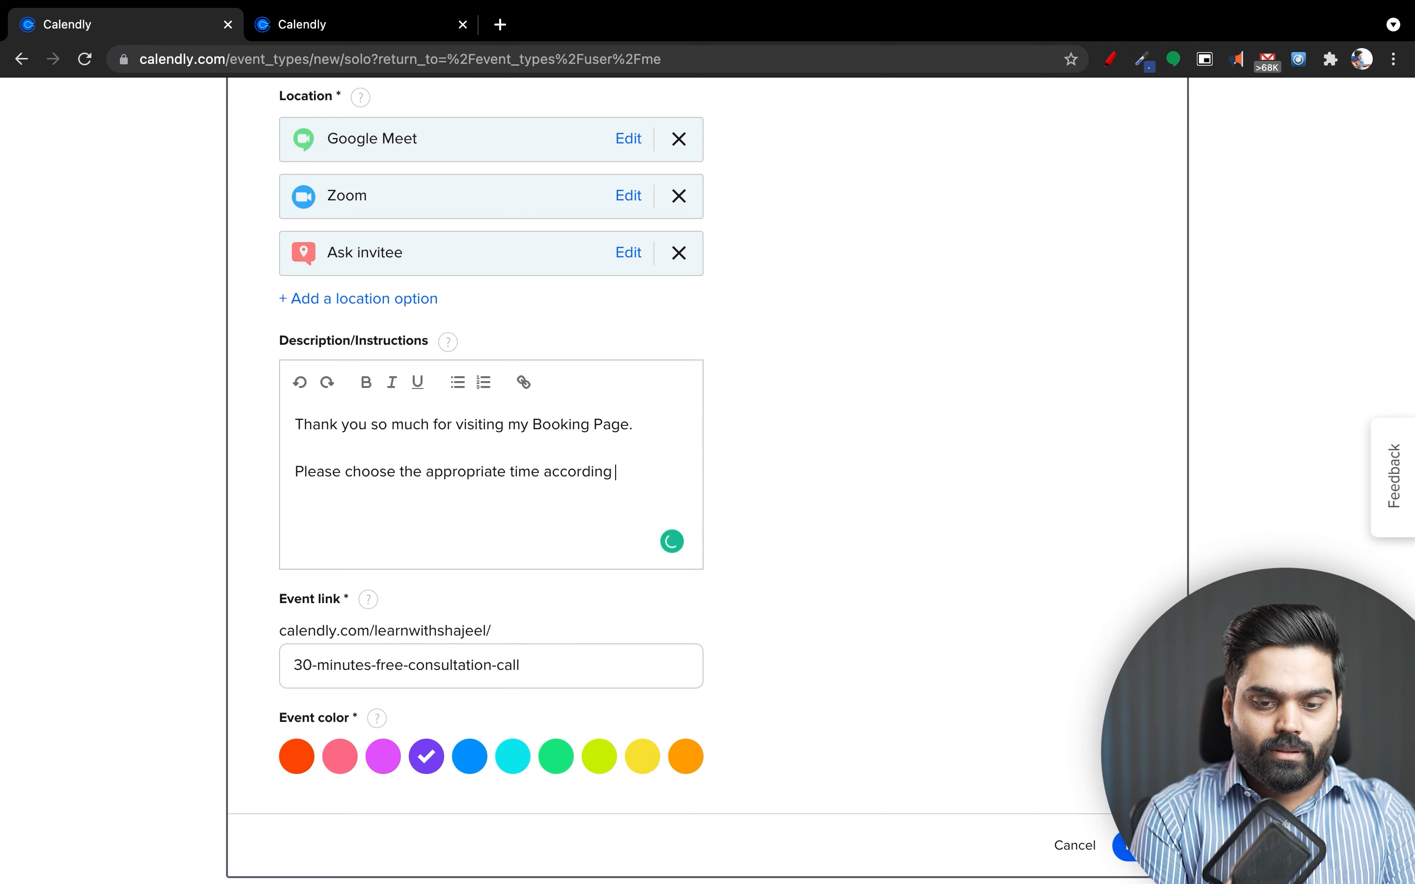
pyautogui.write('to your acai')
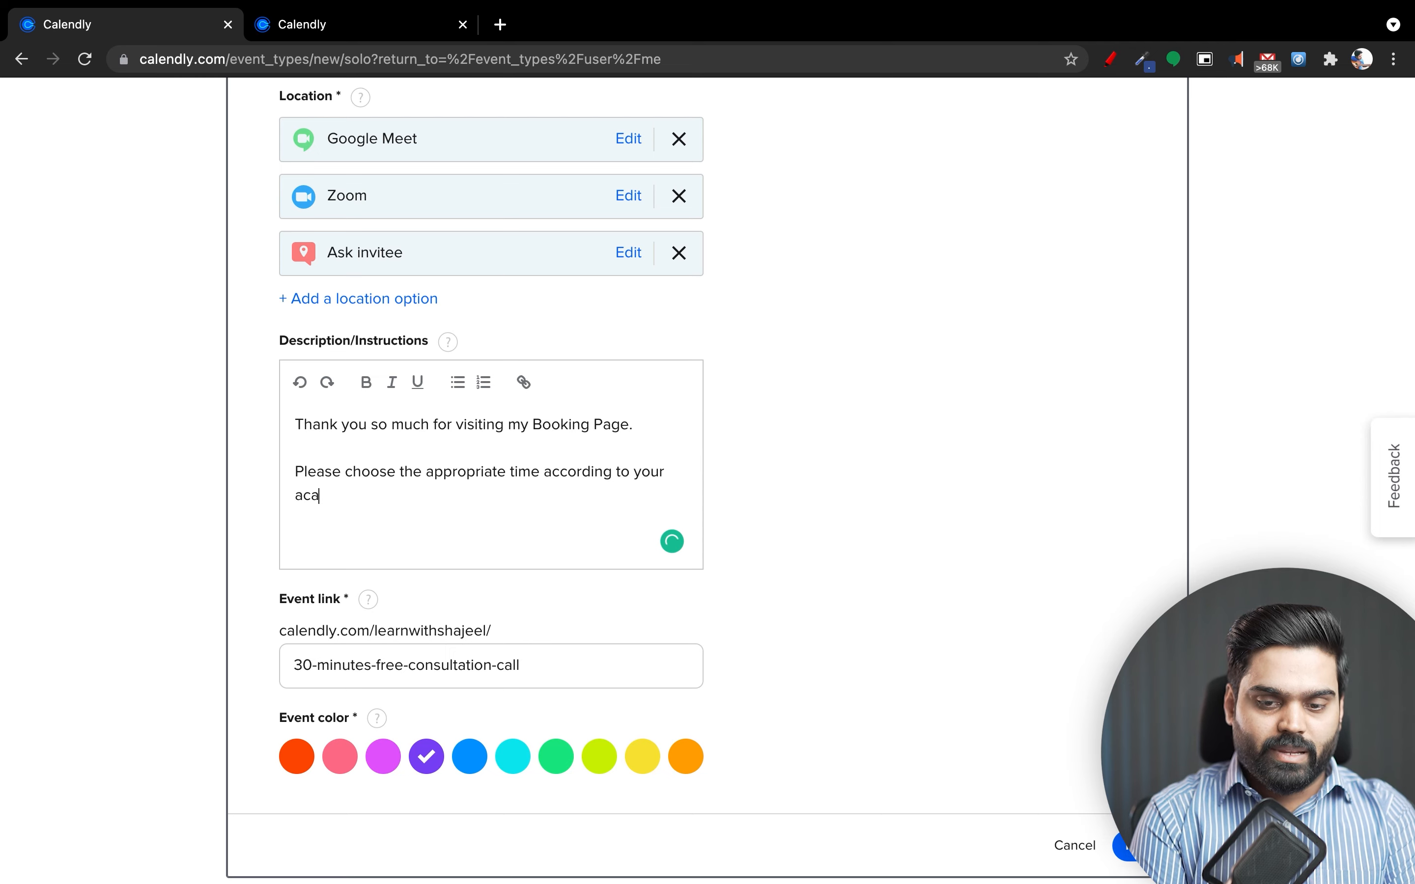
pyautogui.press('BackSpace')
pyautogui.press('BackSpace')
pyautogui.press('BackSpace')
pyautogui.write('vai')
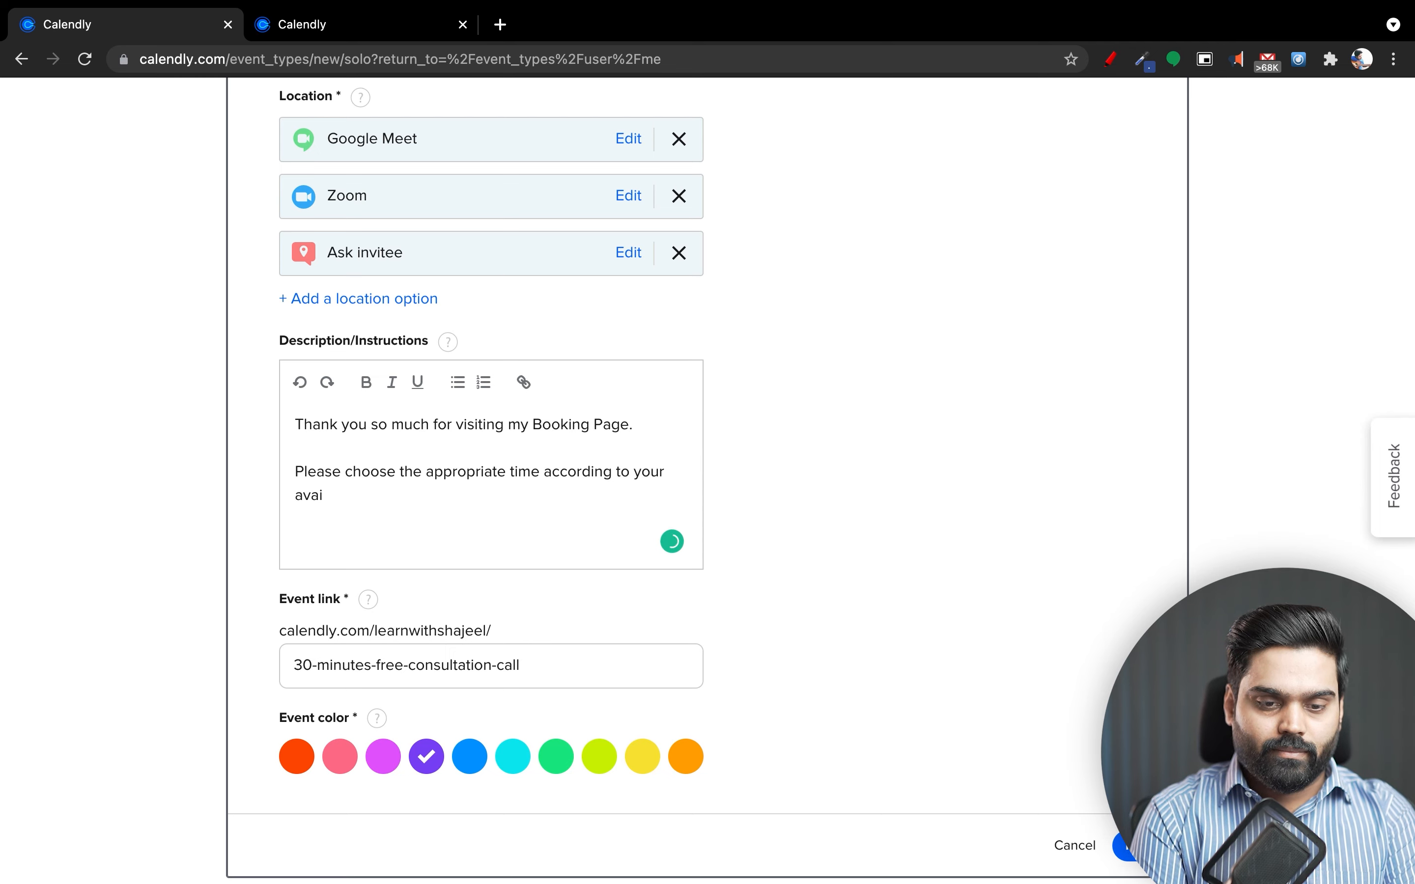
pyautogui.write('la')
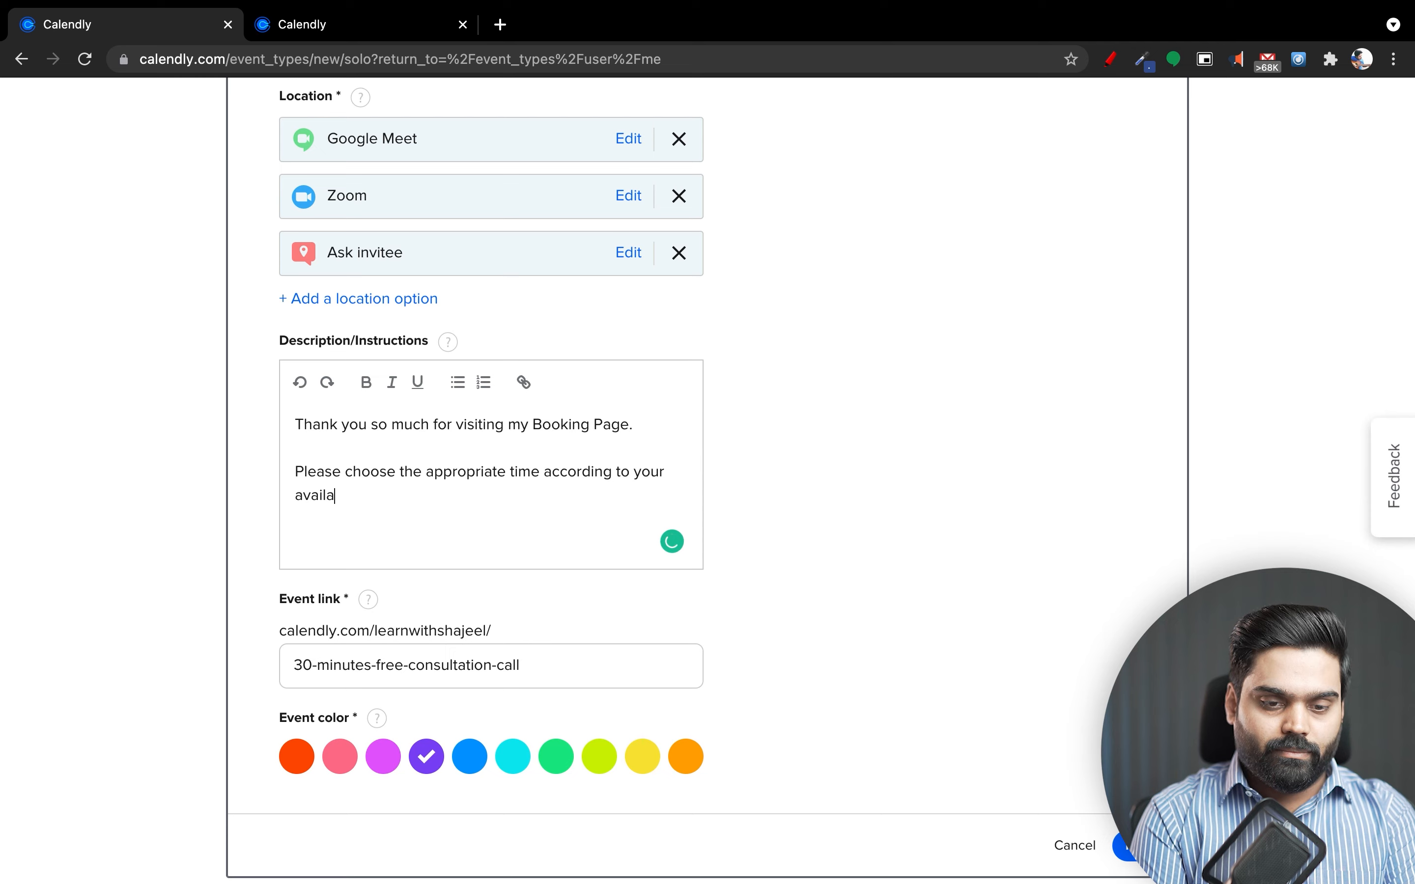
pyautogui.write('bility.')
# Add a final line 'Looking forward to having the meeting with you.' and select the description text.
pyautogui.press('Return')
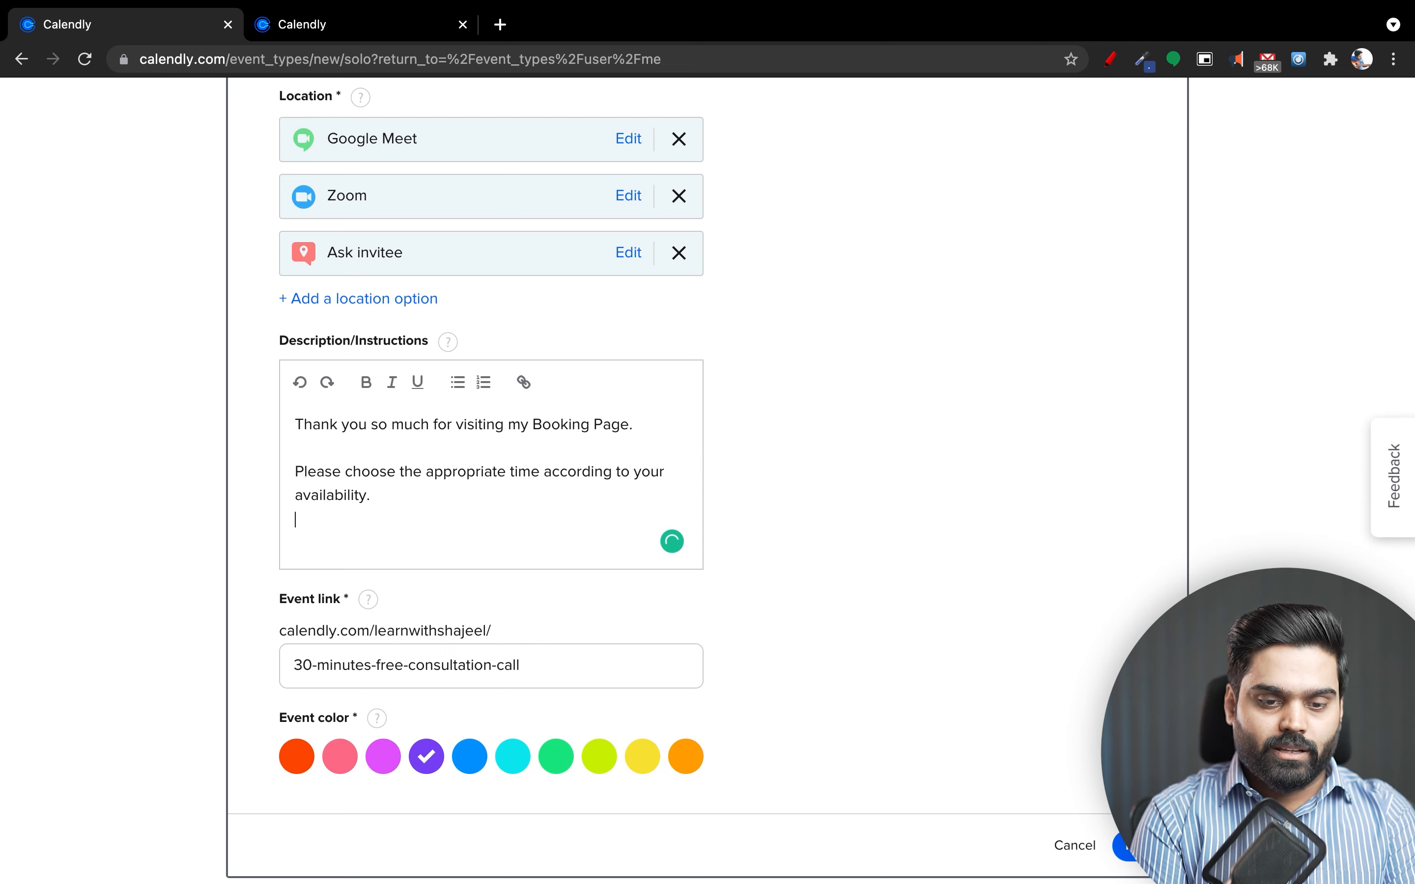
pyautogui.write('Look')
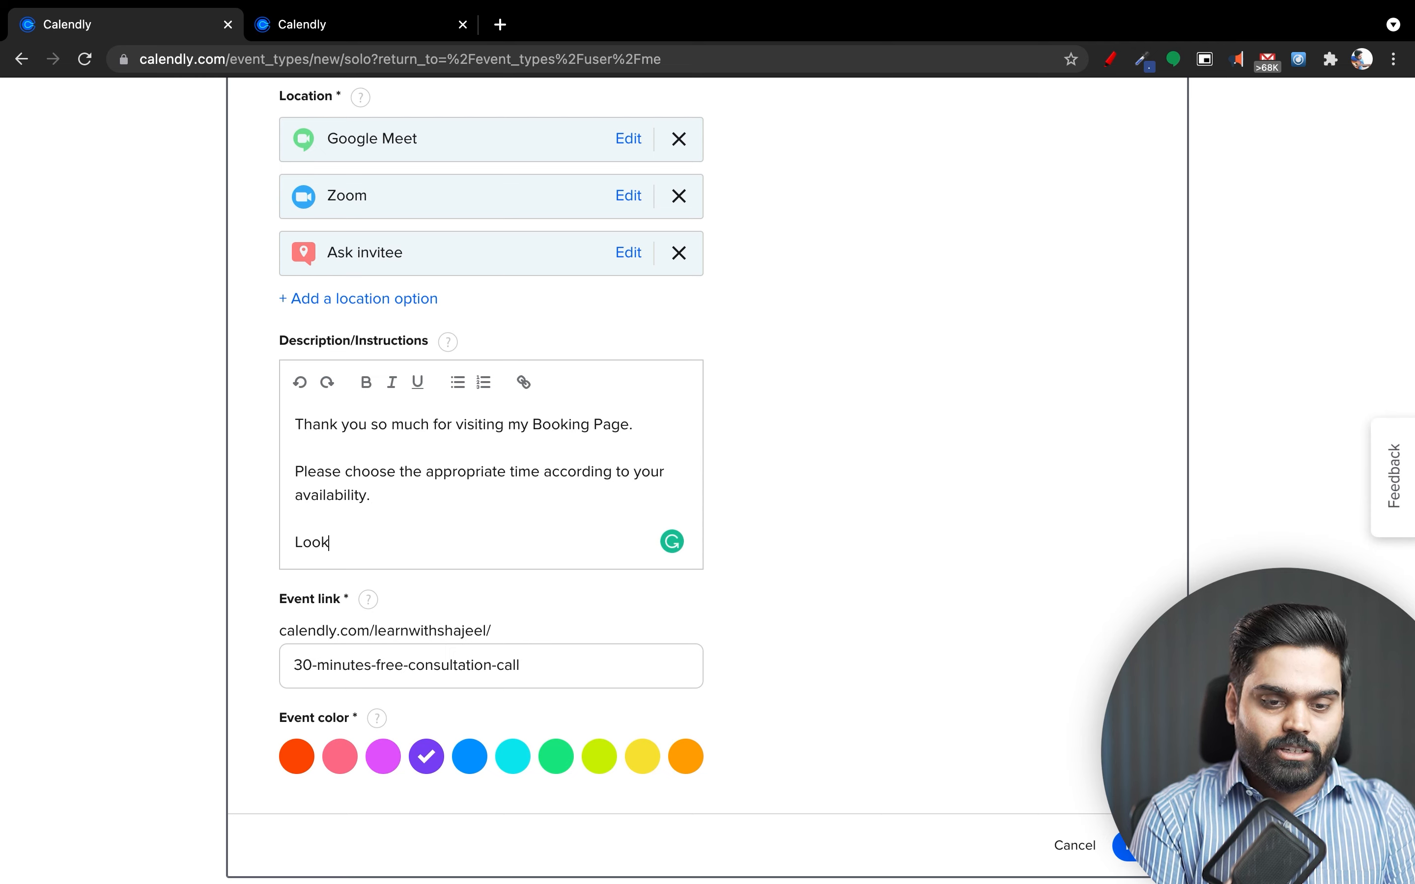
pyautogui.write('ing forwar')
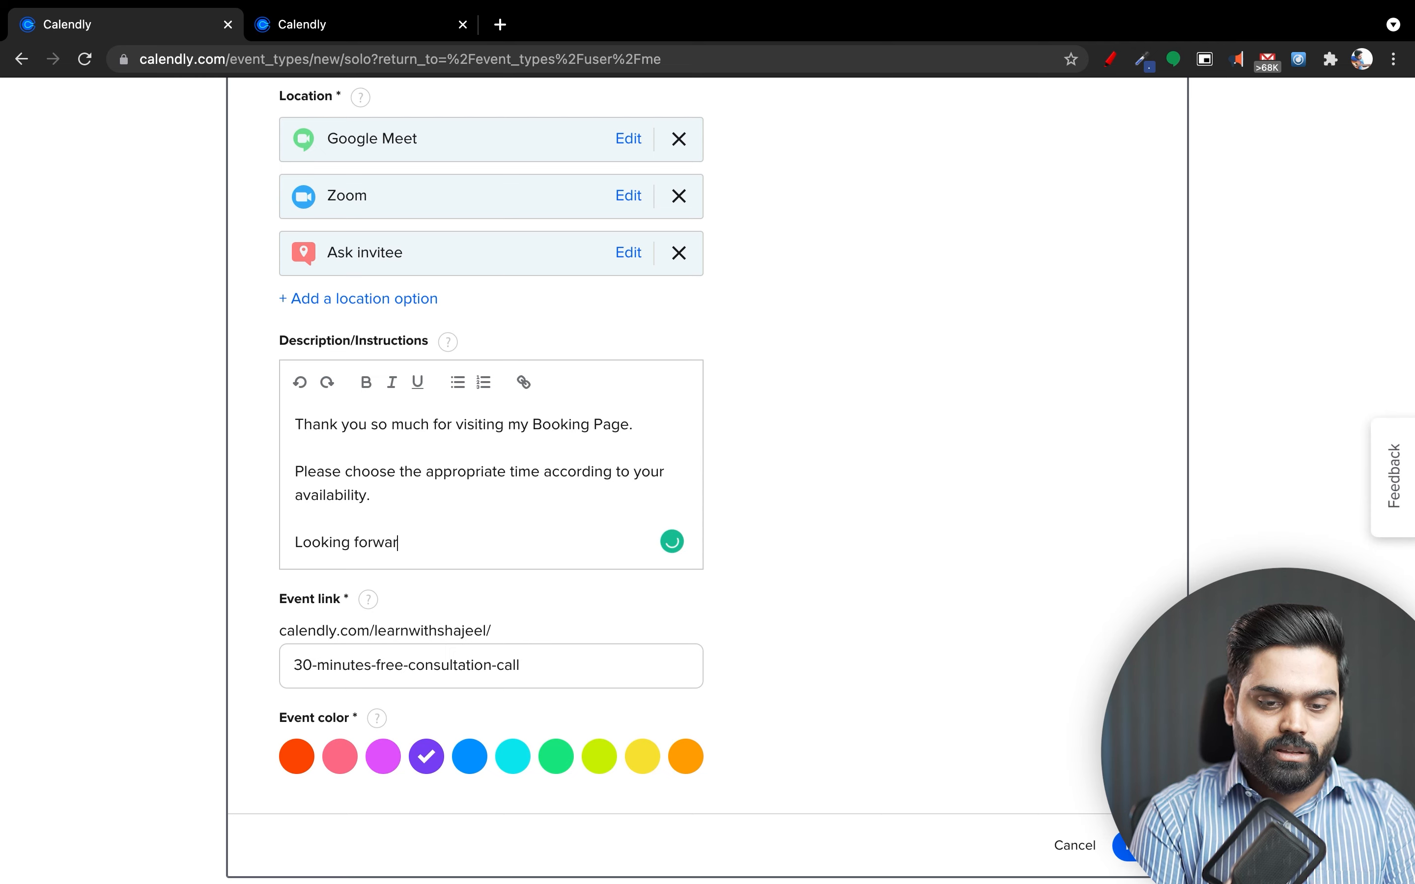
pyautogui.write('d to having ht')
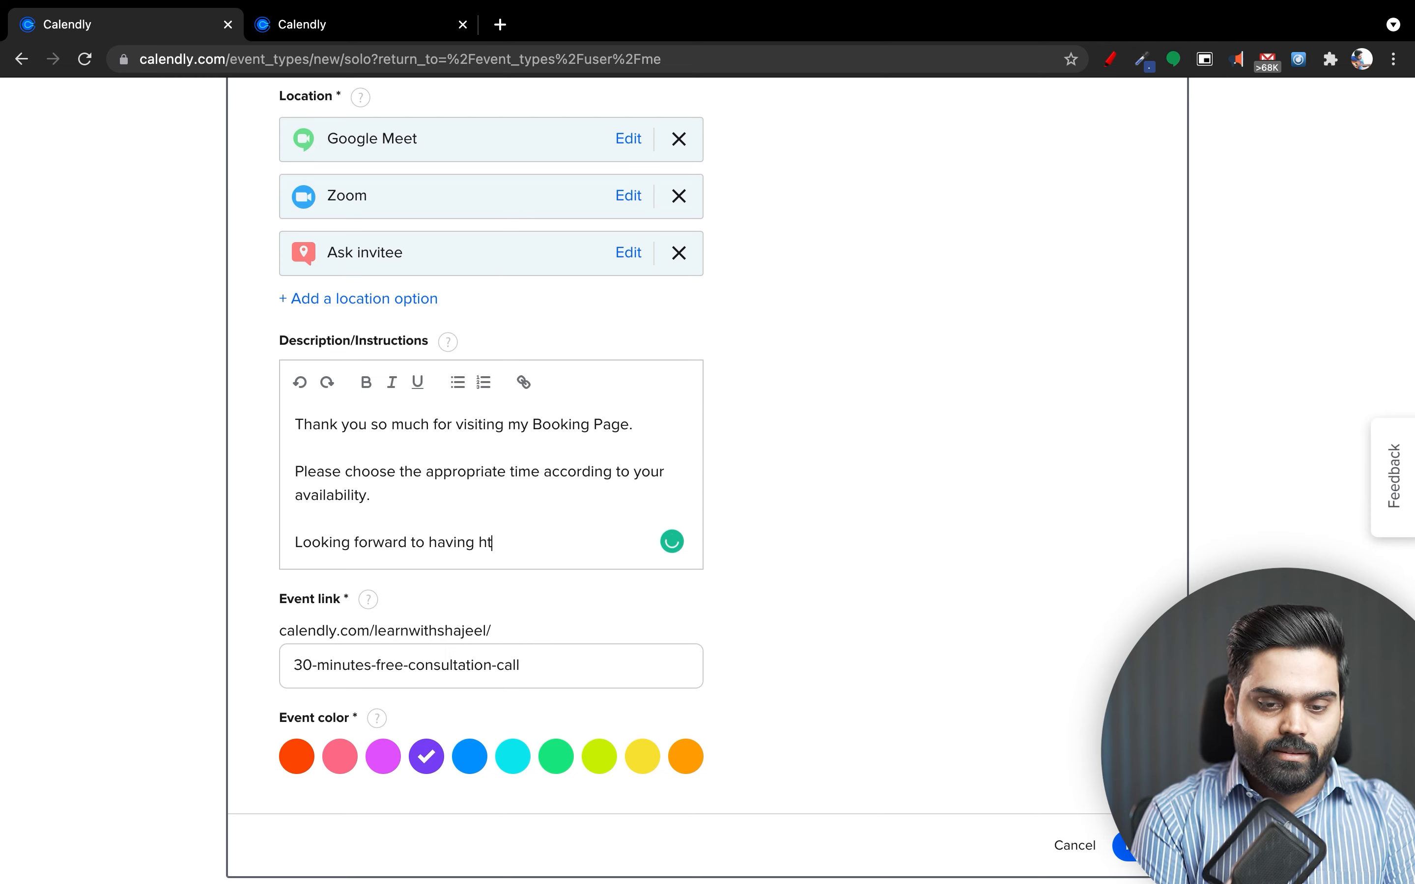
pyautogui.press('BackSpace')
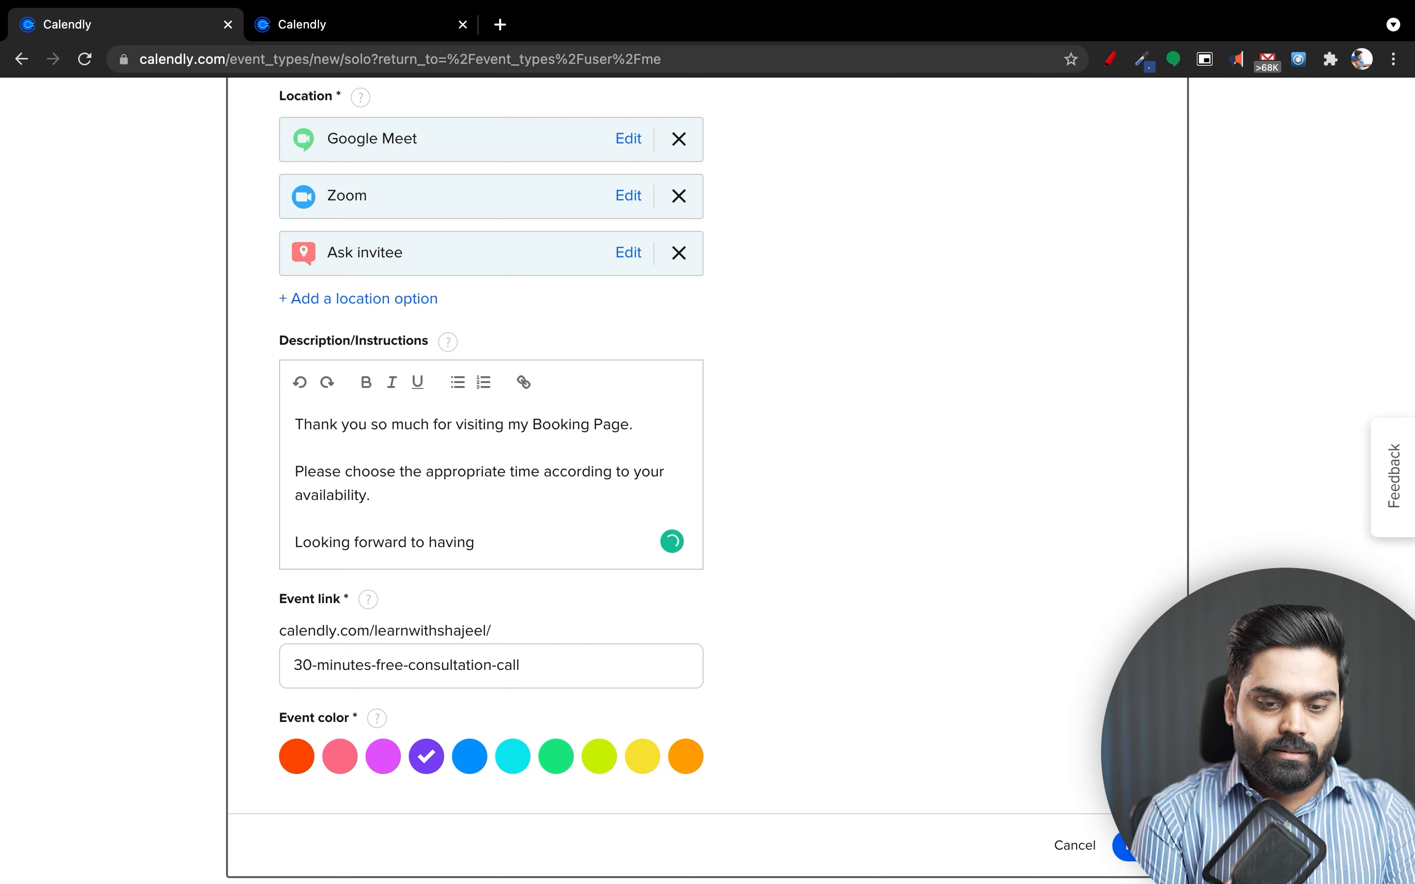
pyautogui.write('the meeting with you.')
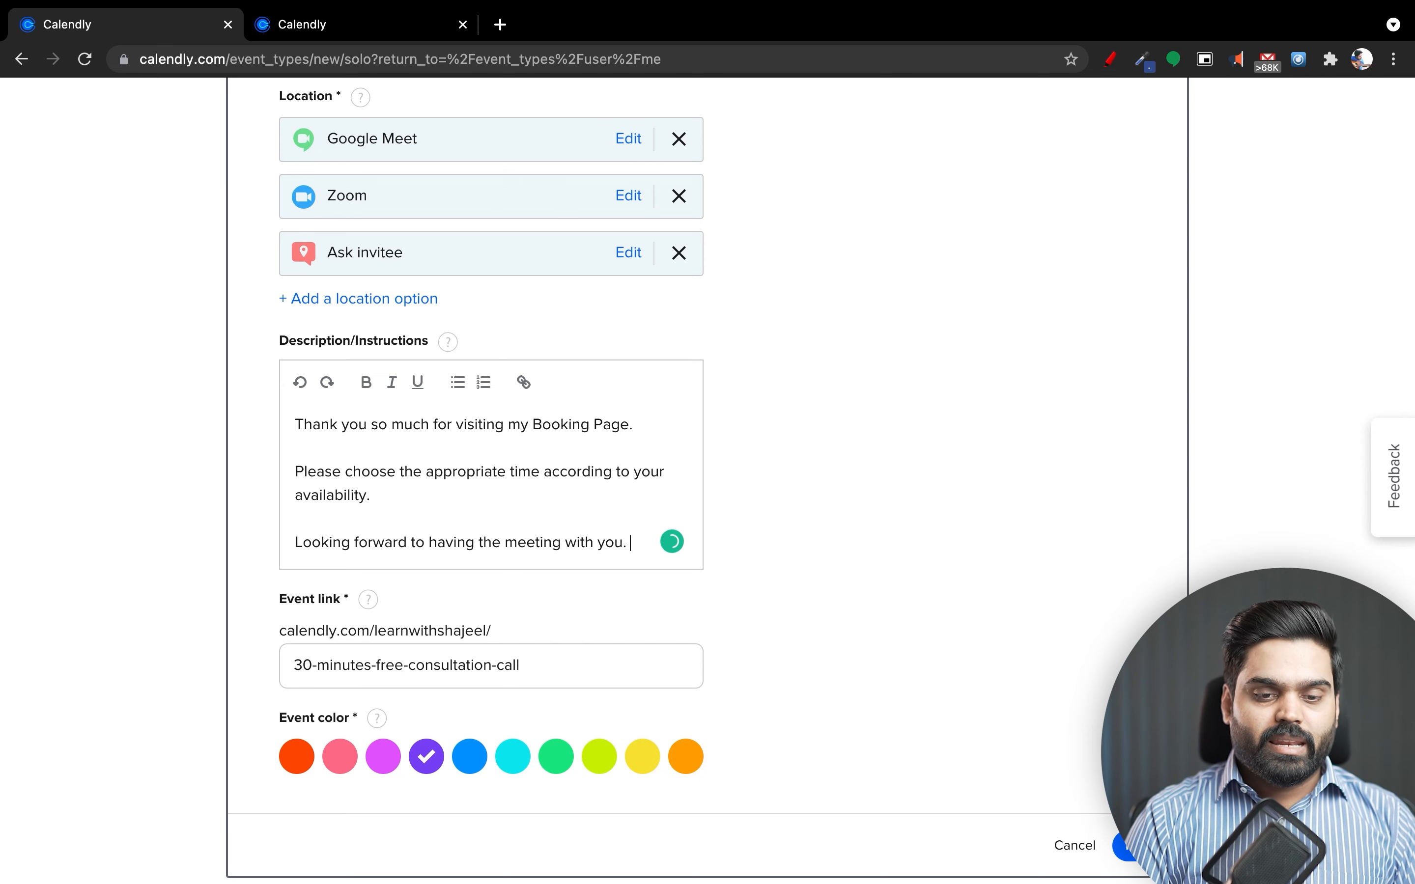
pyautogui.scroll(1, 701, 480)
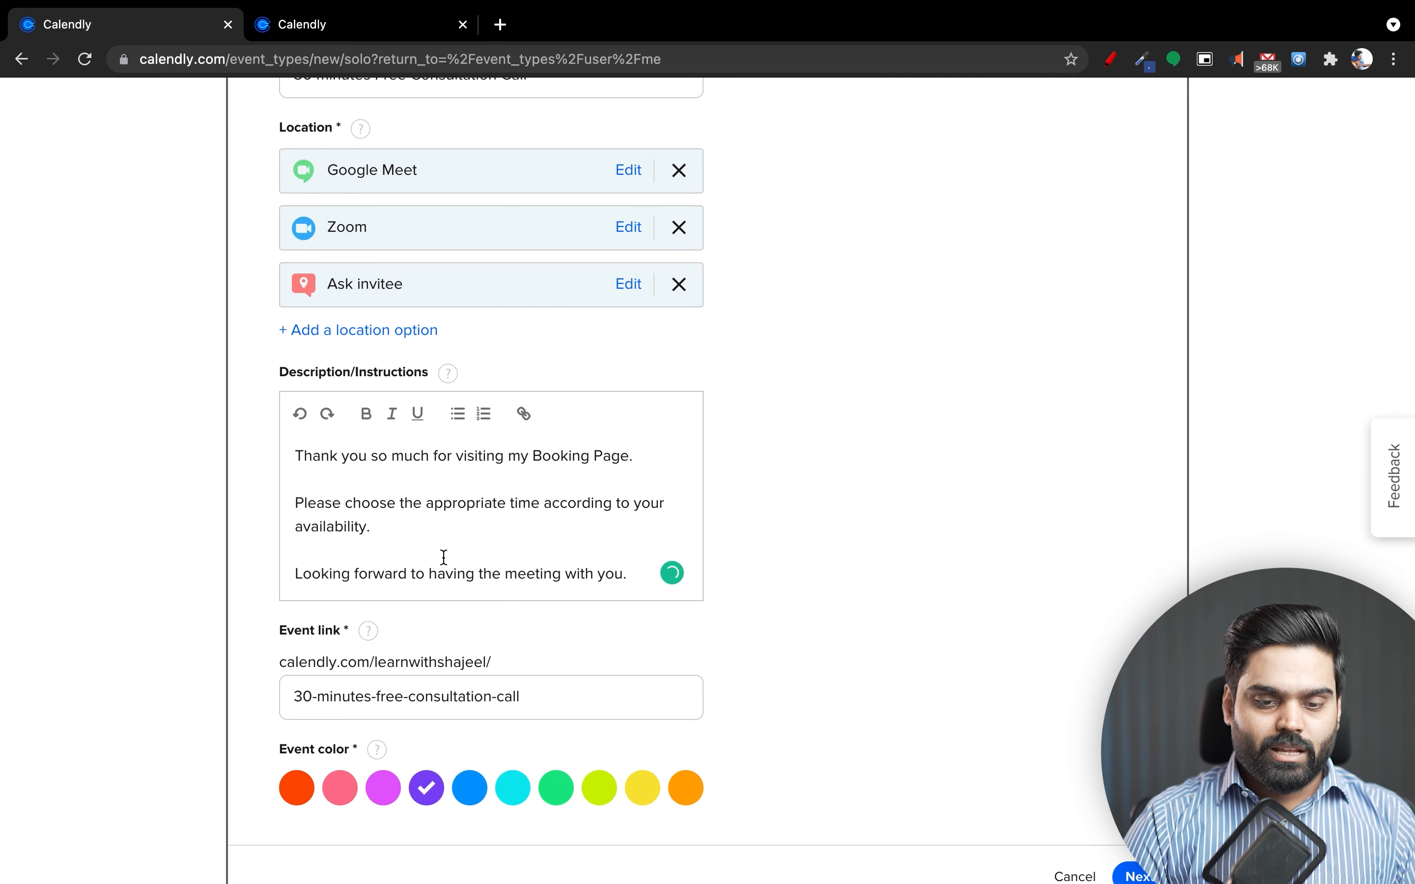
pyautogui.moveTo(634, 570); pyautogui.dragTo(293, 459)
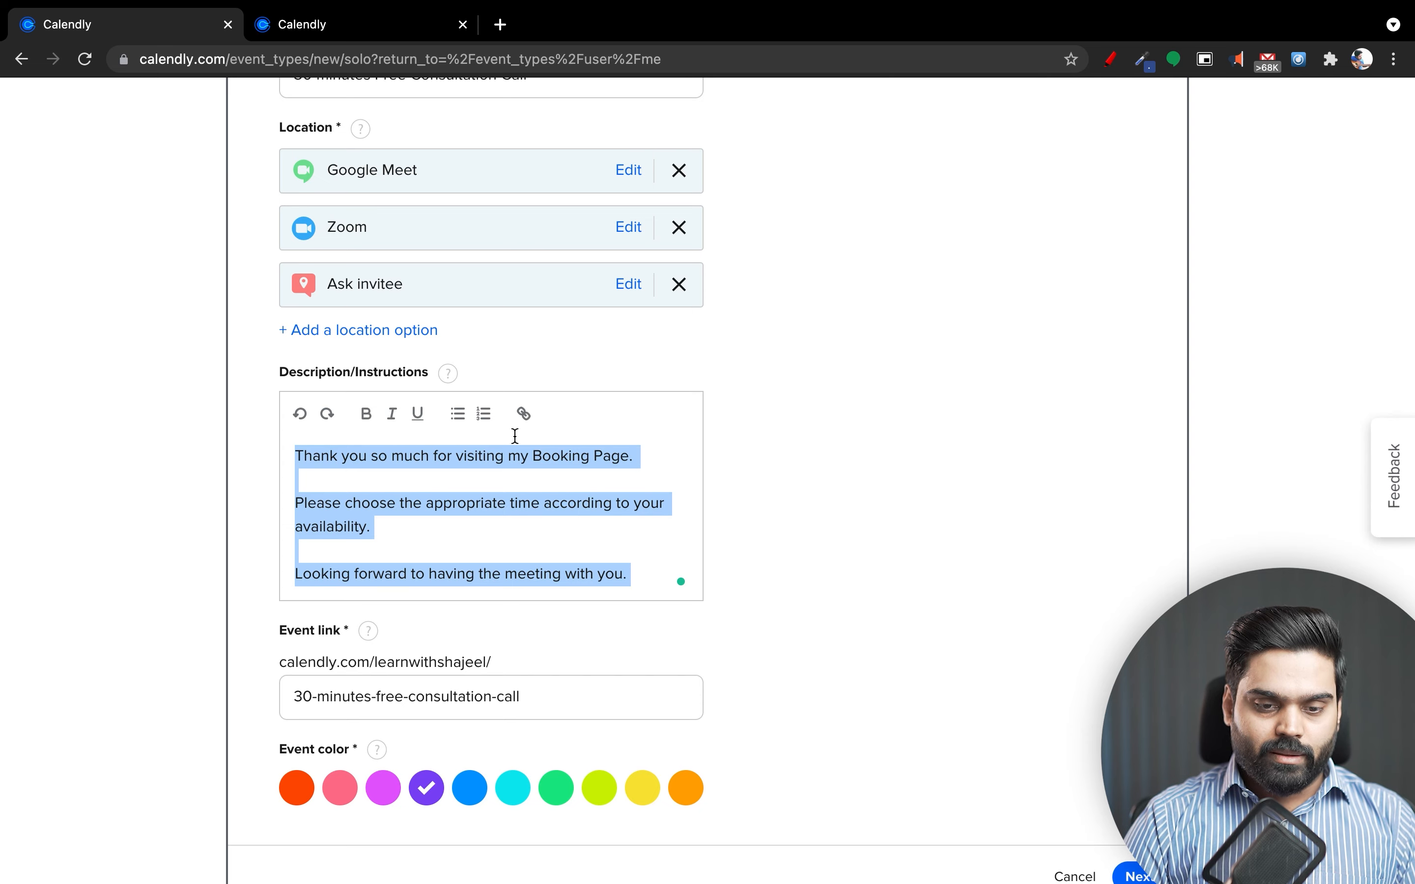
pyautogui.scroll(-3, 514, 435)
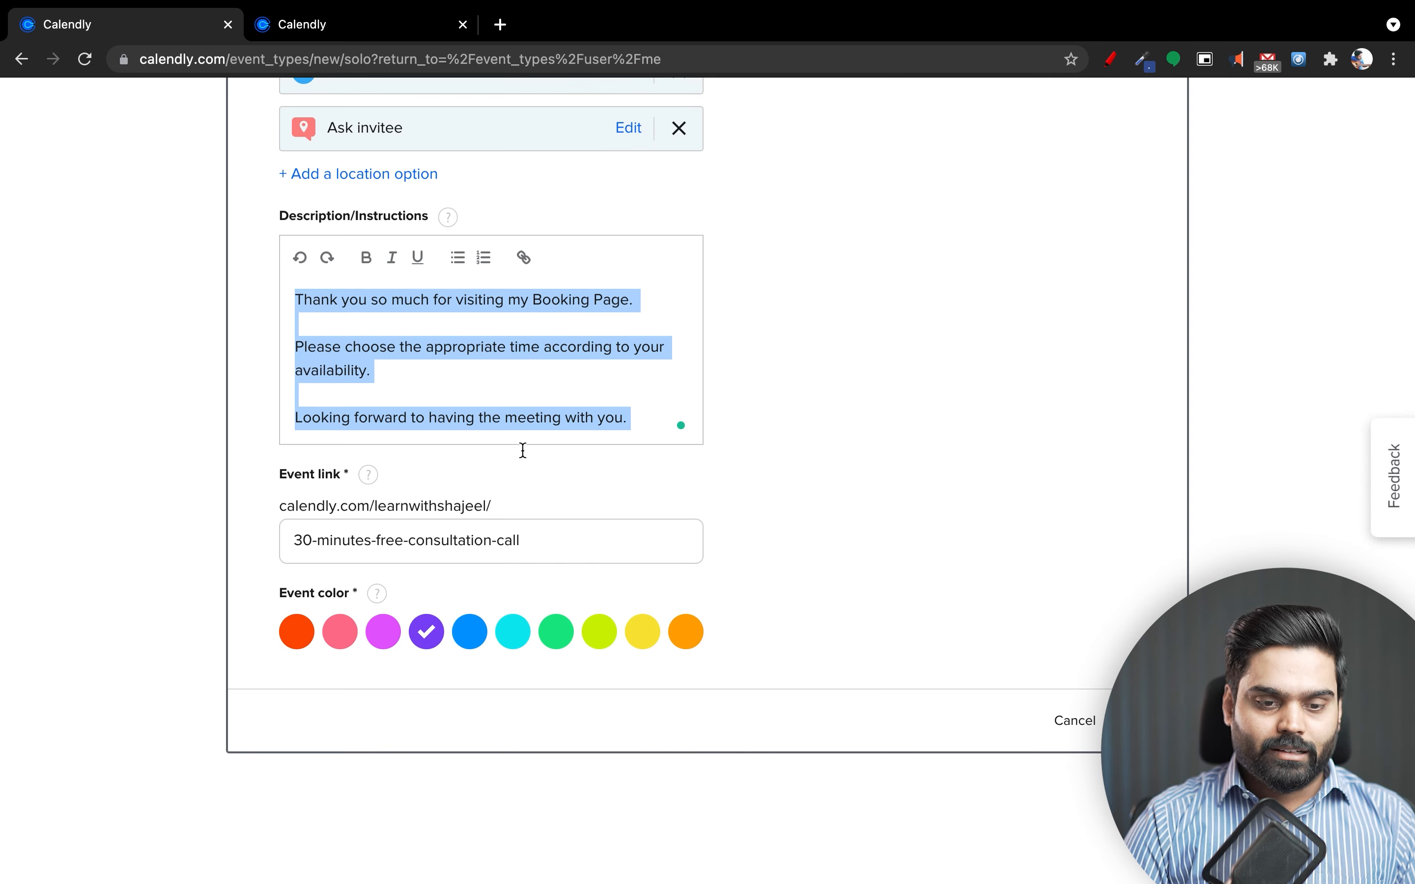
# Change the event link to 'freelance' and set the event colour to yellow.
pyautogui.click(541, 538)
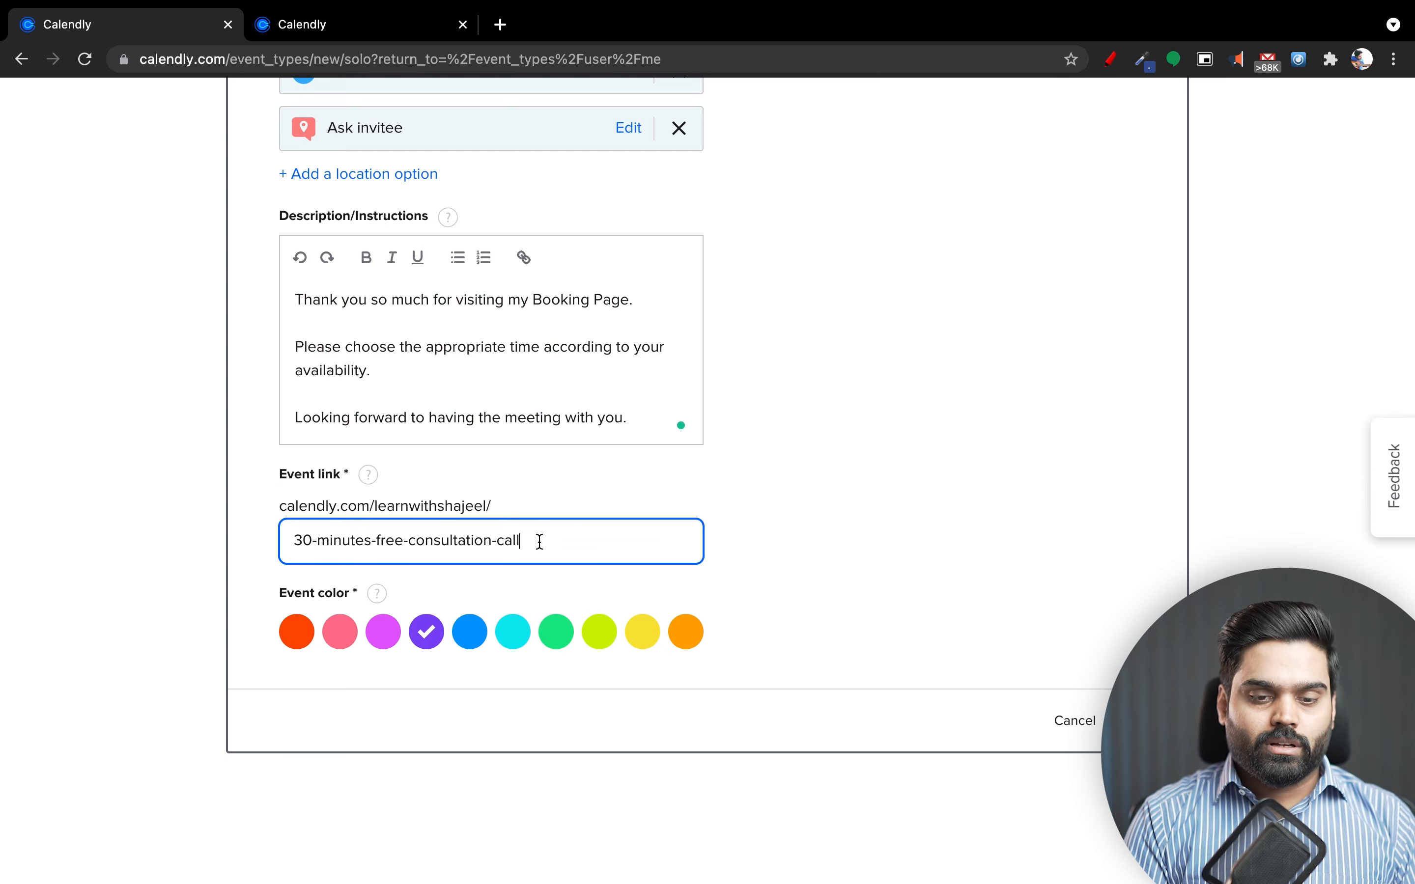
pyautogui.press('super+a')
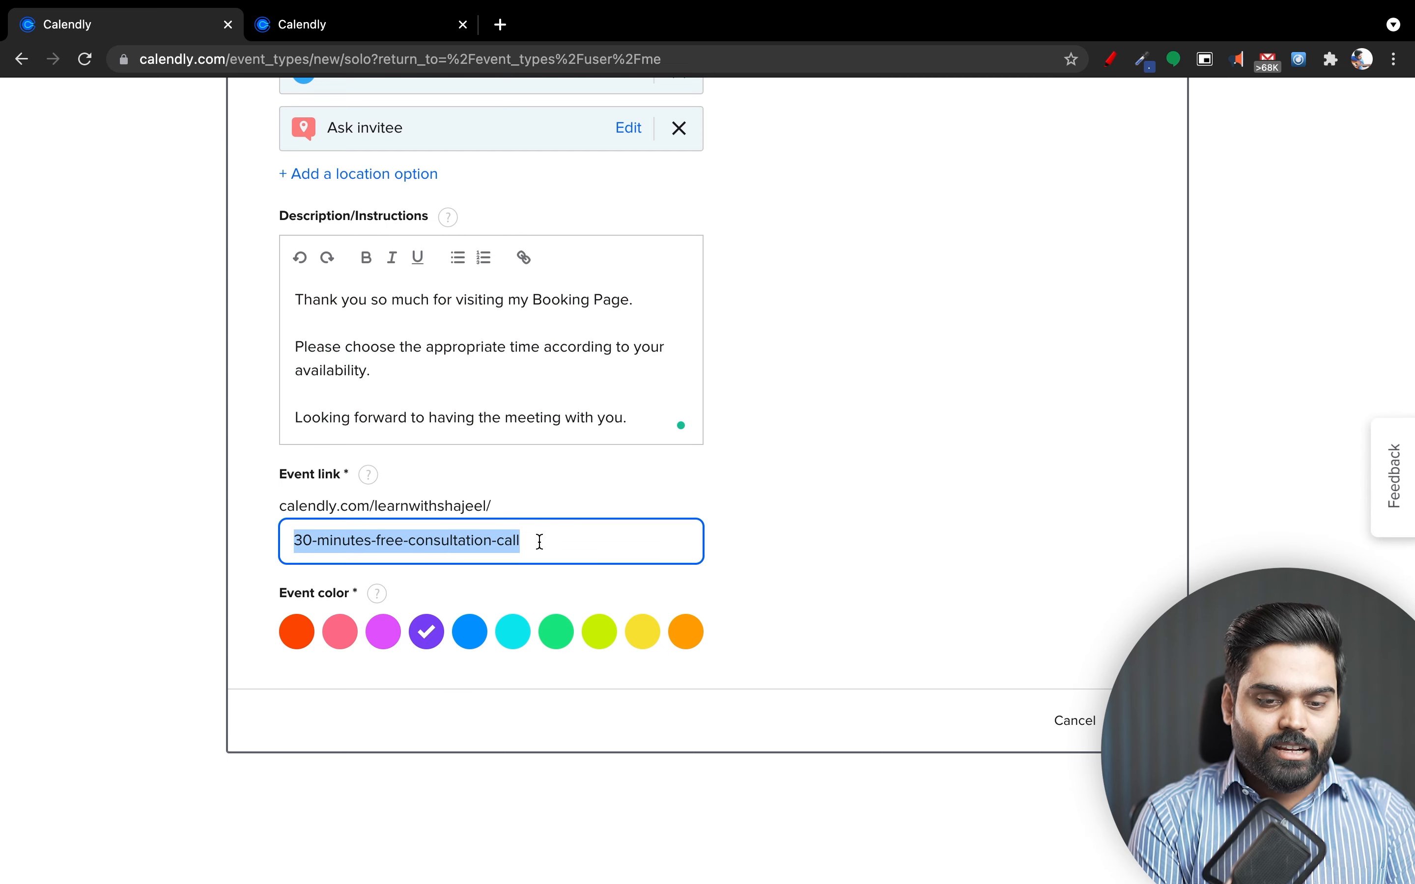
pyautogui.write('freelancer')
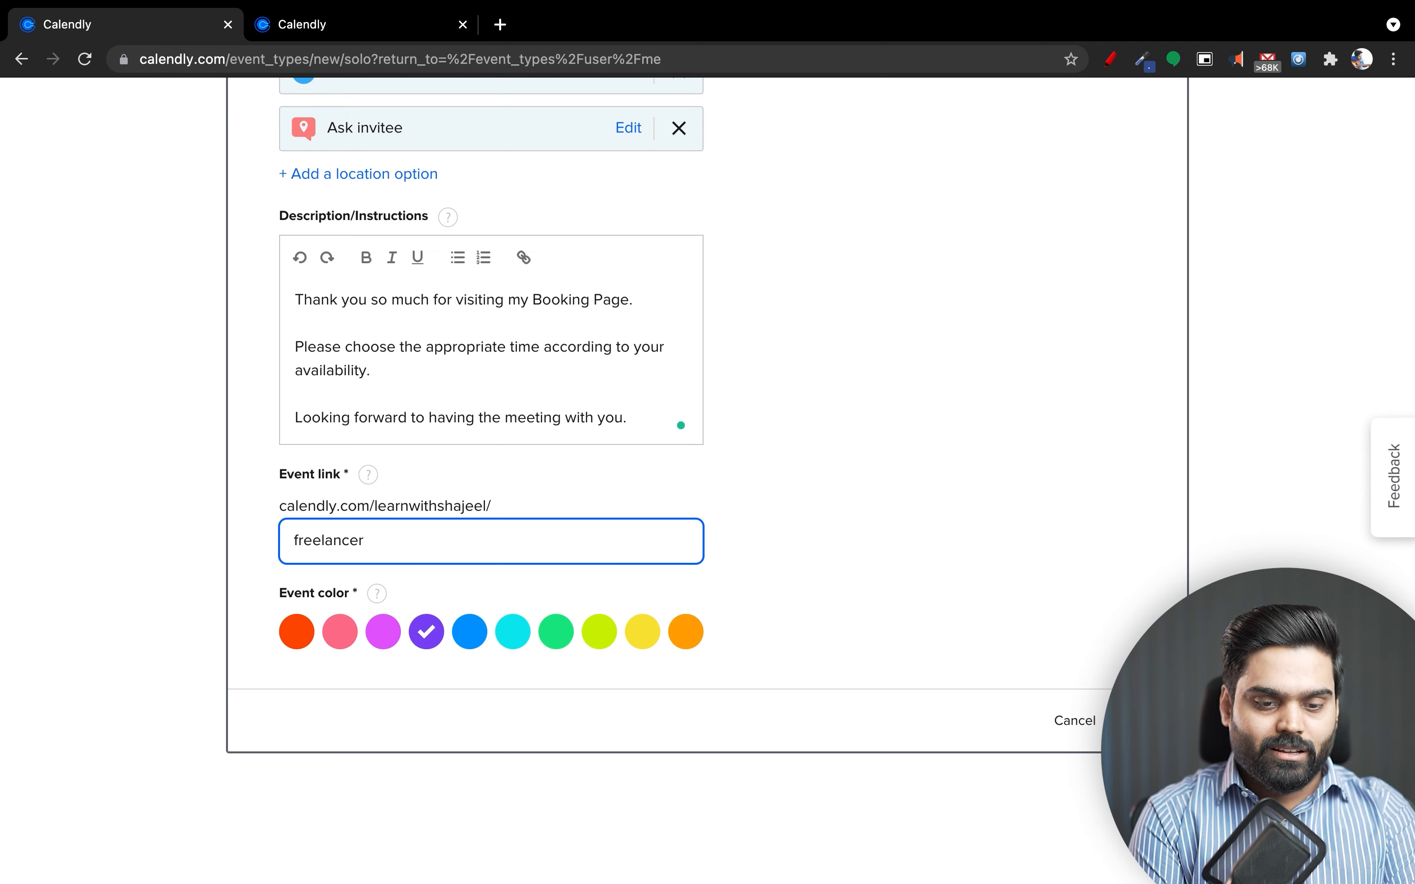
pyautogui.press('BackSpace')
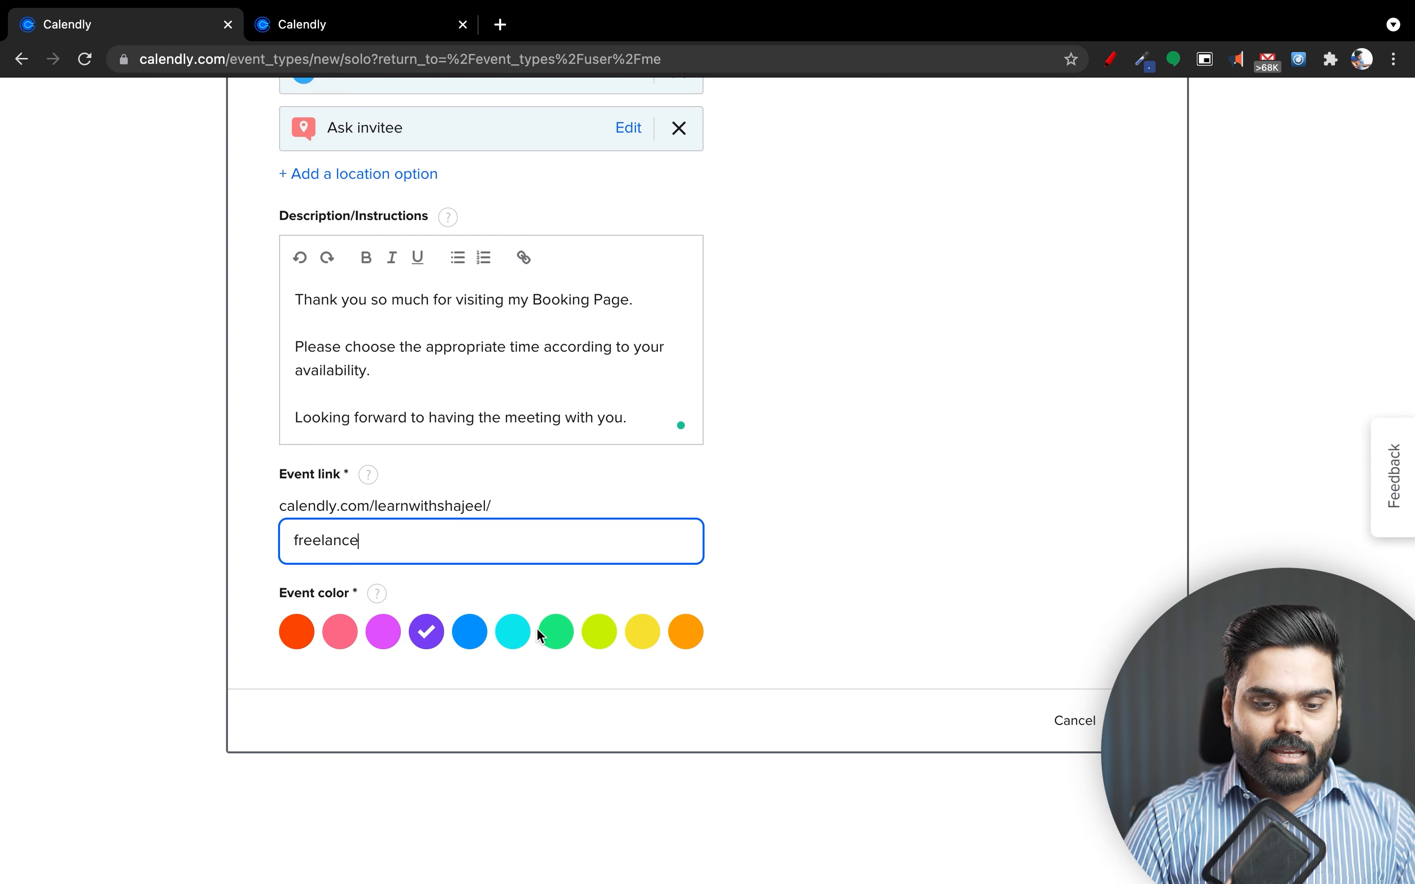
pyautogui.click(634, 649)
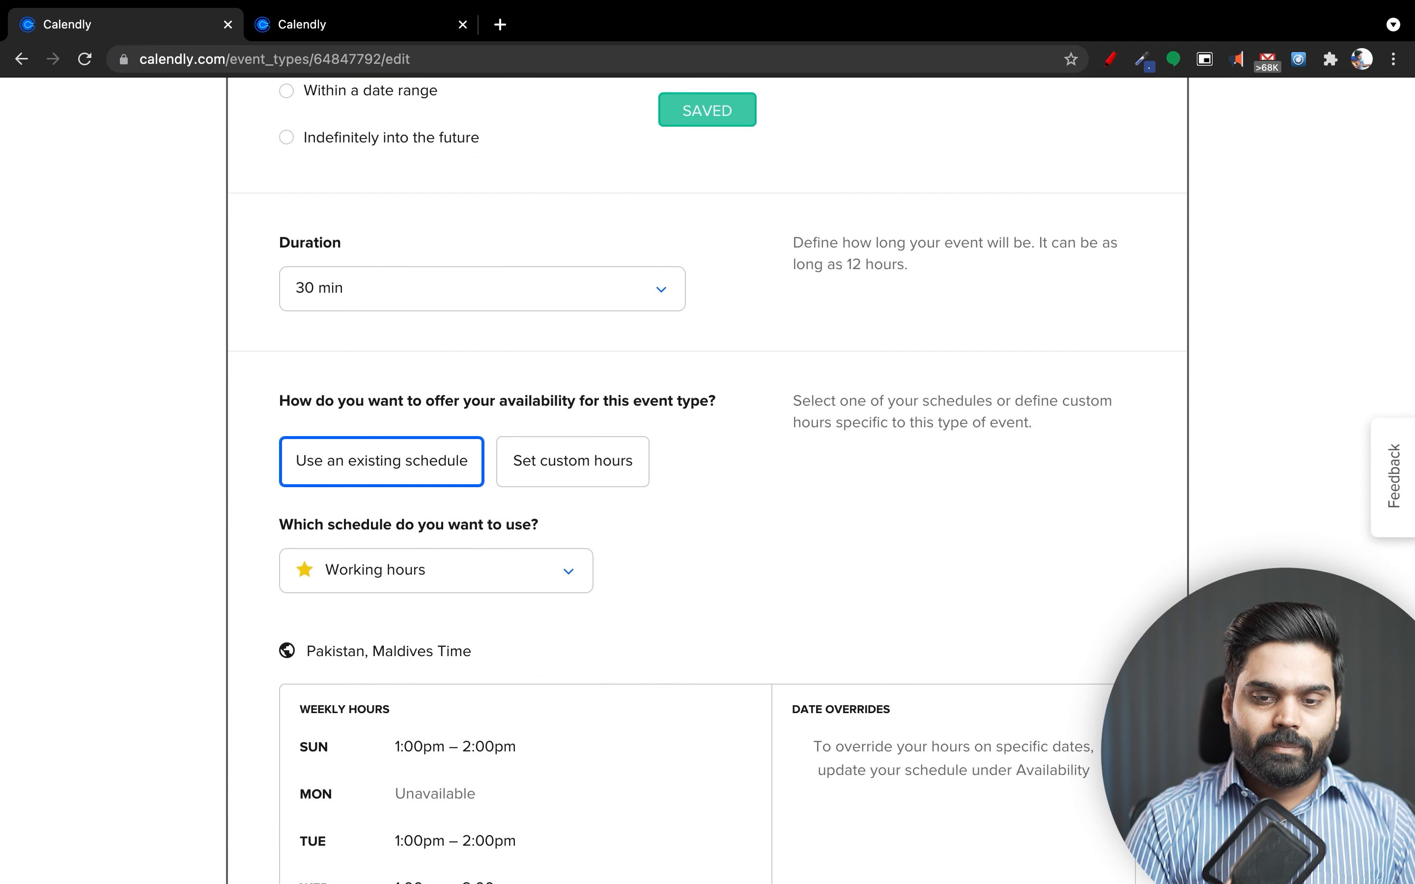
pyautogui.scroll(7, 816, 435)
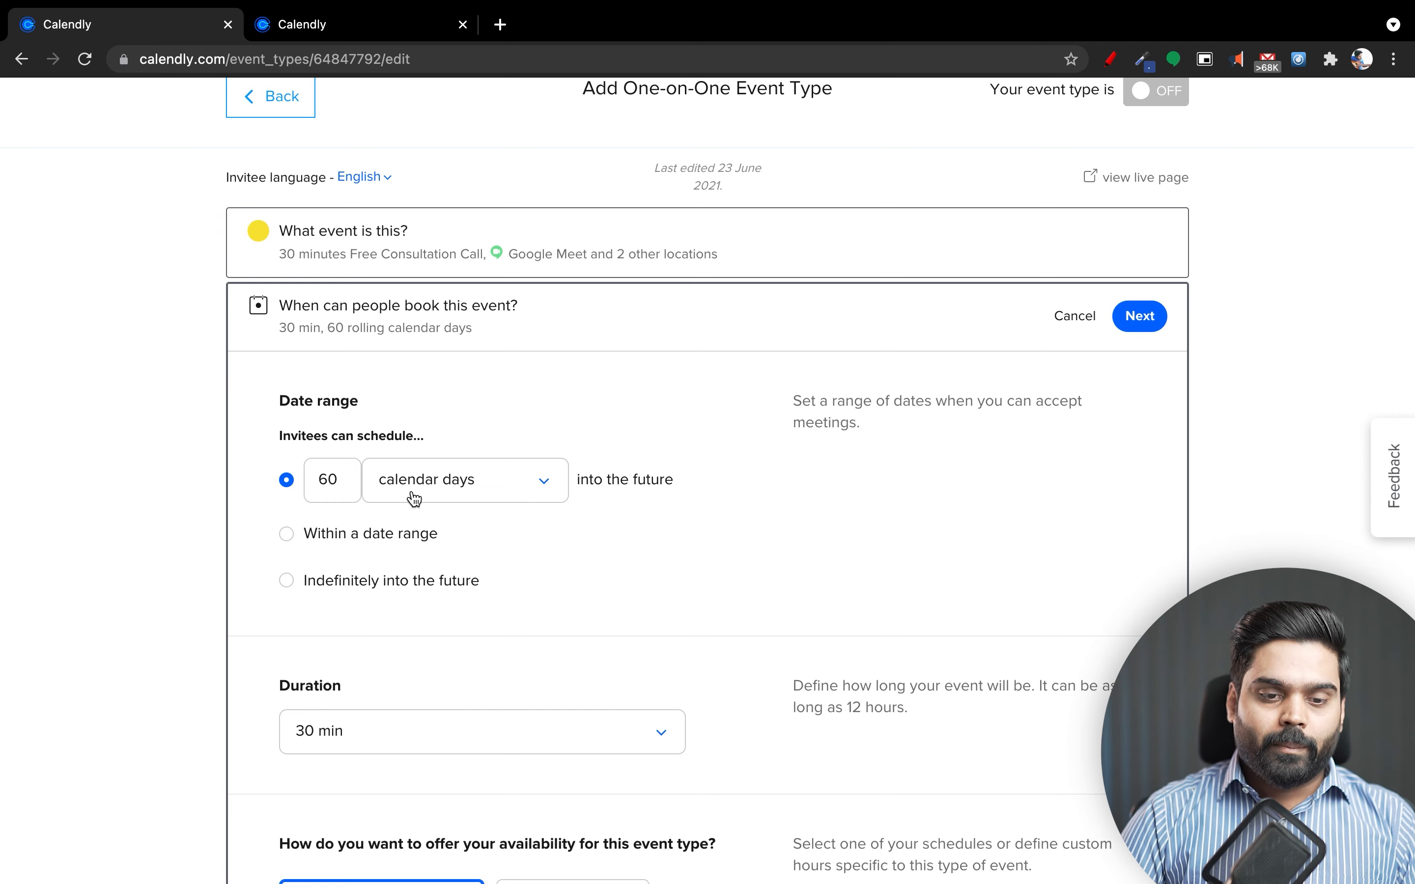
pyautogui.click(345, 486)
pyautogui.moveTo(345, 487); pyautogui.dragTo(316, 486)
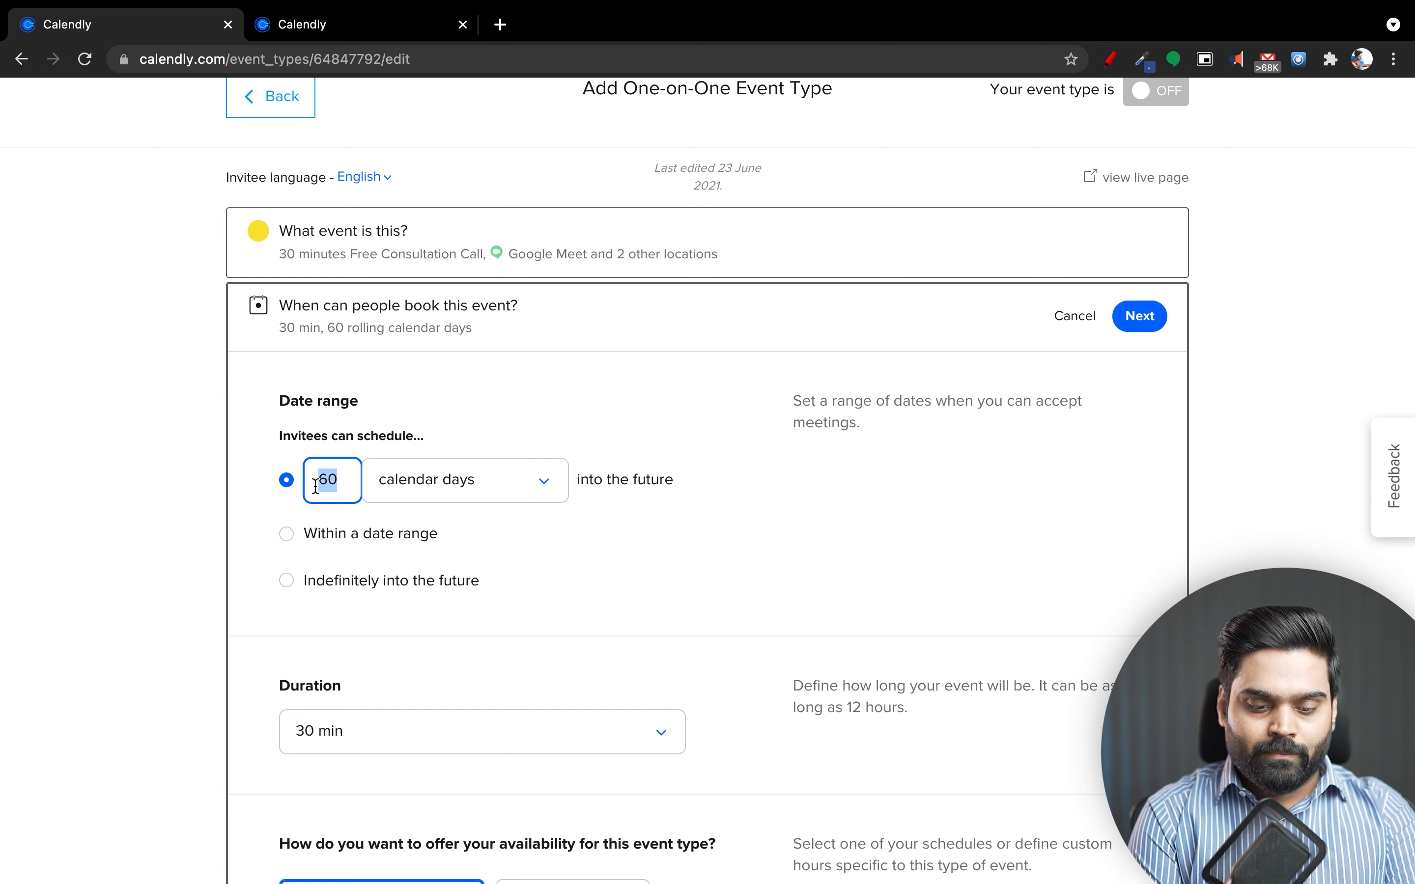
# Limit bookings to 5 calendar days into the future, keeping calendar days as the count.
pyautogui.write('5')
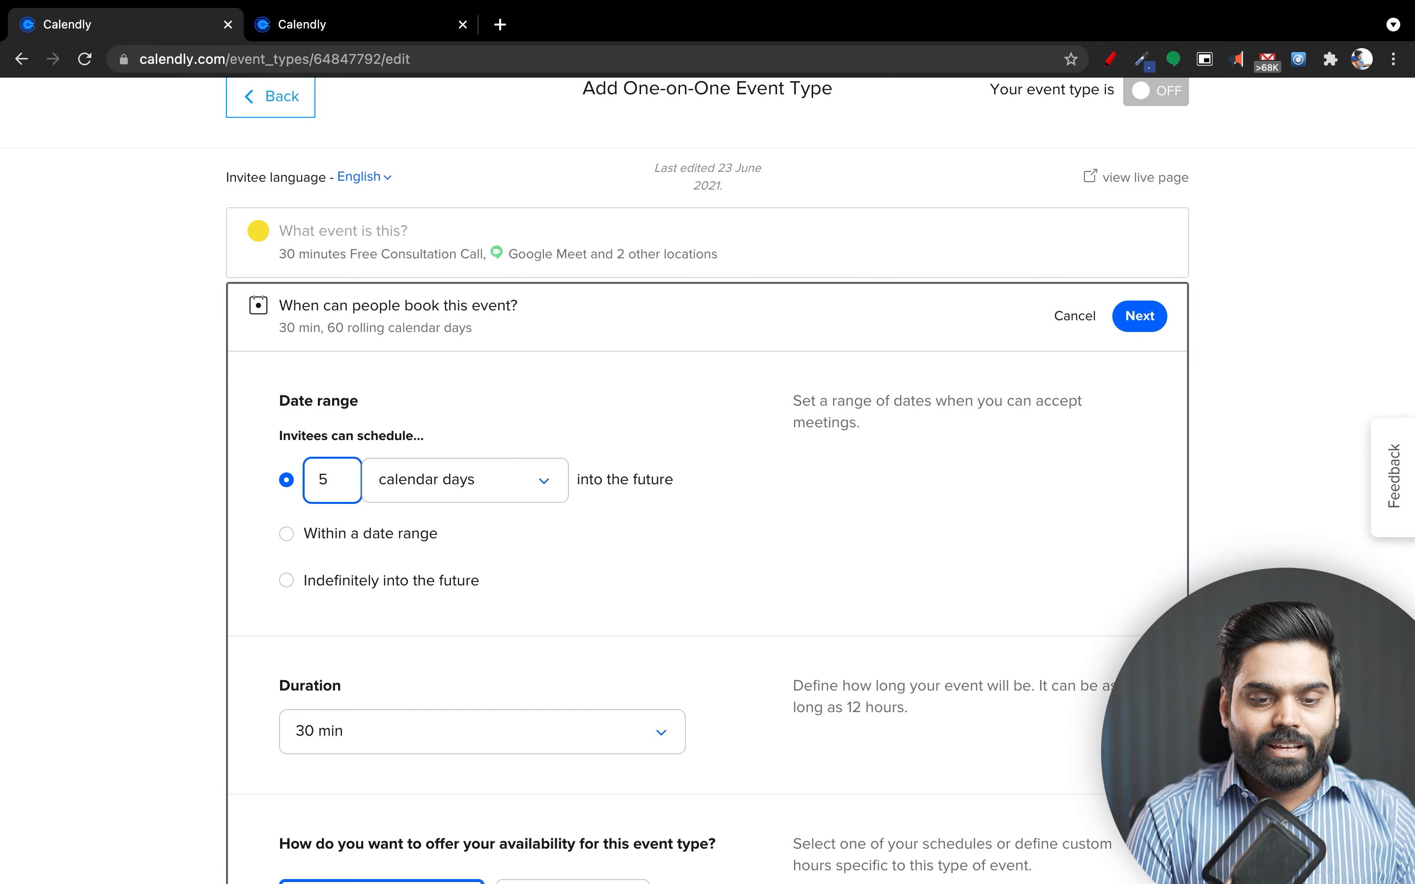
pyautogui.click(419, 498)
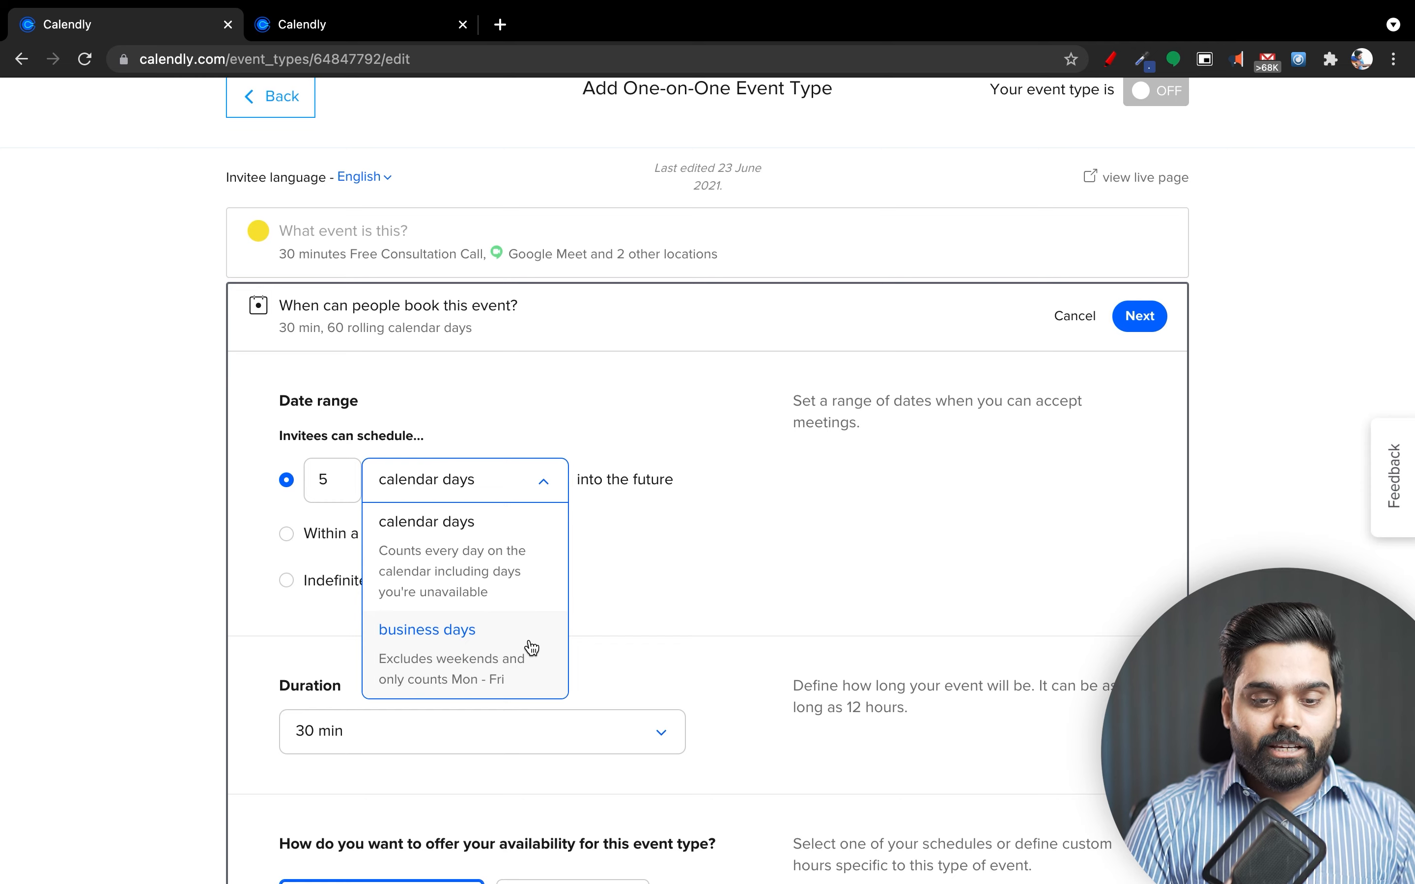
pyautogui.click(469, 539)
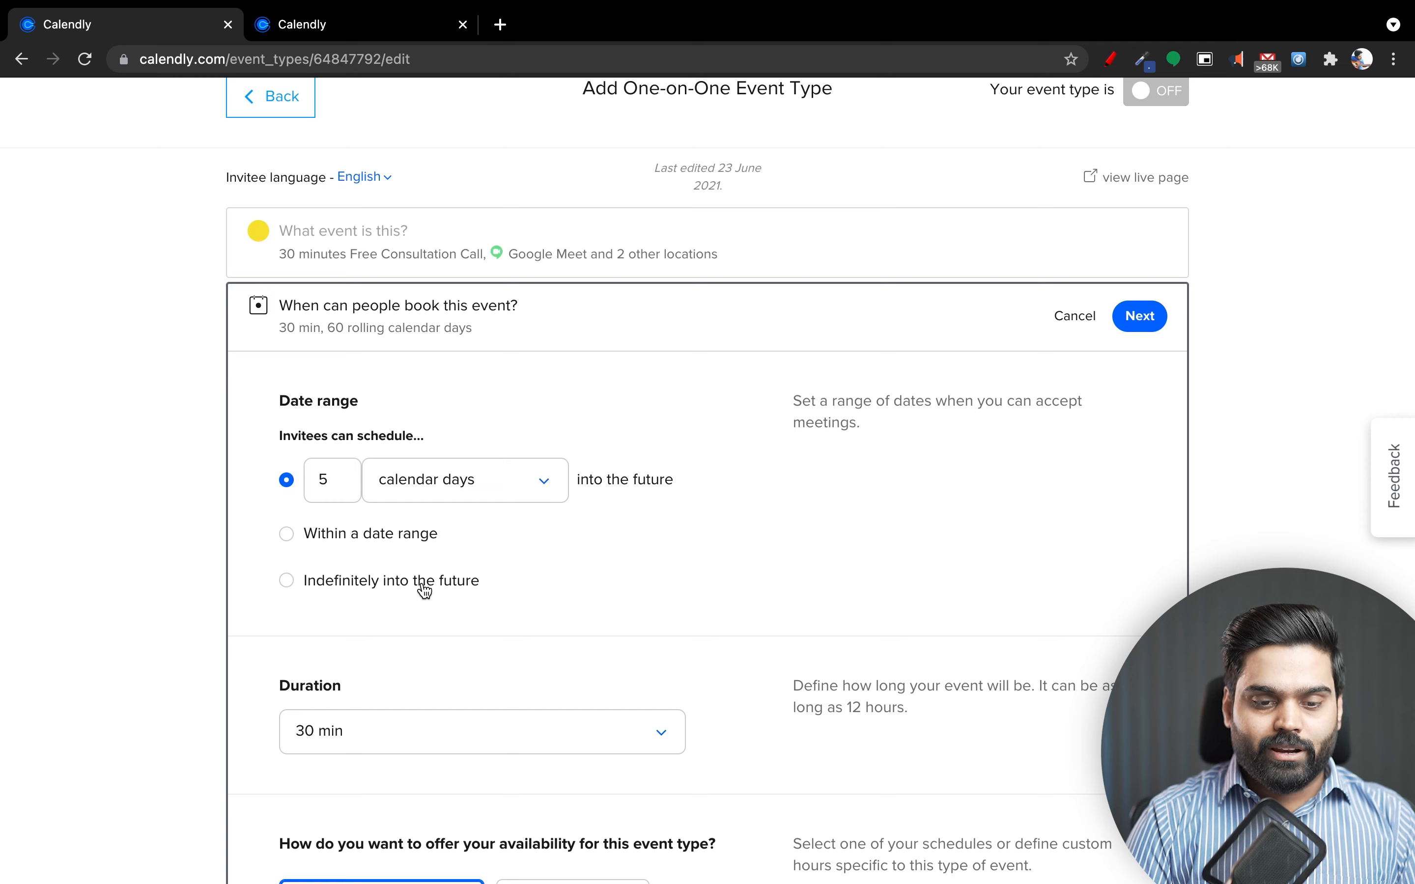
pyautogui.click(351, 491)
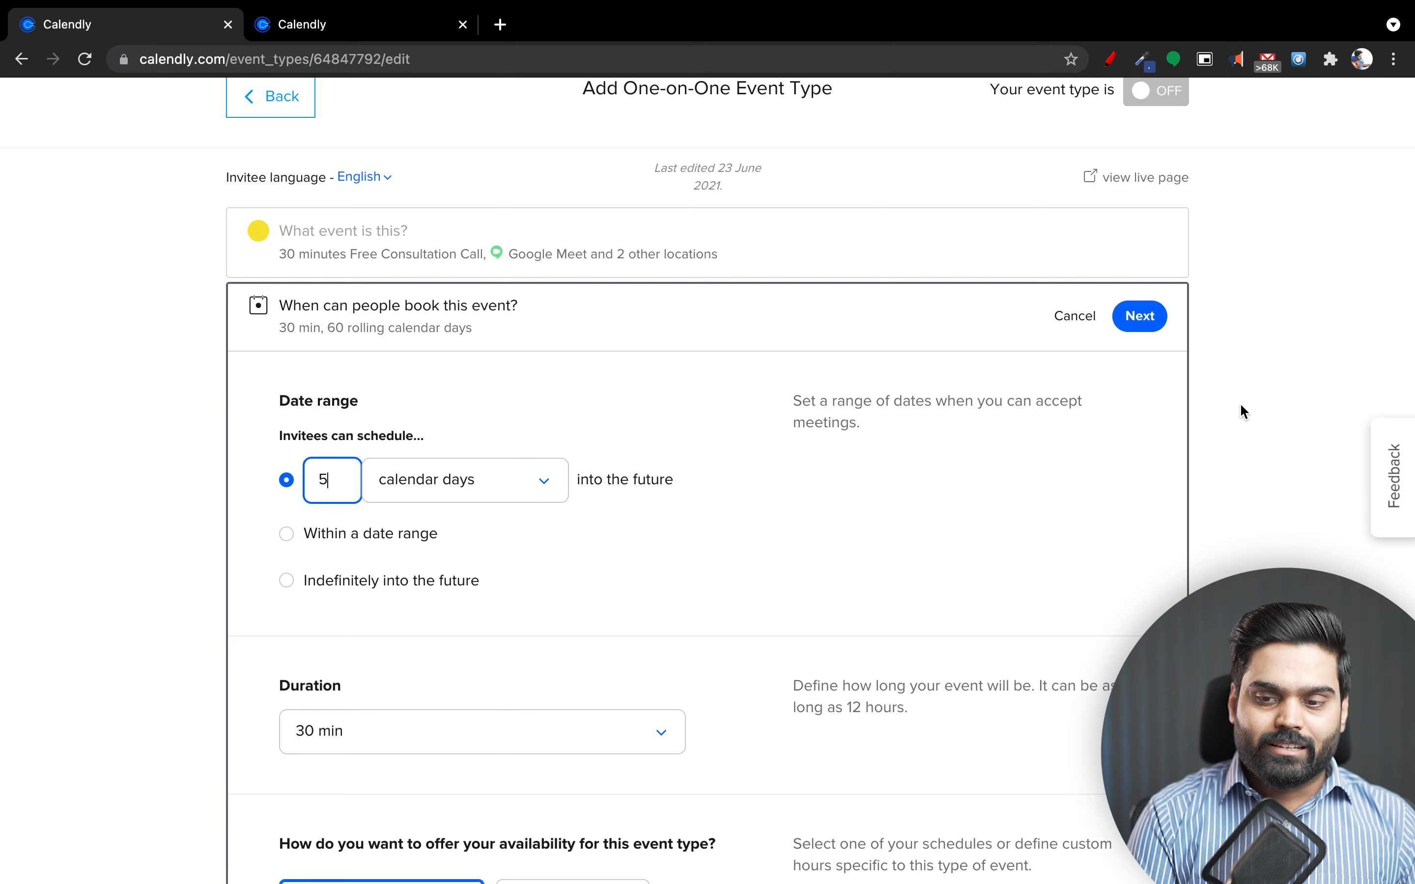
pyautogui.scroll(-4, 704, 632)
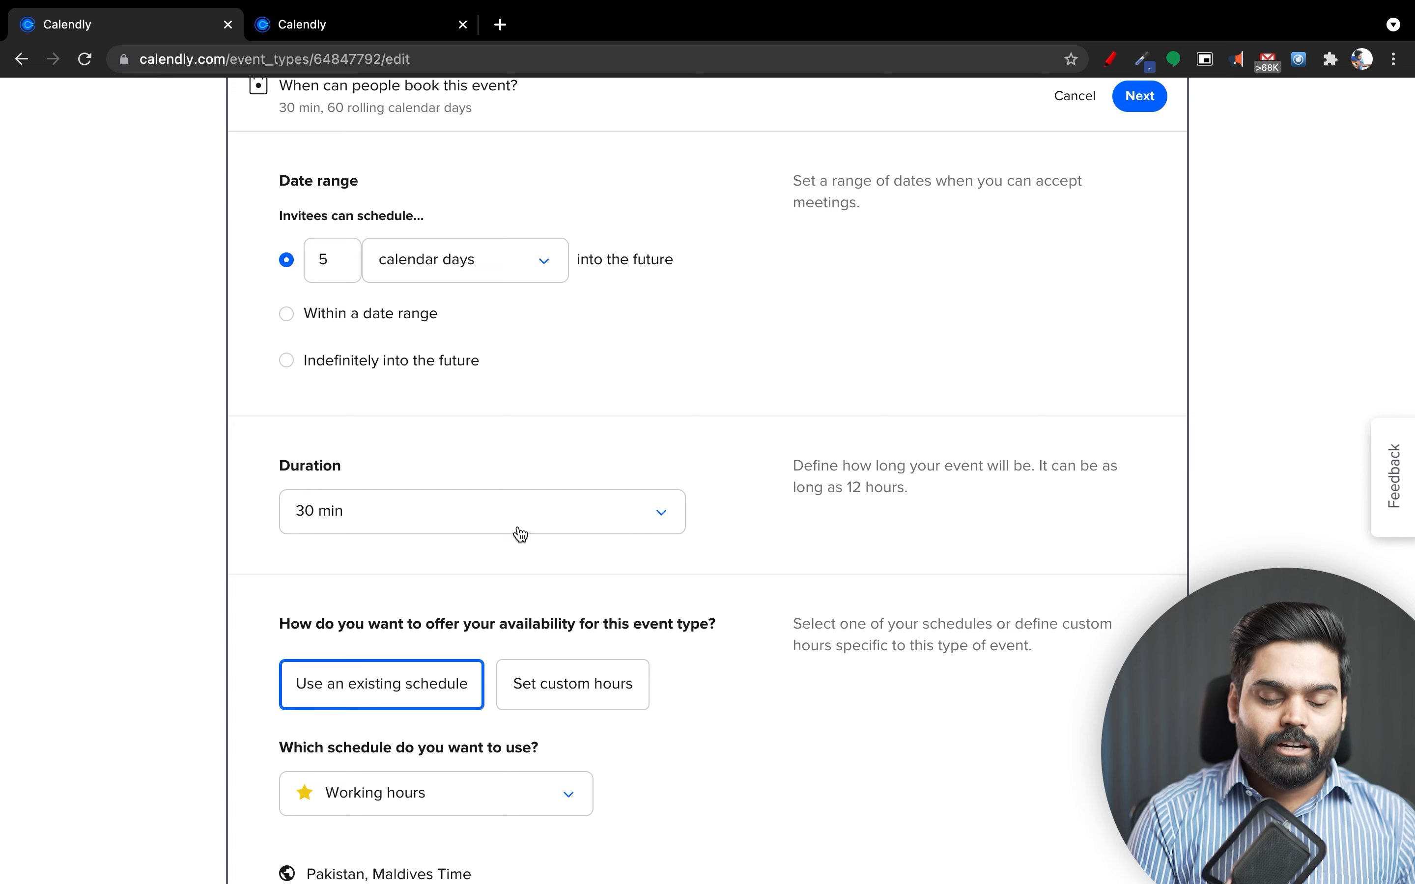
pyautogui.scroll(-3, 520, 534)
pyautogui.click(422, 325)
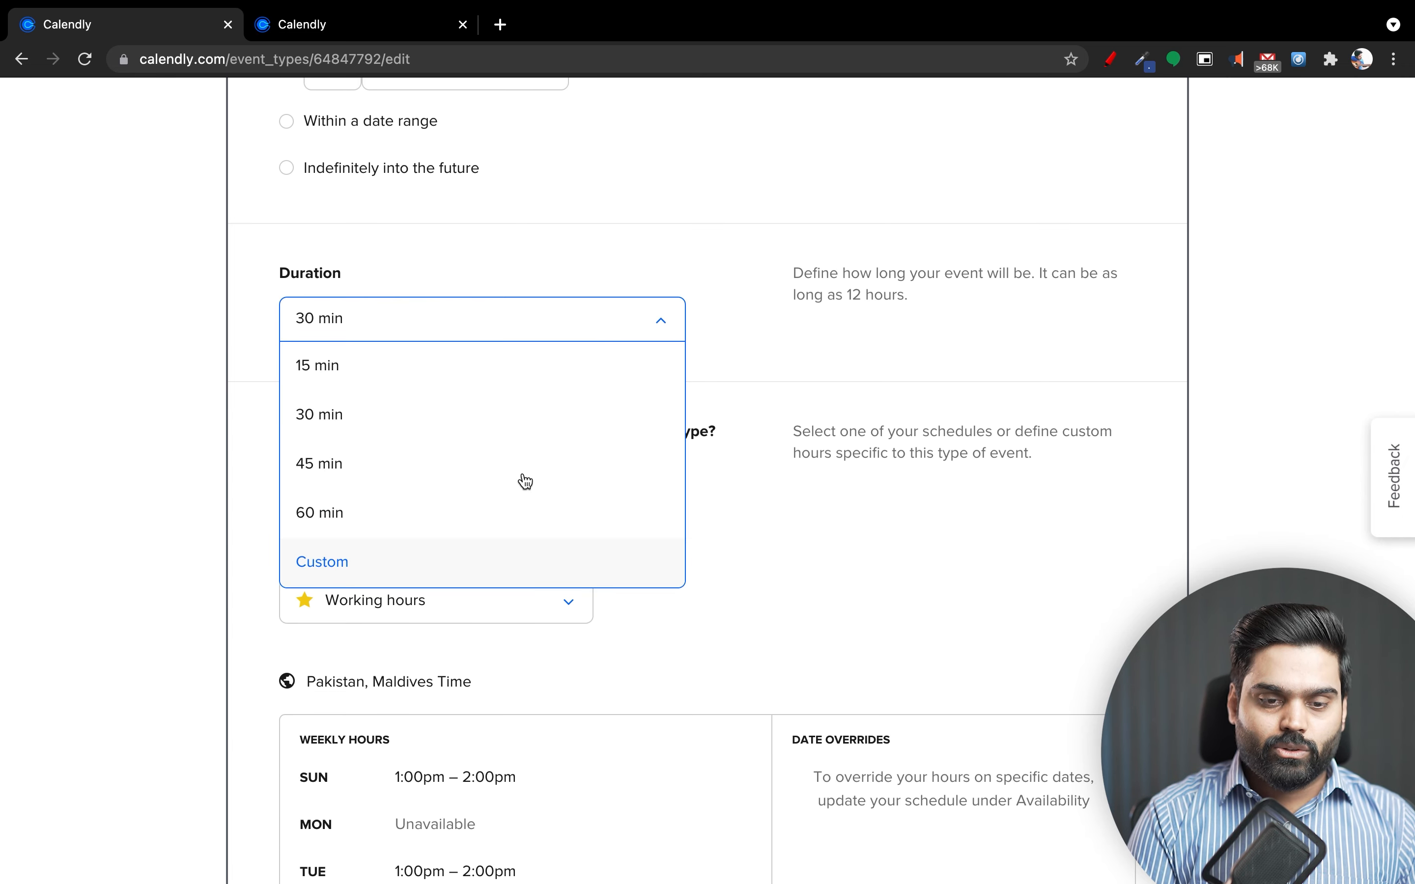
pyautogui.scroll(-1, 514, 497)
pyautogui.click(845, 407)
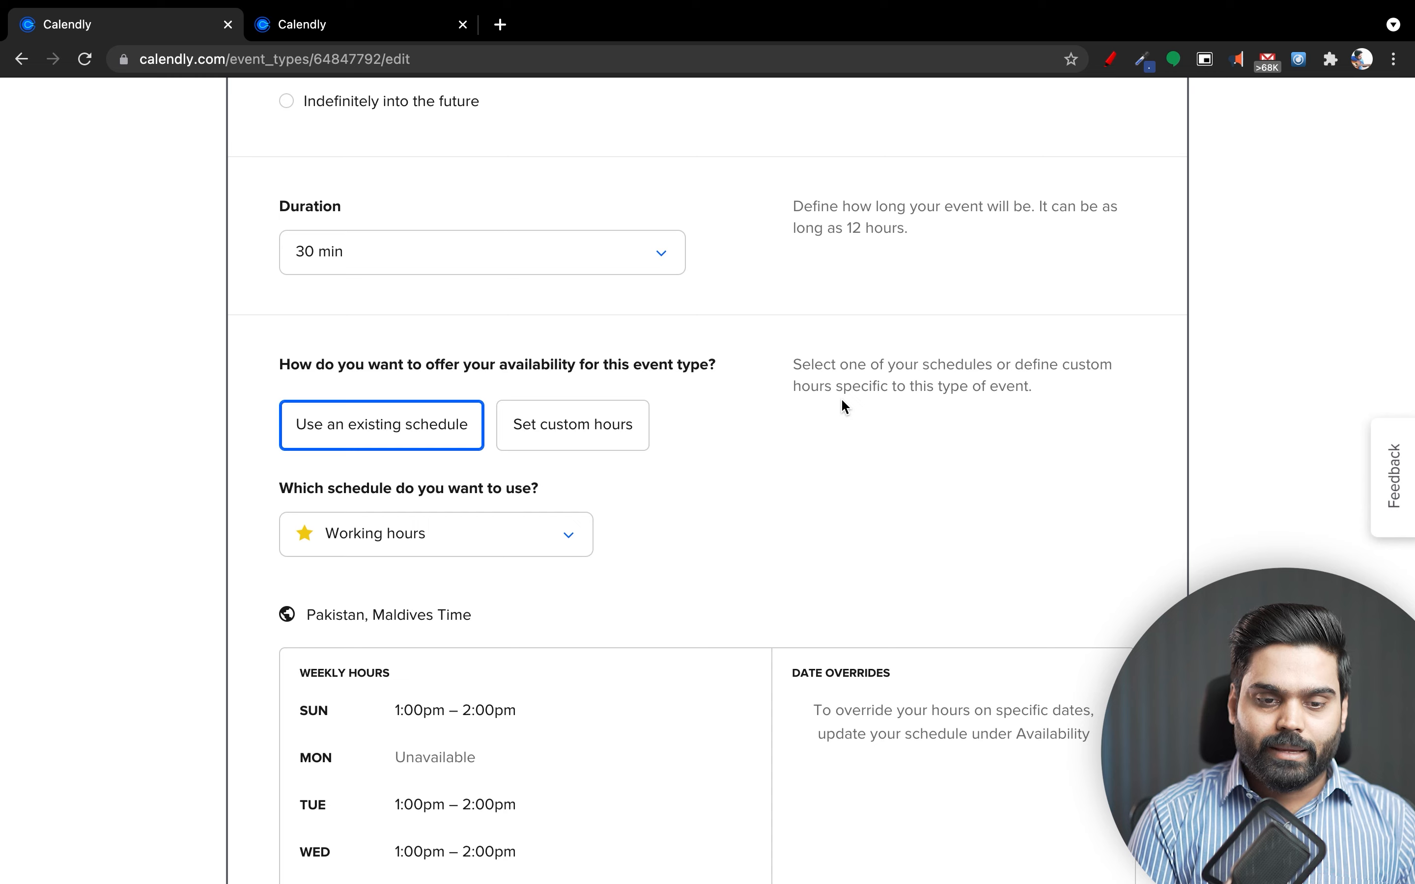
pyautogui.scroll(1, 845, 406)
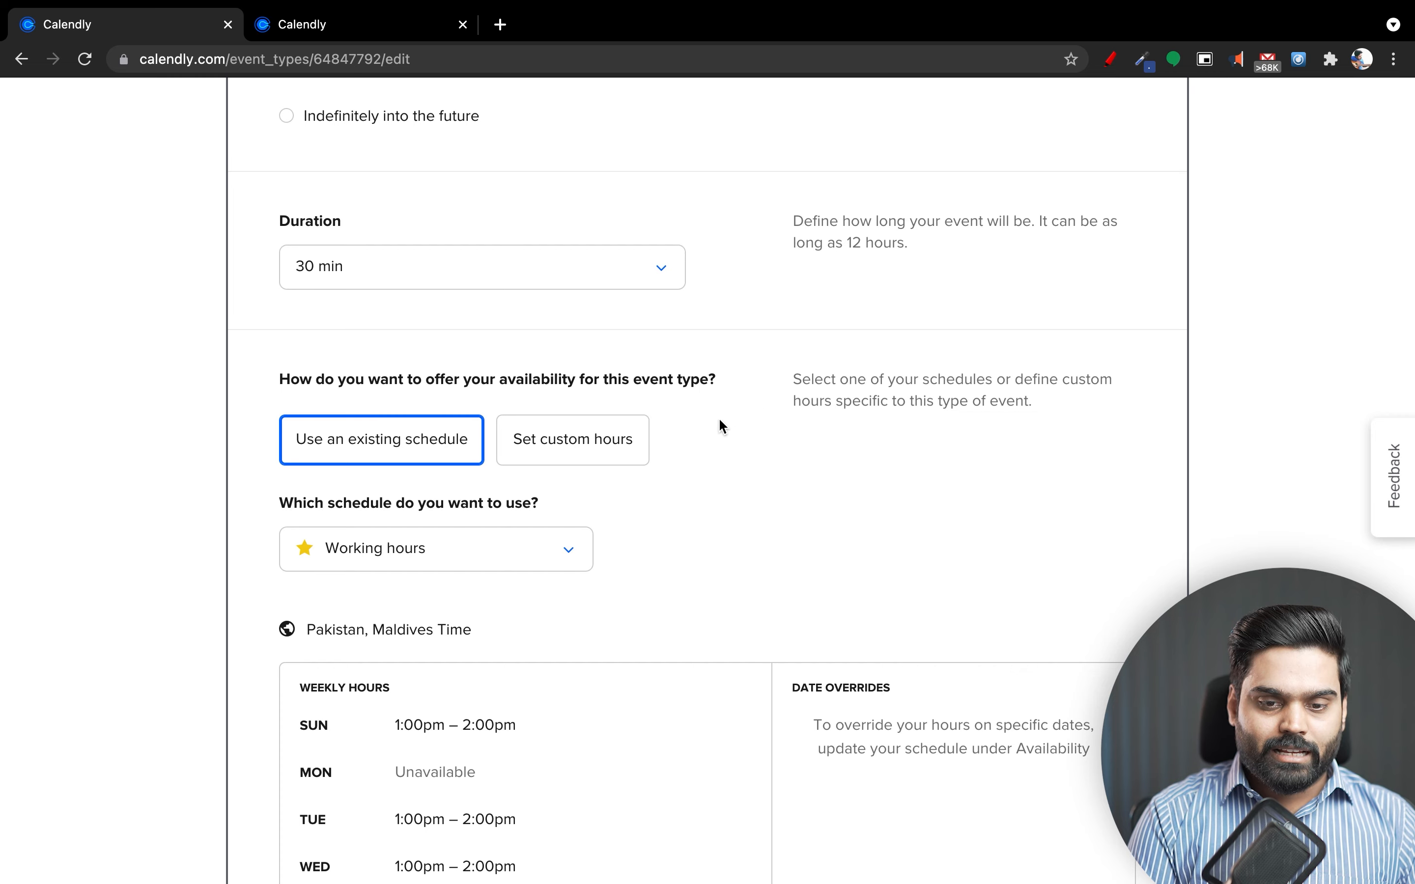
# Switch the event's availability to custom weekly hours.
pyautogui.click(646, 459)
pyautogui.scroll(-7, 651, 462)
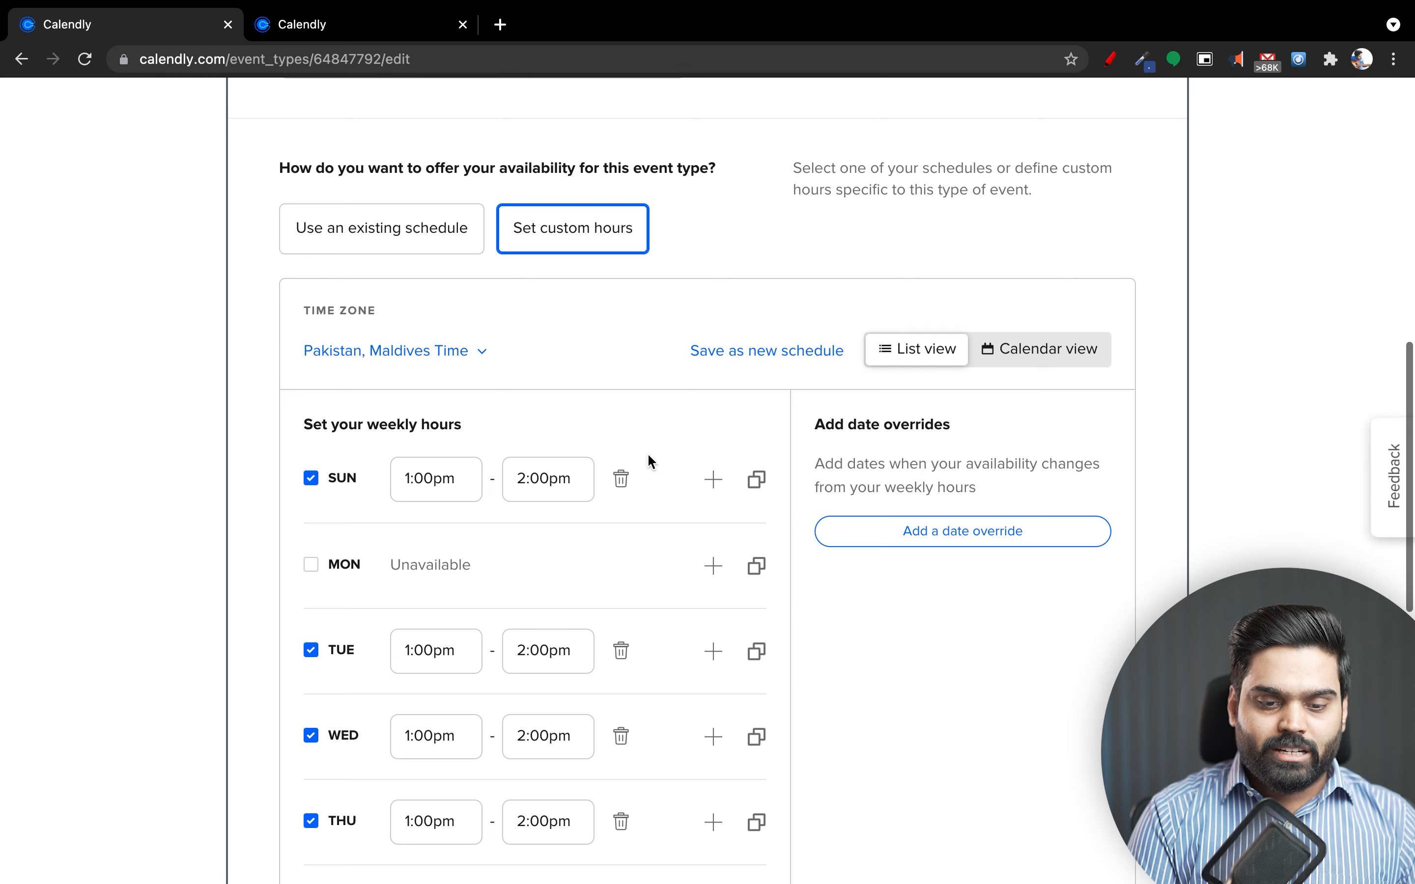
pyautogui.scroll(4, 649, 456)
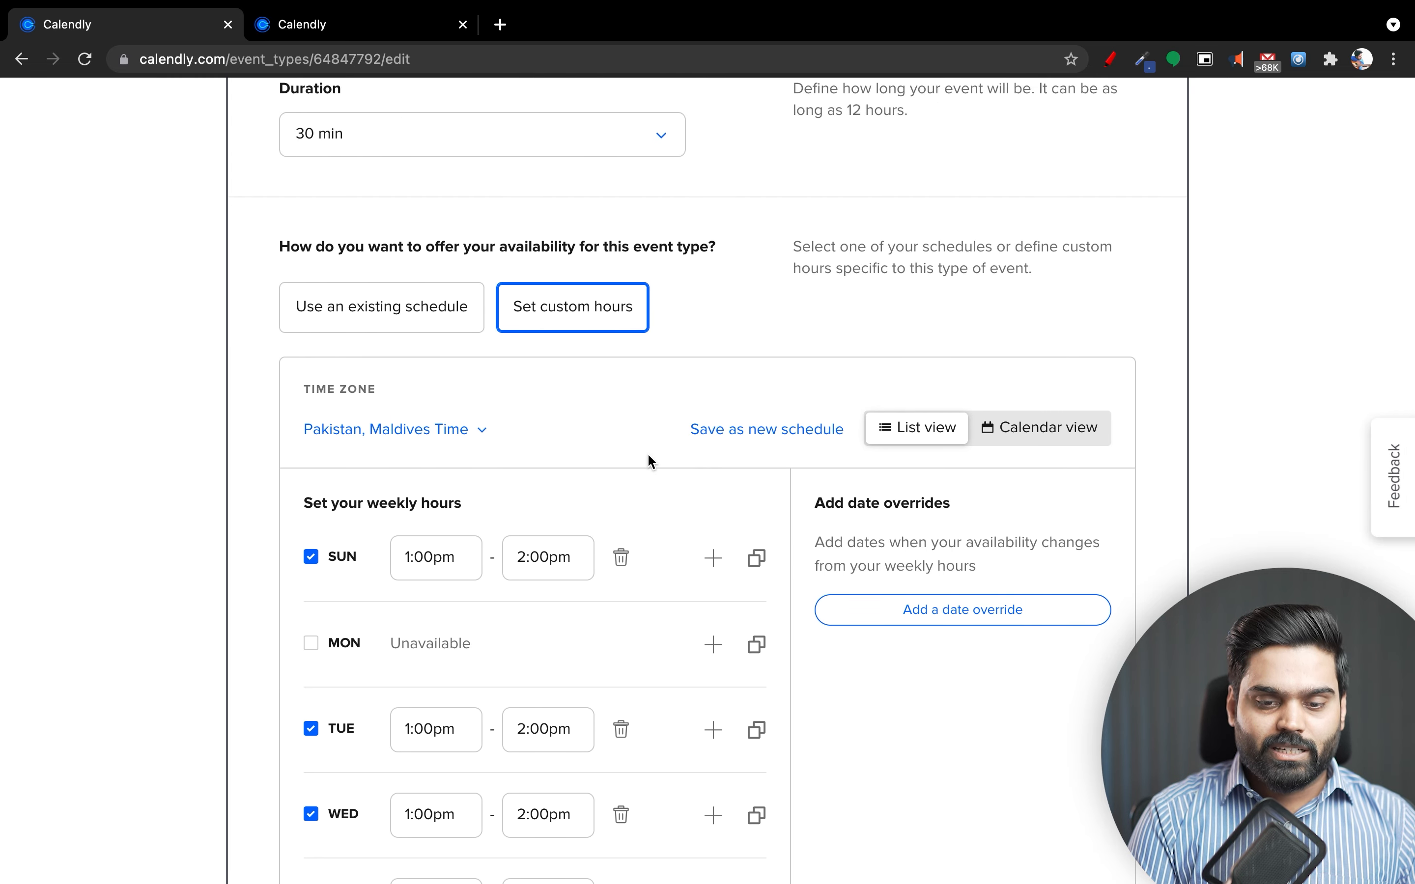
pyautogui.scroll(-3, 651, 462)
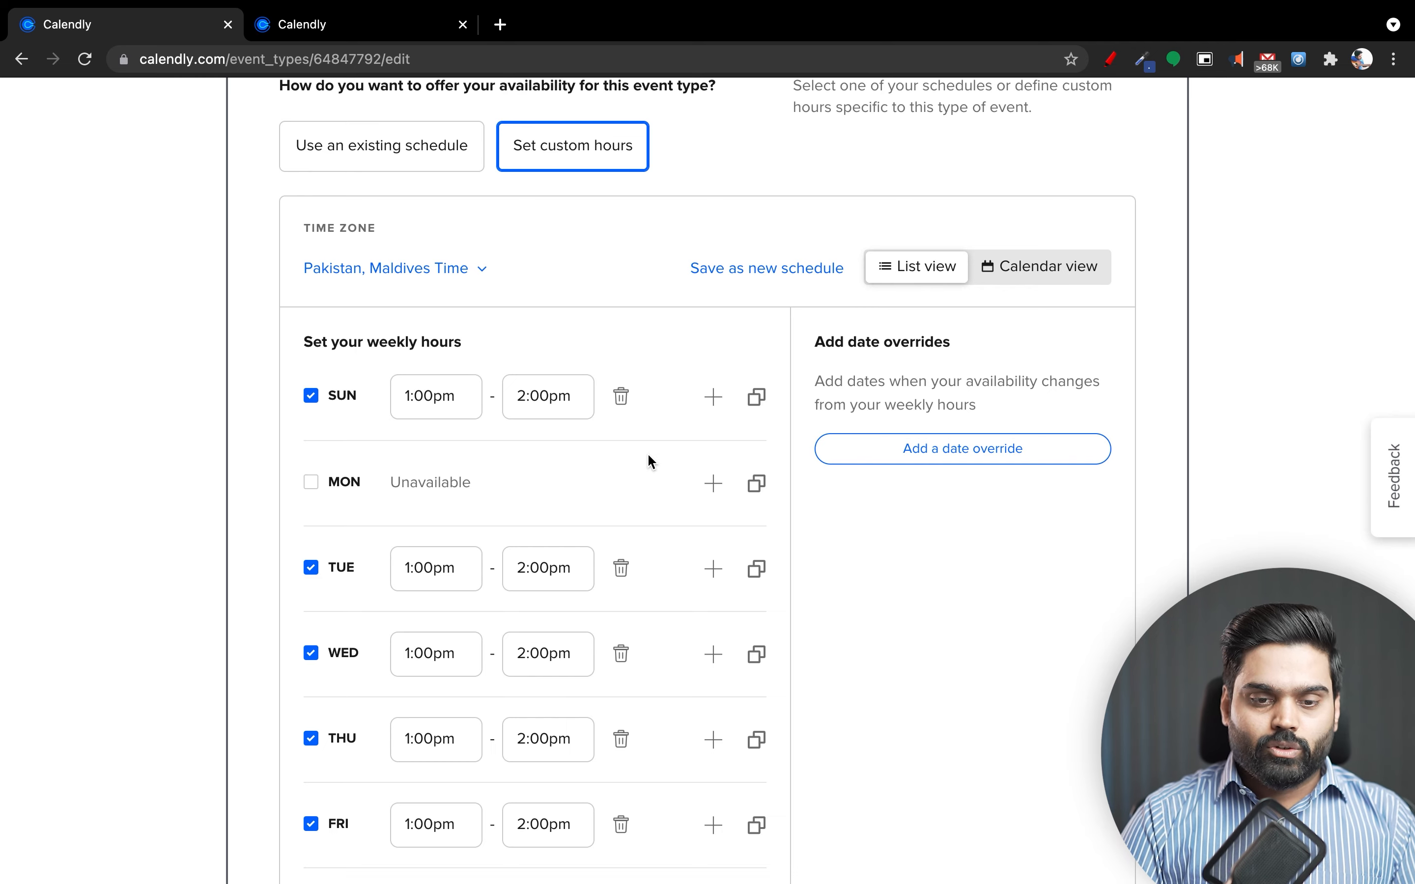
# Change Sunday's start time from 1:00pm to 4:00pm.
pyautogui.click(464, 409)
pyautogui.scroll(-5, 468, 553)
pyautogui.scroll(-3, 470, 553)
pyautogui.scroll(5, 471, 553)
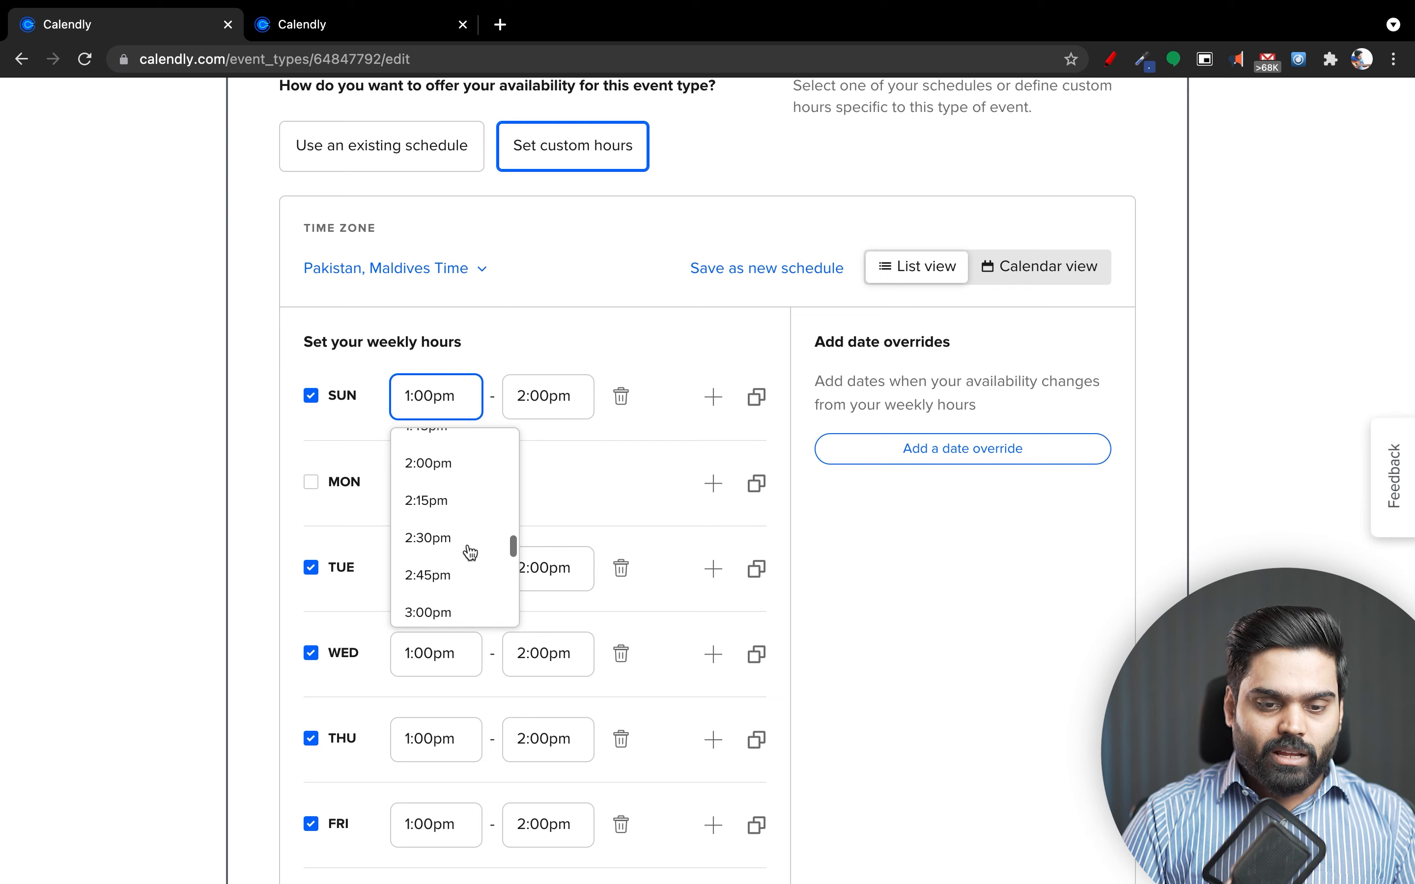
pyautogui.click(569, 474)
pyautogui.click(540, 396)
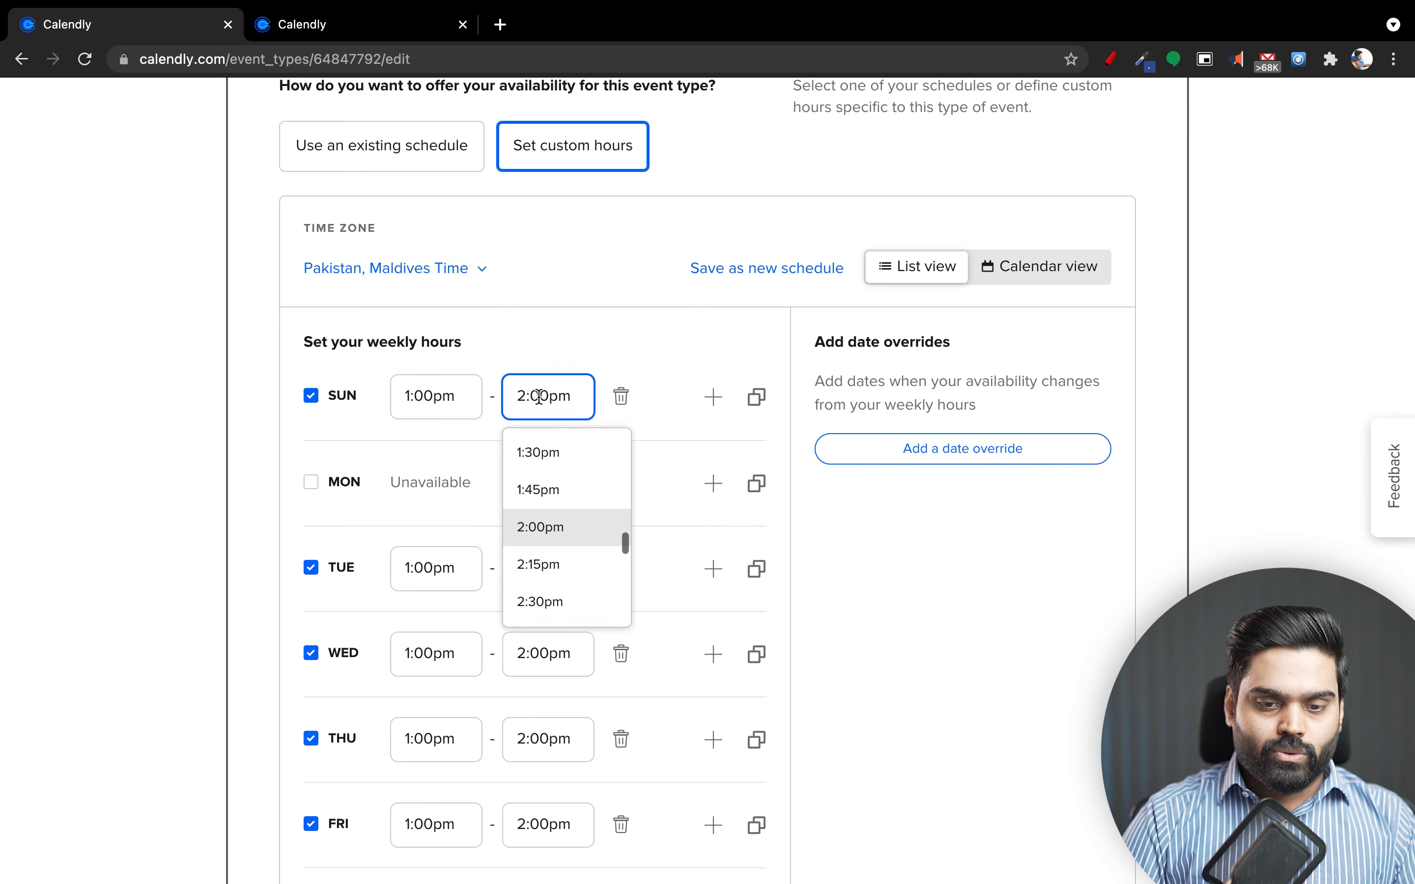
pyautogui.scroll(-2, 600, 568)
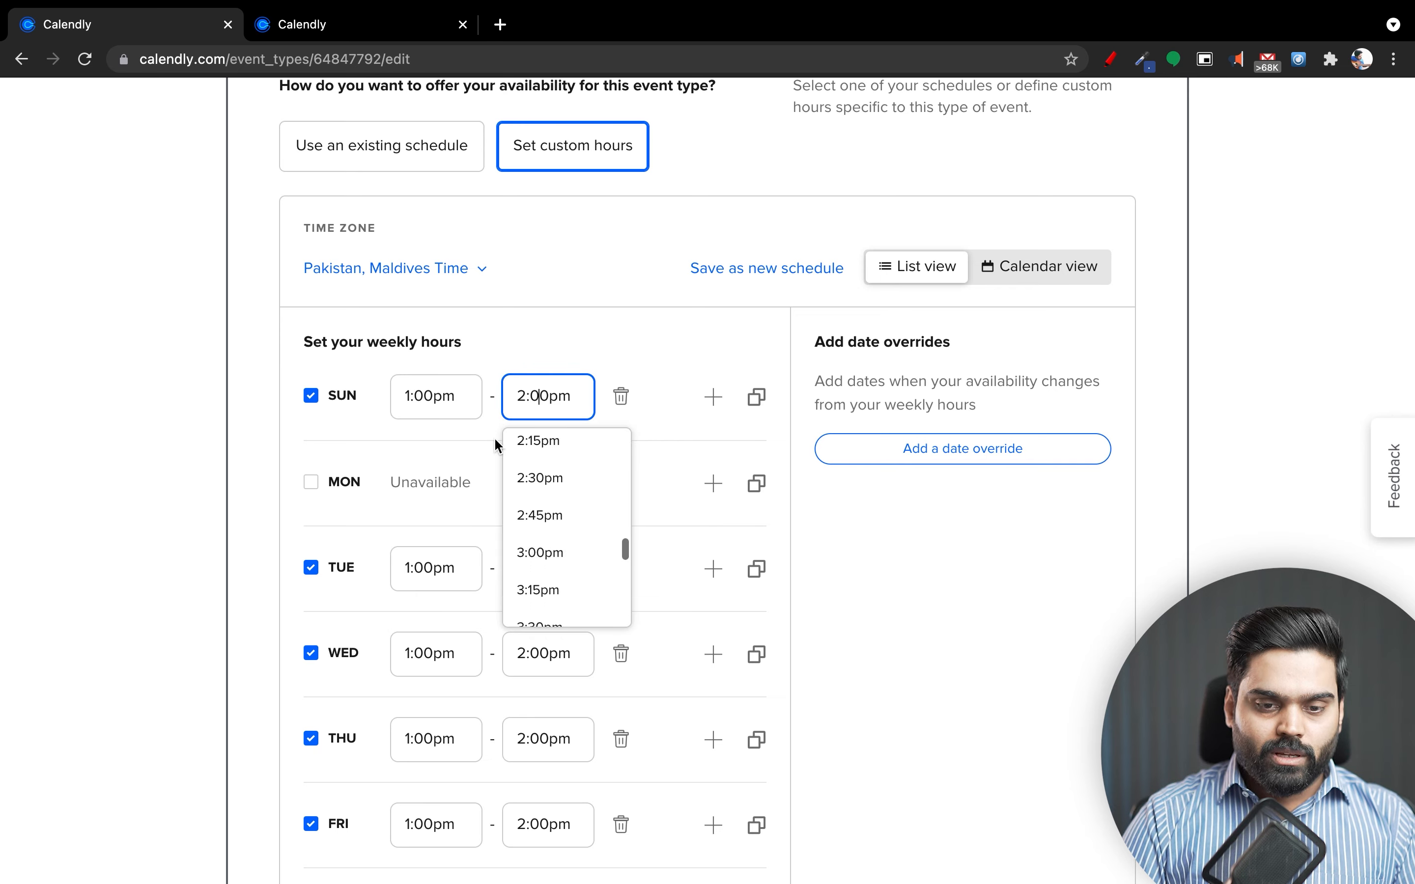
pyautogui.click(456, 396)
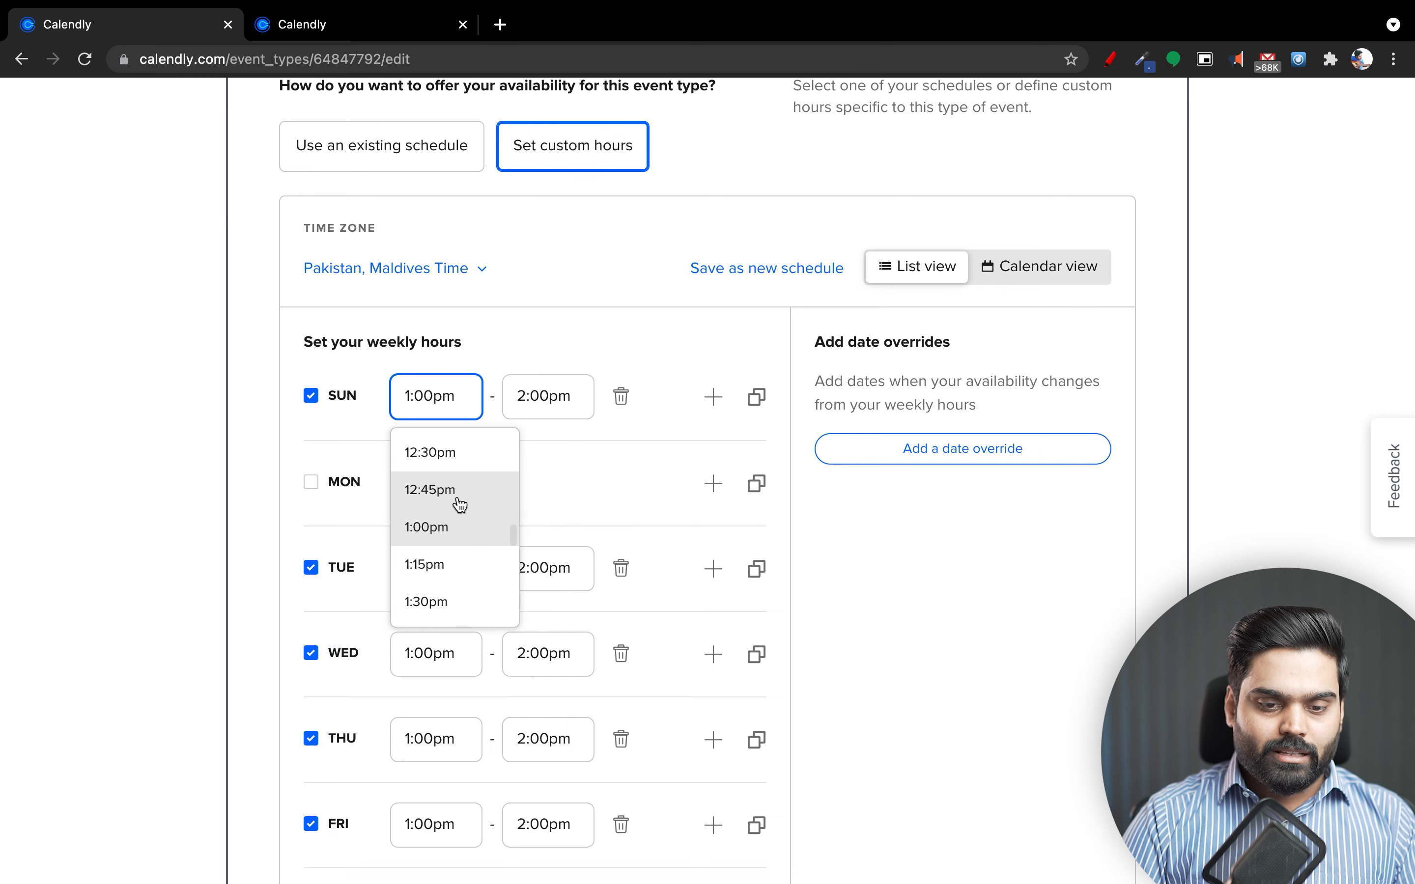
pyautogui.scroll(-8, 460, 504)
pyautogui.scroll(-1, 461, 504)
pyautogui.click(450, 510)
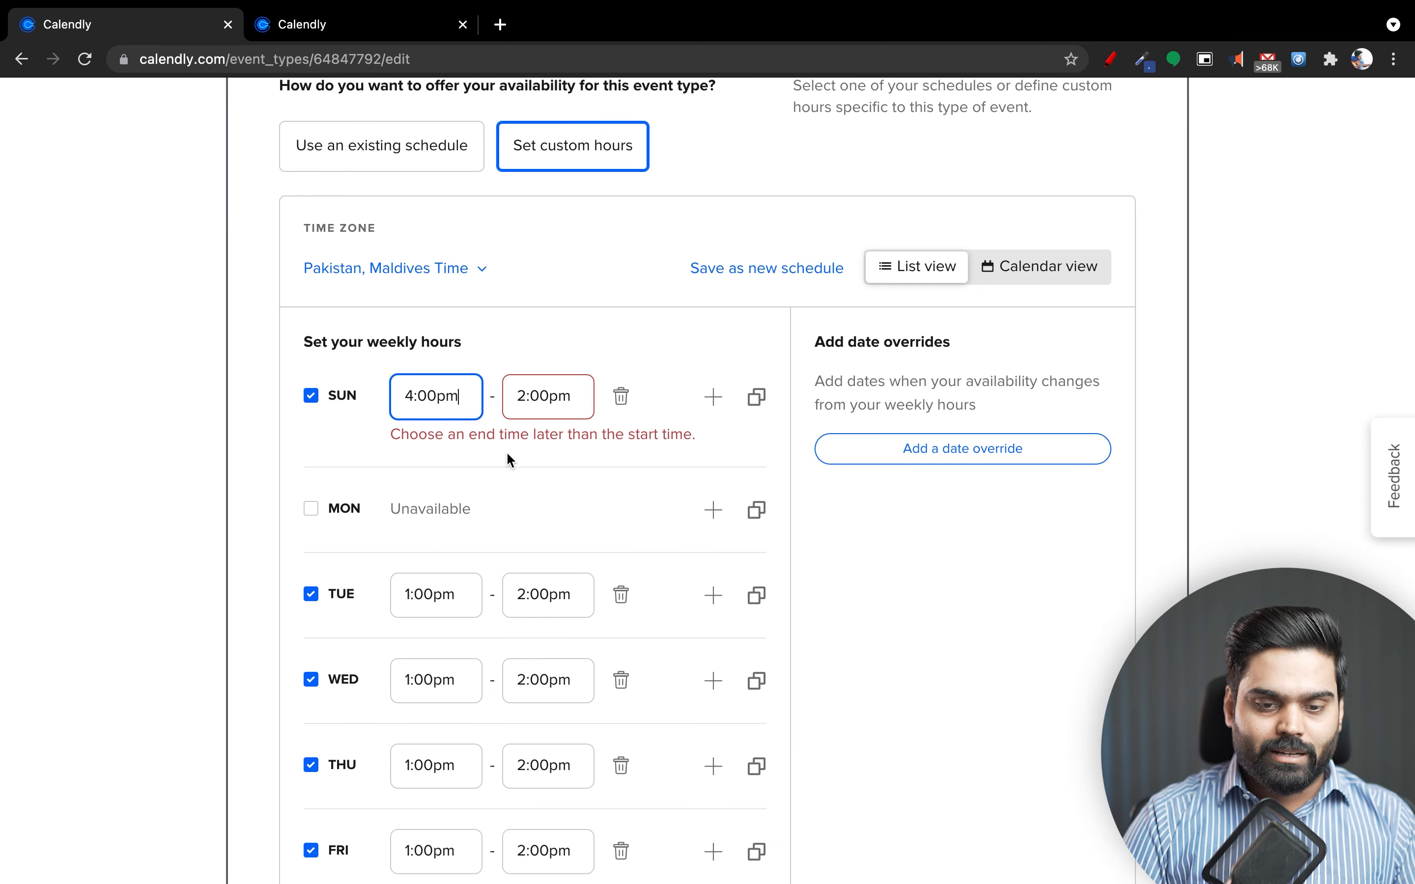
# Set Sunday's end time to 11:45pm.
pyautogui.click(528, 414)
pyautogui.scroll(-5, 581, 528)
pyautogui.scroll(-3, 582, 526)
pyautogui.scroll(-7, 583, 524)
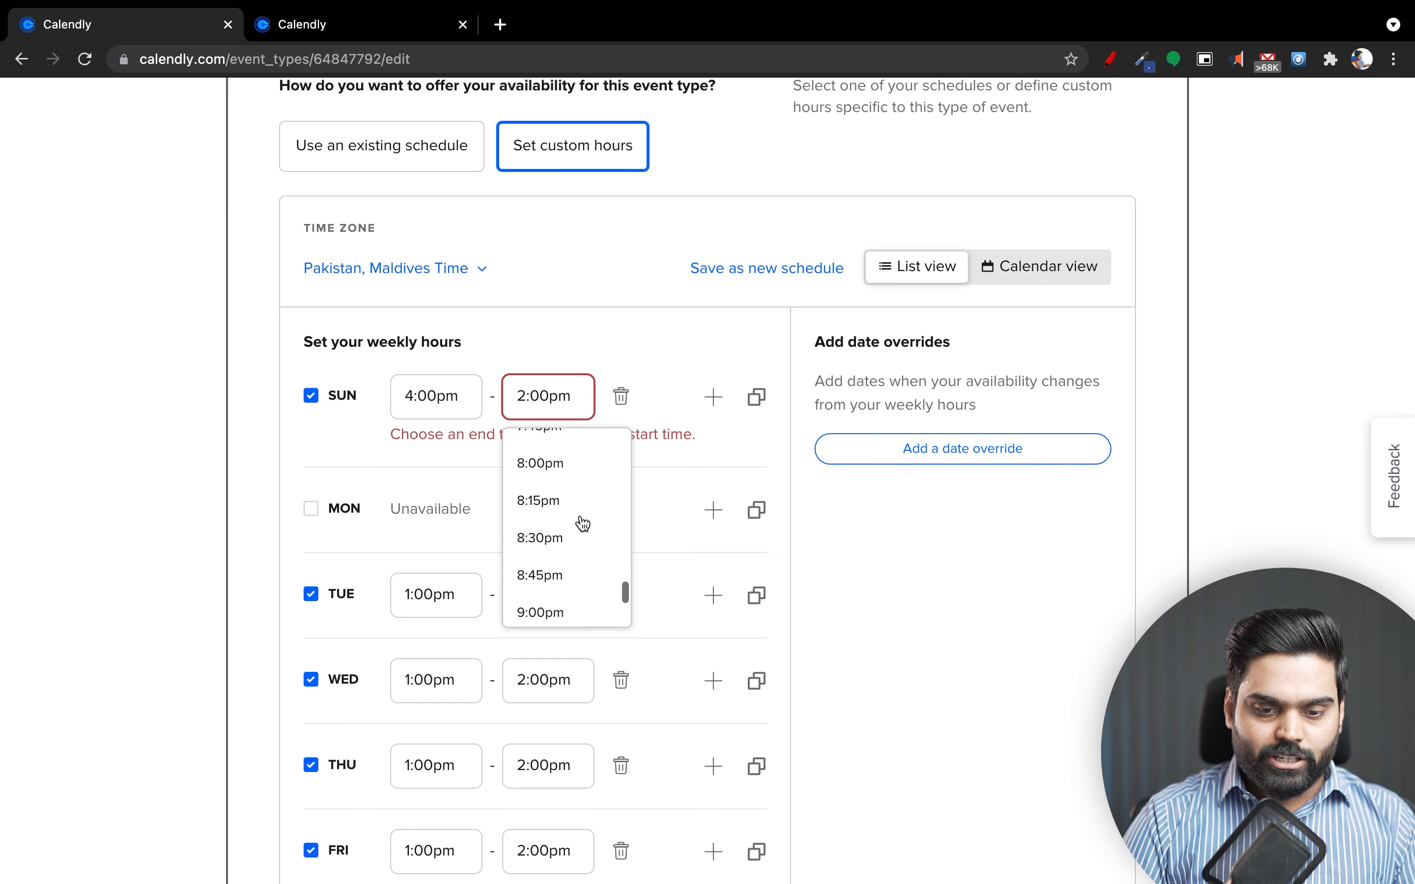
pyautogui.scroll(-10, 583, 523)
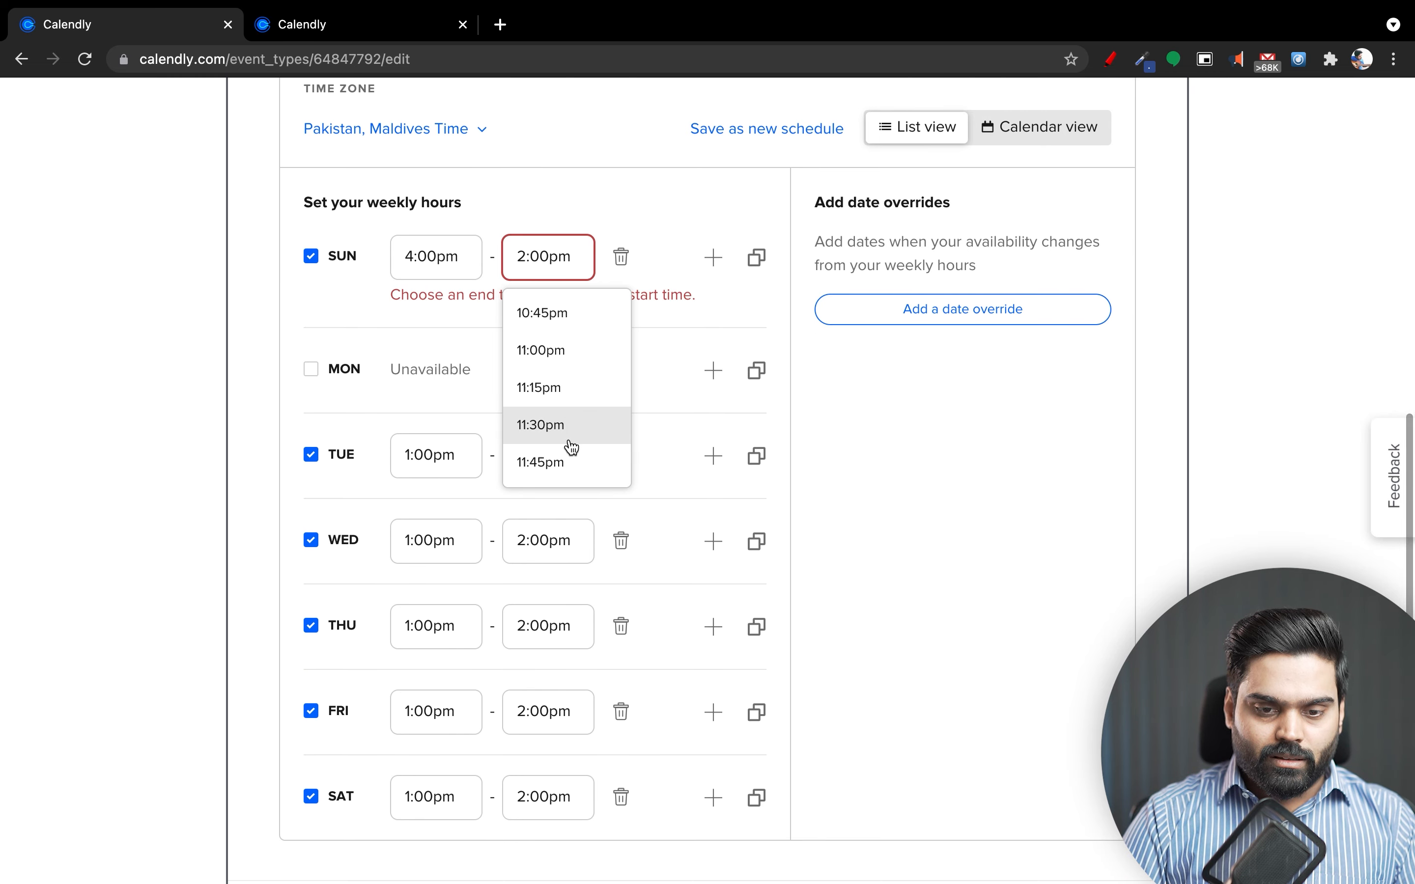
pyautogui.click(572, 459)
pyautogui.scroll(1, 872, 477)
pyautogui.scroll(2, 883, 489)
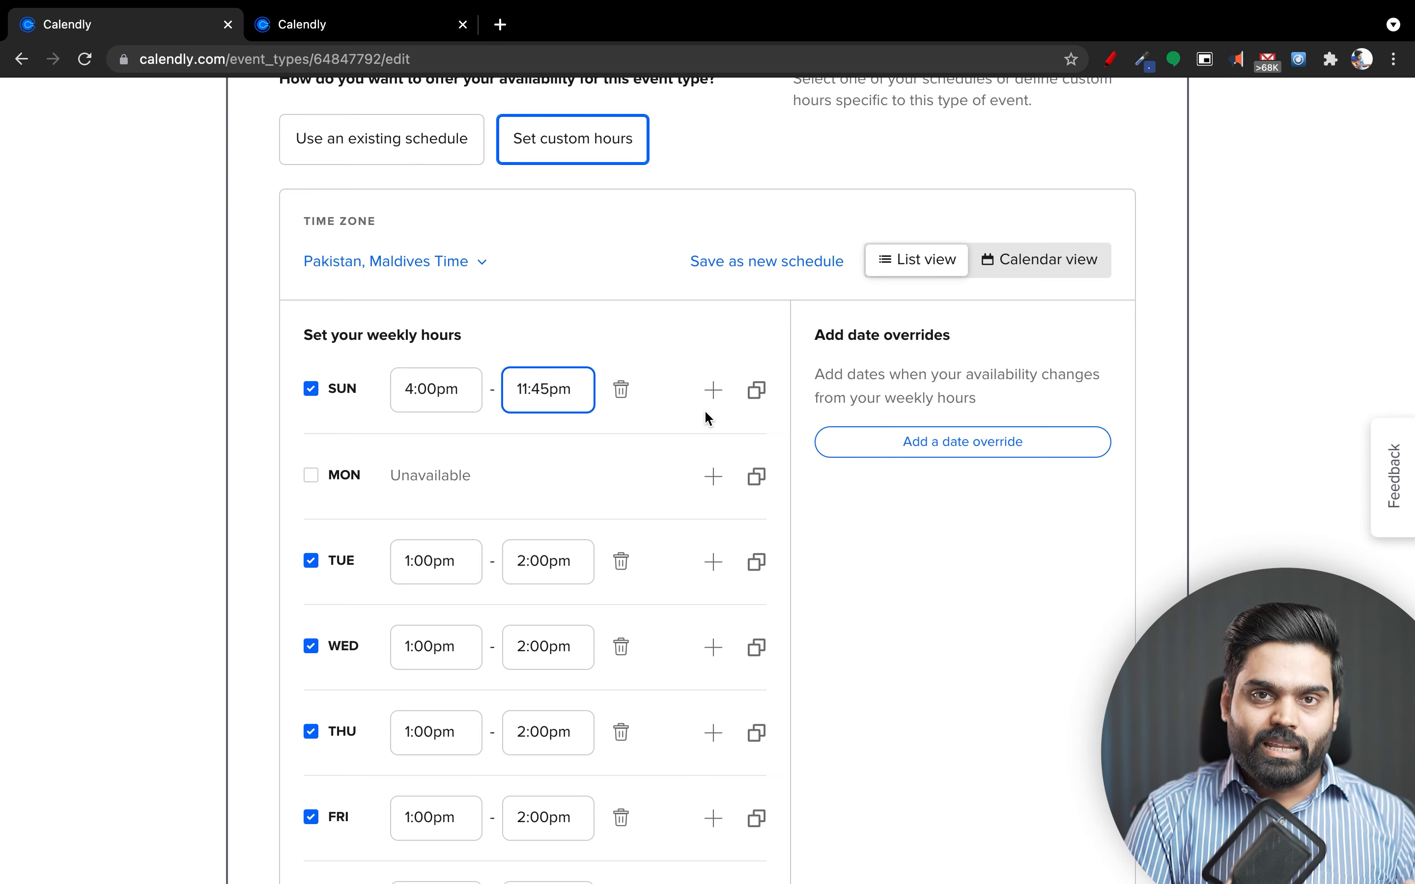
# Try 2:00am as Sunday's end time, then restore it to 11:45pm.
pyautogui.click(576, 390)
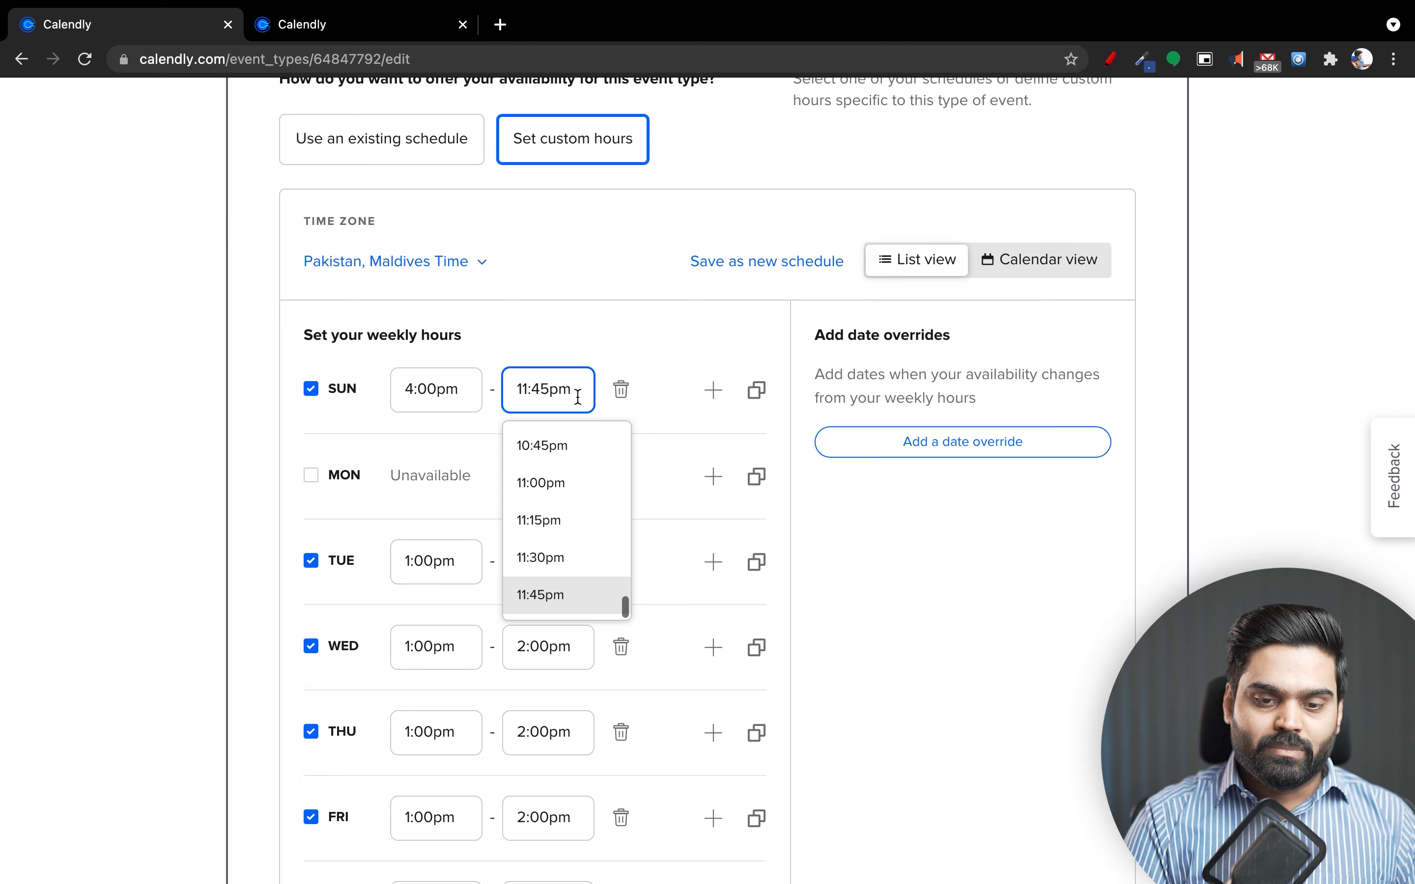
pyautogui.scroll(-2, 590, 497)
pyautogui.scroll(-3, 590, 497)
pyautogui.scroll(5, 587, 497)
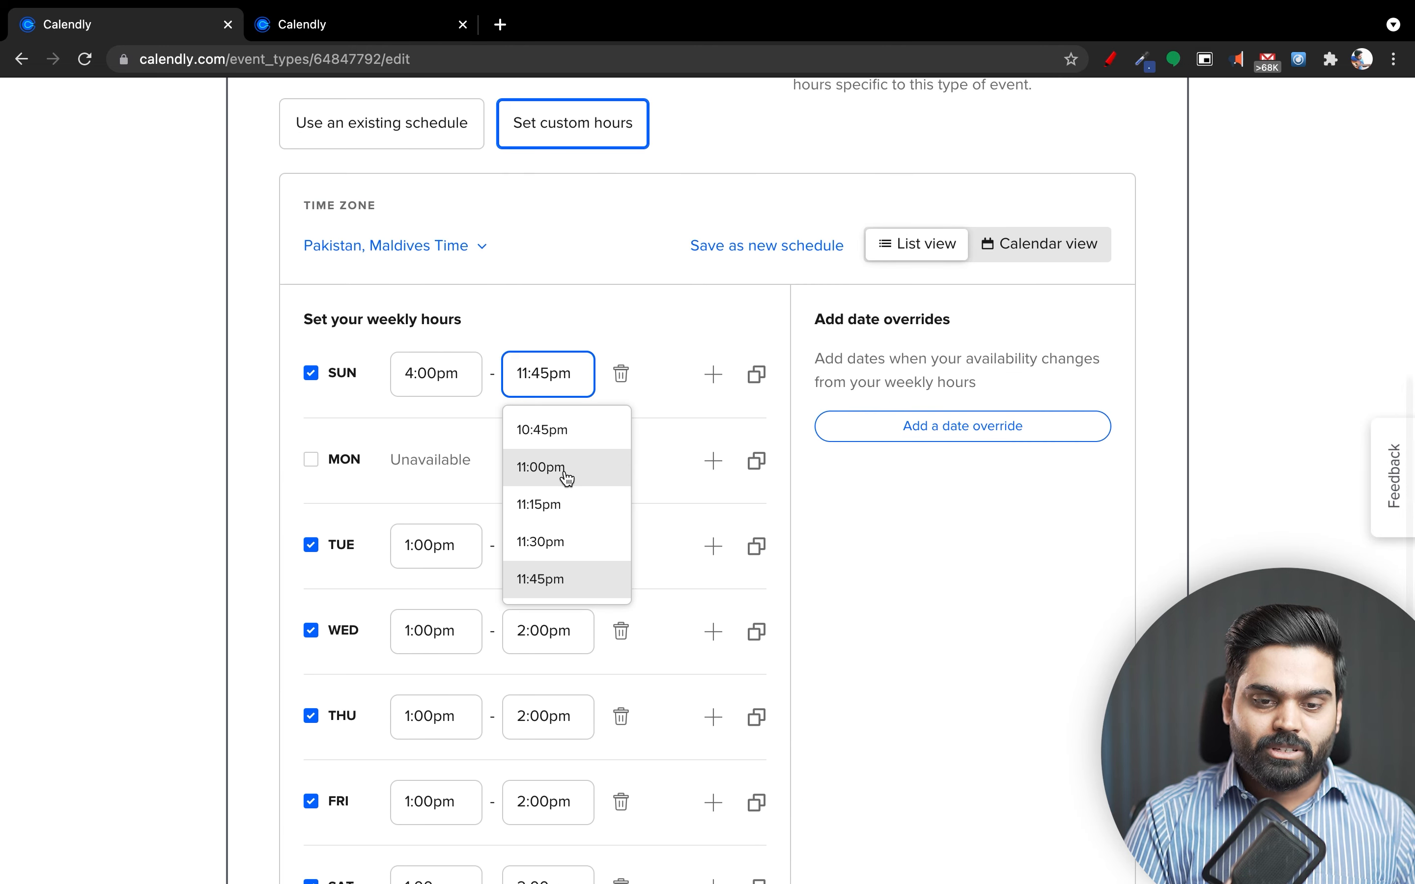
pyautogui.scroll(20, 567, 479)
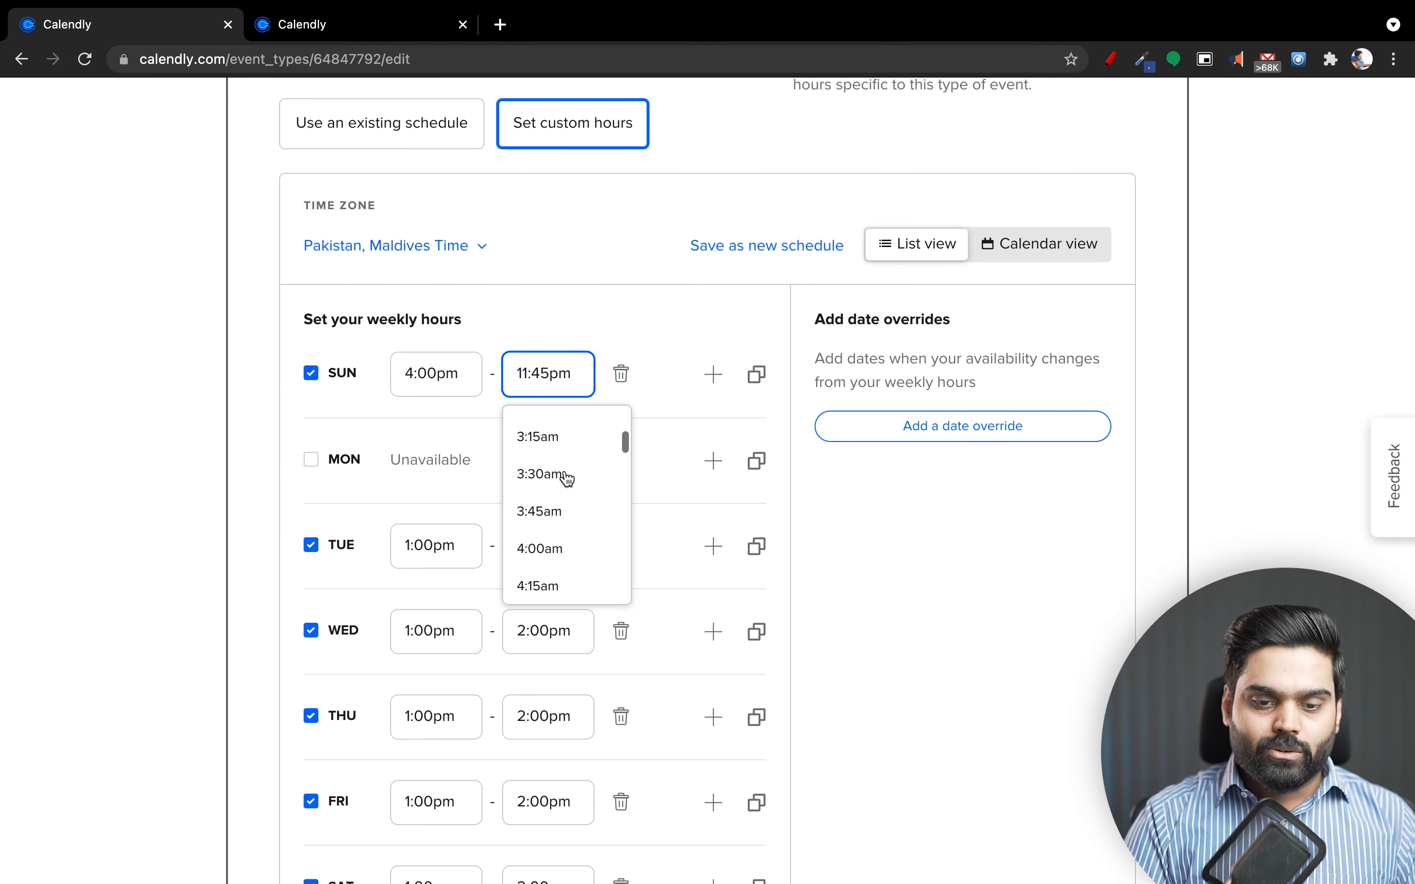
pyautogui.scroll(4, 567, 479)
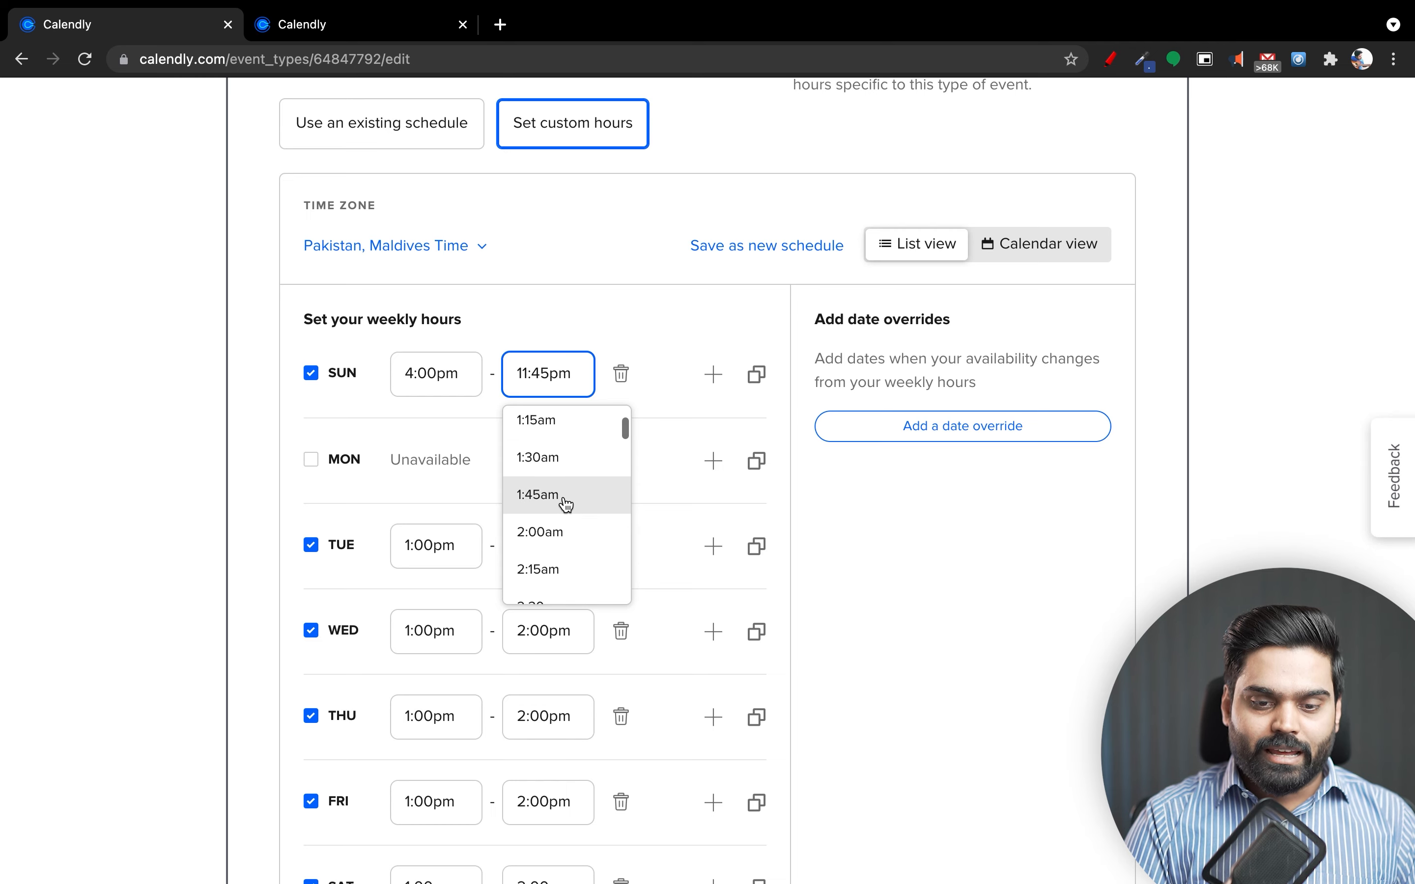
pyautogui.click(560, 530)
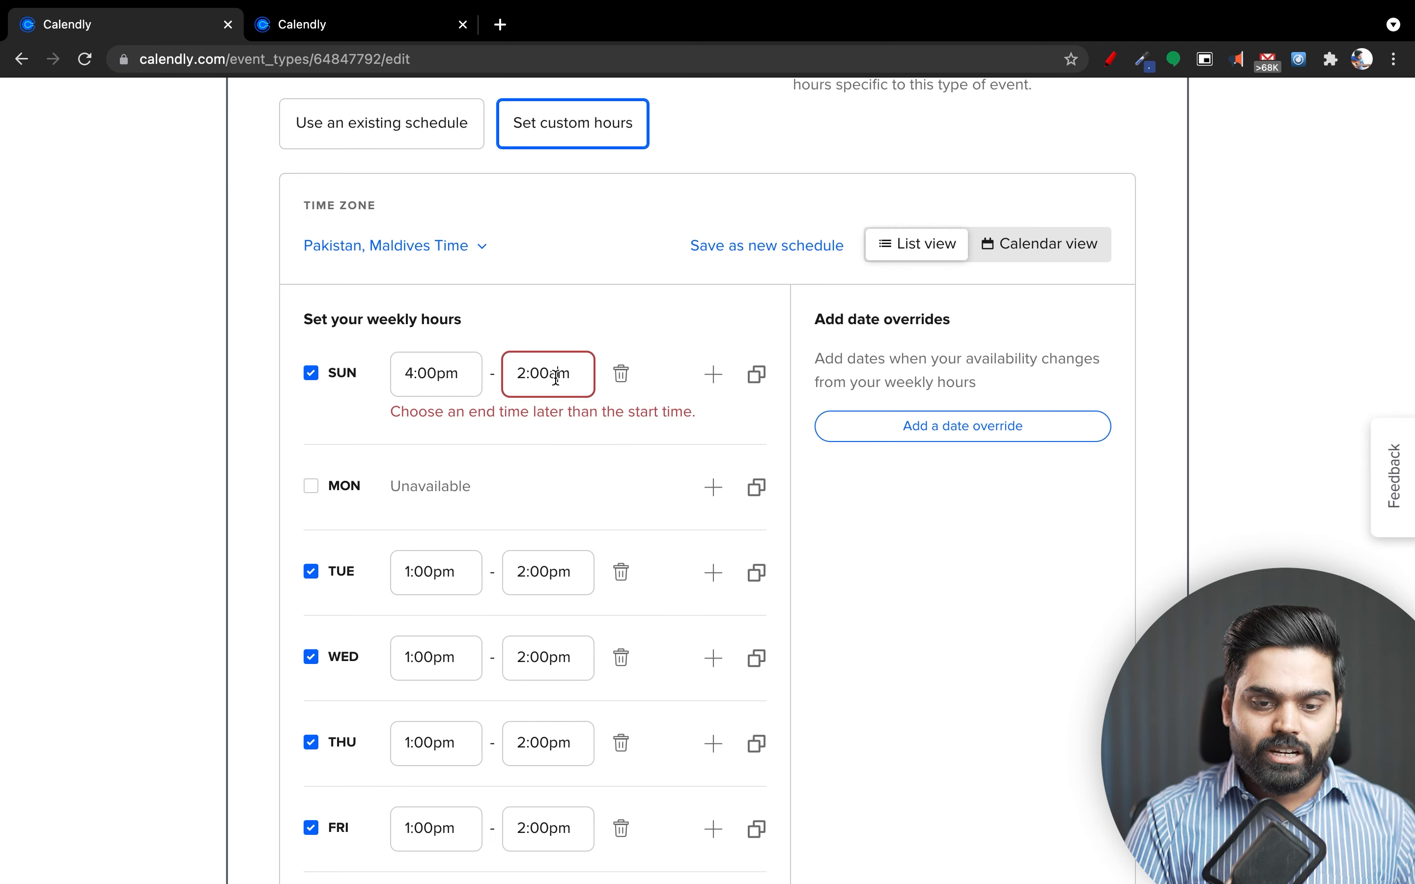
pyautogui.scroll(-20, 591, 522)
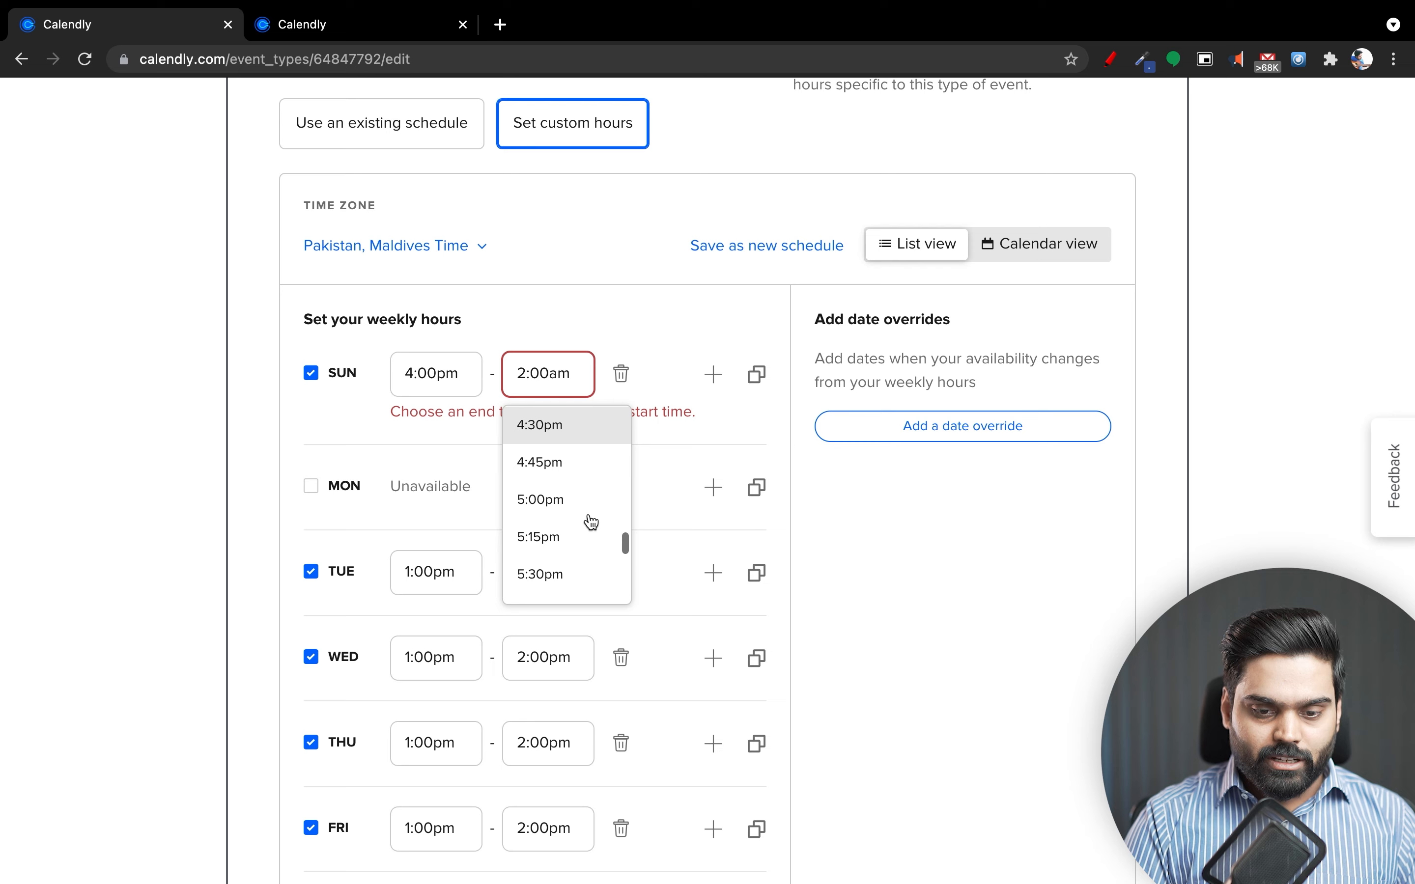
pyautogui.scroll(-5, 588, 521)
pyautogui.click(581, 584)
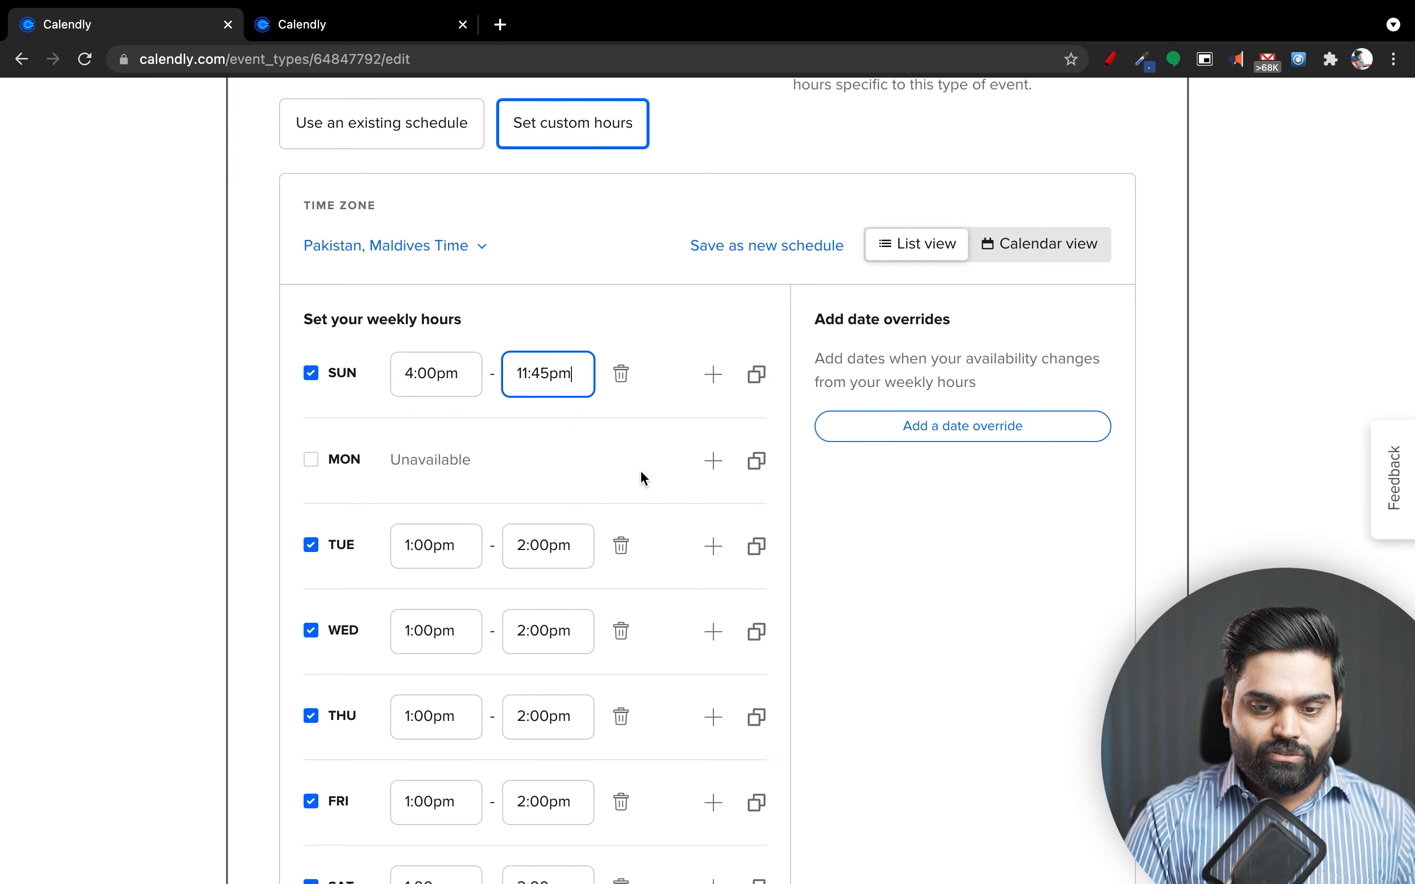
# Add a second Sunday availability window starting at 12:00am.
pyautogui.click(714, 375)
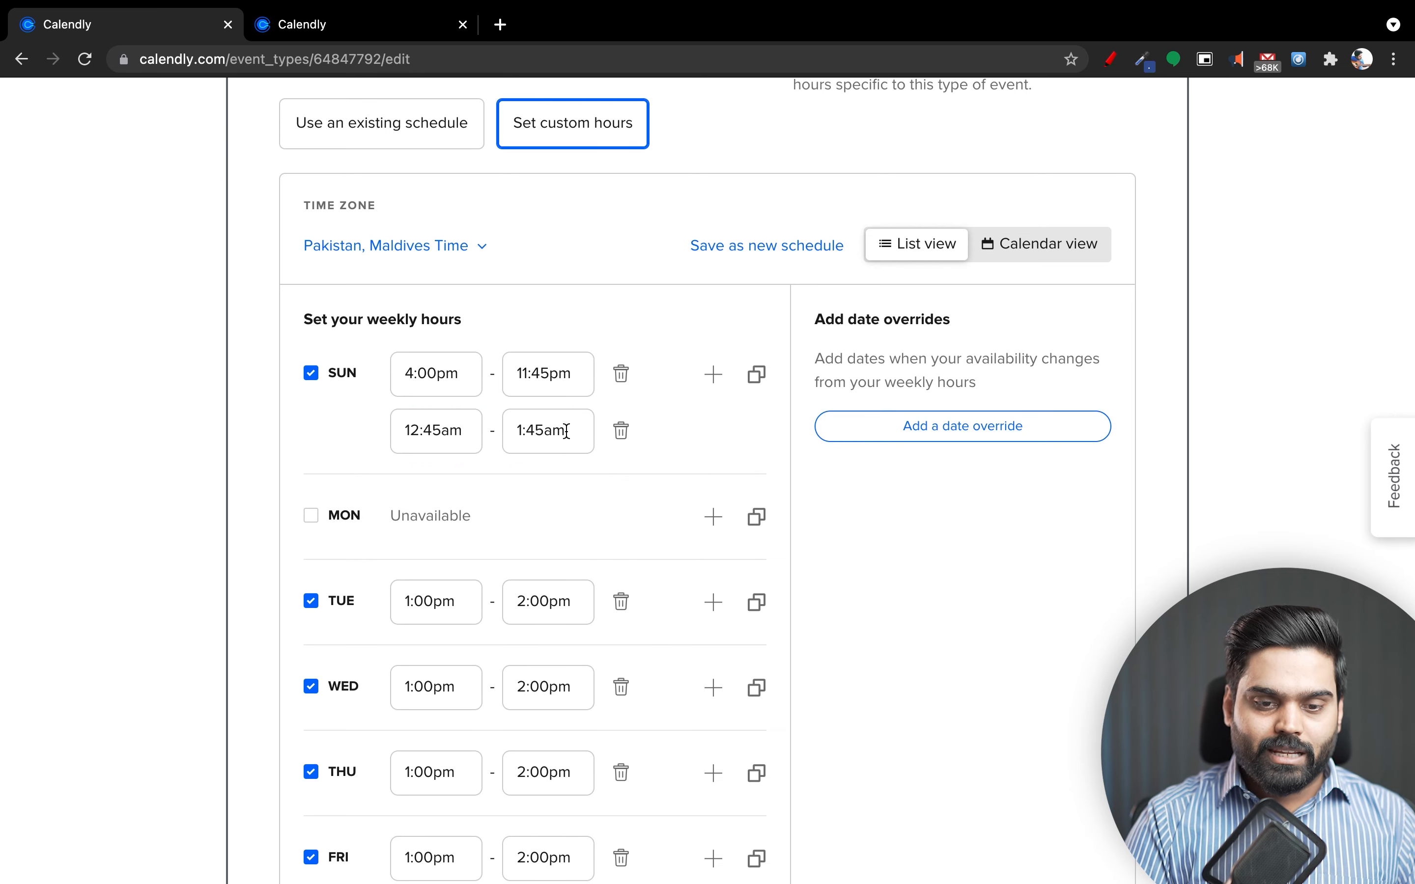
pyautogui.click(462, 432)
pyautogui.scroll(-3, 465, 566)
pyautogui.scroll(3, 467, 566)
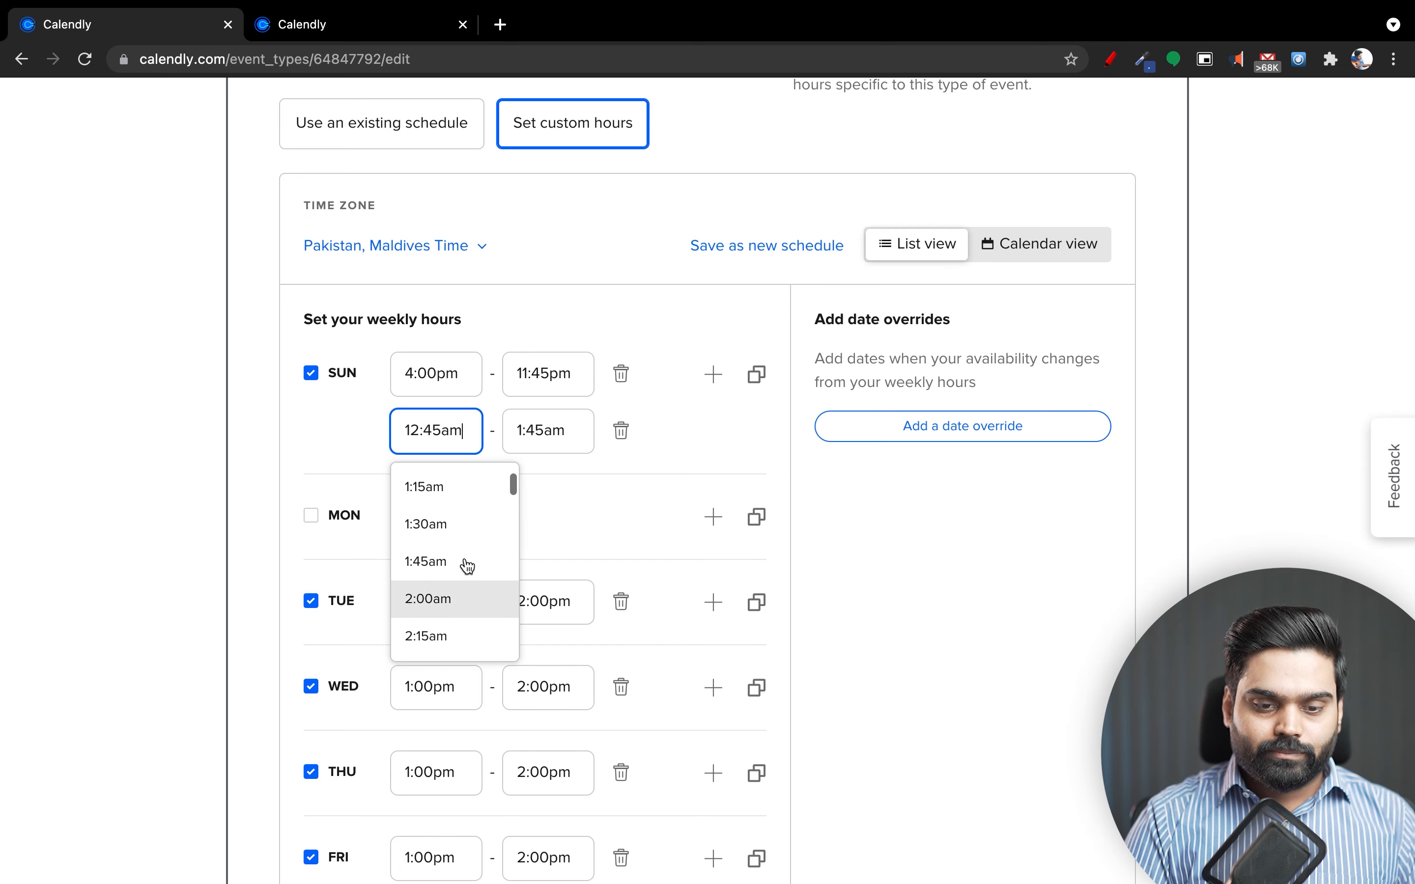
pyautogui.click(450, 492)
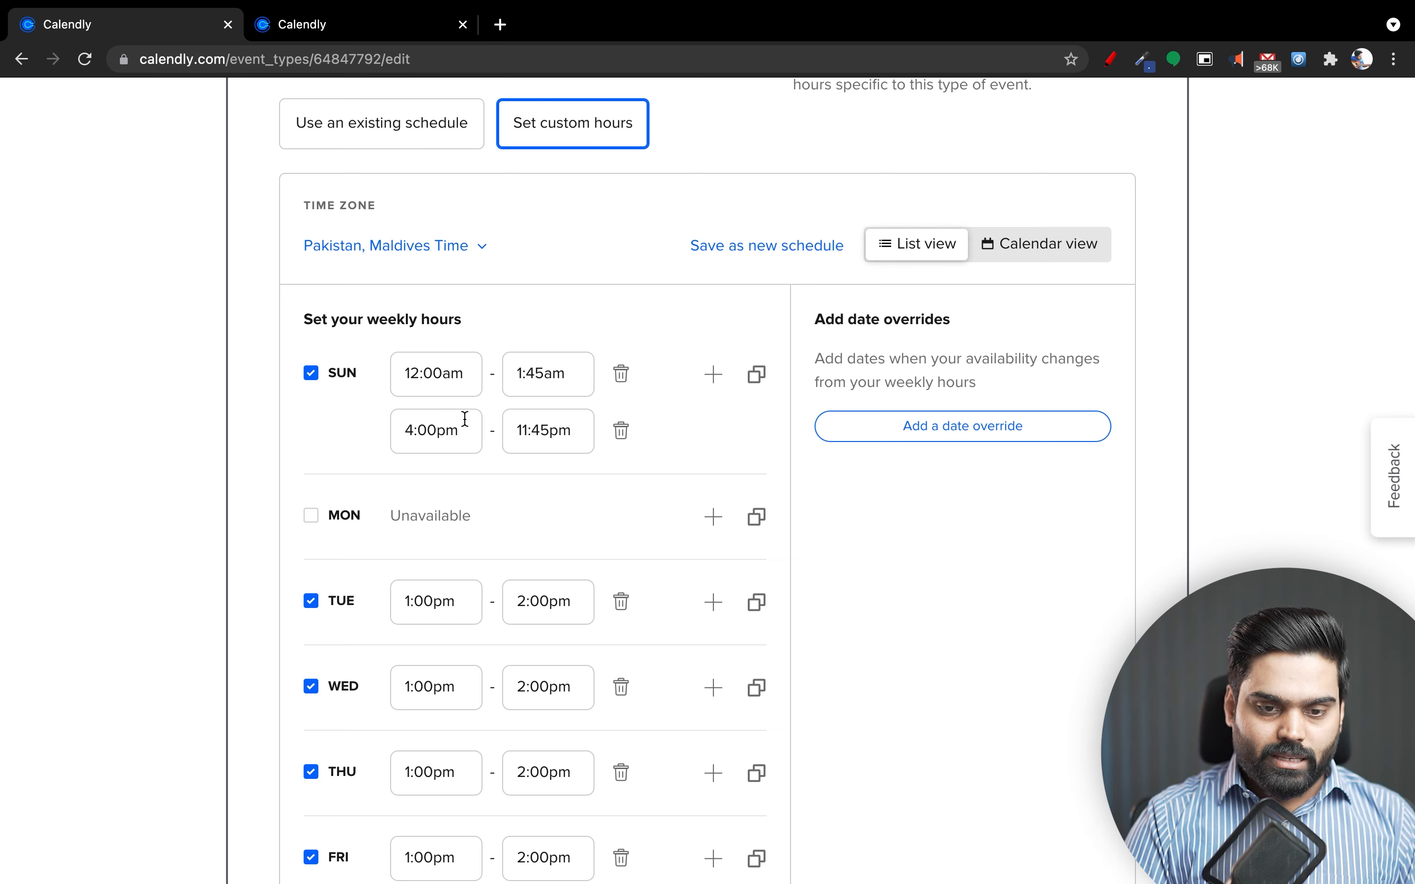
pyautogui.click(465, 426)
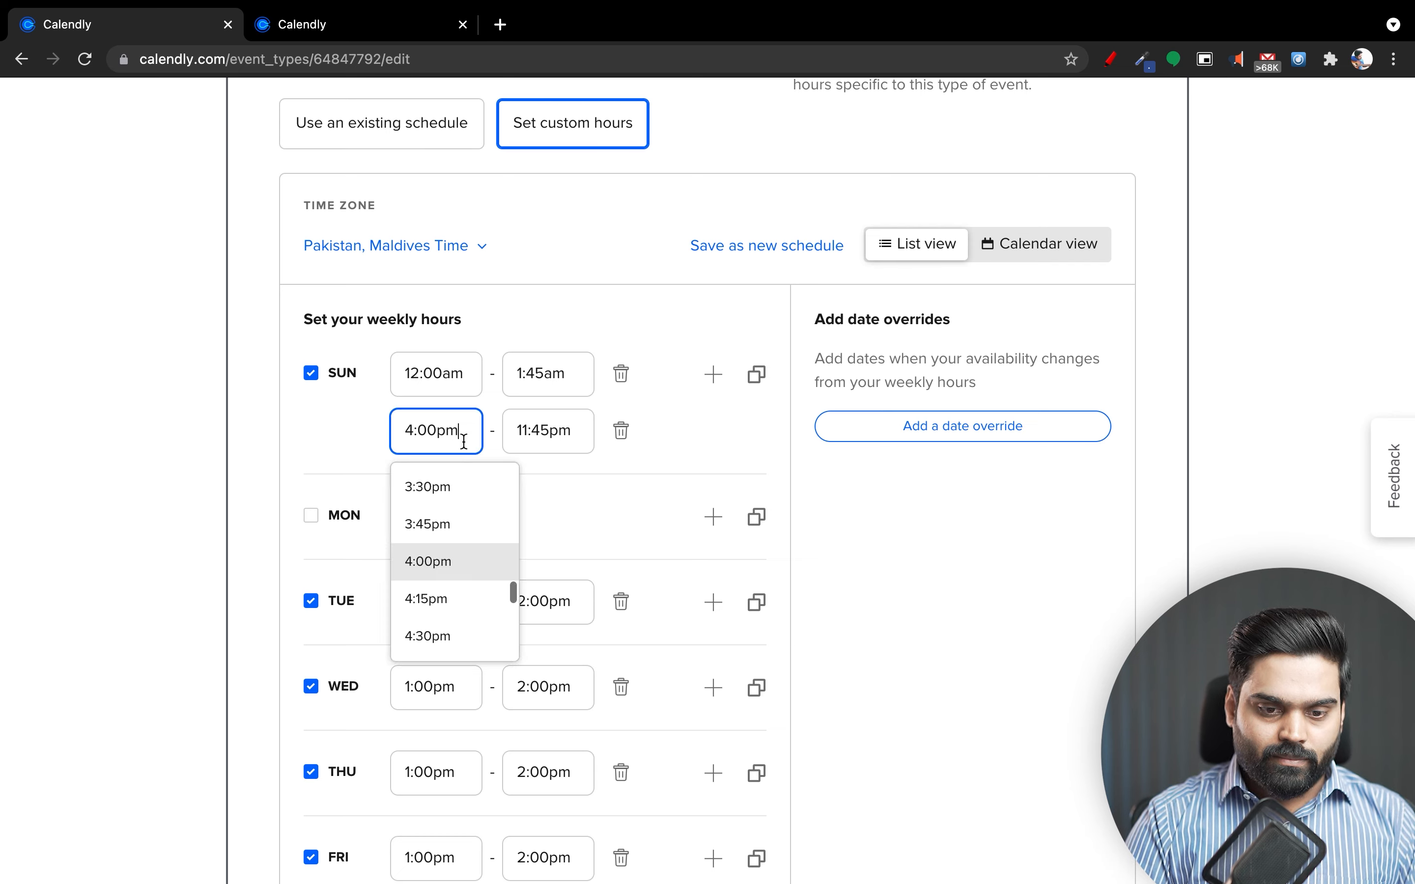
pyautogui.scroll(5, 458, 509)
pyautogui.scroll(7, 458, 513)
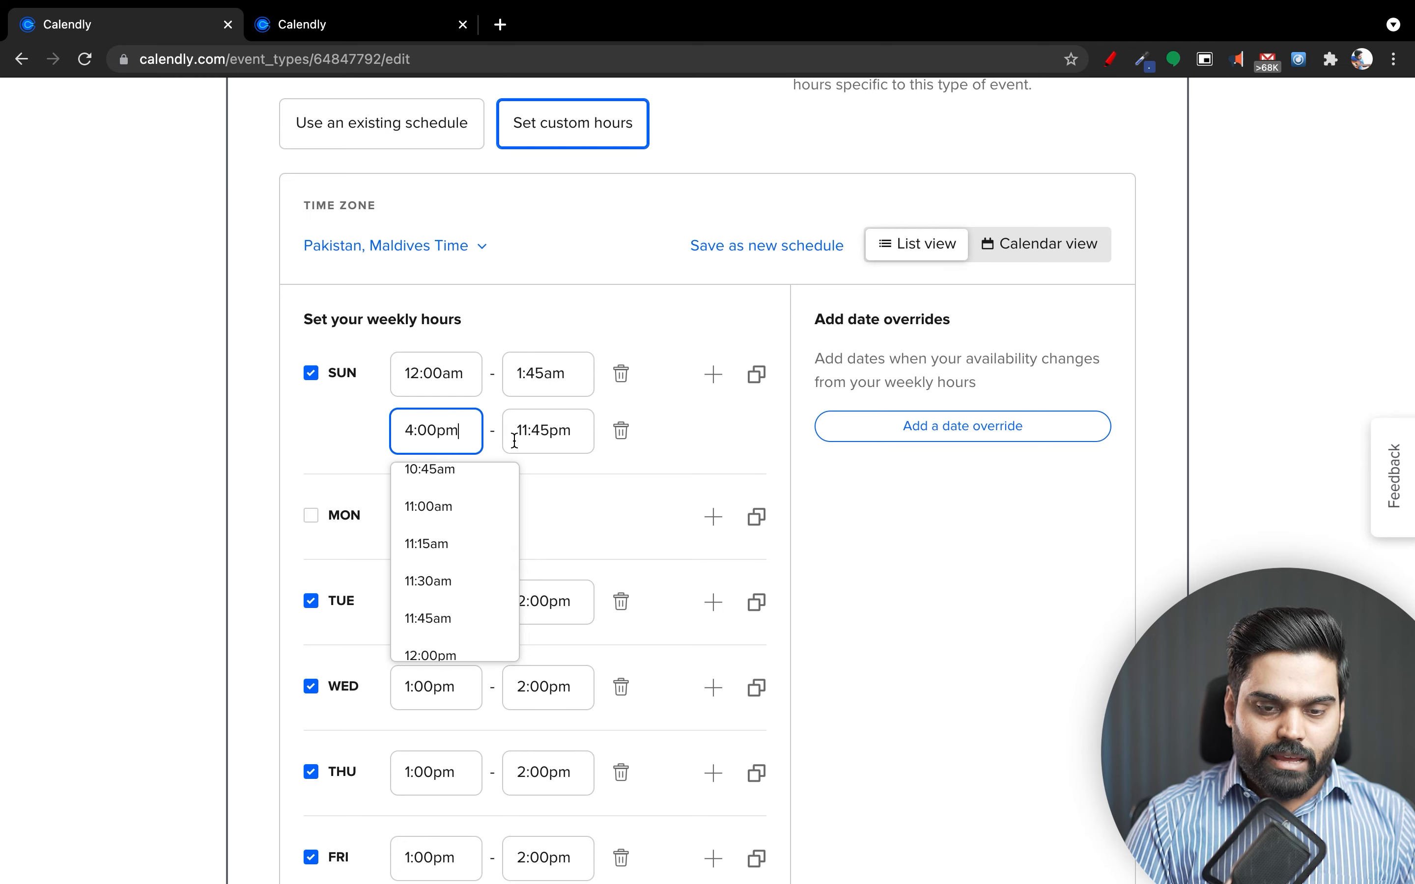
pyautogui.click(471, 377)
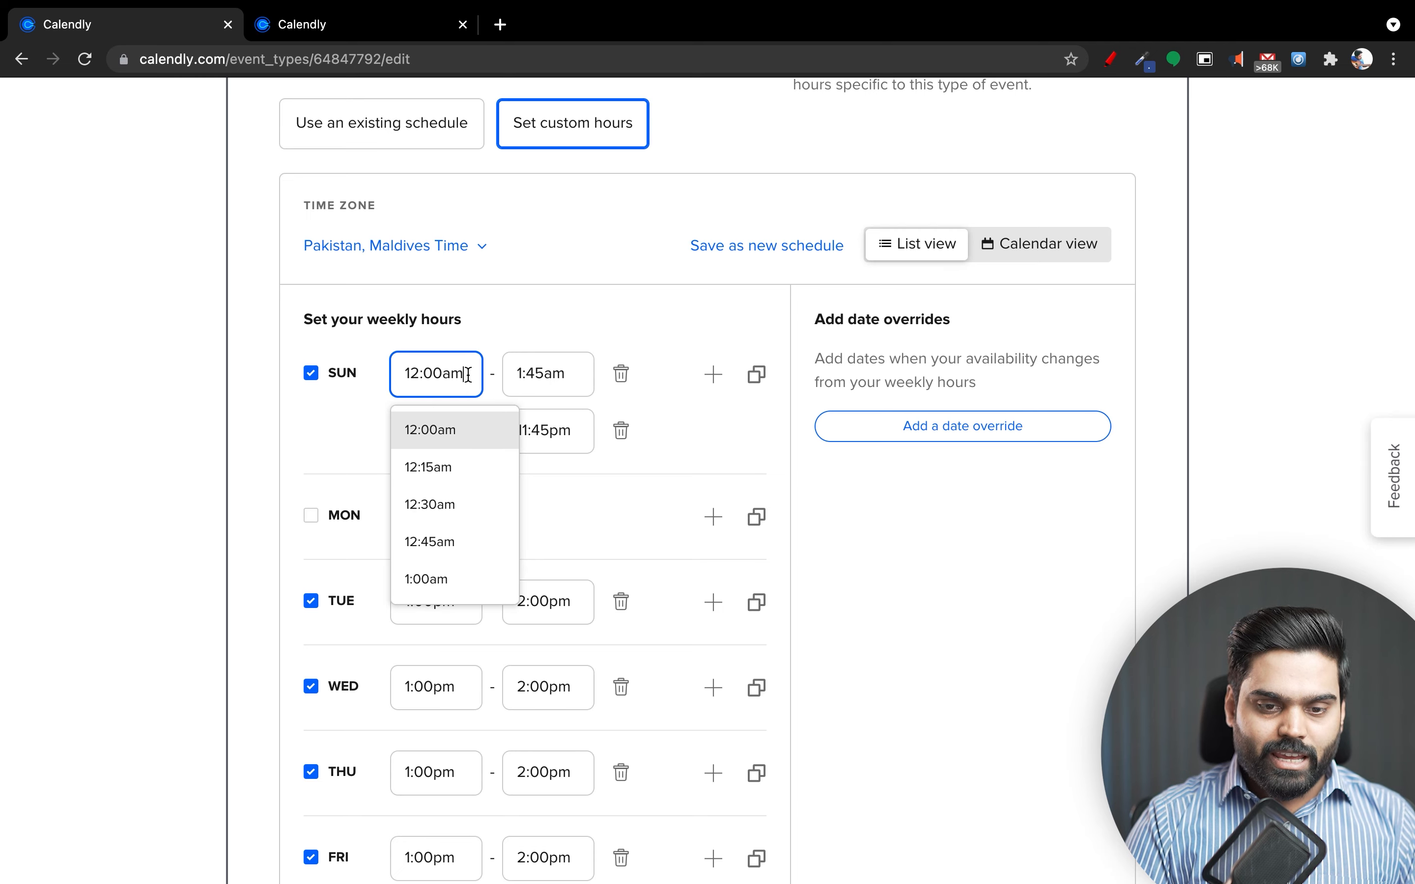
# End the new early Sunday window at 2:00am.
pyautogui.click(543, 373)
pyautogui.scroll(-4, 551, 498)
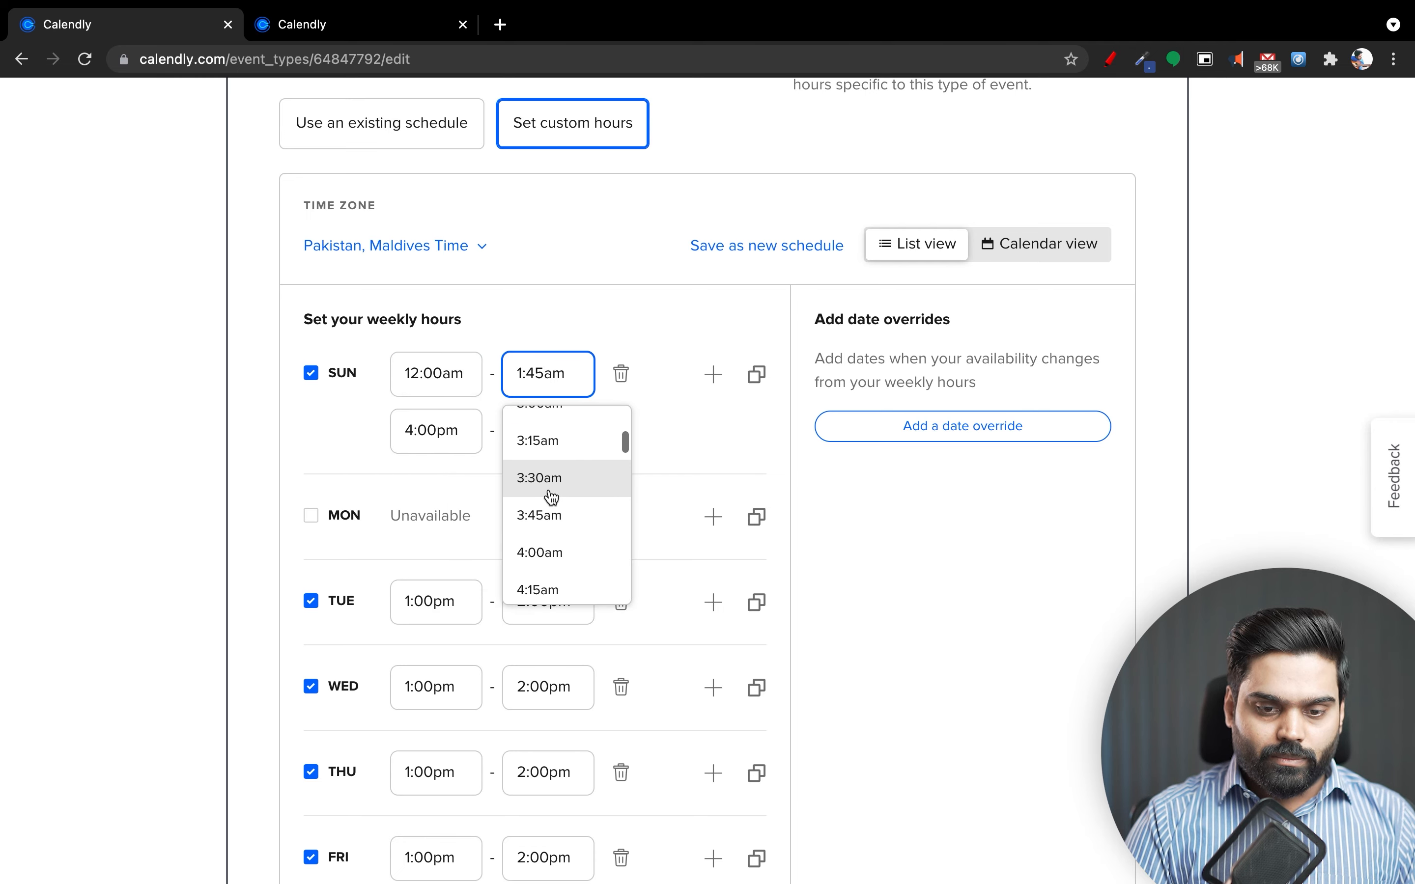
pyautogui.scroll(5, 544, 521)
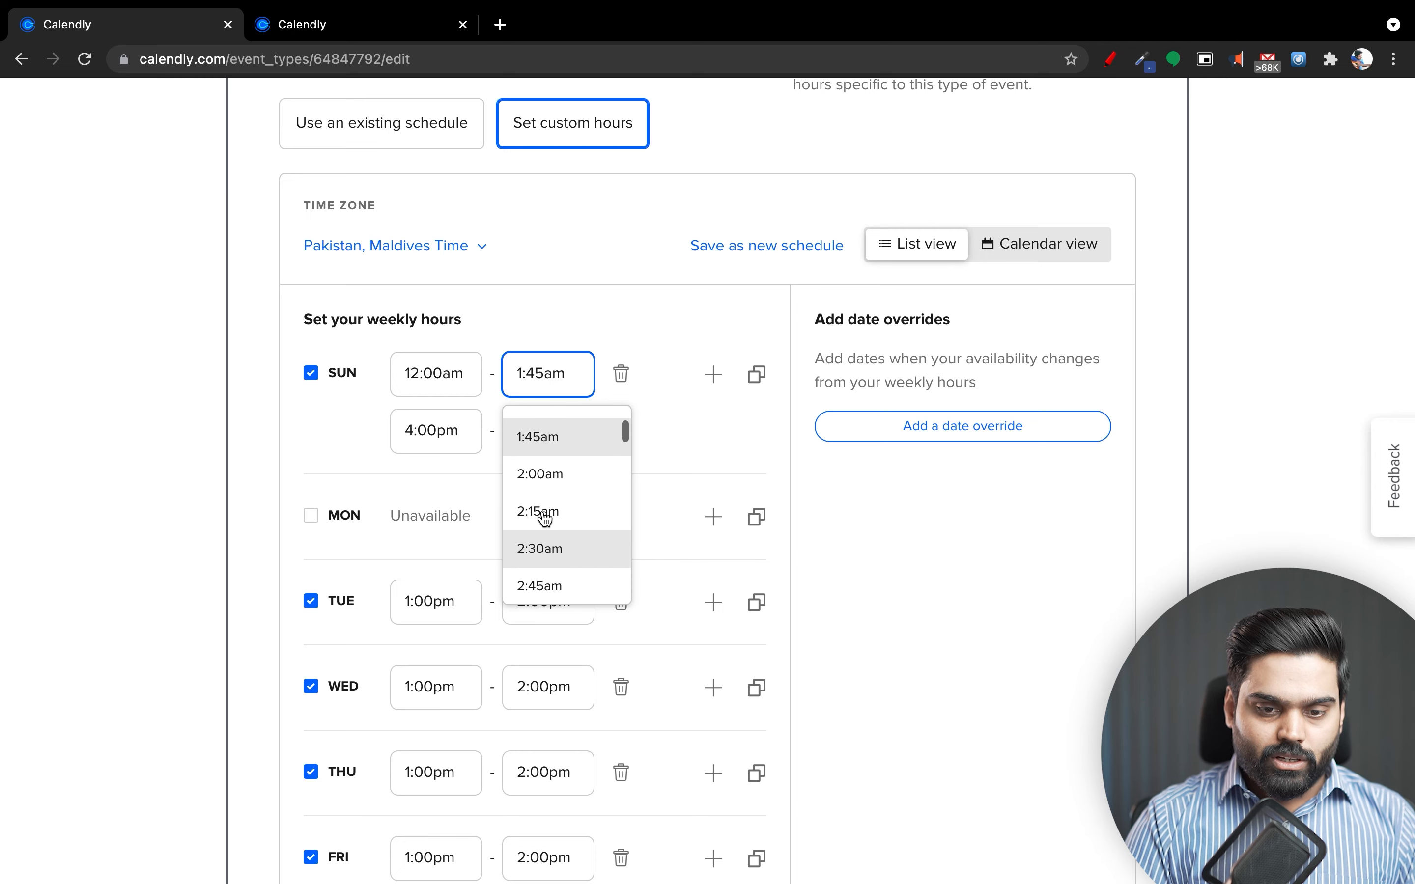
pyautogui.click(536, 488)
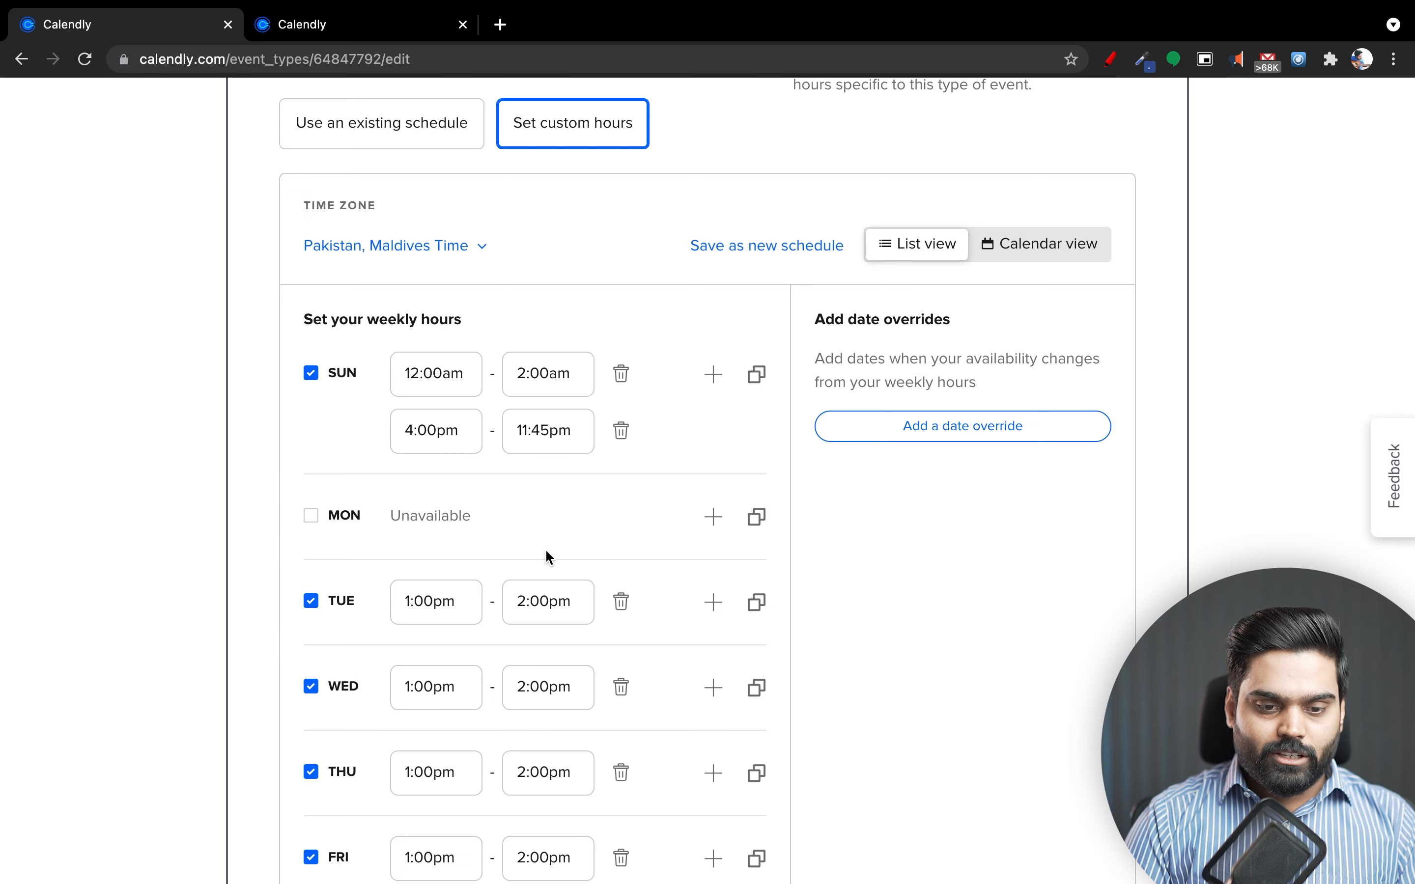
pyautogui.scroll(-3, 550, 558)
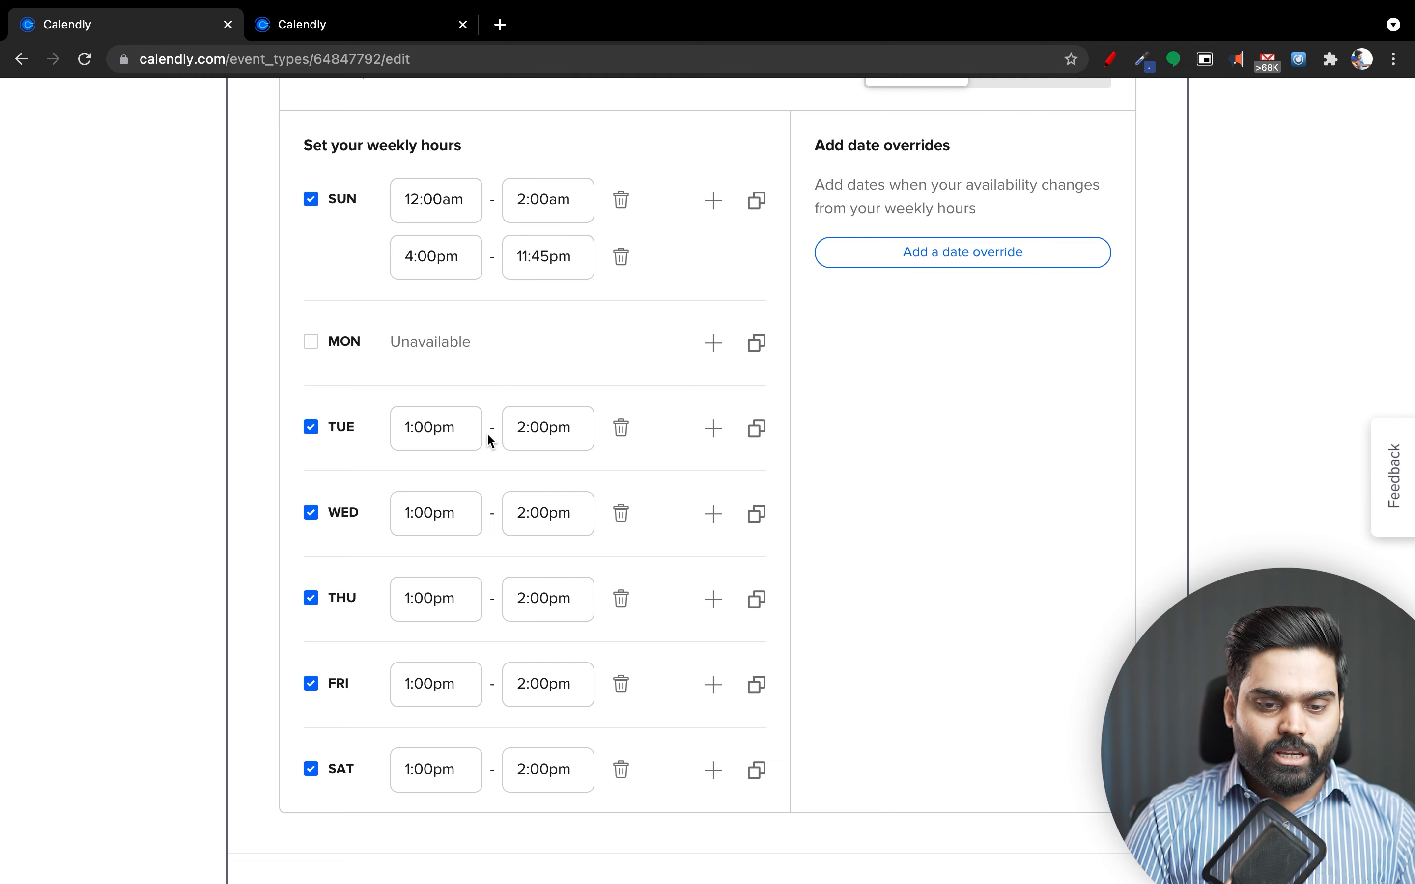
# Extend Tuesday's hours to 1:00pm–11:45pm and bring up the copy-times options.
pyautogui.click(466, 437)
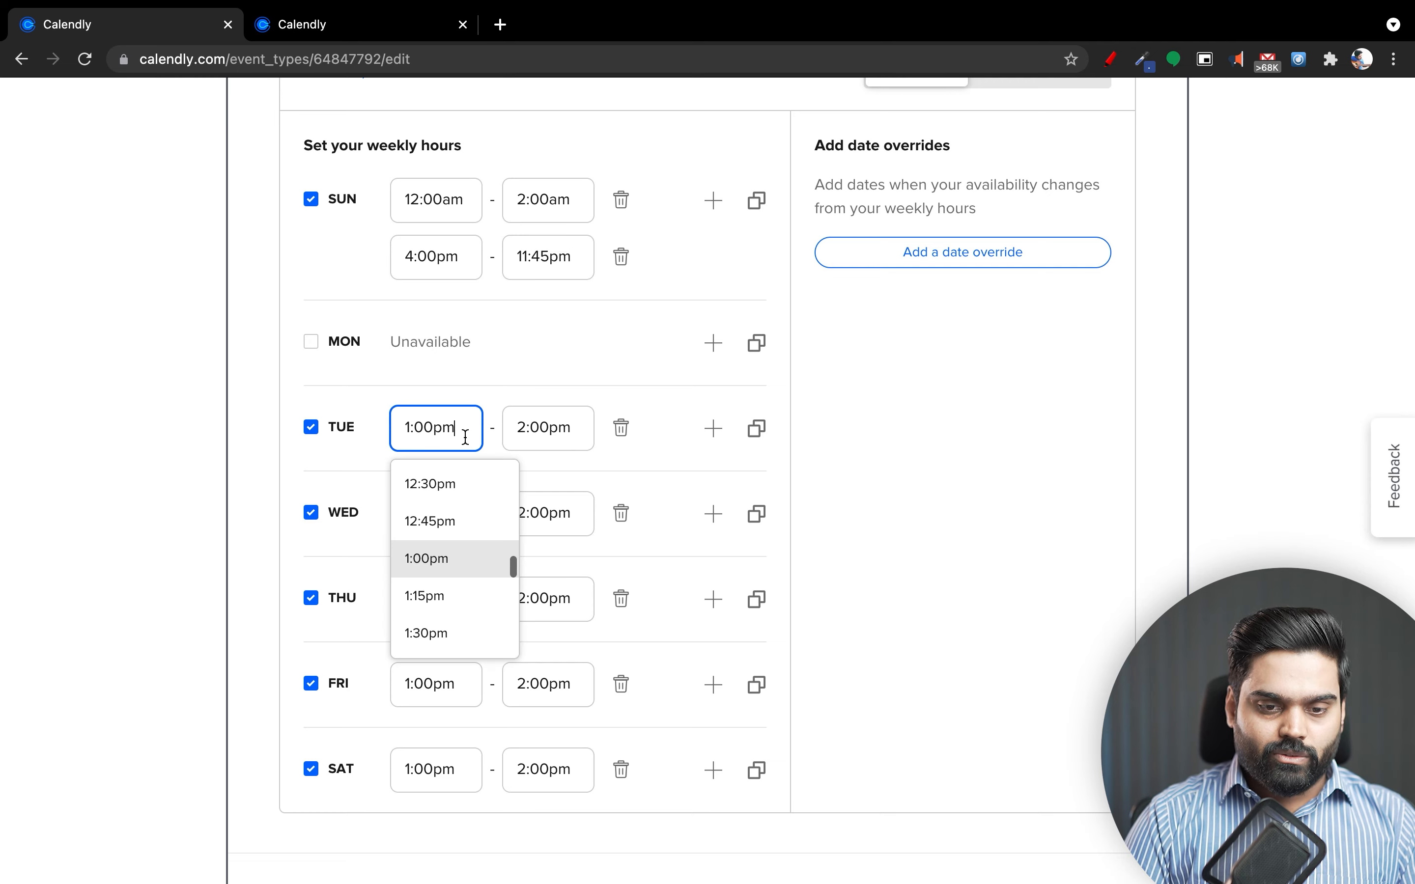
pyautogui.click(580, 434)
pyautogui.click(465, 439)
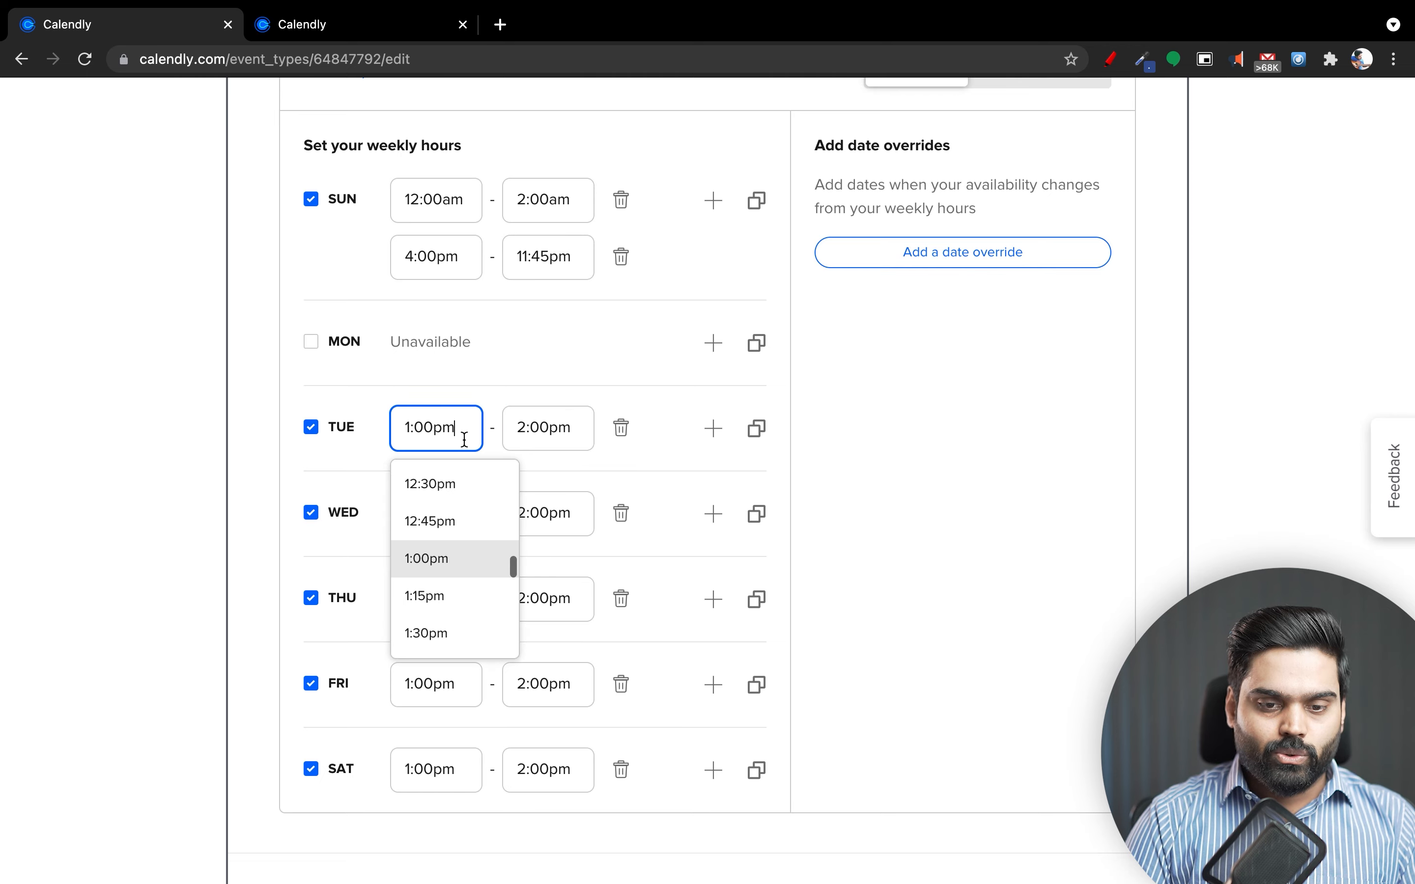
pyautogui.click(570, 444)
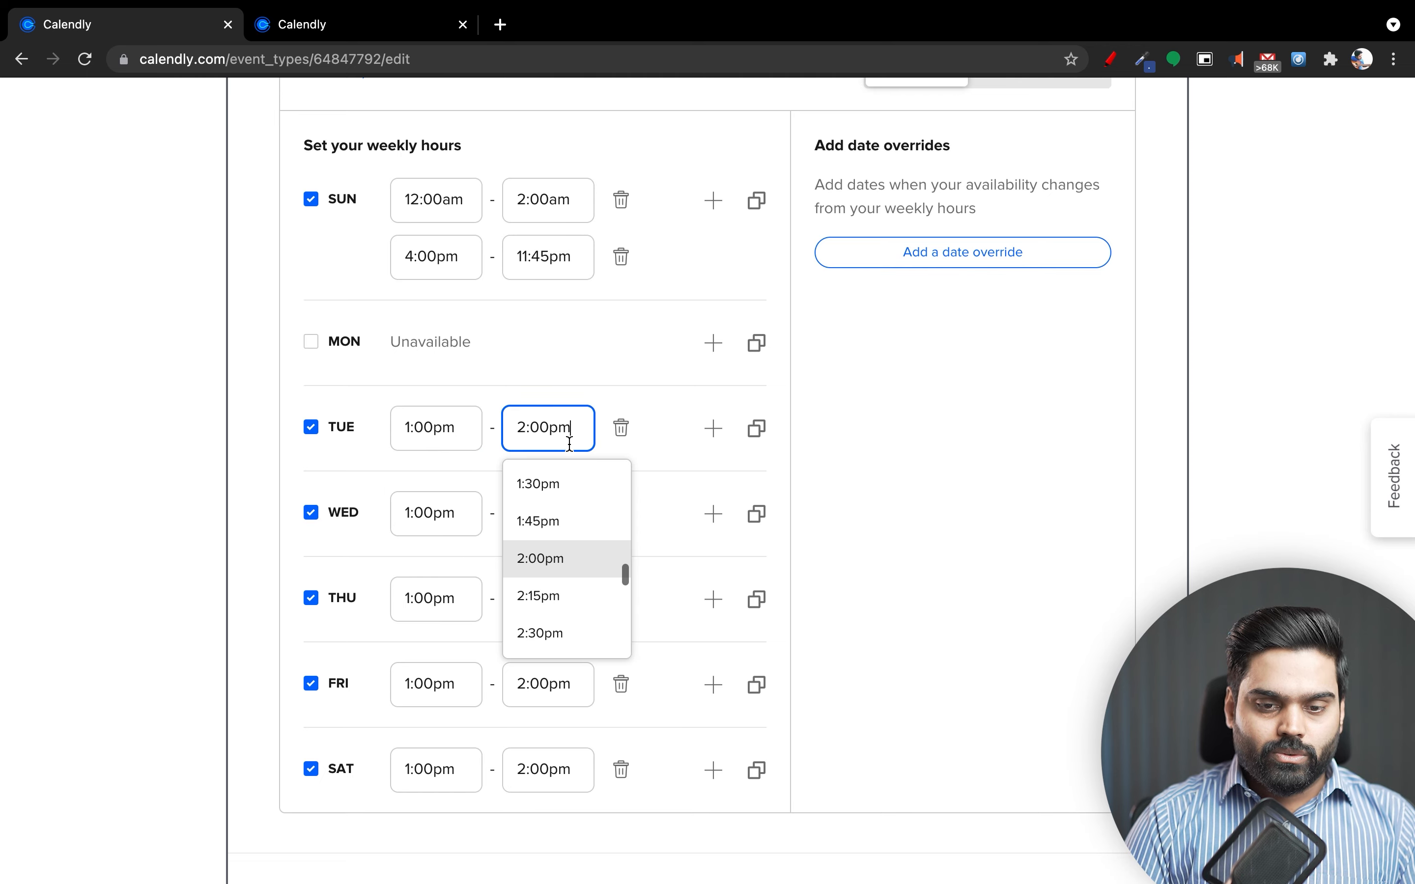
pyautogui.scroll(-10, 550, 566)
pyautogui.scroll(-10, 553, 570)
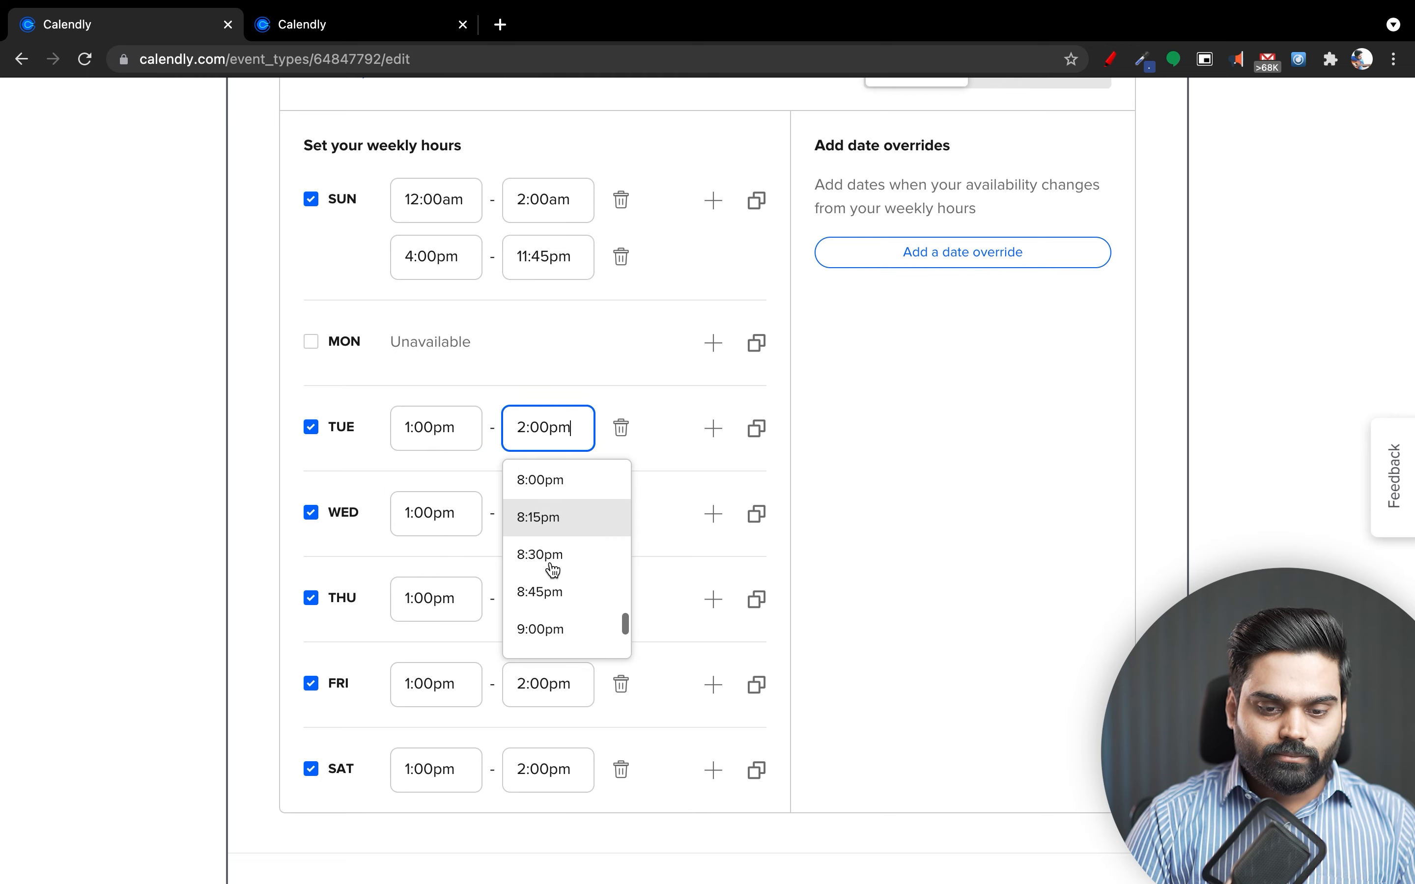
pyautogui.click(558, 629)
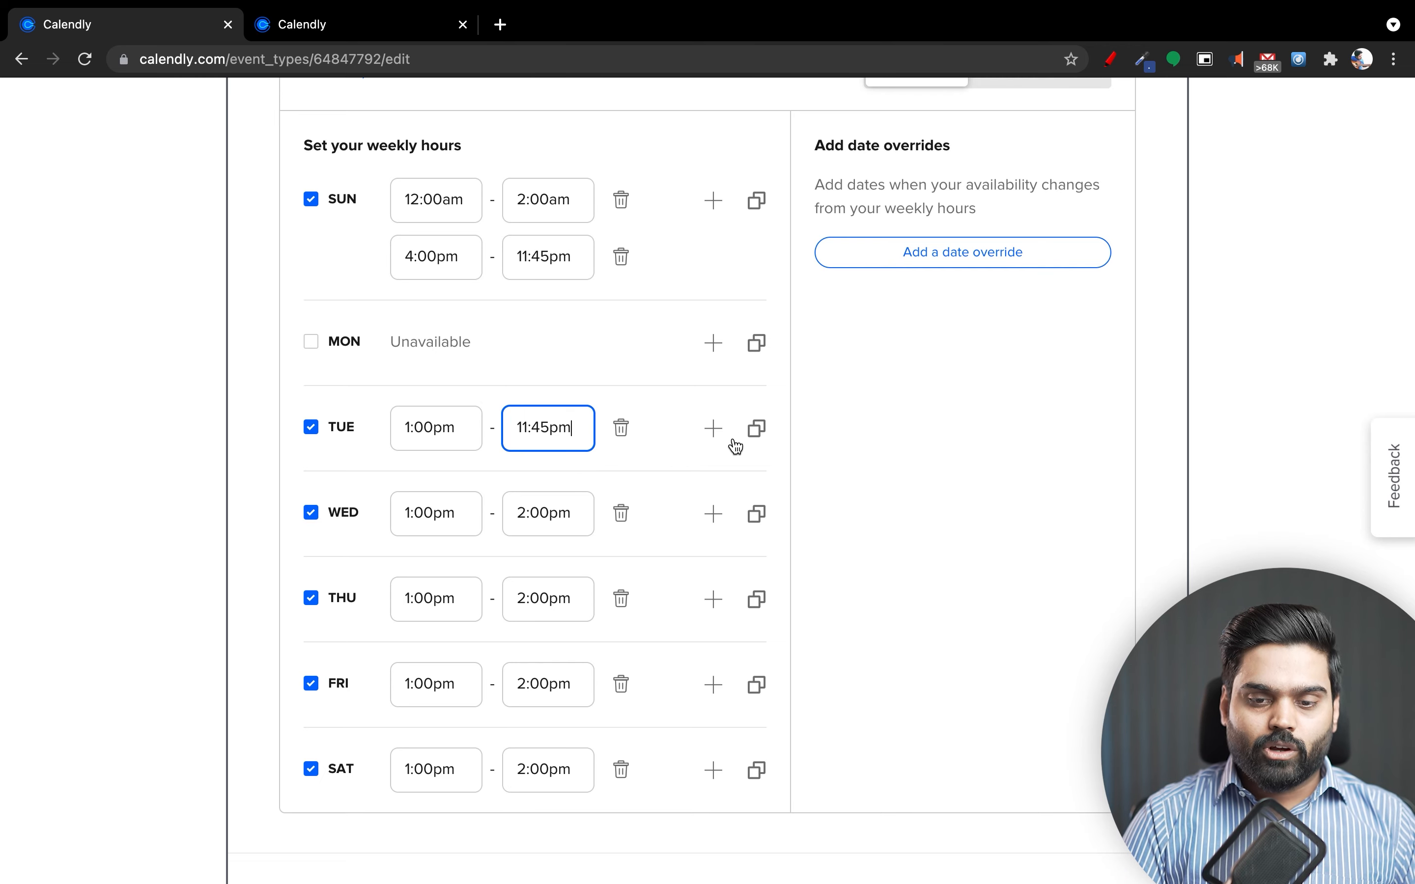
pyautogui.click(757, 429)
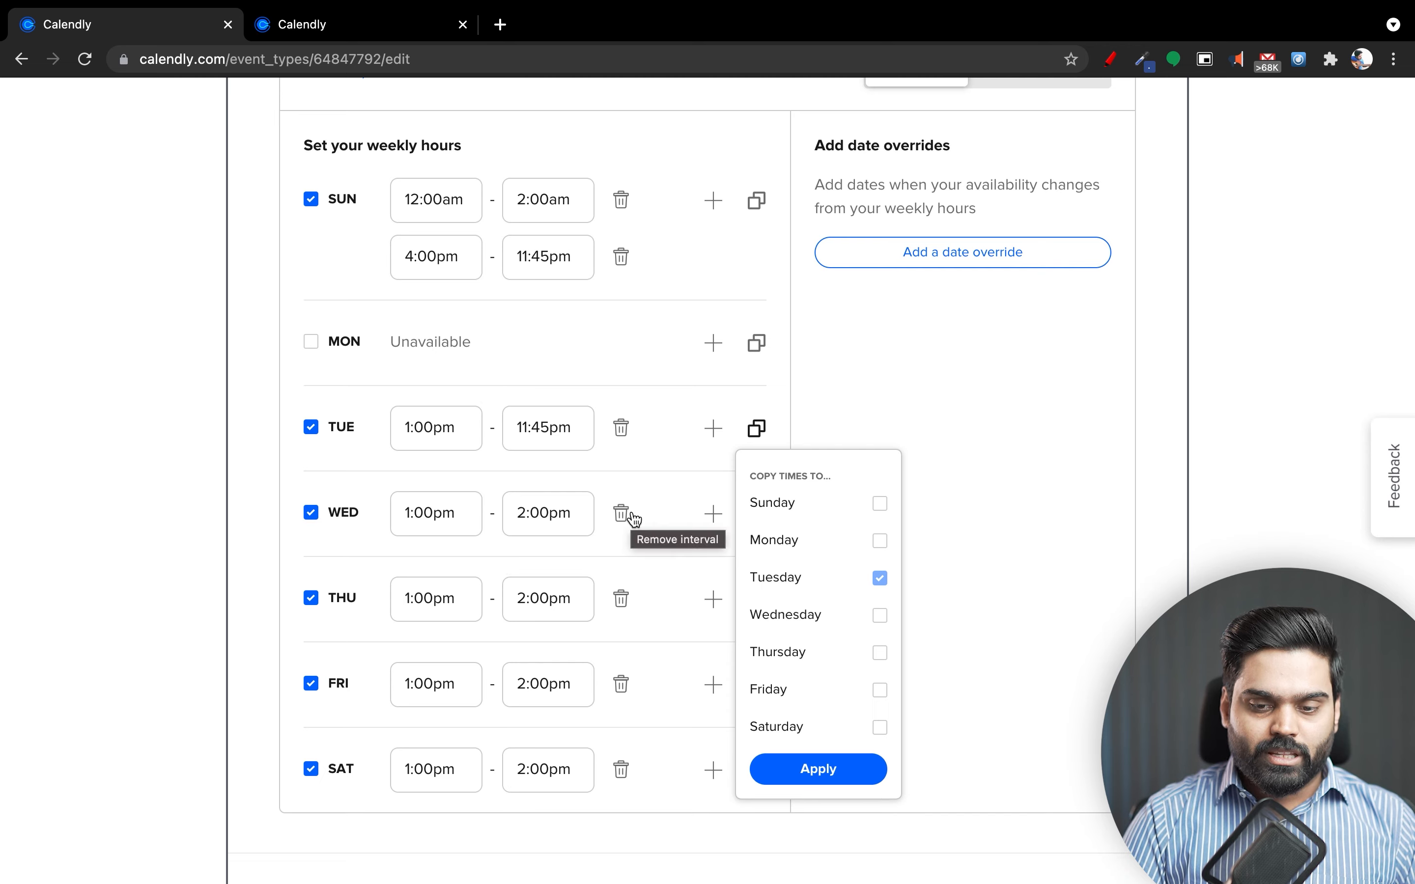
# Copy Tuesday's 1:00pm–11:45pm hours to Wednesday, Thursday, Friday and Saturday.
pyautogui.click(818, 615)
pyautogui.click(822, 651)
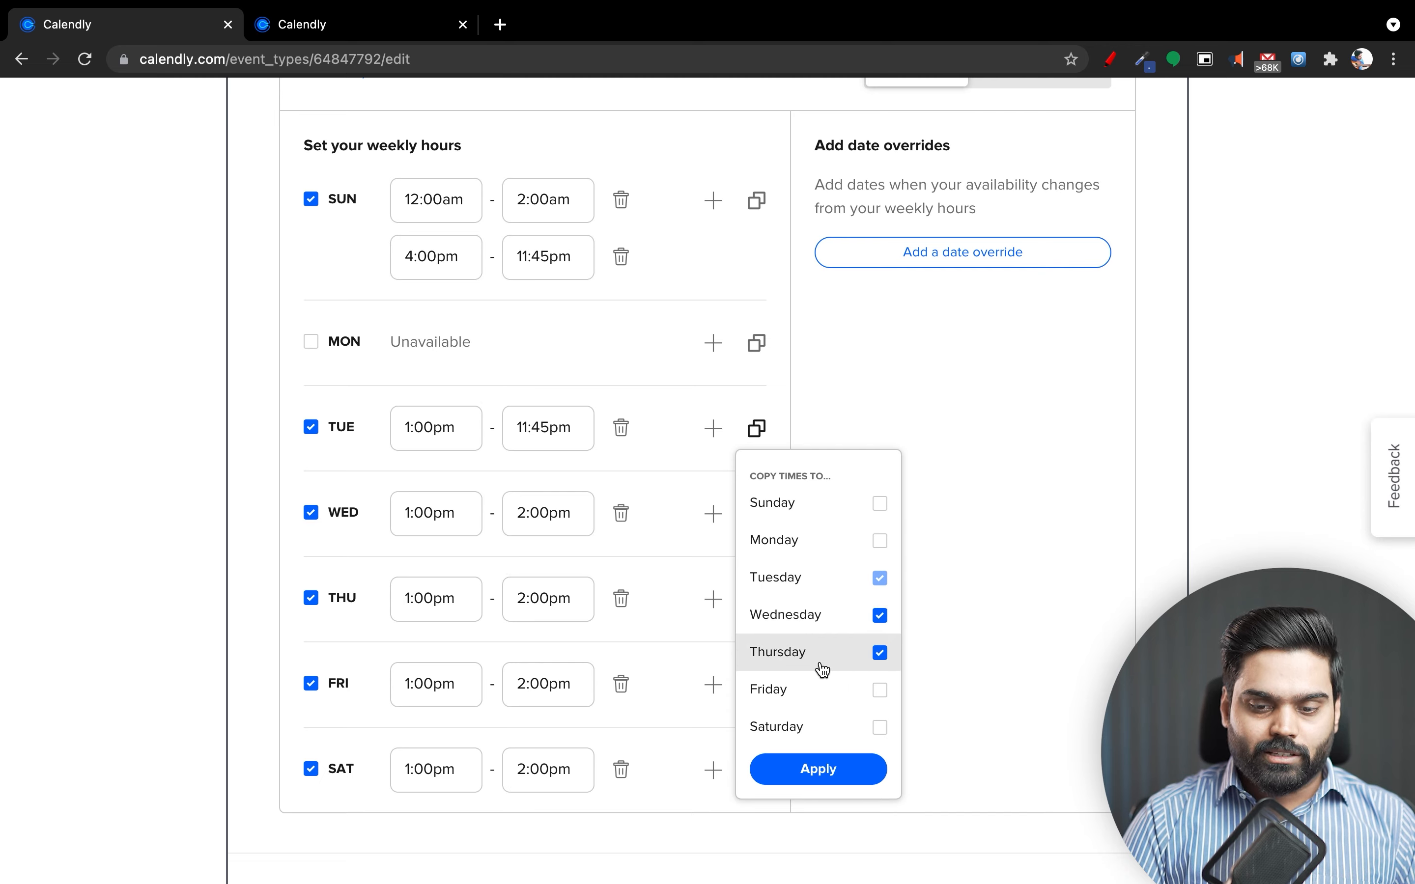
pyautogui.click(818, 689)
pyautogui.click(816, 725)
pyautogui.click(821, 760)
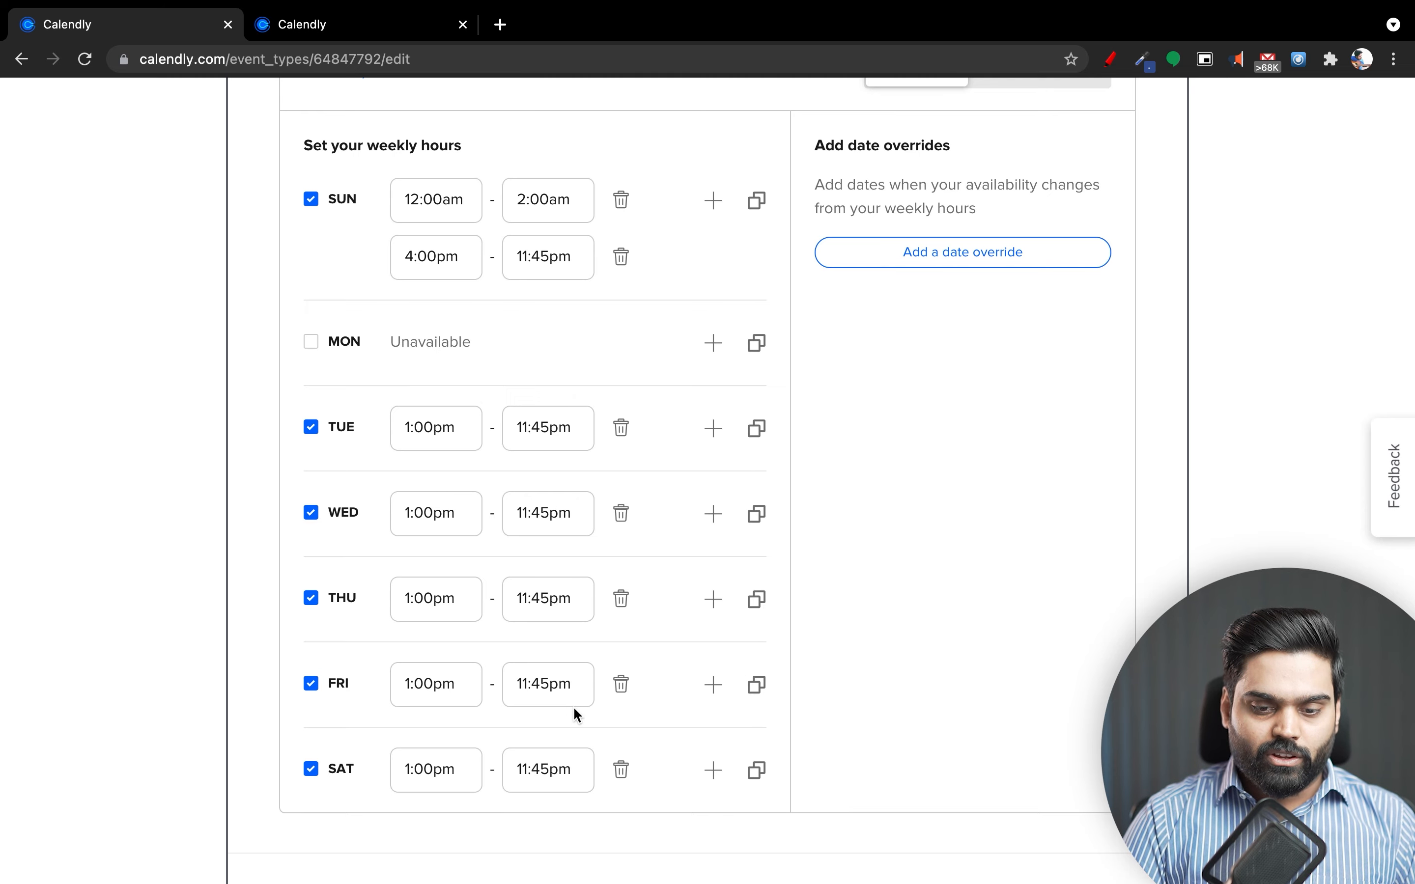
pyautogui.scroll(-10, 564, 702)
pyautogui.scroll(9, 564, 697)
pyautogui.scroll(4, 564, 697)
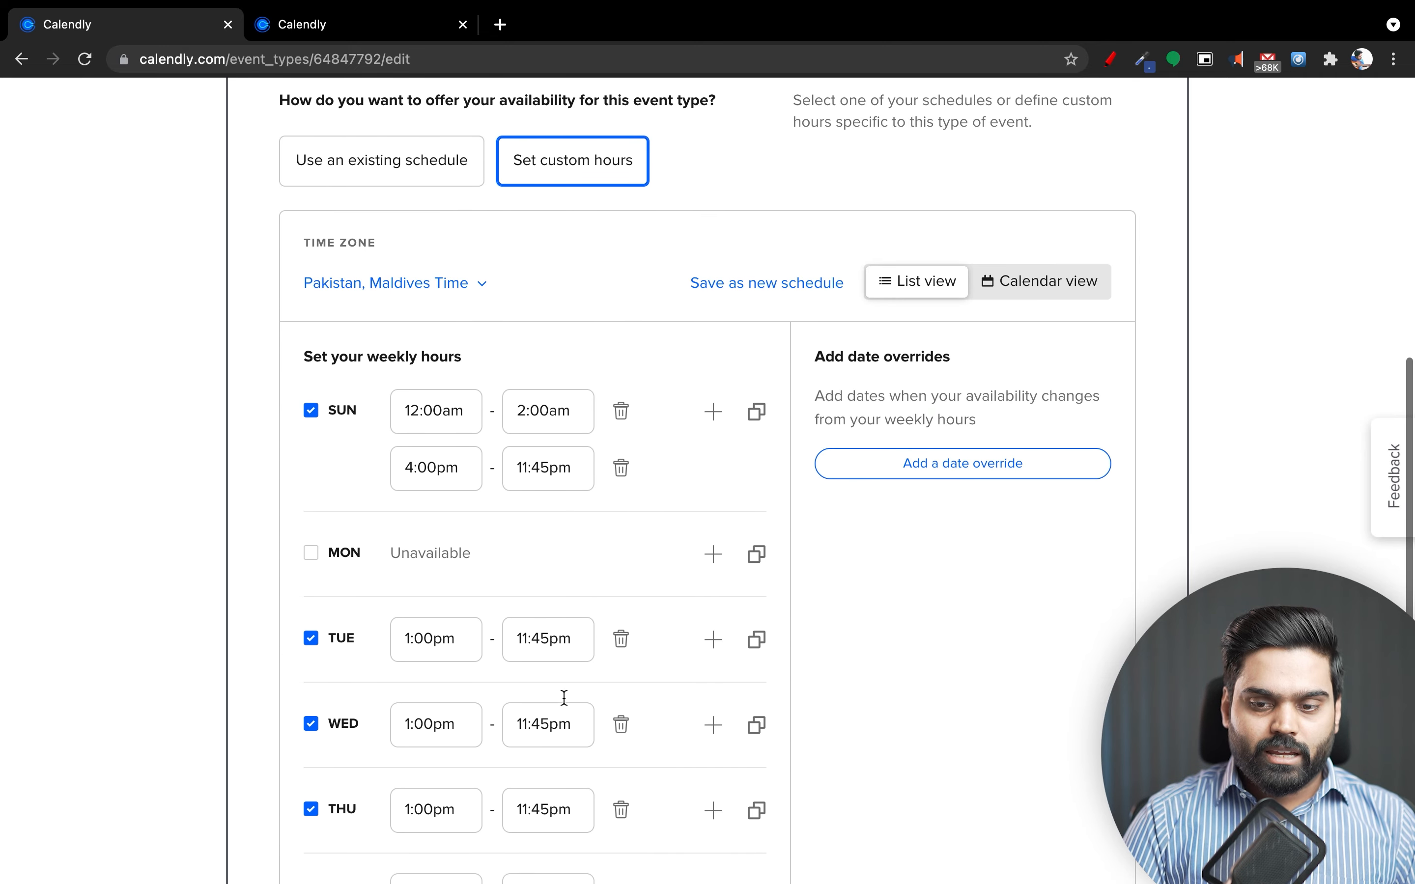
pyautogui.scroll(-6, 566, 699)
pyautogui.scroll(-5, 563, 699)
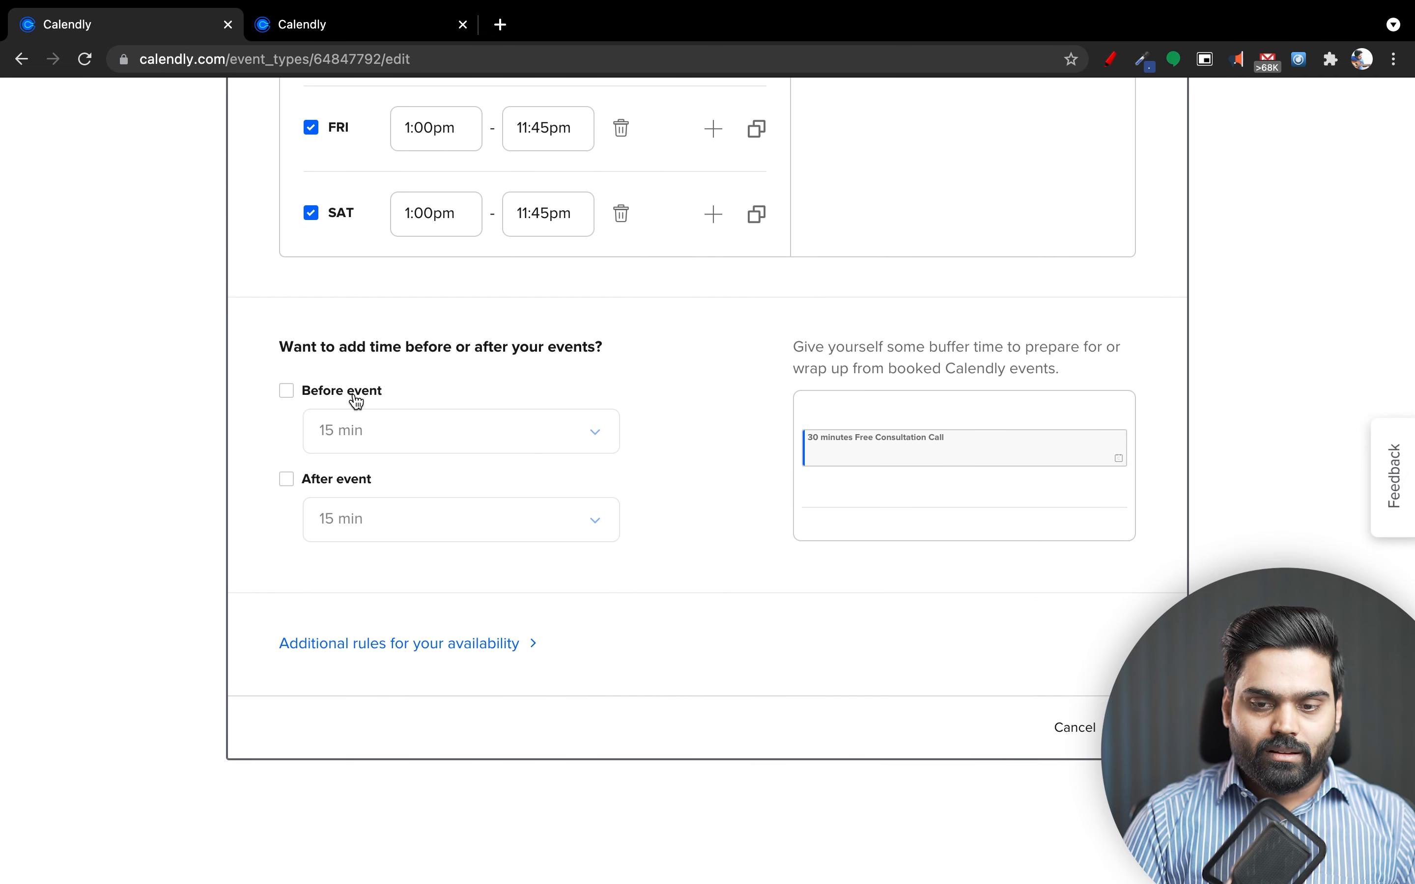
pyautogui.scroll(10, 484, 697)
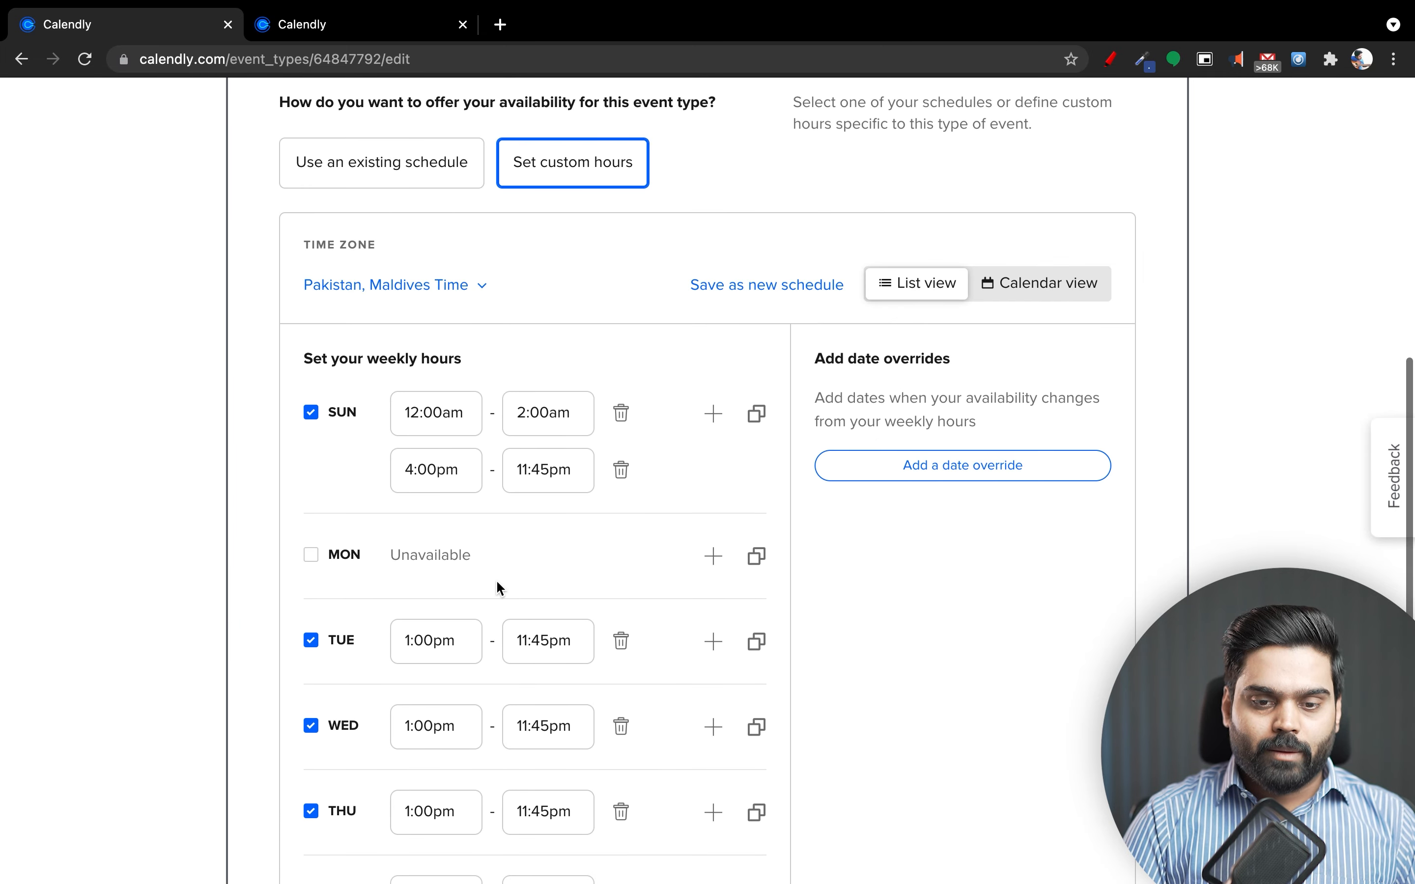
pyautogui.scroll(-10, 486, 609)
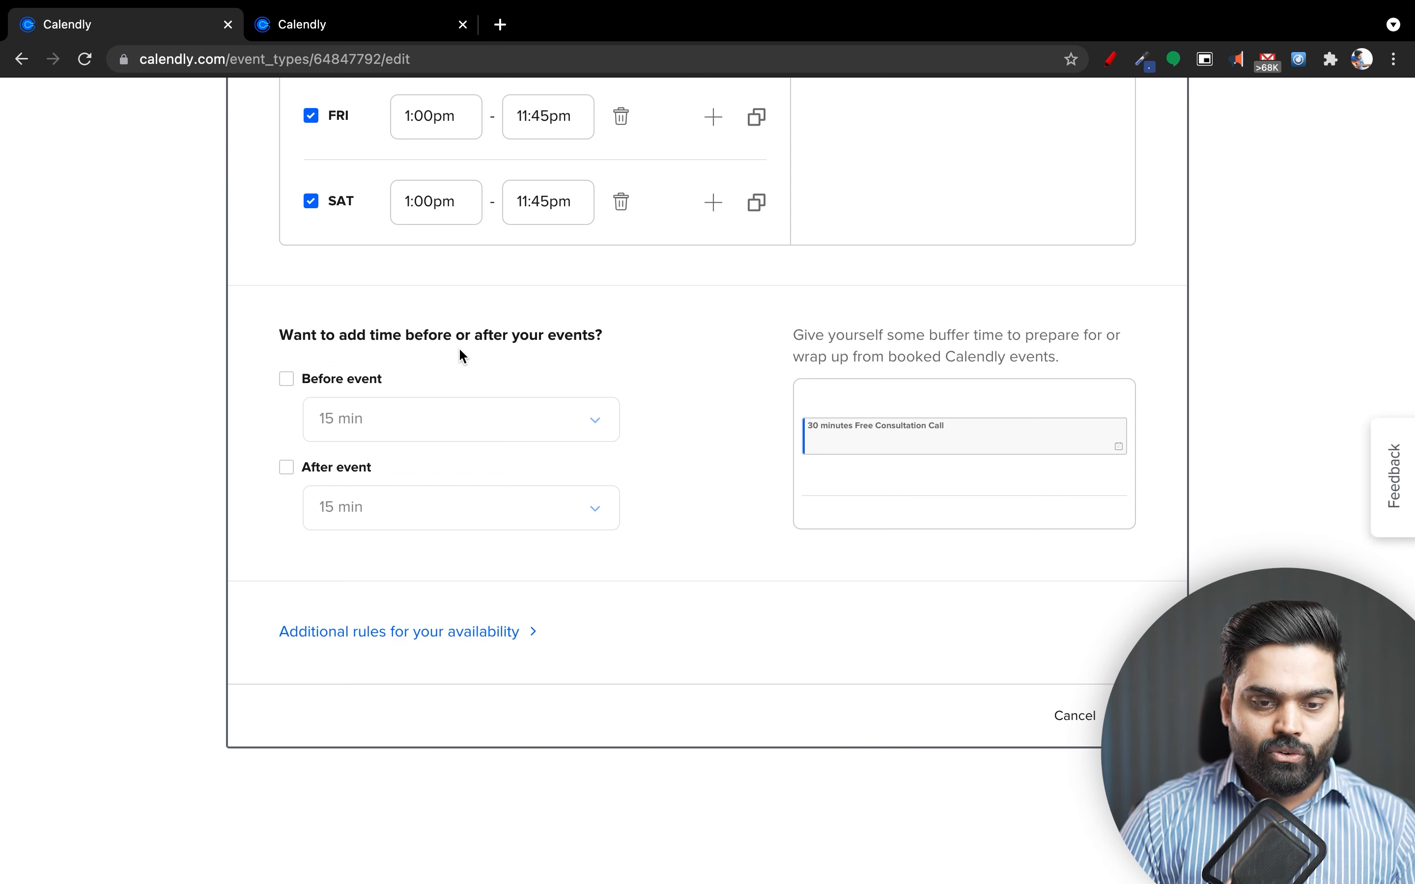
# Add a 3 hrs buffer before the event.
pyautogui.click(378, 387)
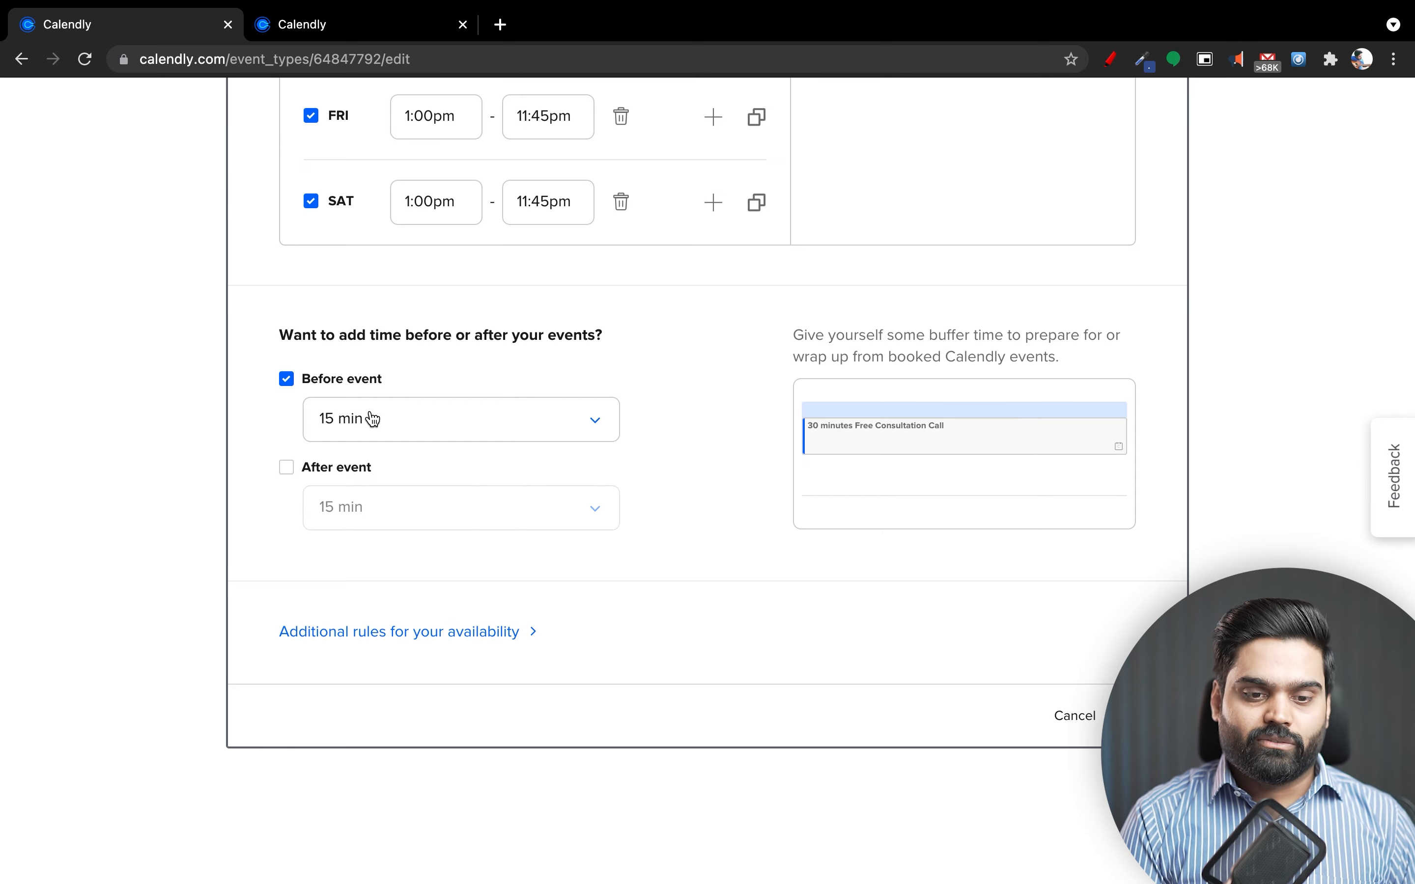
pyautogui.click(373, 419)
pyautogui.scroll(-5, 377, 584)
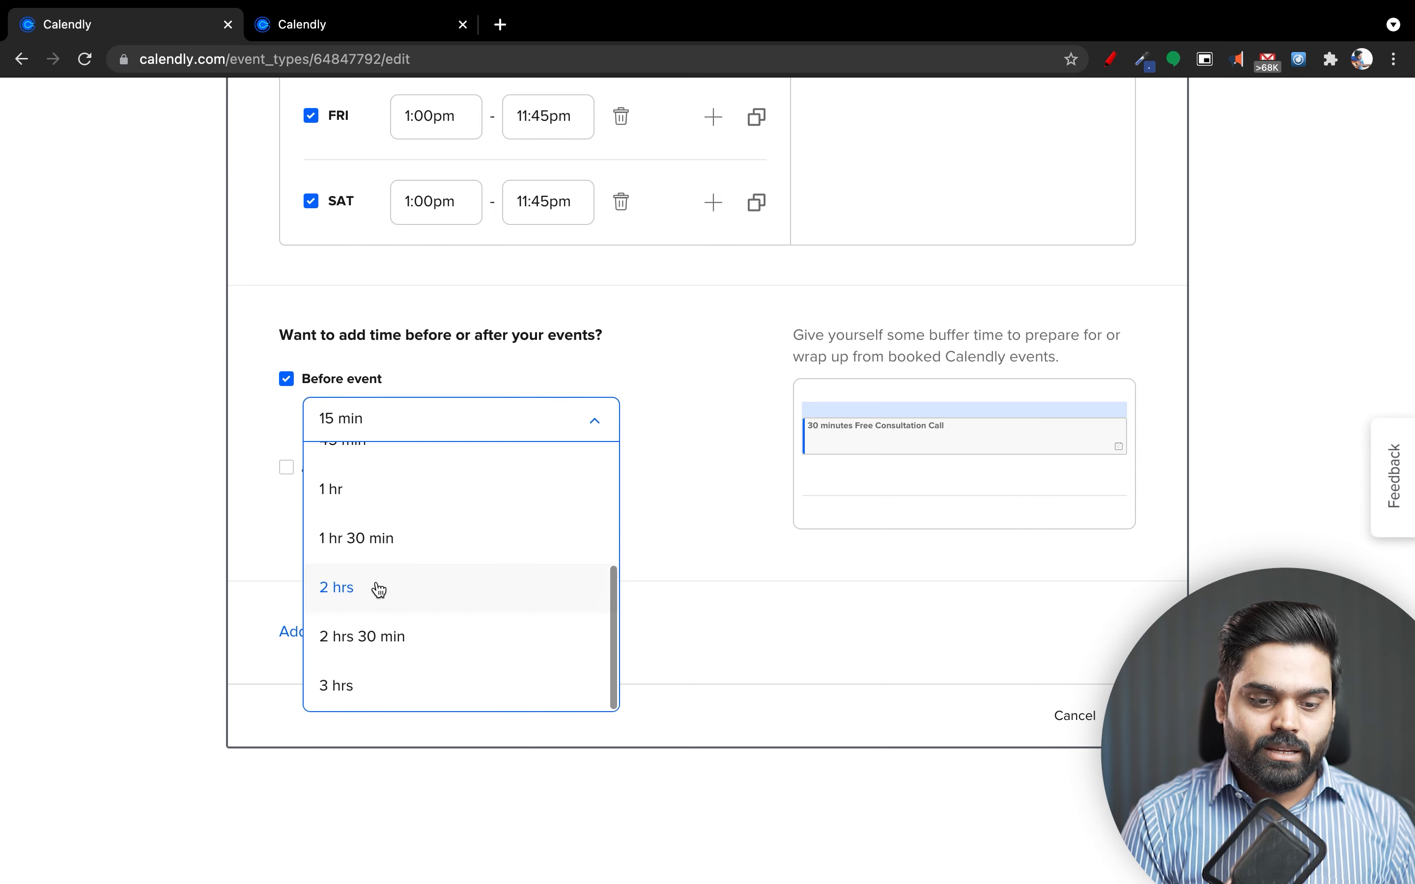
pyautogui.click(403, 689)
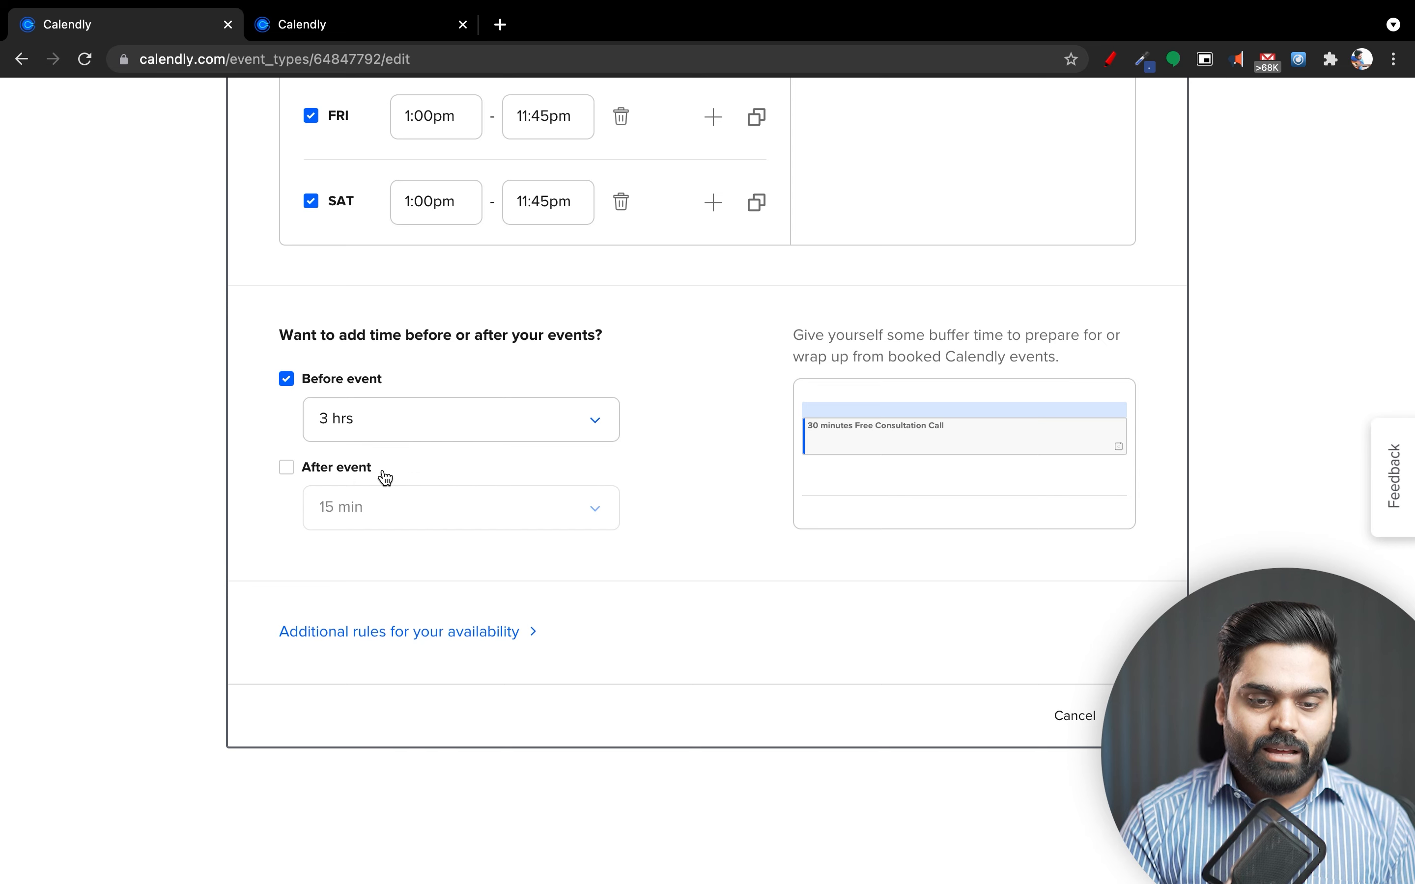
# Add a 3 hrs after-event buffer, then switch off both buffers.
pyautogui.click(360, 475)
pyautogui.click(394, 502)
pyautogui.scroll(-4, 447, 629)
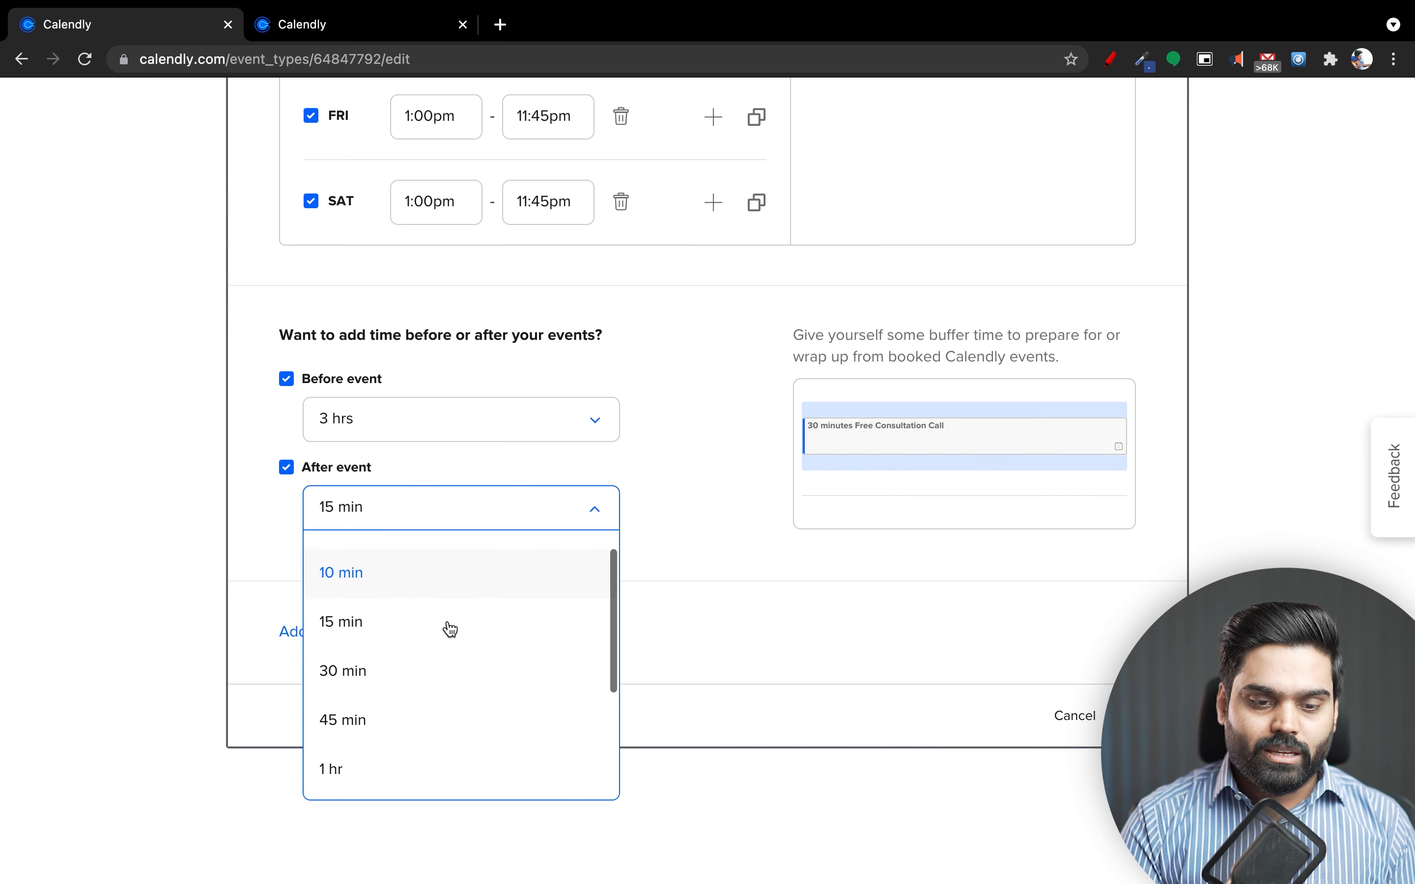
pyautogui.click(409, 764)
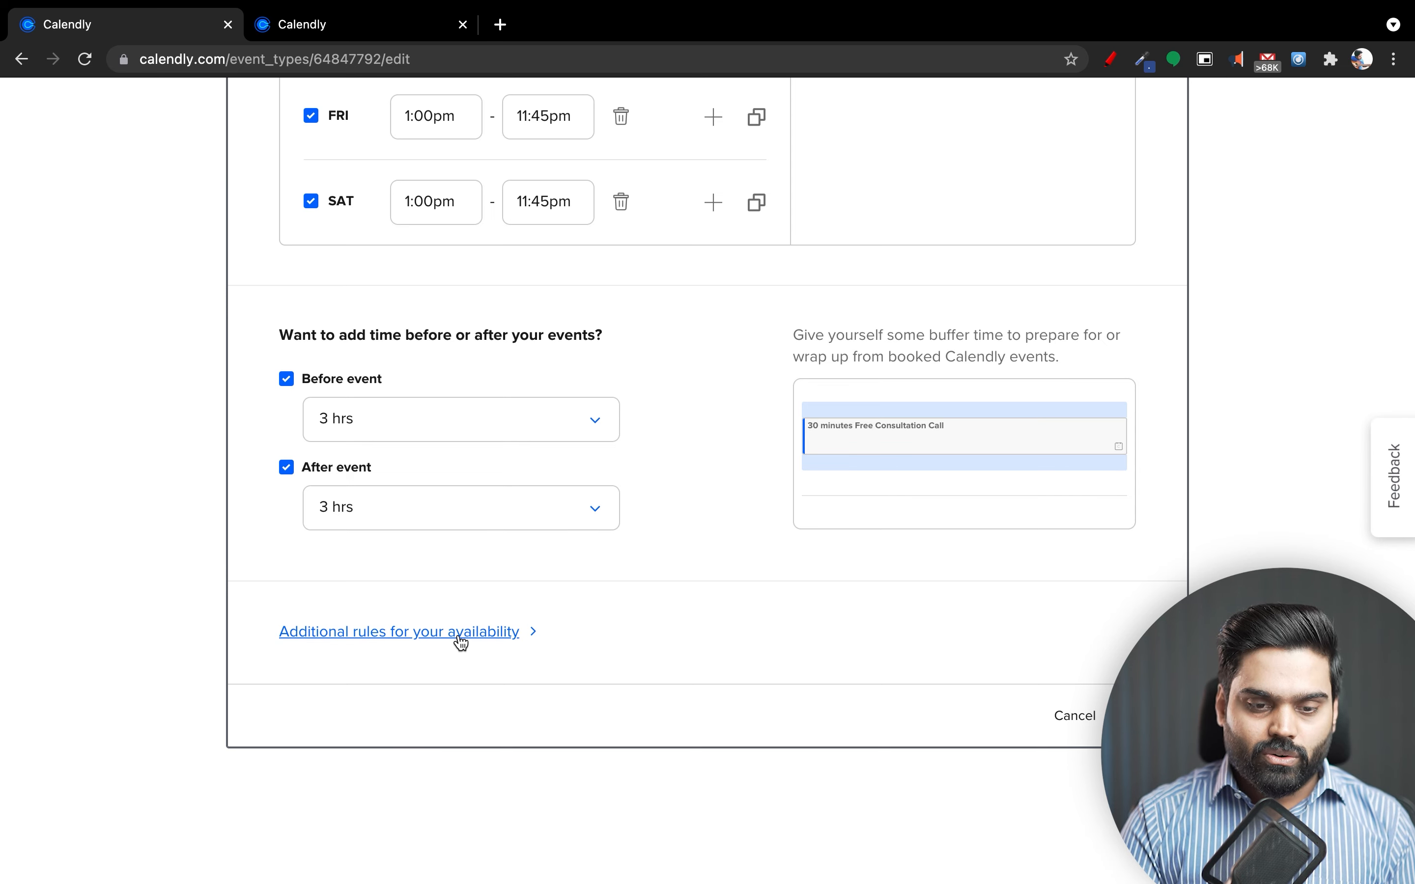
pyautogui.click(463, 502)
pyautogui.click(353, 477)
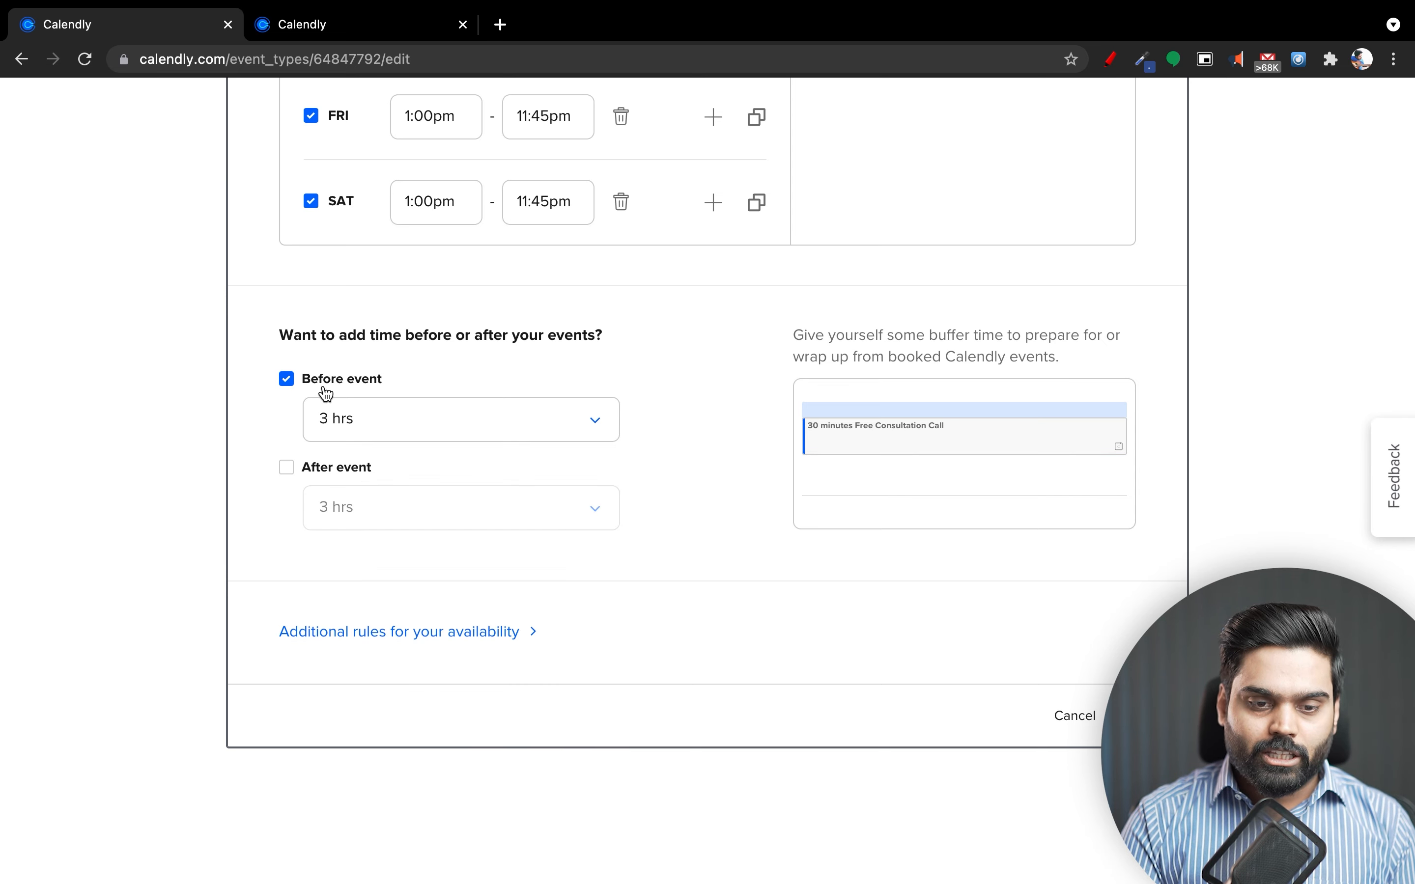
pyautogui.click(325, 383)
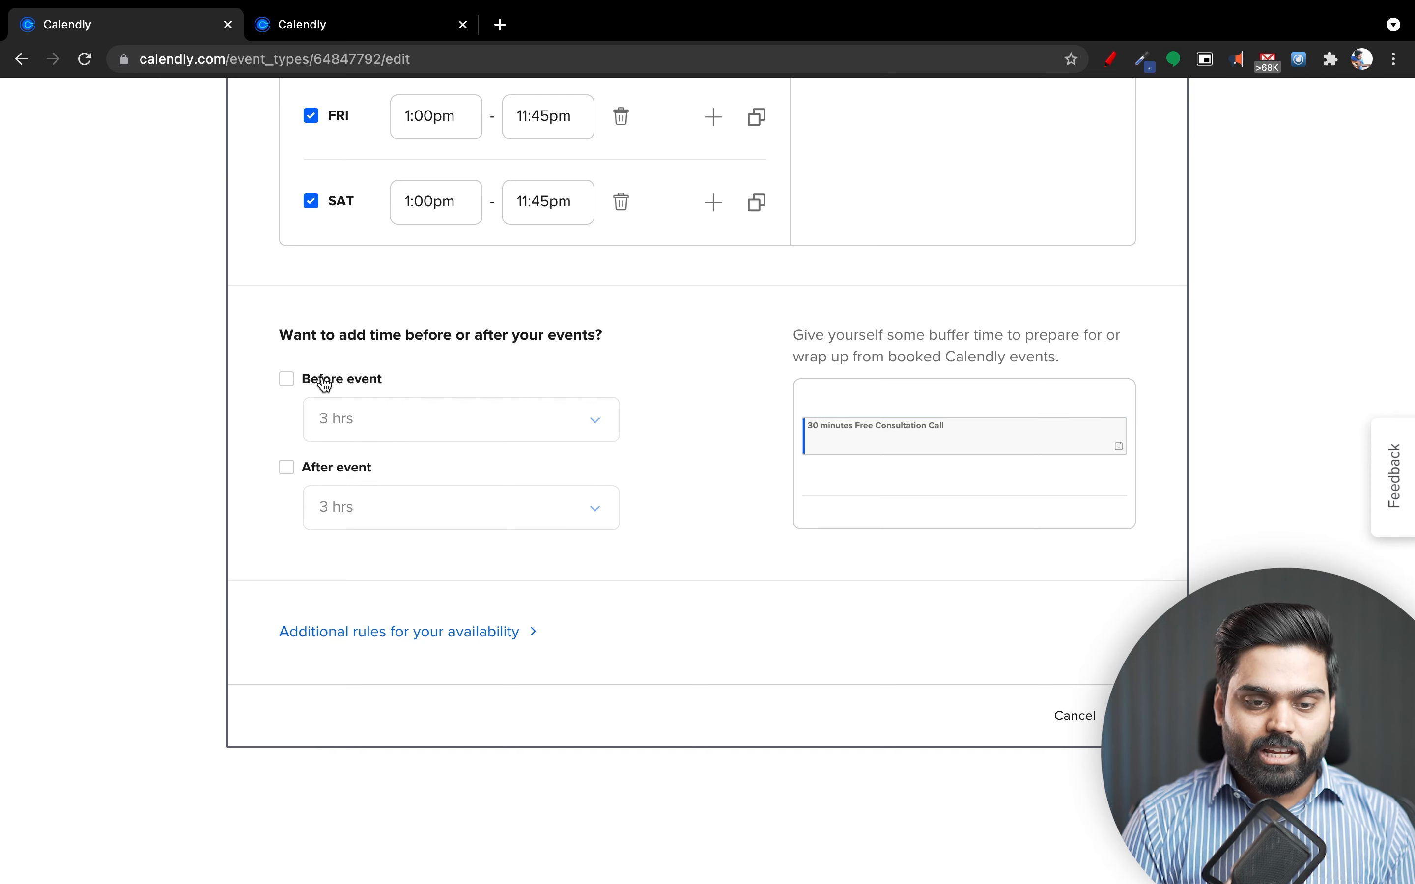
# Expand the additional availability rules, keeping the 30 min start time increment.
pyautogui.click(478, 632)
pyautogui.scroll(-5, 632, 646)
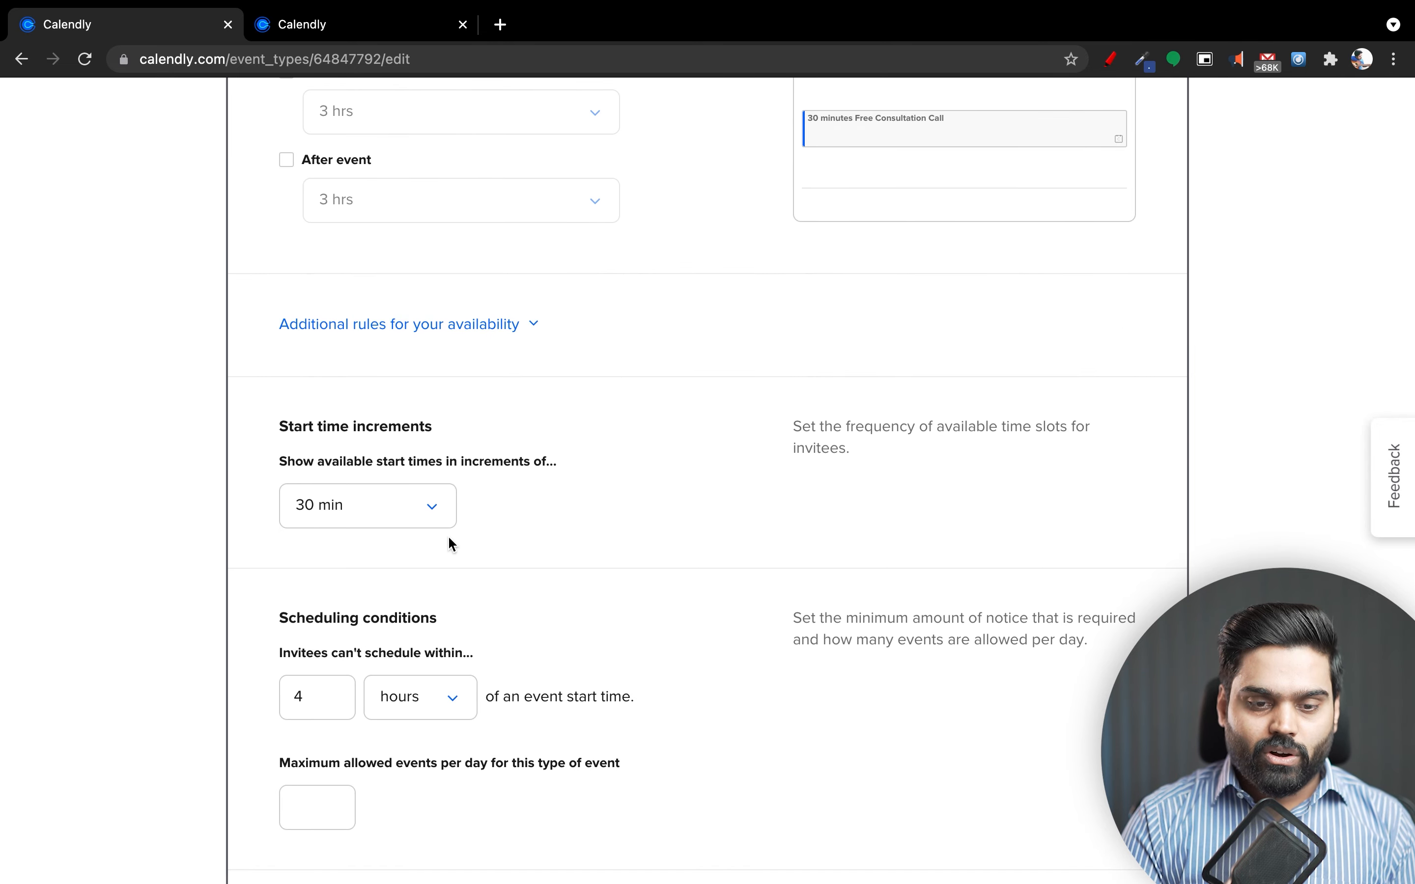
pyautogui.click(431, 521)
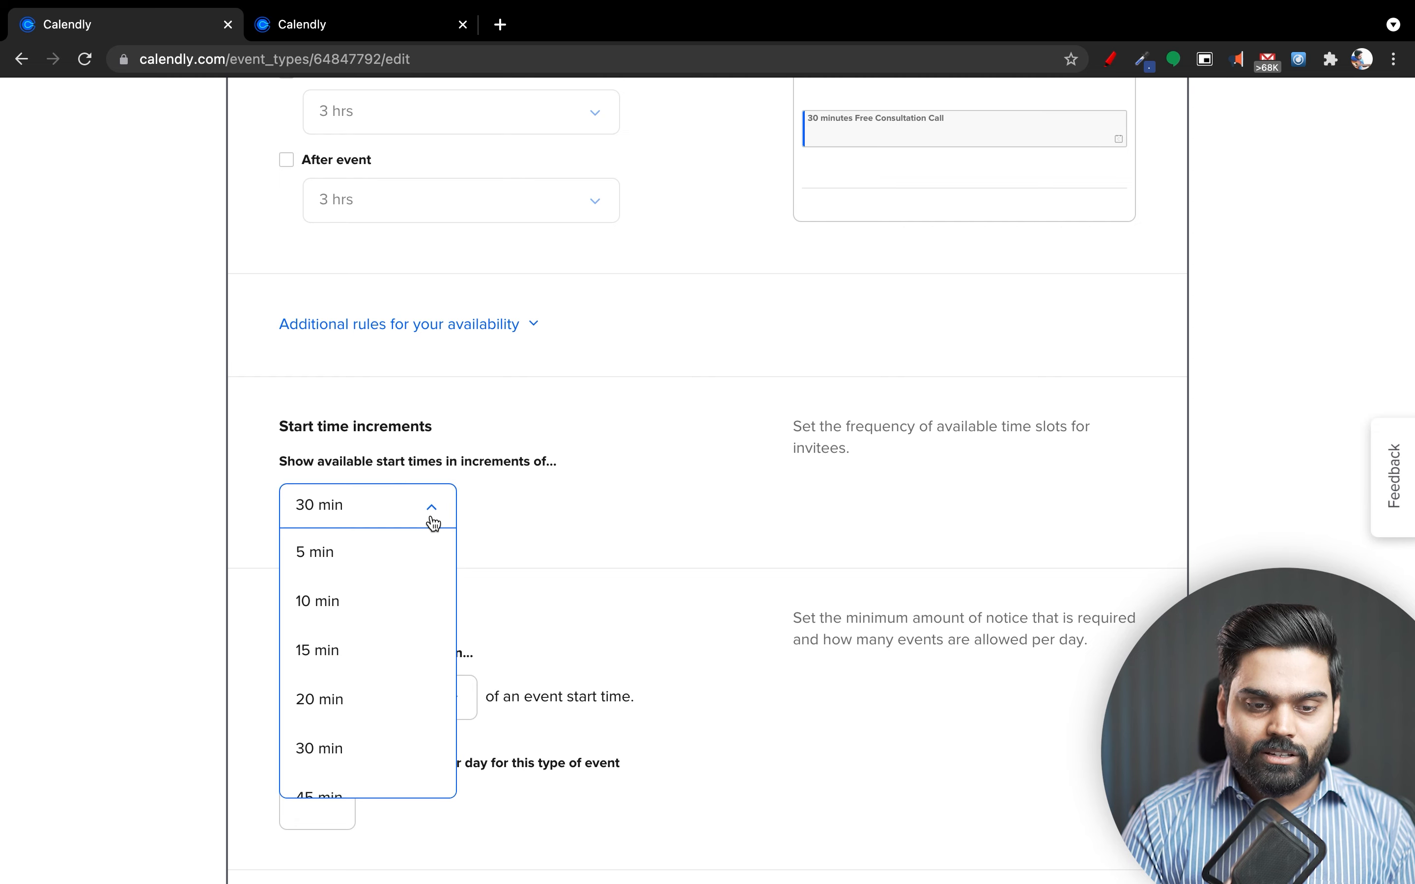
pyautogui.click(490, 514)
# Set the minimum scheduling notice to 1 day.
pyautogui.scroll(-4, 515, 568)
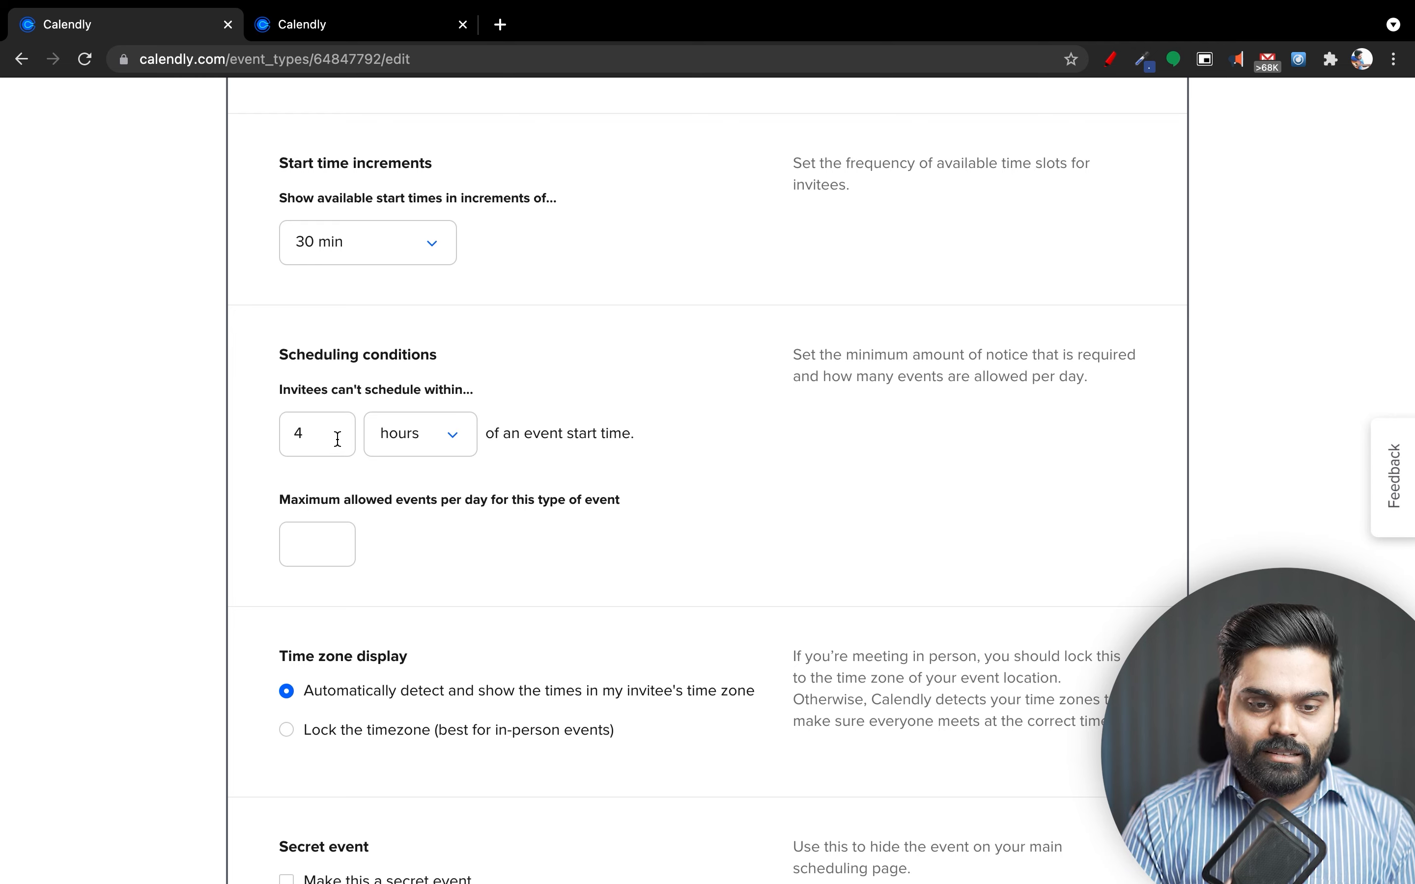
pyautogui.click(406, 446)
pyautogui.scroll(1, 432, 534)
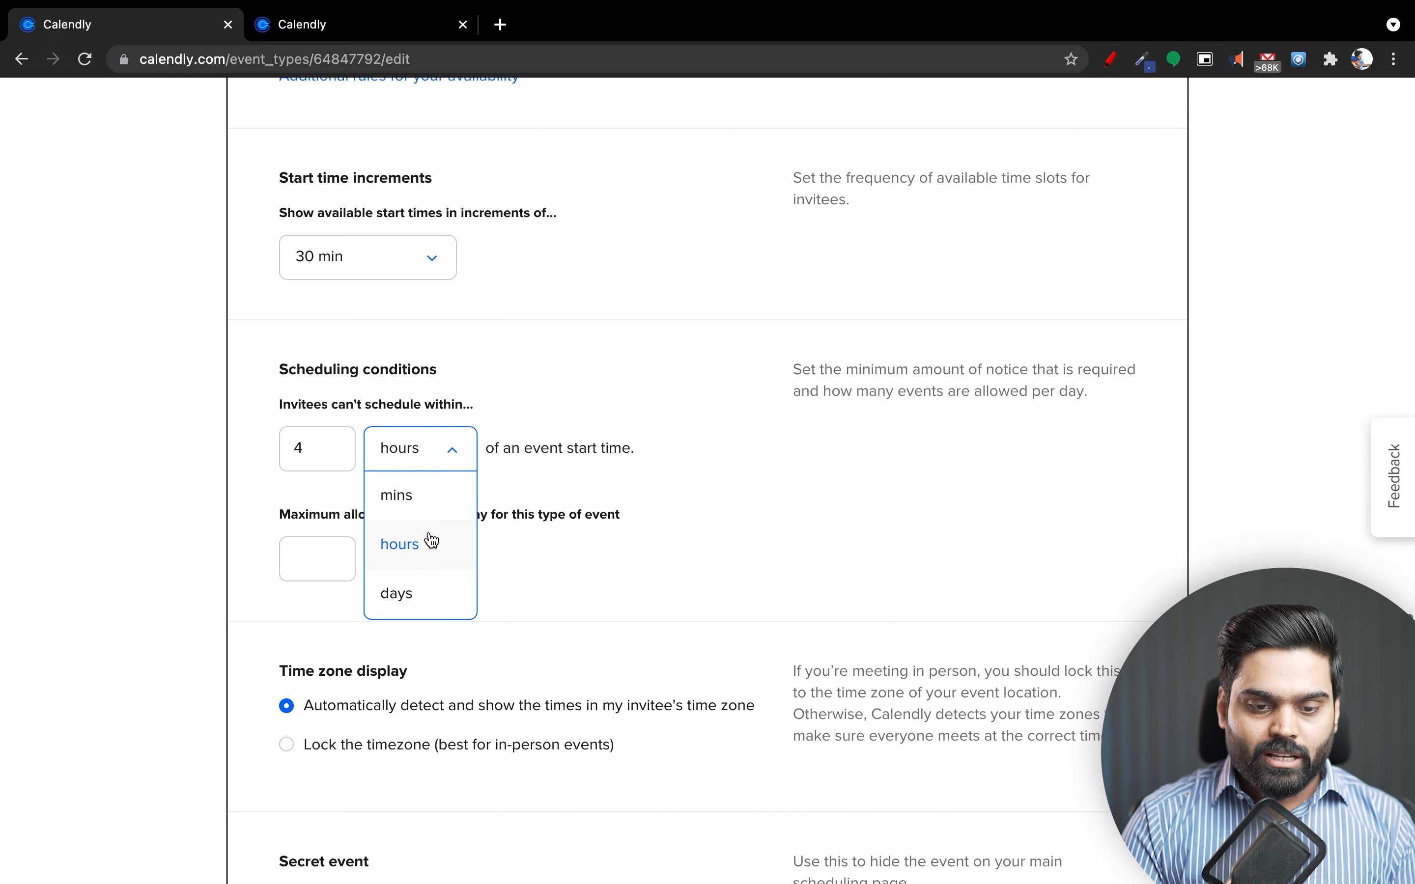
pyautogui.click(419, 590)
pyautogui.click(319, 446)
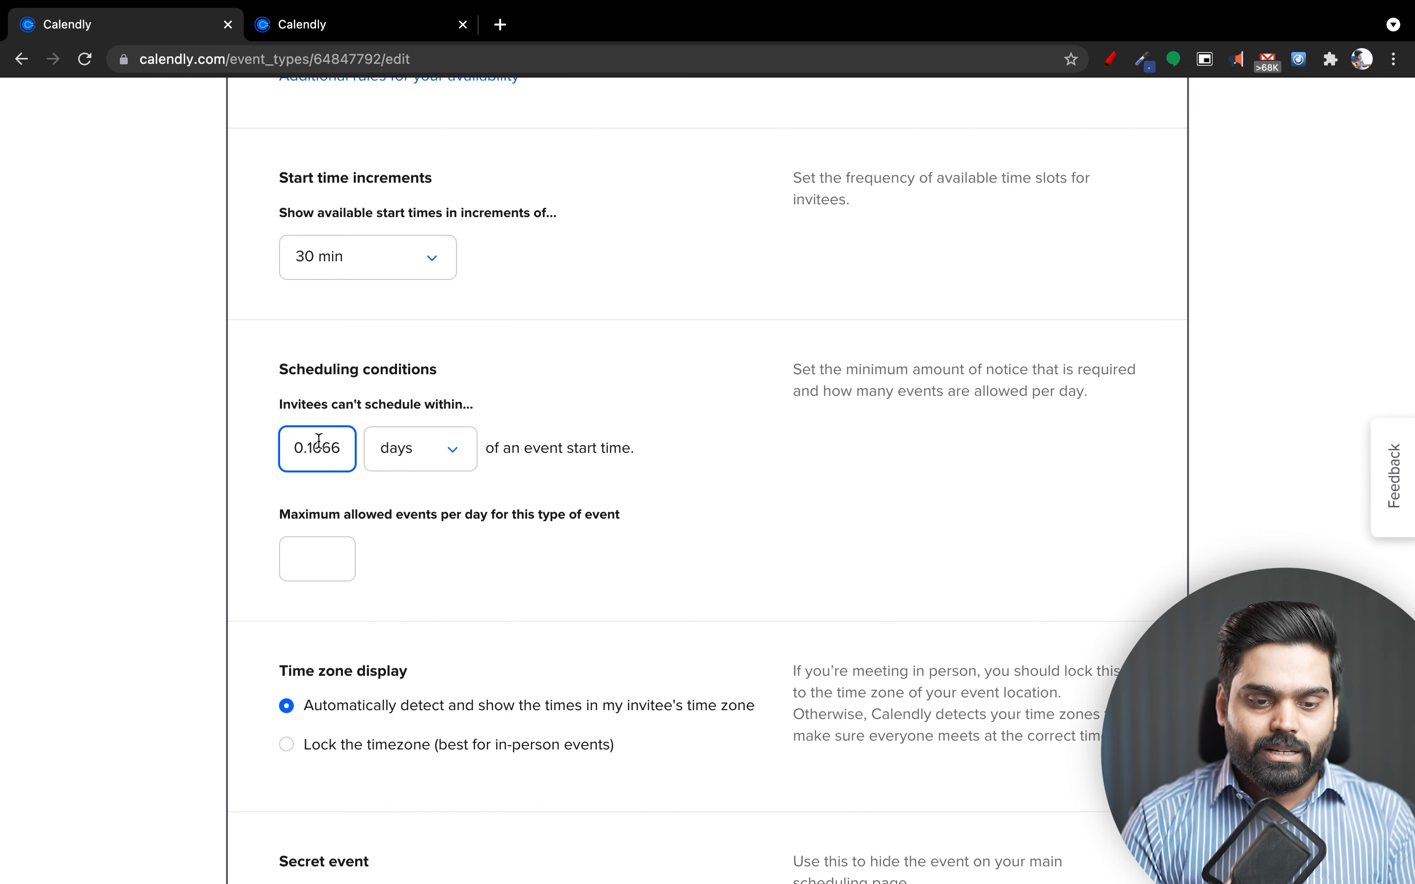
pyautogui.press('super+a')
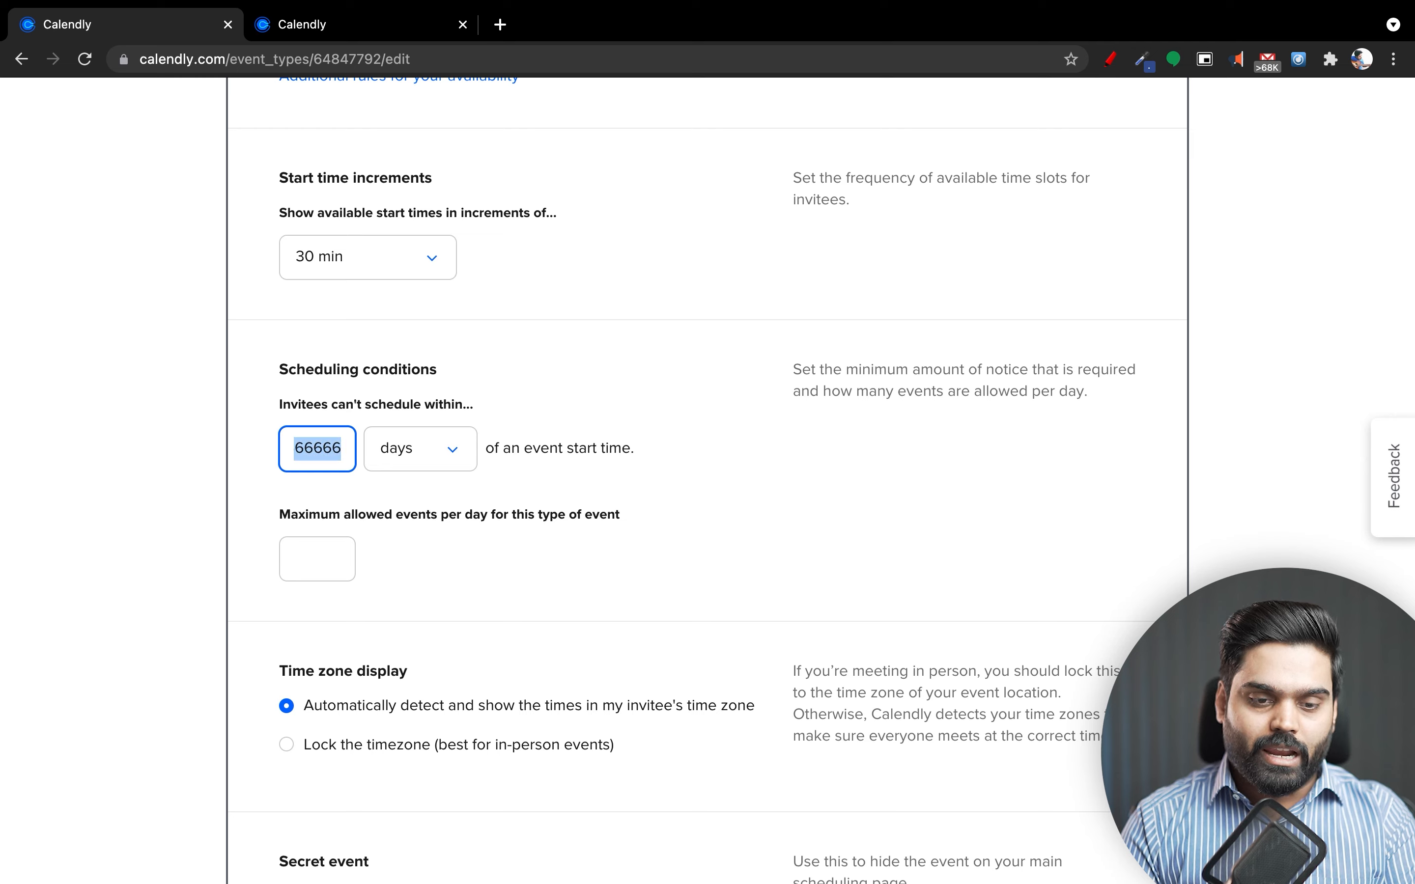
pyautogui.write('1')
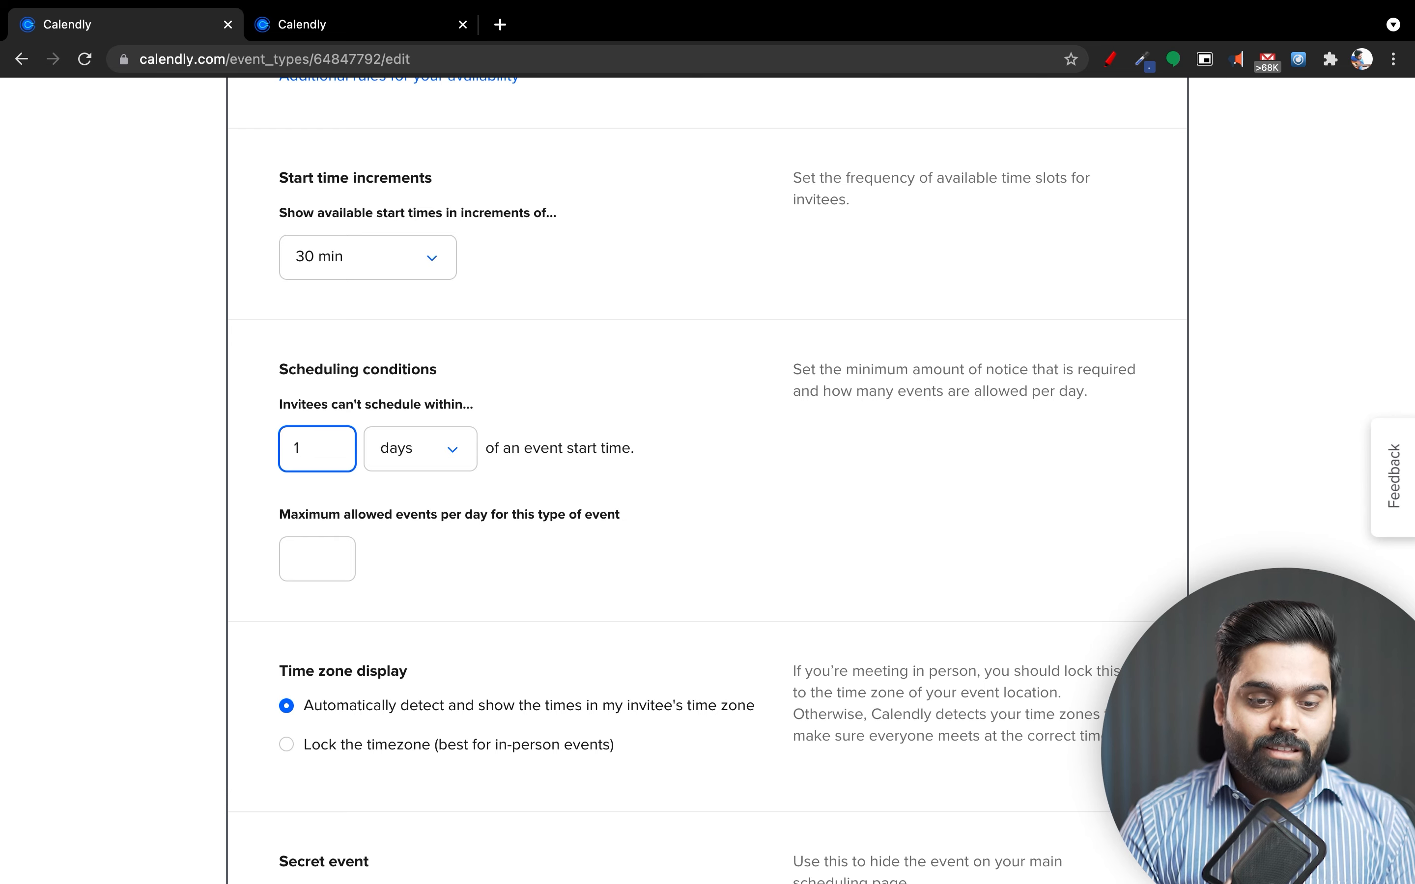
# Limit the event to a maximum of 2 bookings per day.
pyautogui.click(310, 574)
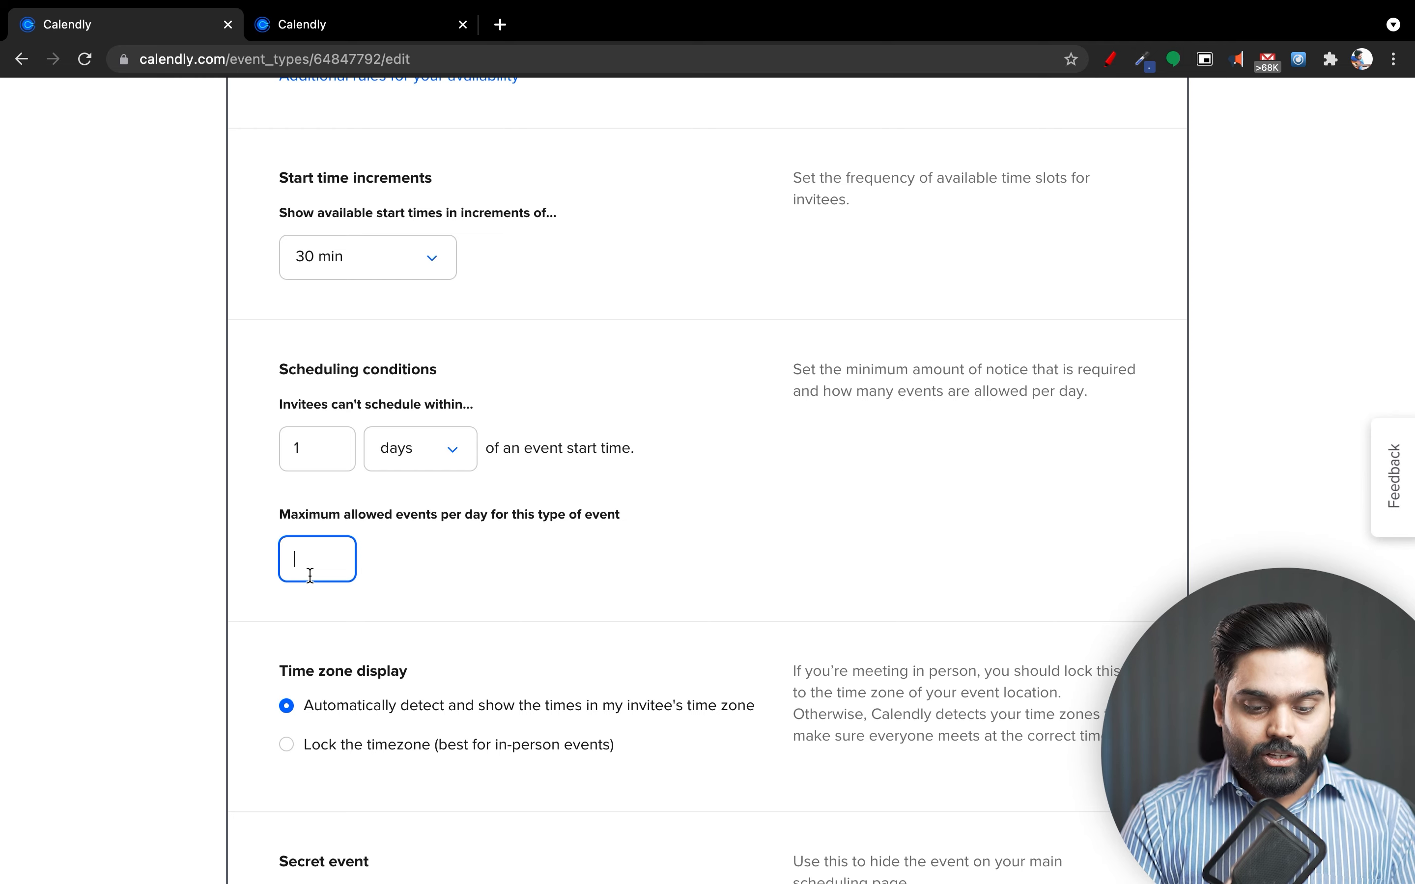
pyautogui.write('1')
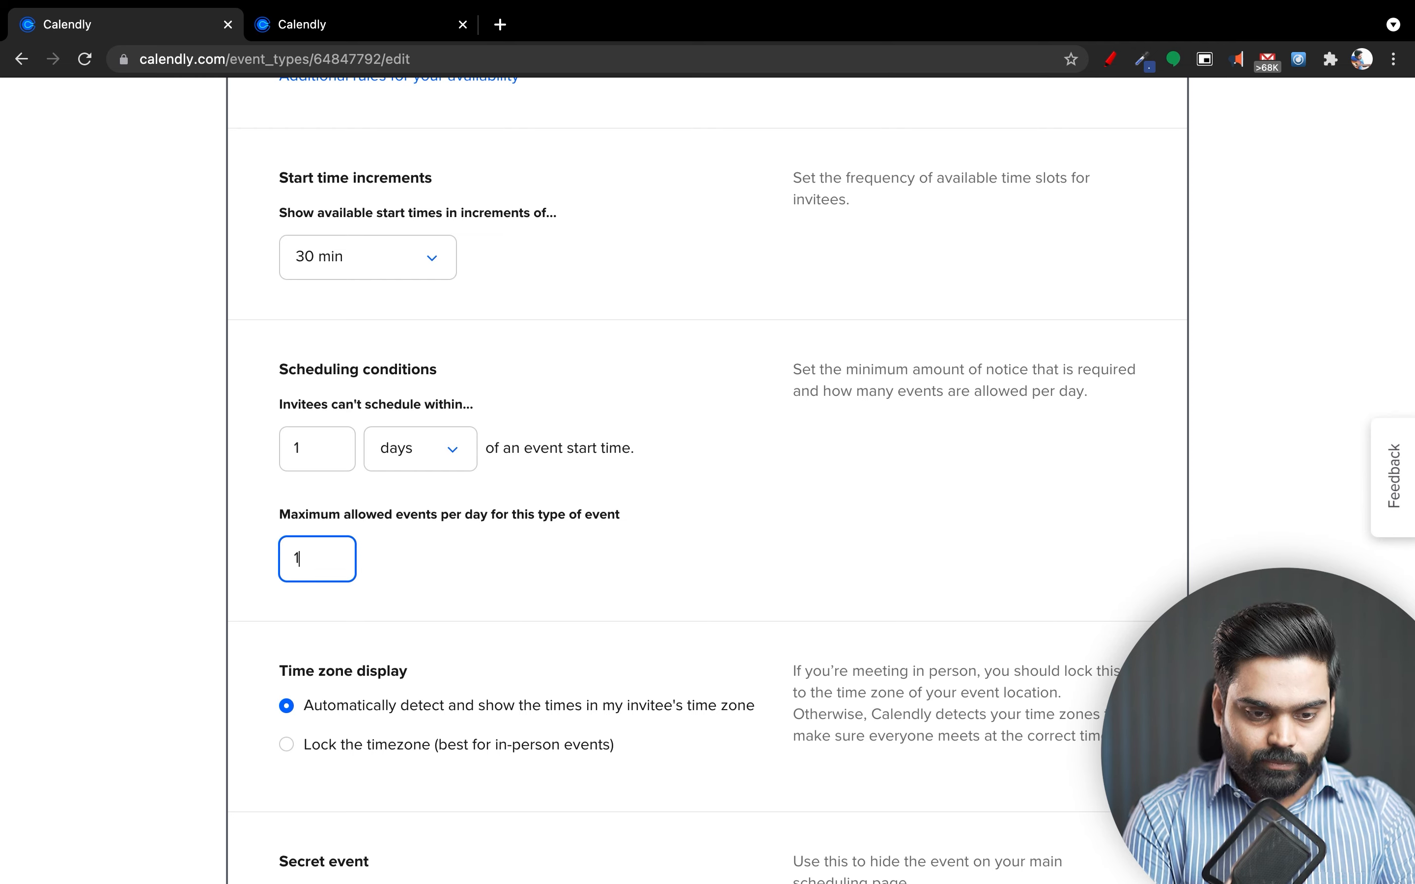
pyautogui.write('0')
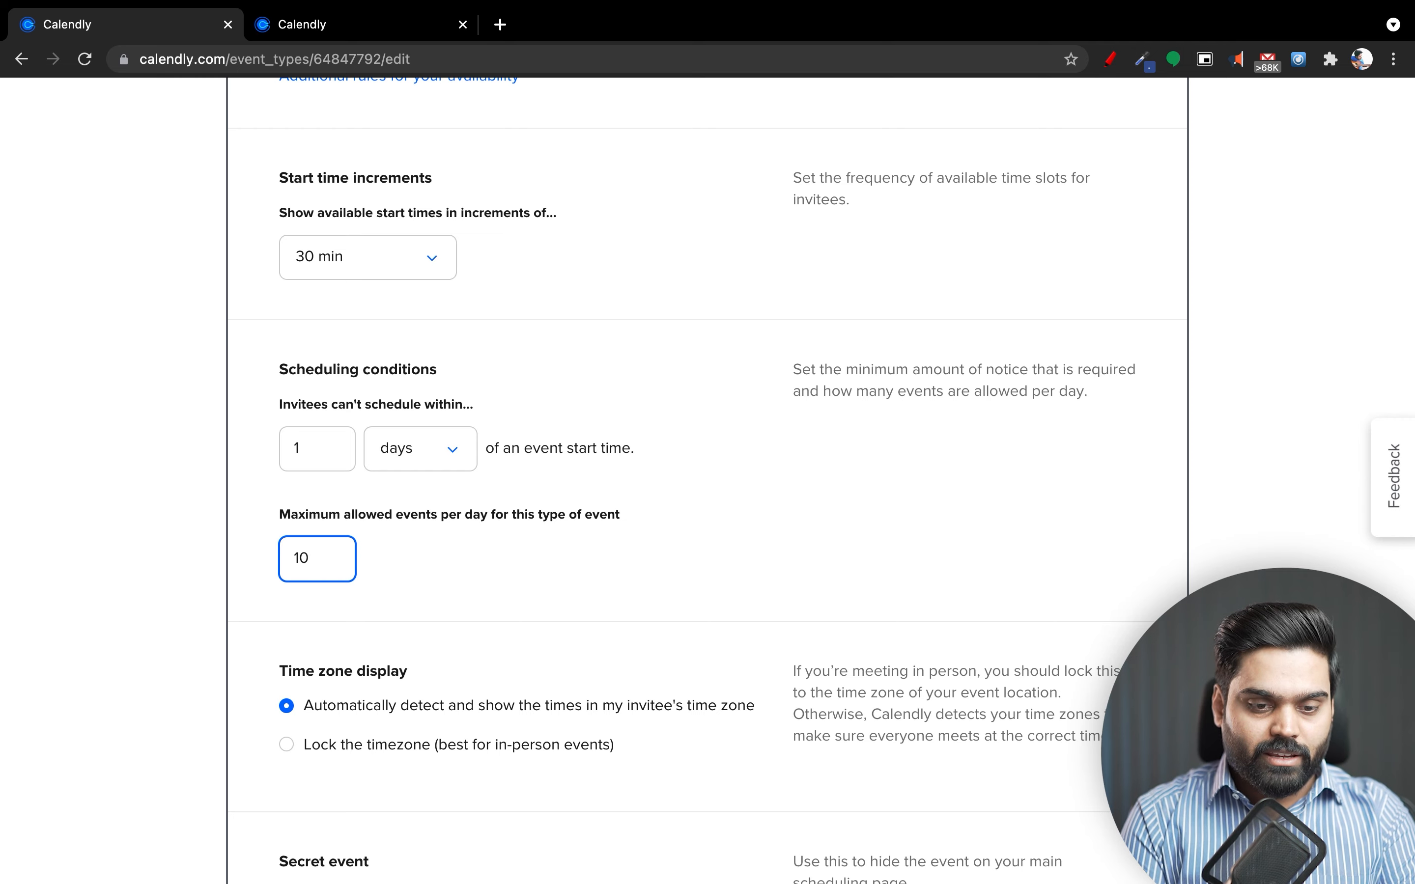
pyautogui.press('BackSpace')
pyautogui.press('BackSpace')
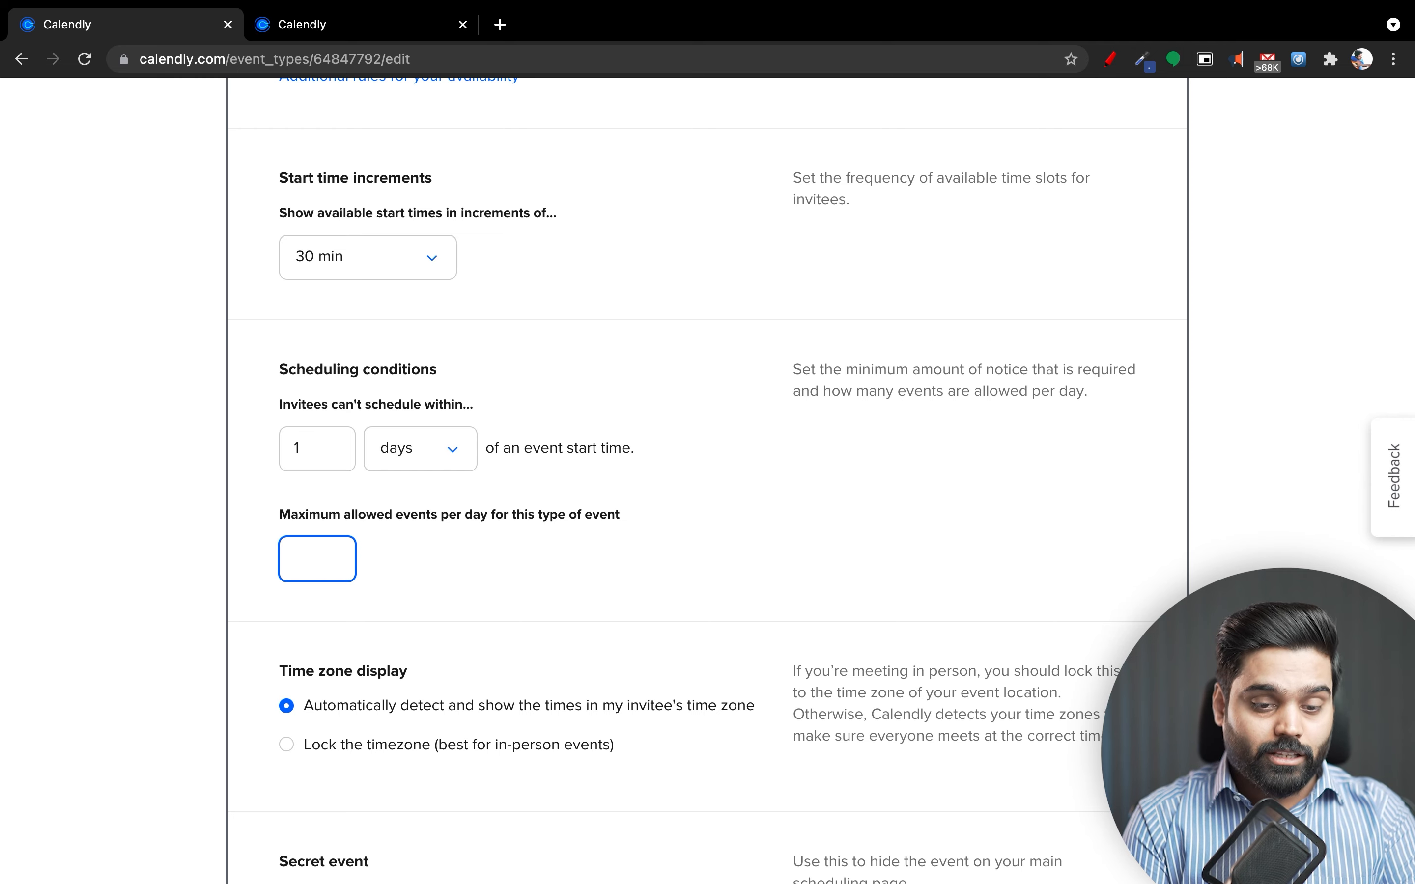
pyautogui.write('2')
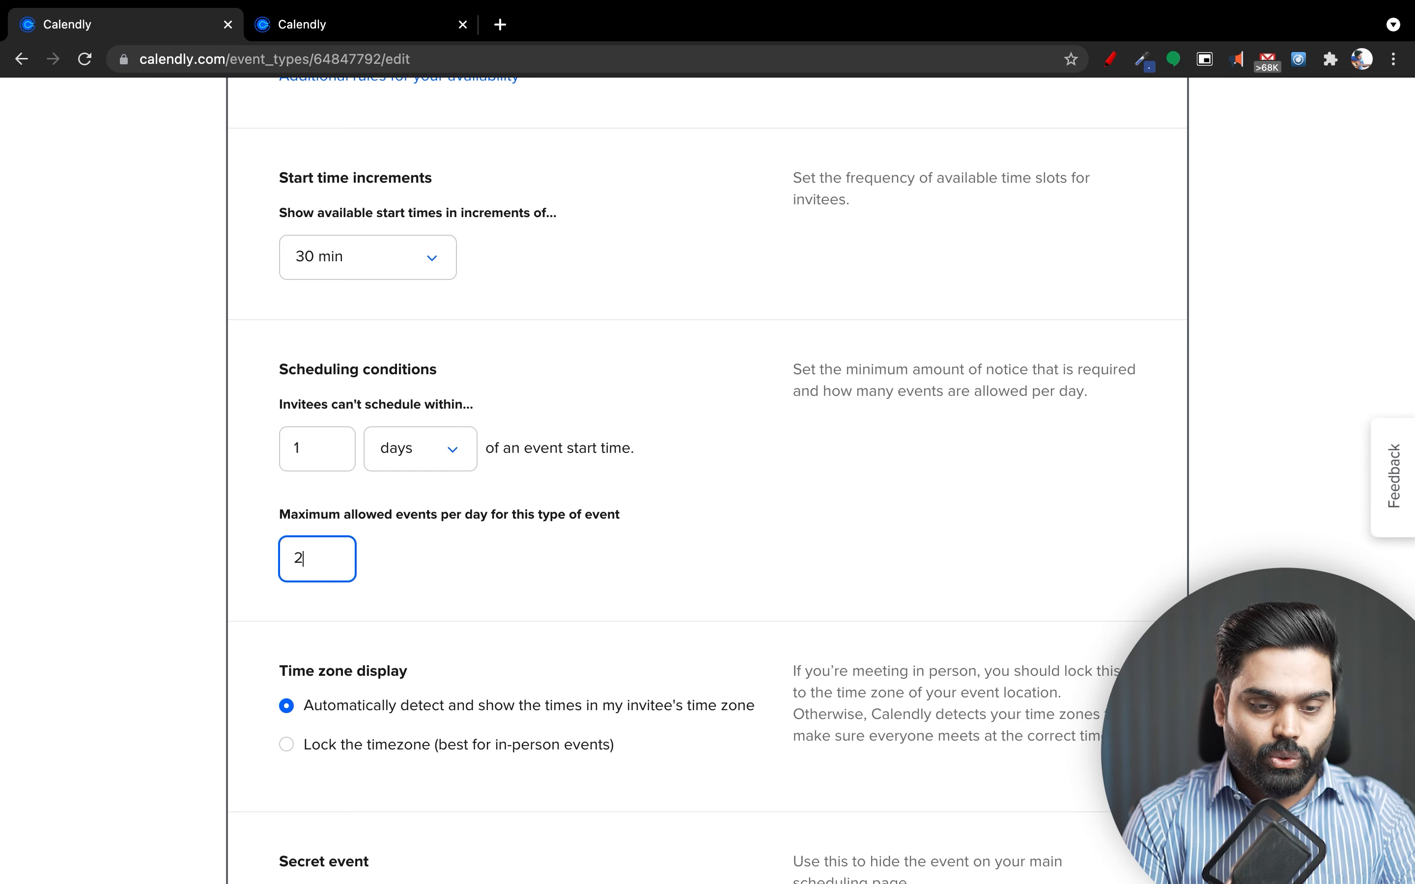
pyautogui.scroll(-1, 513, 624)
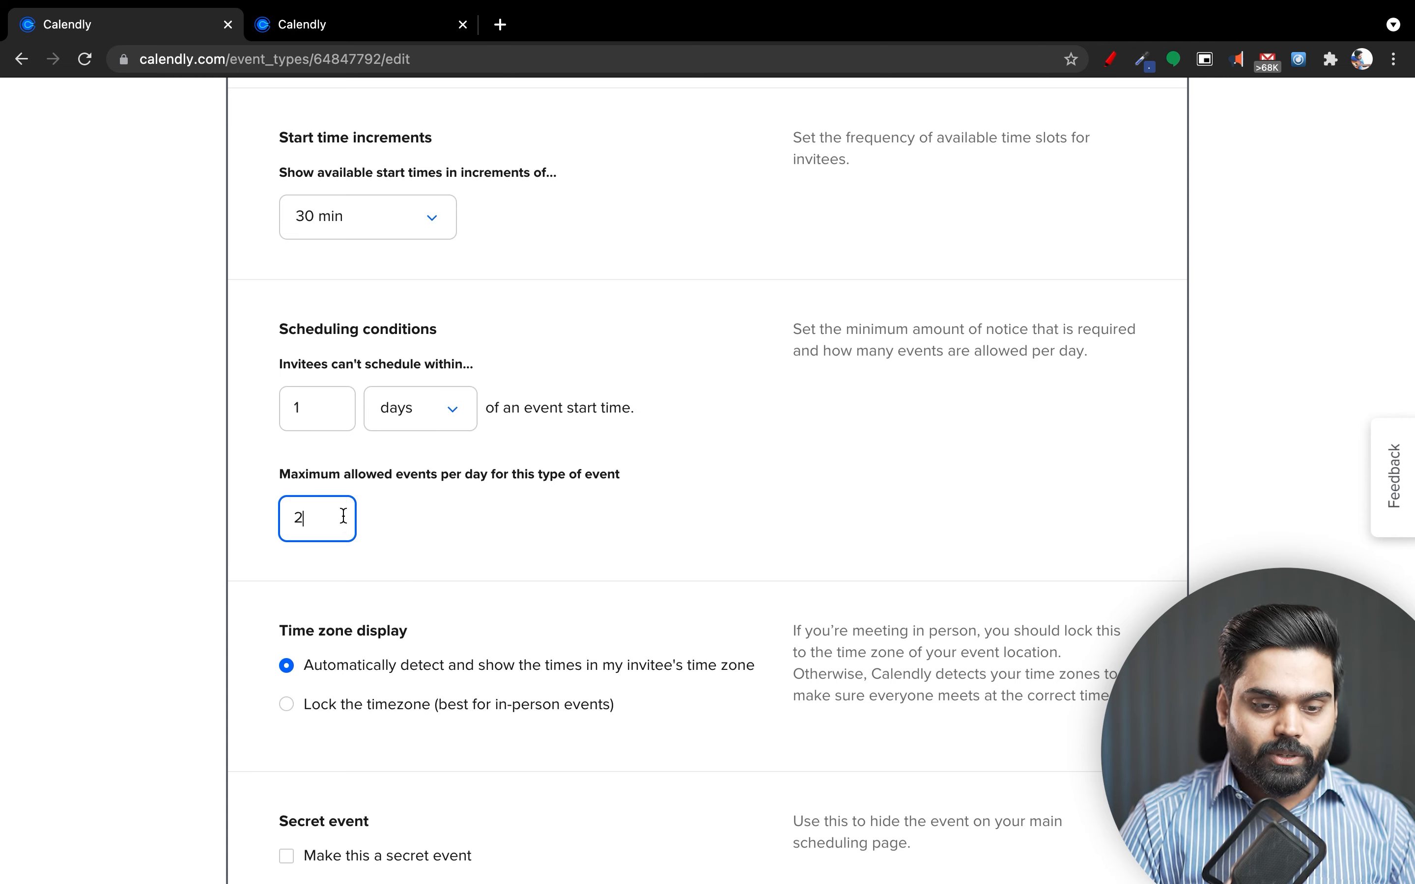
# Mark the event as a secret event and save it with Save & Close.
pyautogui.scroll(-3, 476, 571)
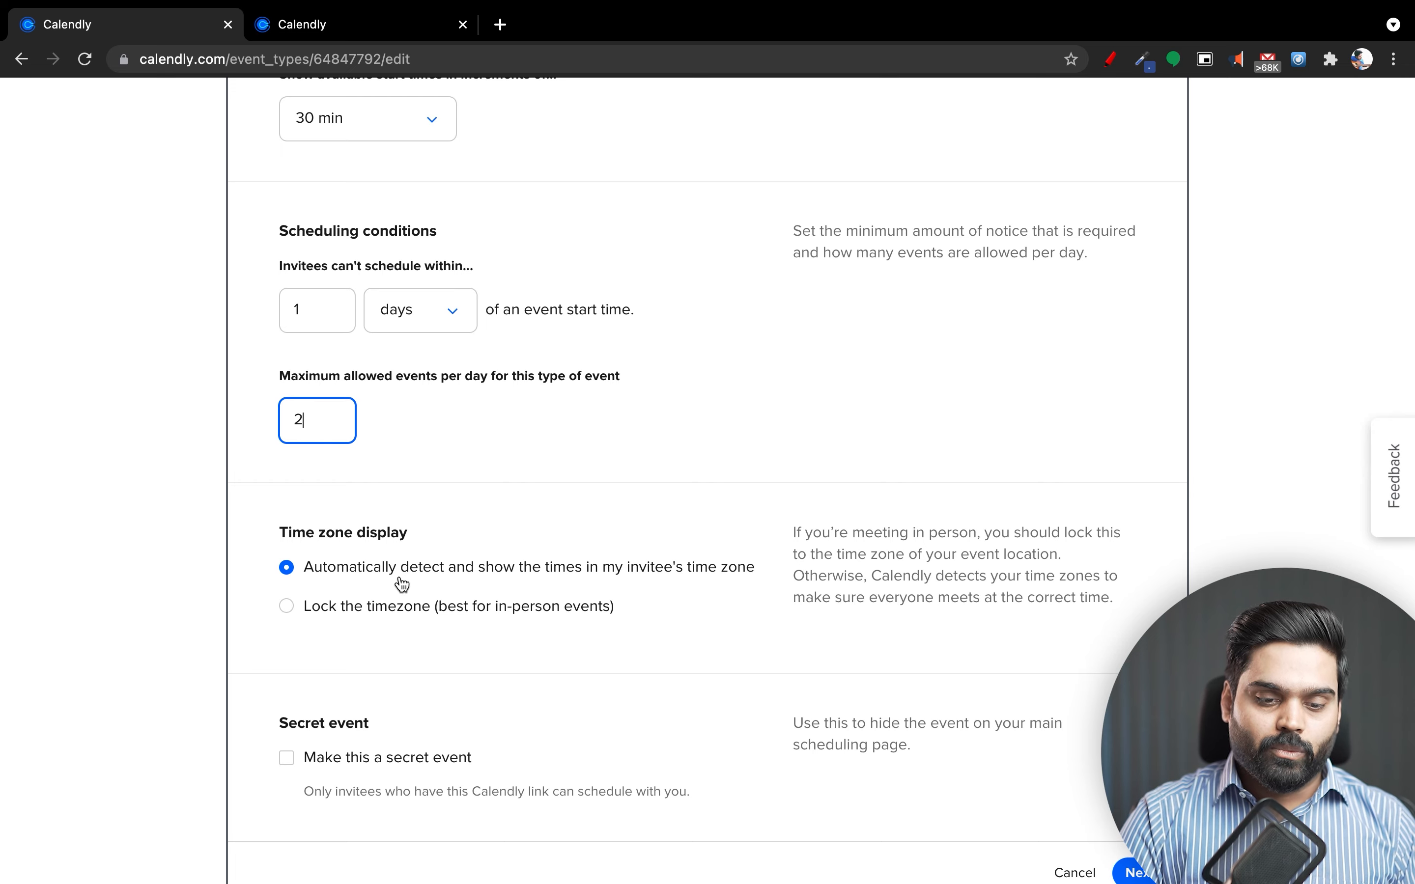
pyautogui.scroll(-3, 402, 583)
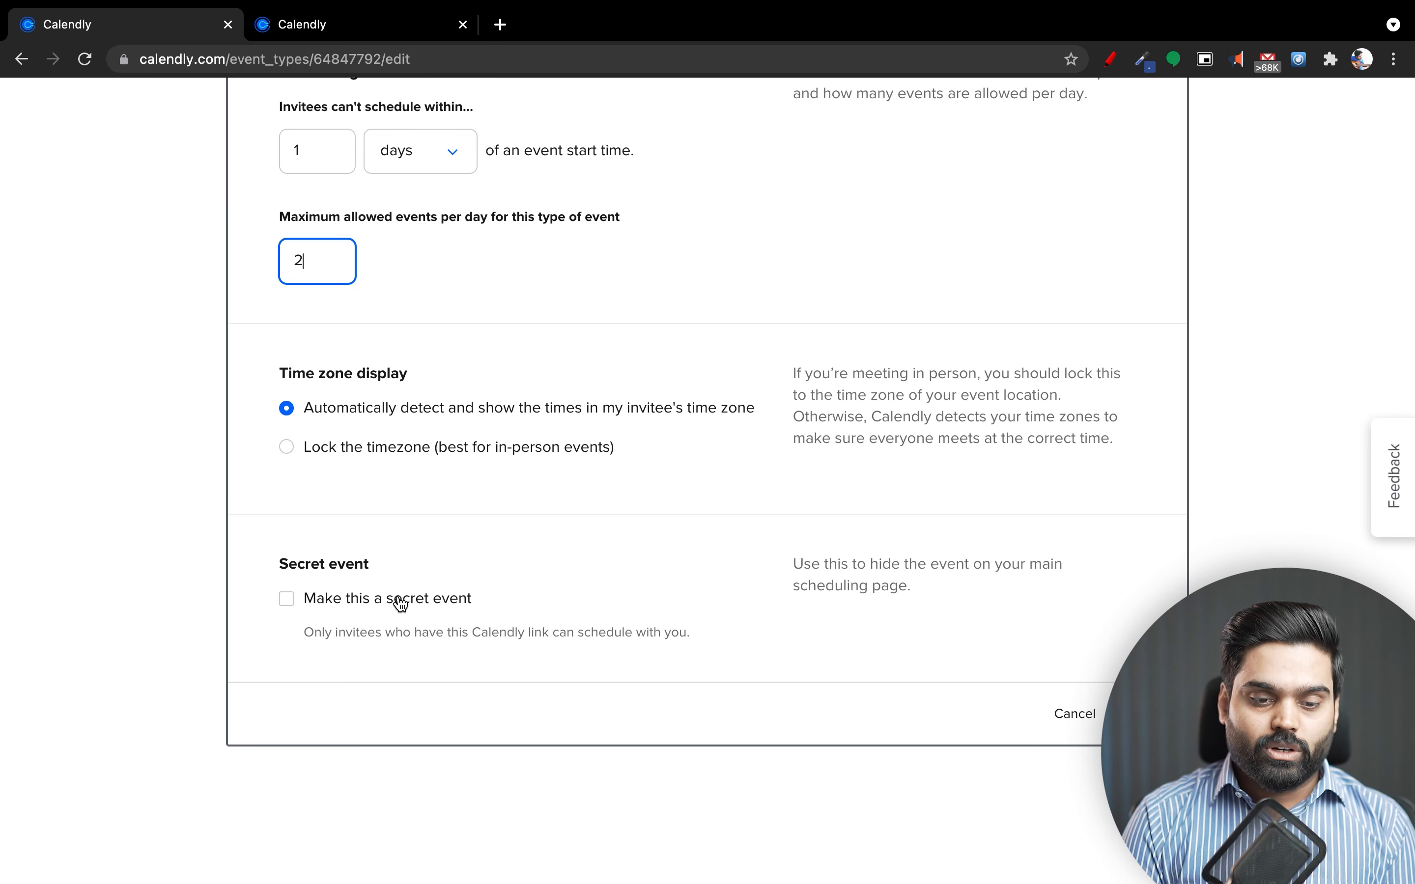
pyautogui.click(401, 604)
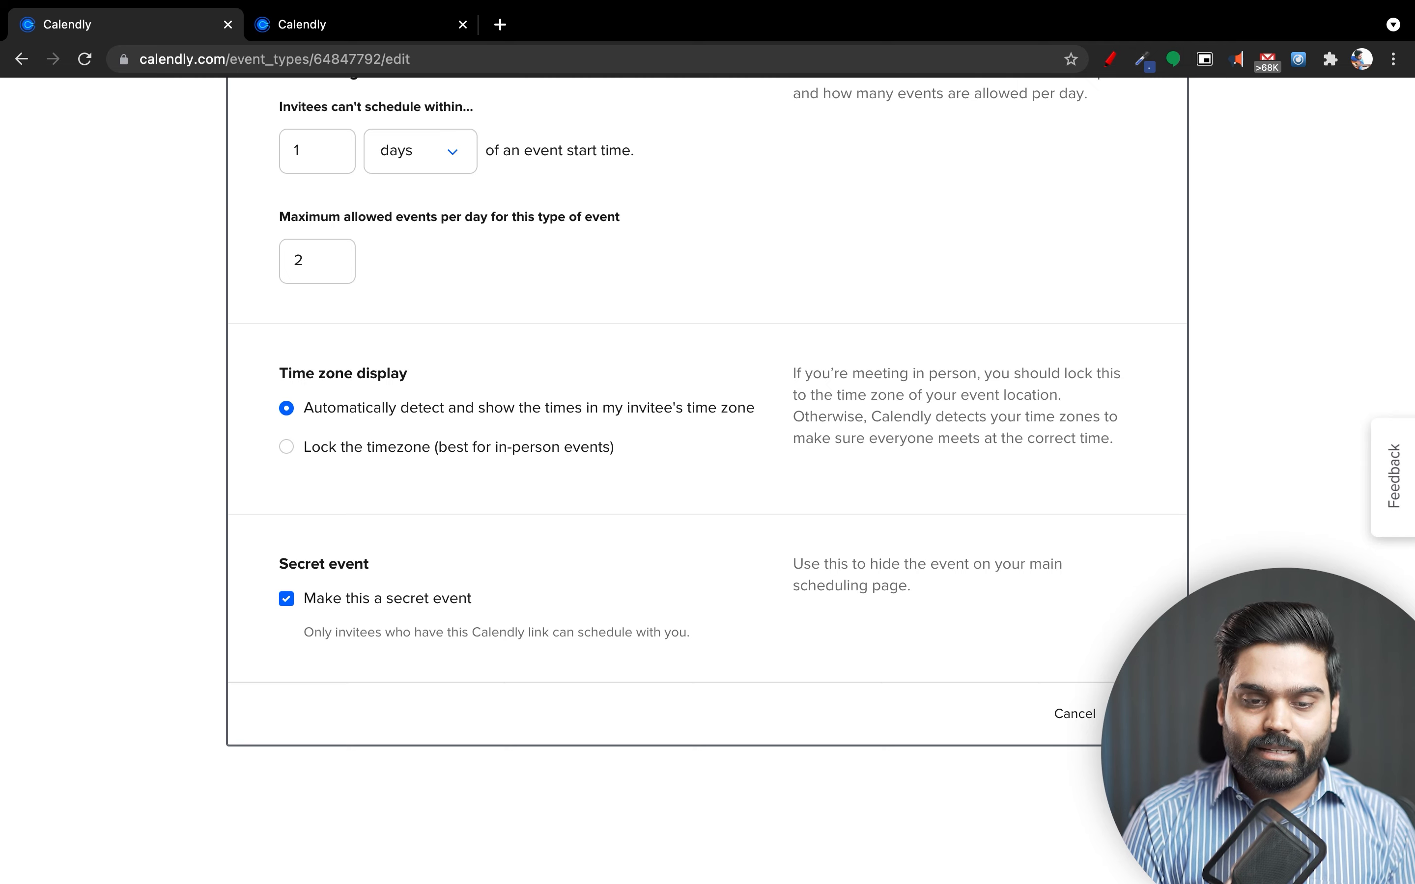
pyautogui.click(1155, 713)
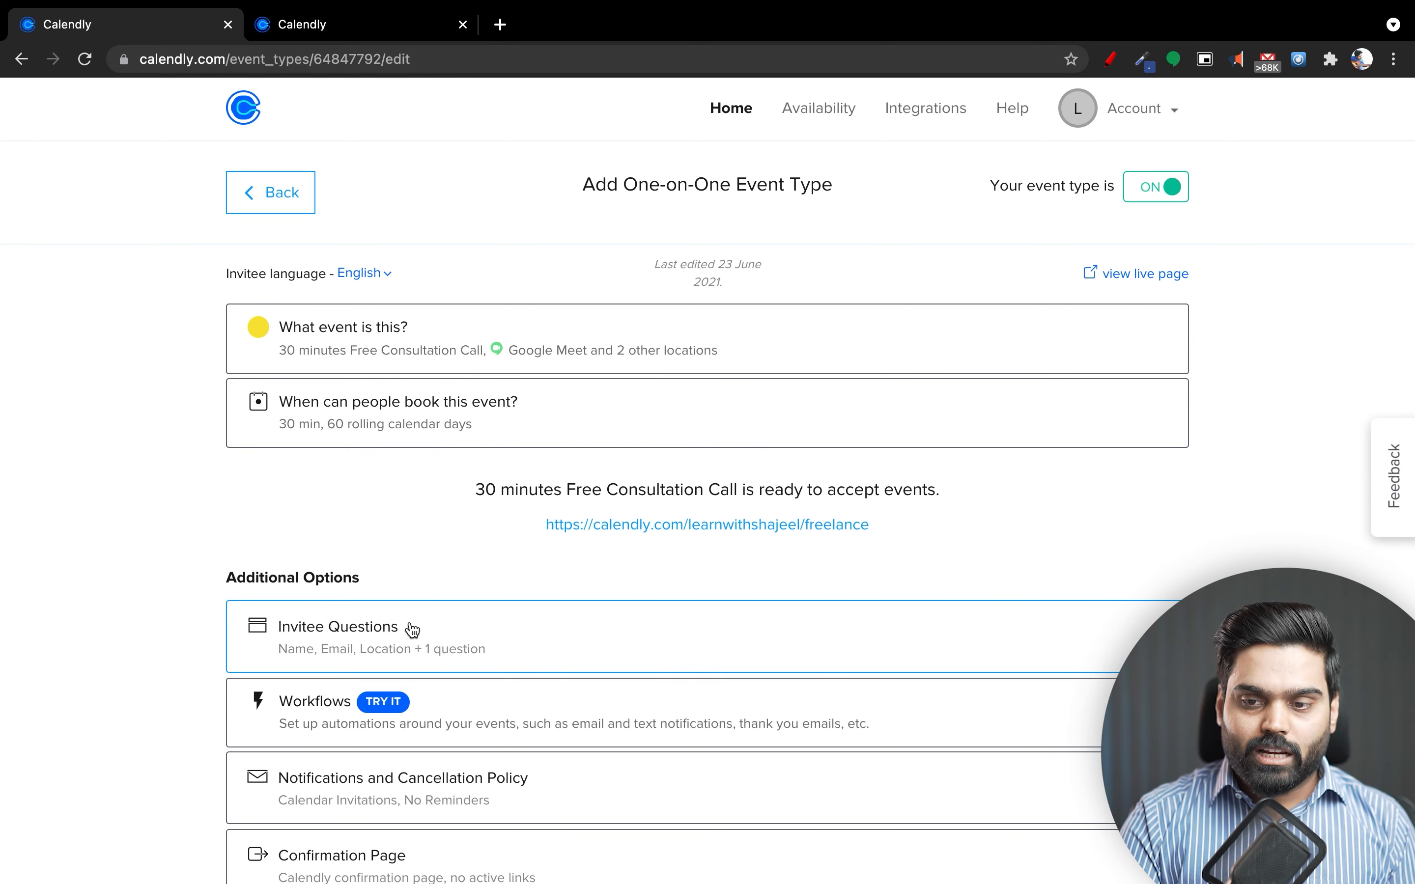
# Open the public booking page in a new tab and review its title and description.
pyautogui.click(749, 538)
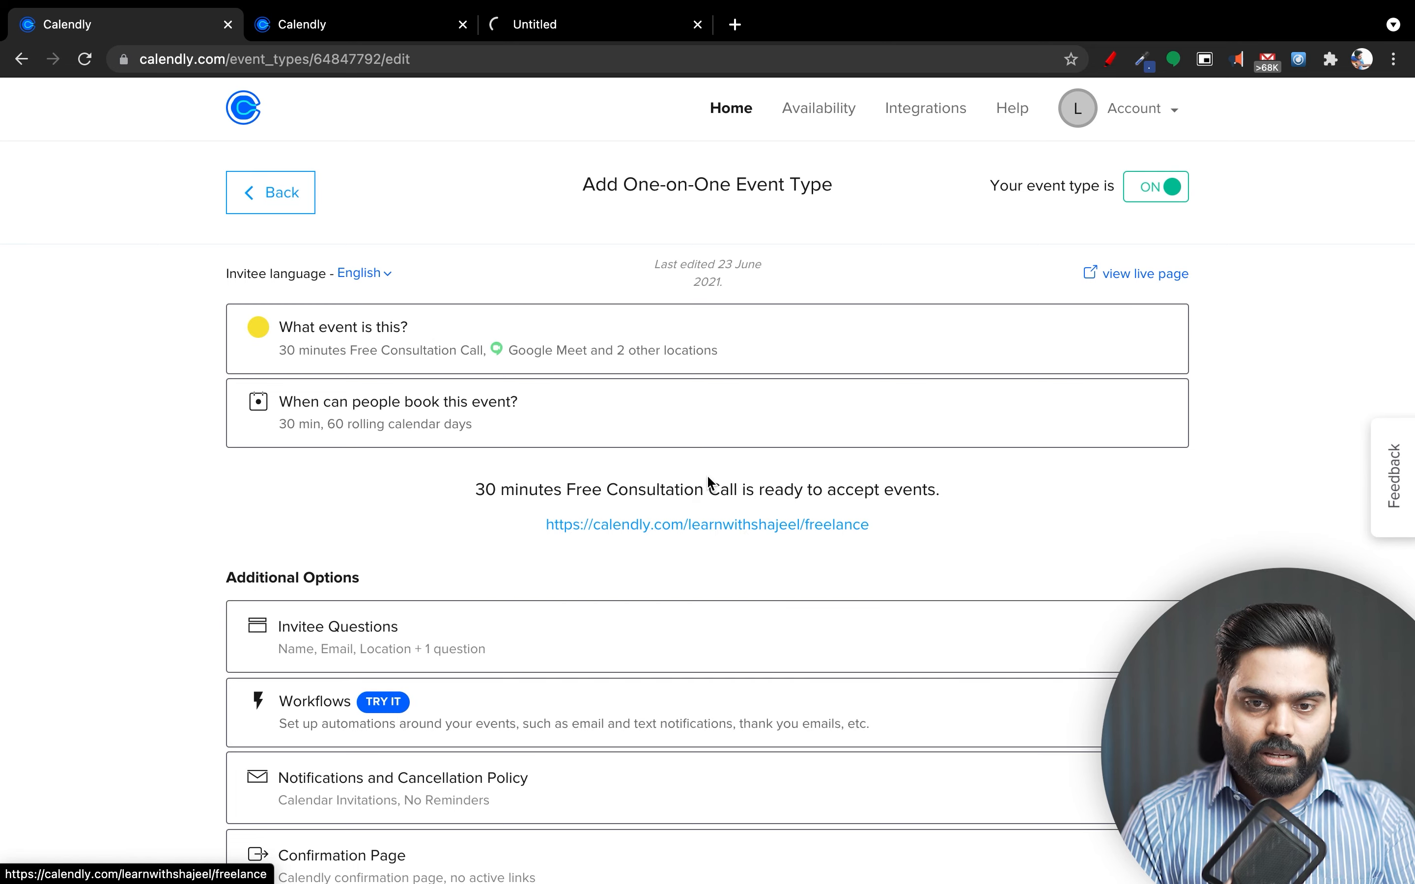
pyautogui.click(543, 38)
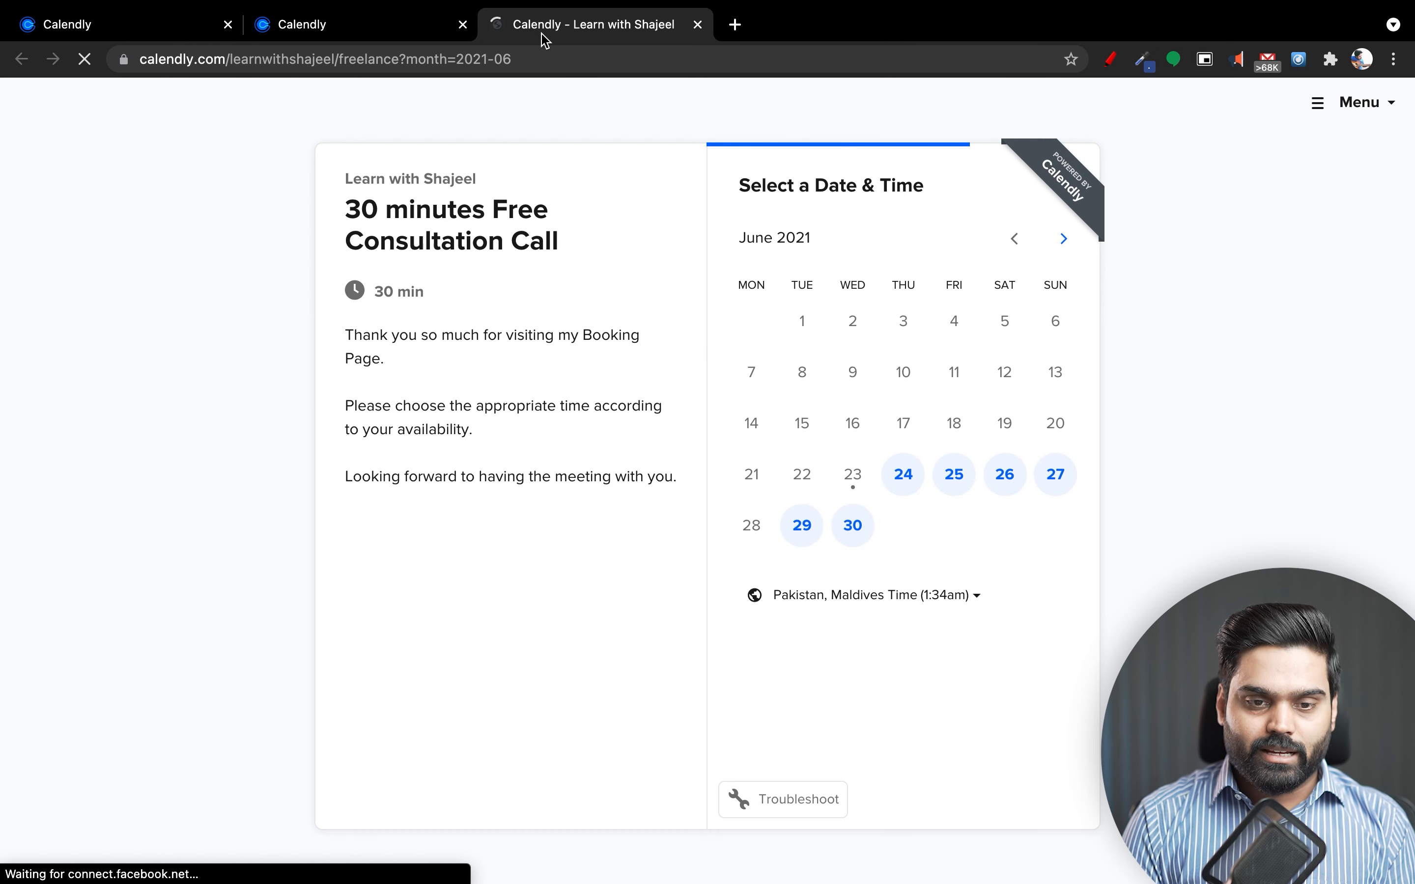
pyautogui.moveTo(573, 237); pyautogui.dragTo(468, 183)
pyautogui.click(335, 190)
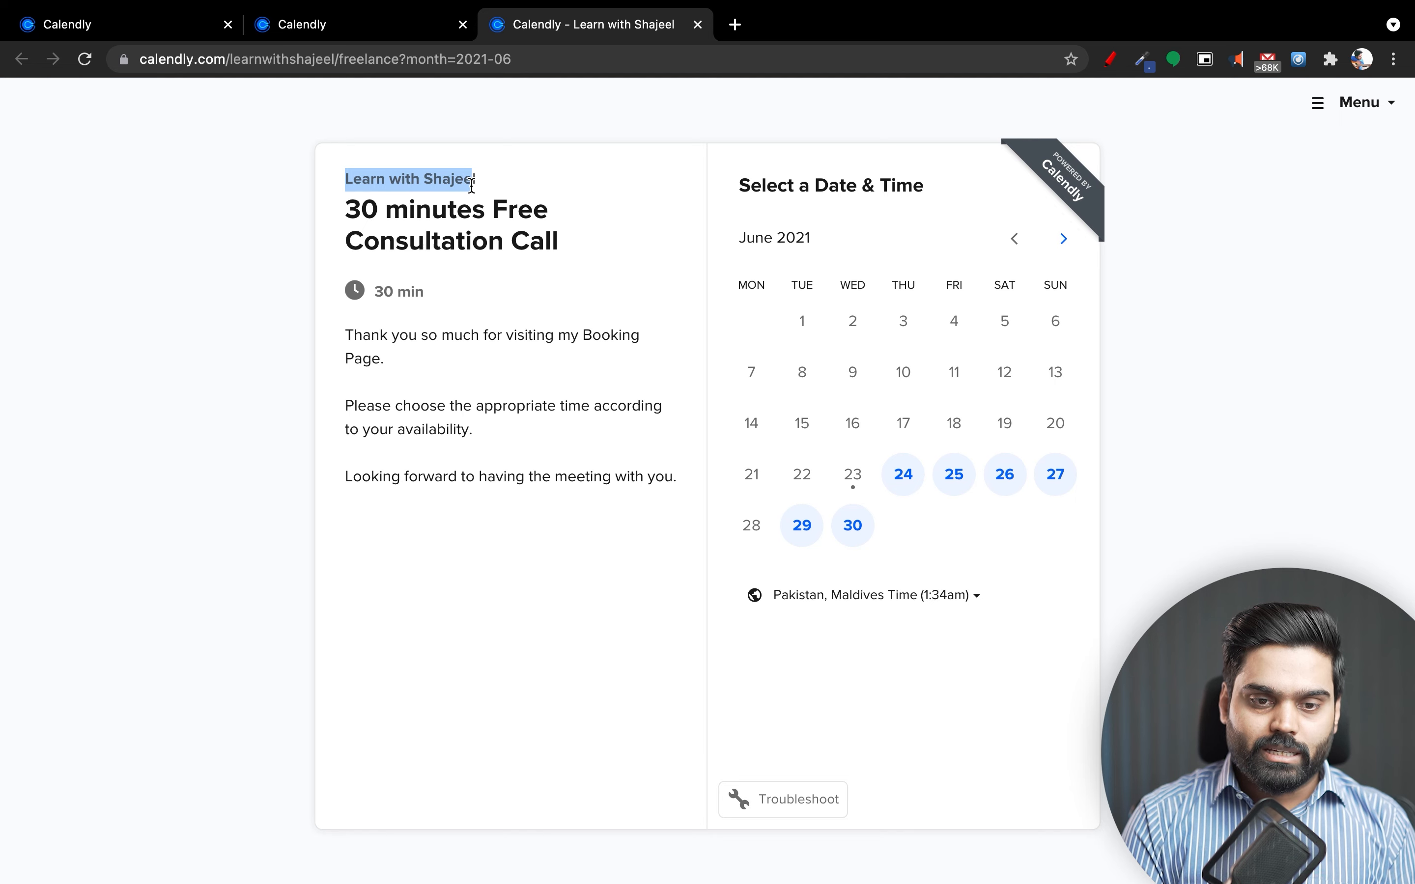
pyautogui.click(347, 199)
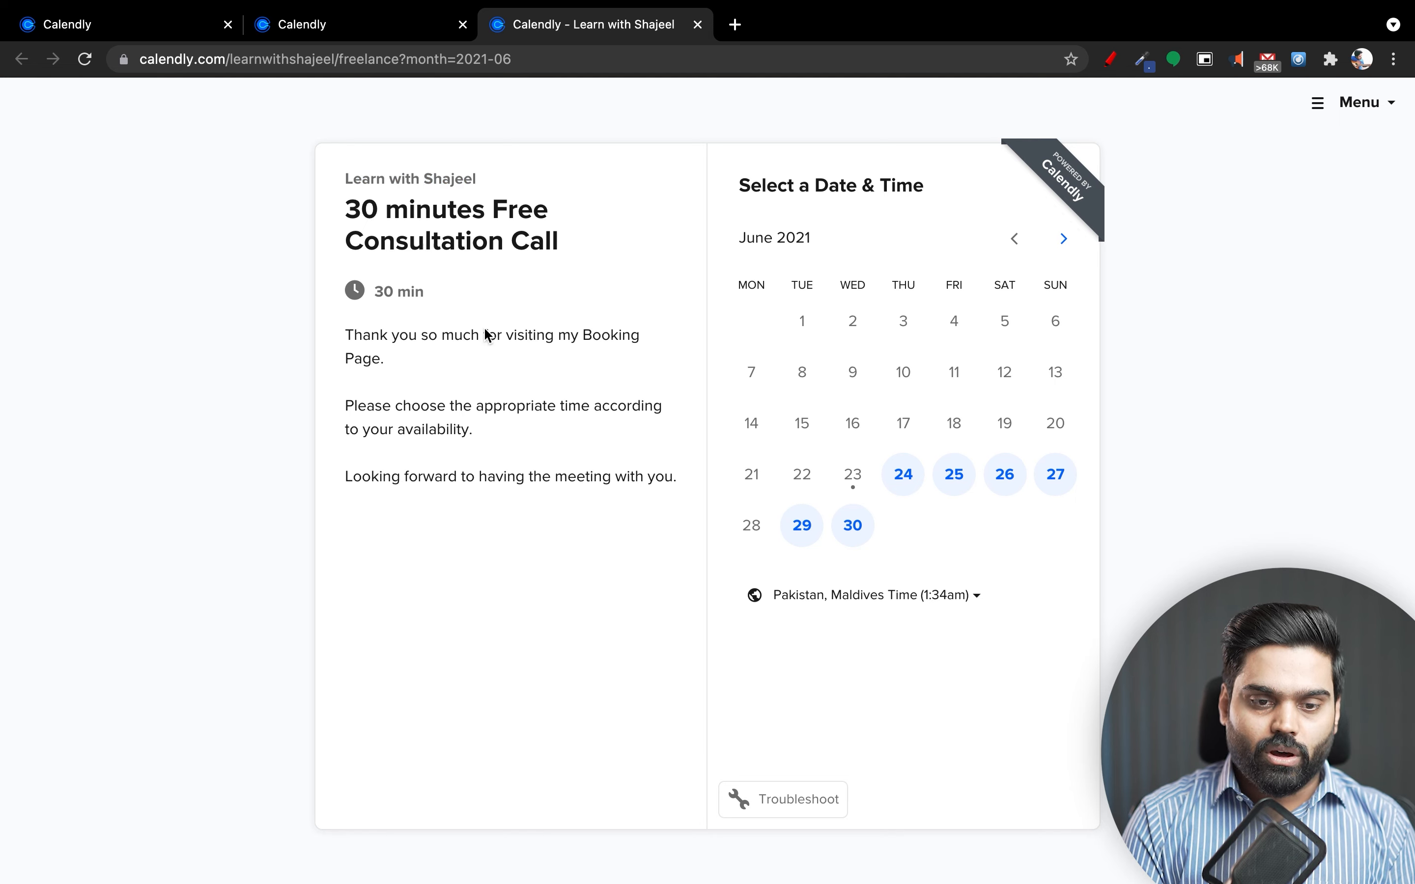
pyautogui.click(402, 362)
pyautogui.moveTo(403, 361); pyautogui.dragTo(597, 527)
pyautogui.click(596, 526)
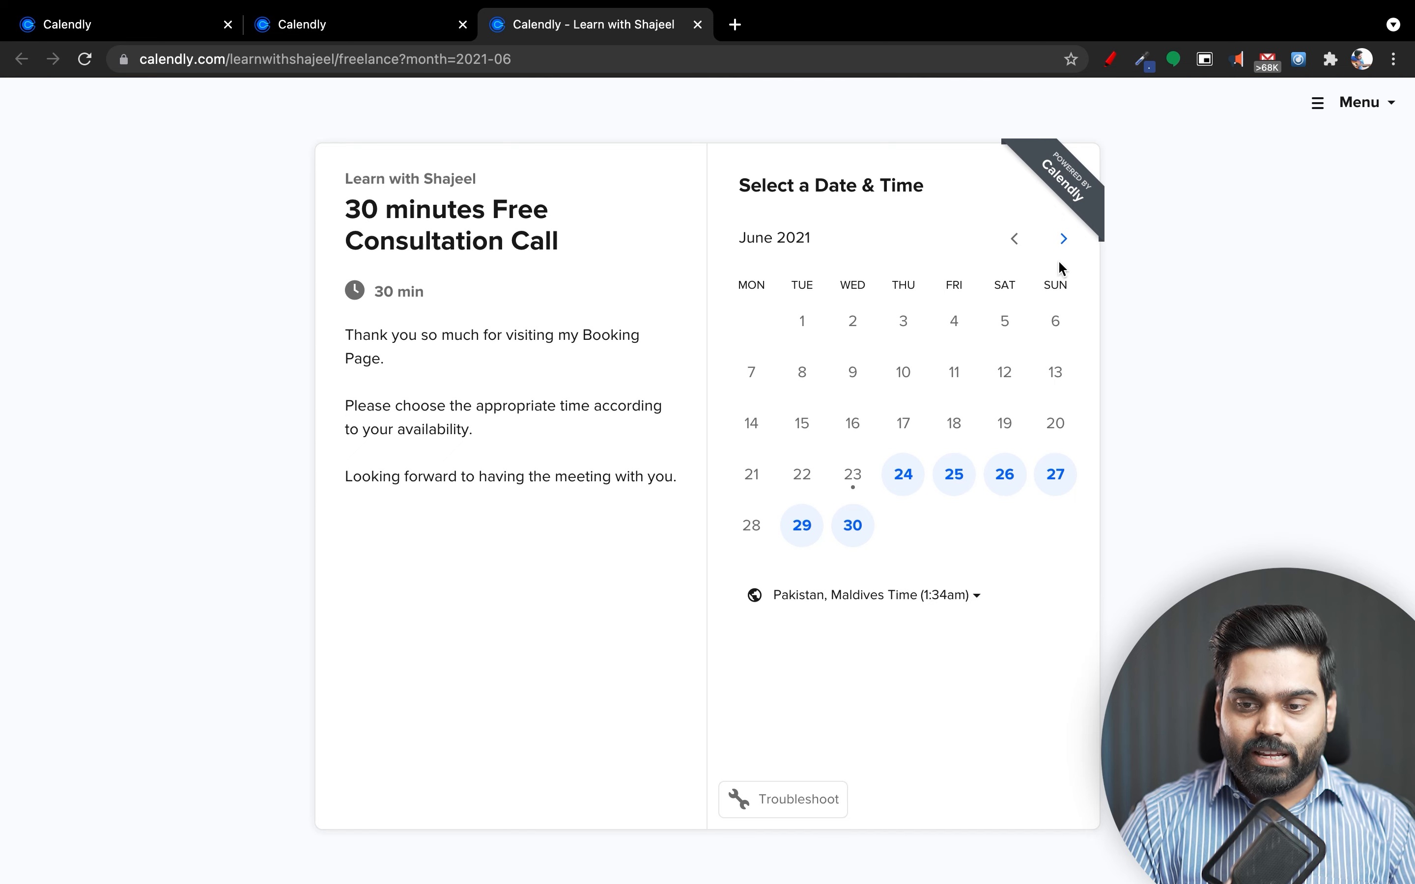
# Browse the calendar months and pick June 24 to see its time slots.
pyautogui.click(1064, 241)
pyautogui.click(1064, 241)
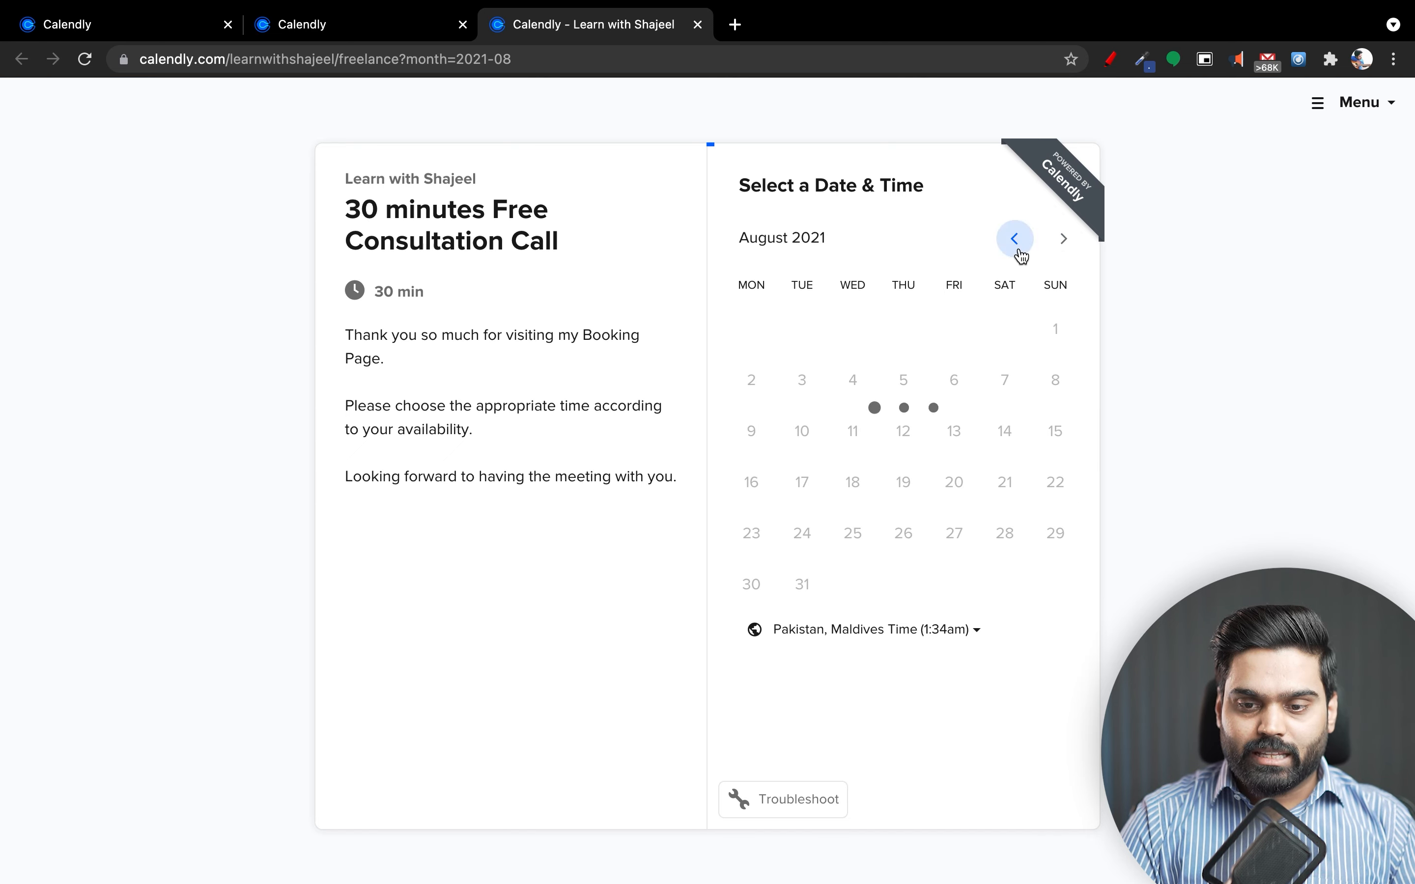
pyautogui.click(1019, 254)
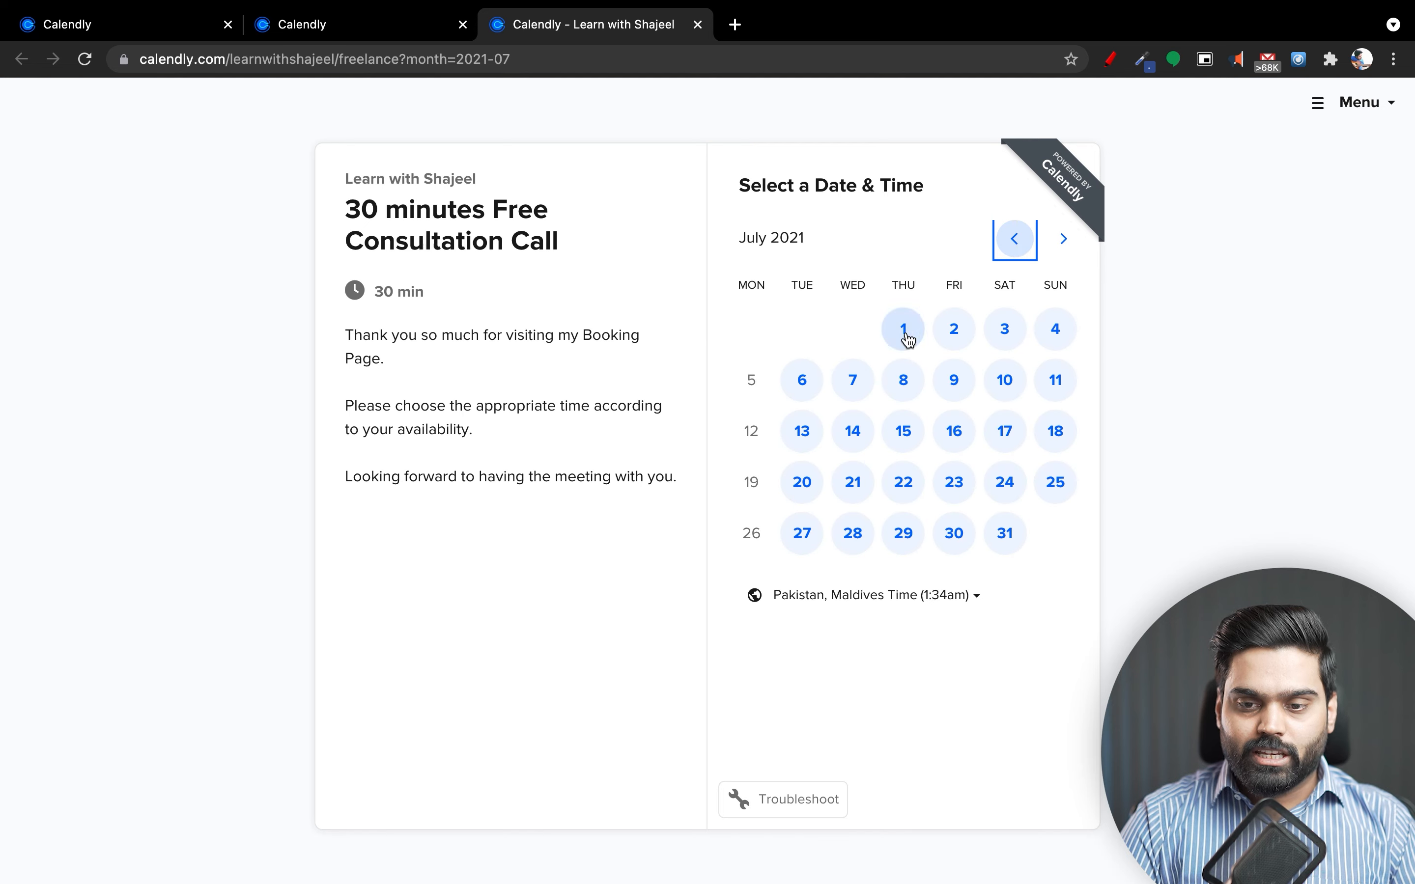
pyautogui.click(997, 246)
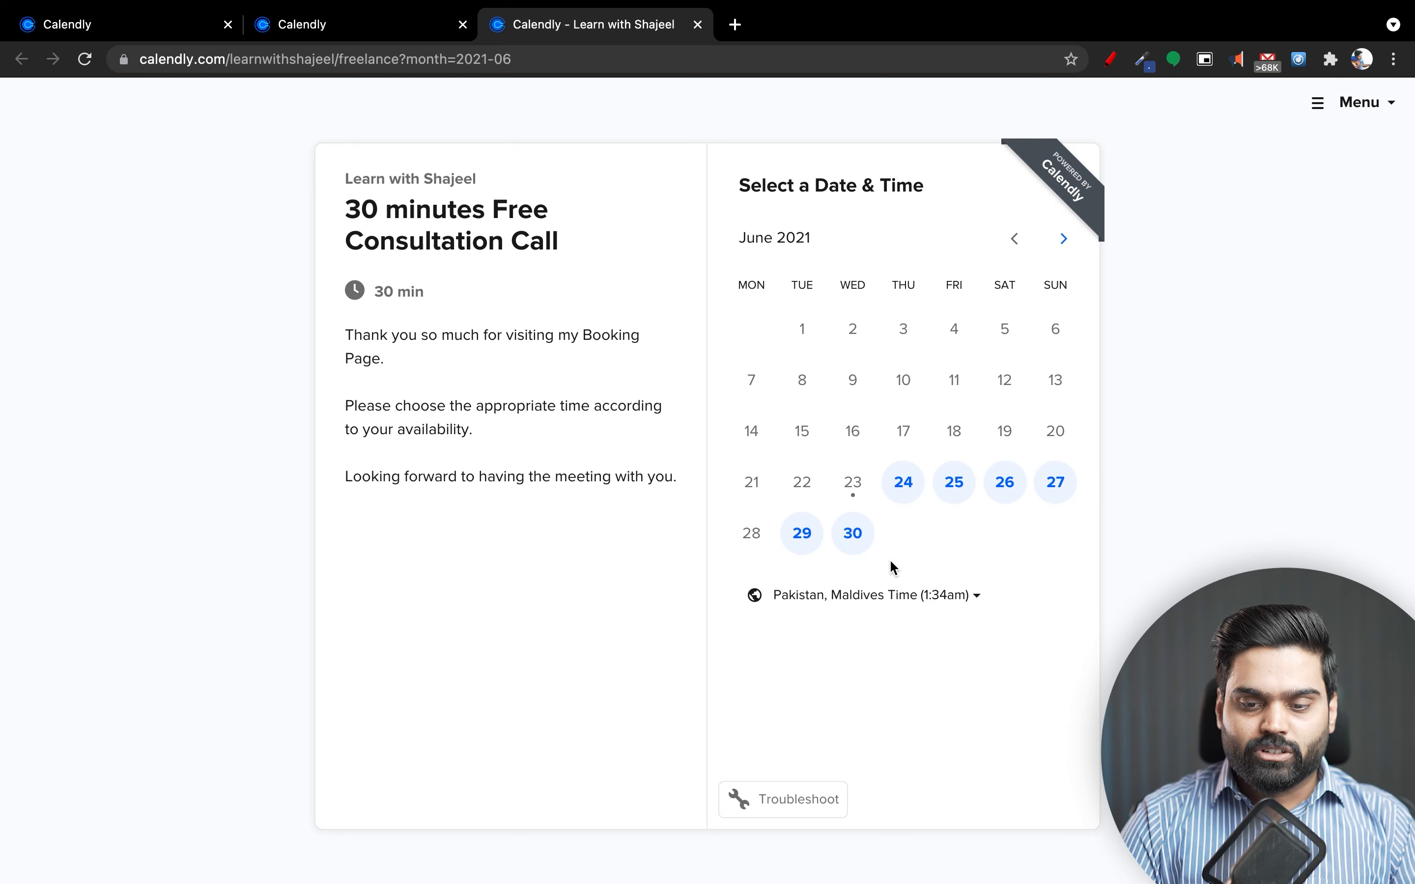
pyautogui.click(915, 491)
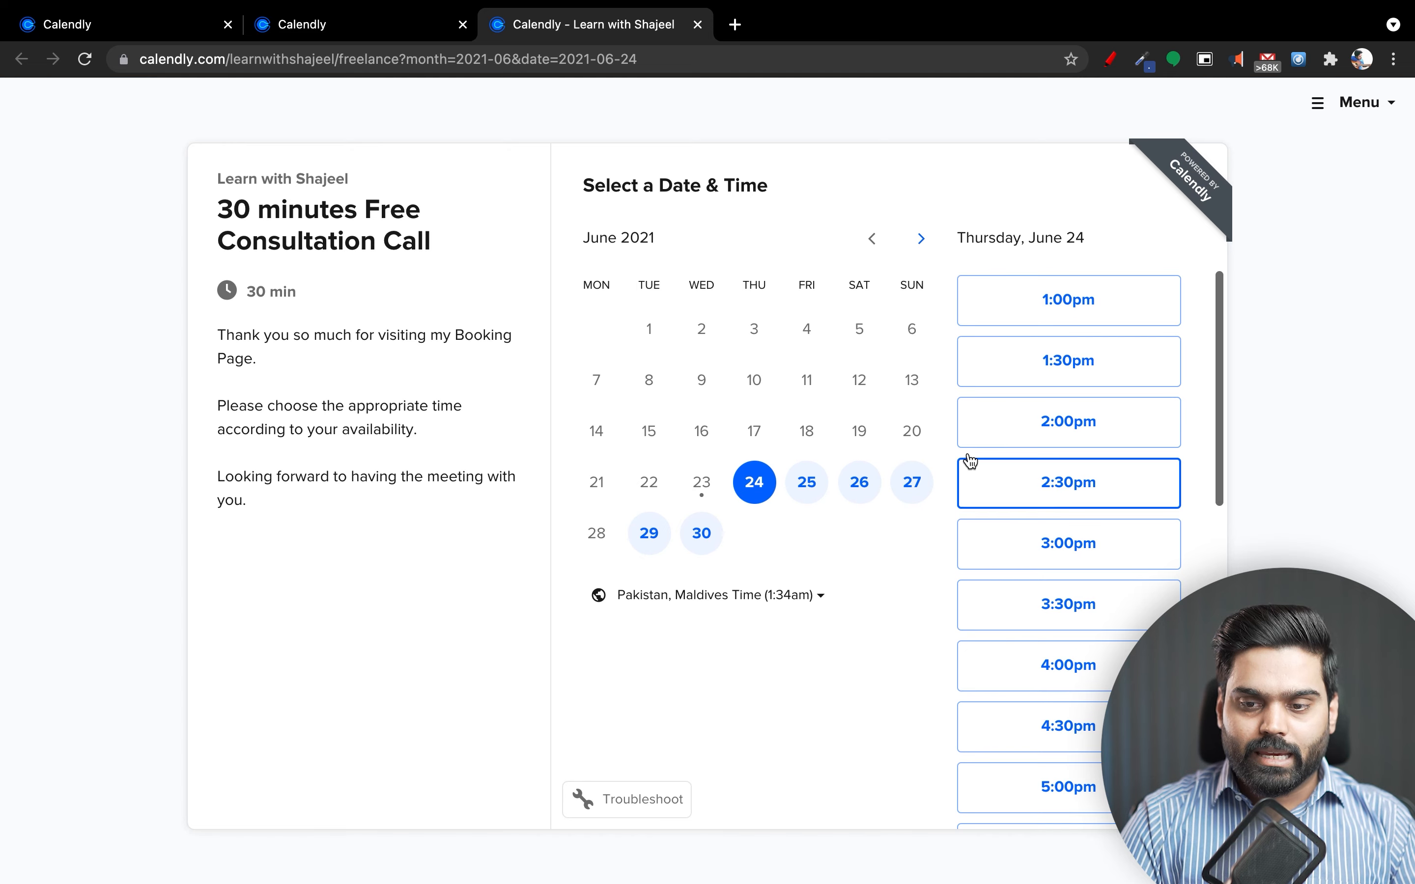
pyautogui.scroll(-10, 1074, 693)
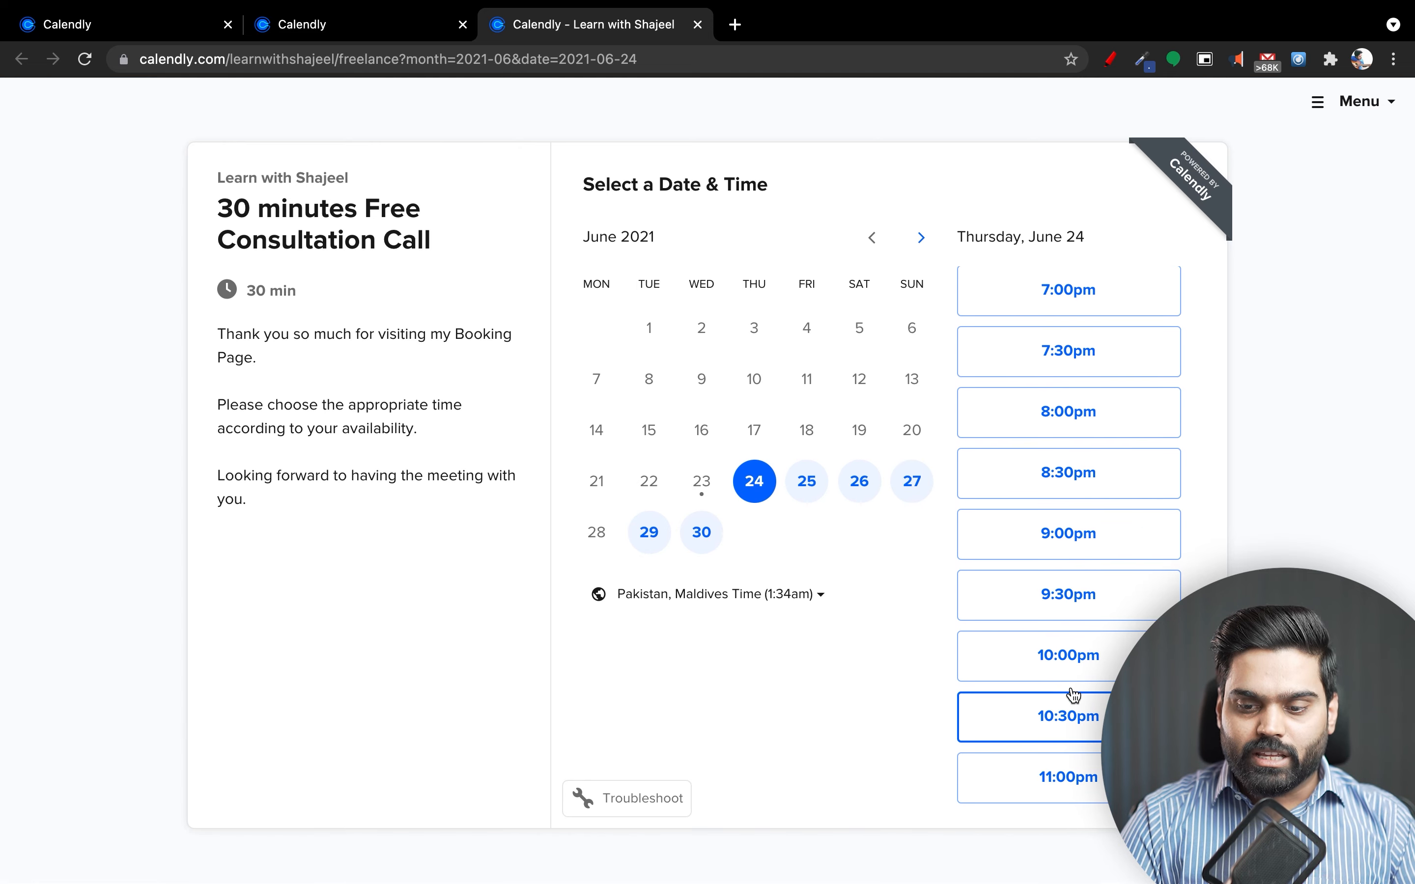
pyautogui.scroll(10, 1073, 695)
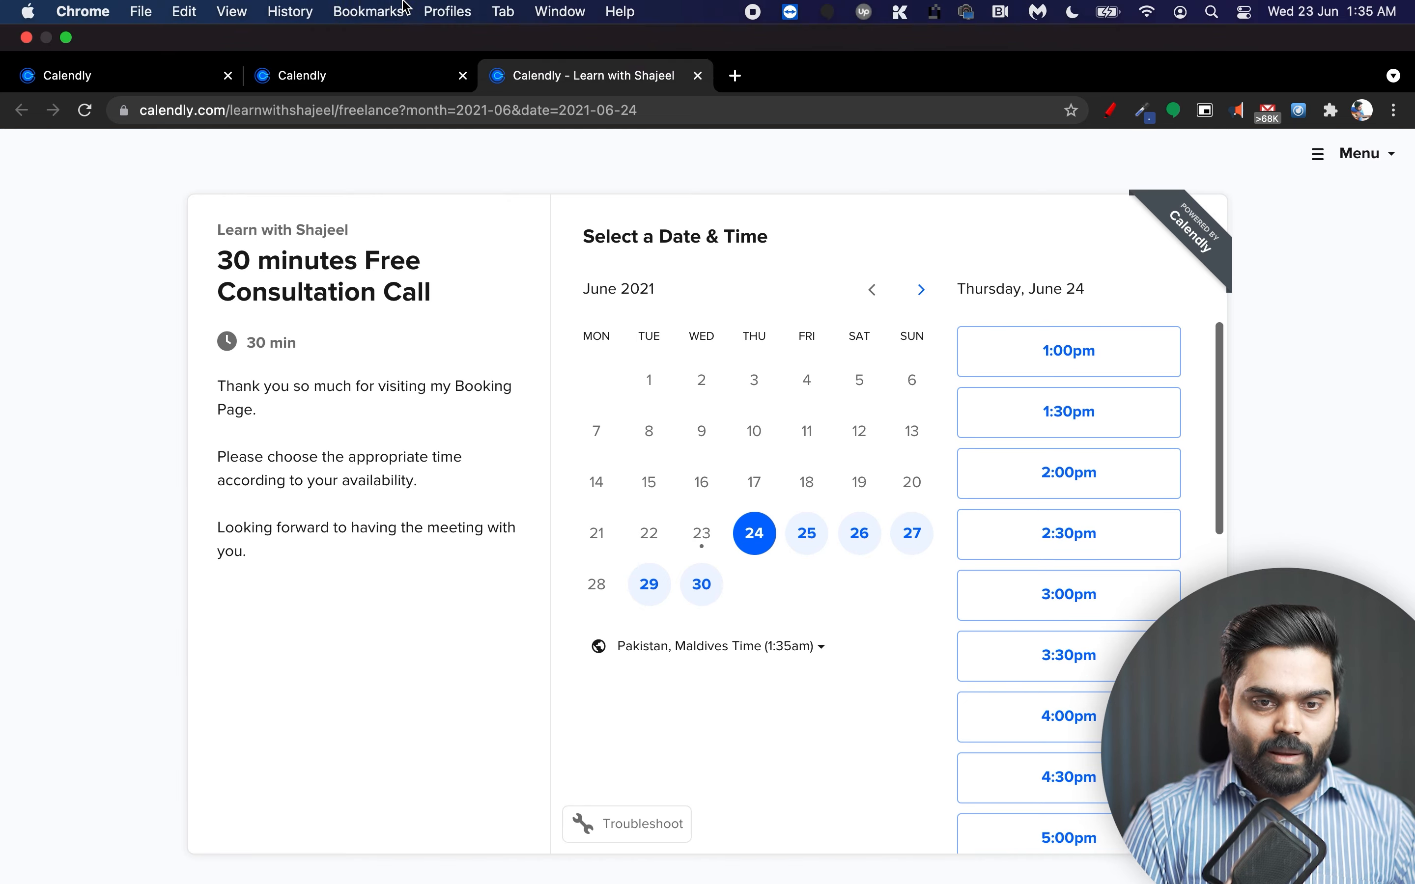
# Go back to the event editor tab.
pyautogui.click(369, 12)
pyautogui.click(172, 255)
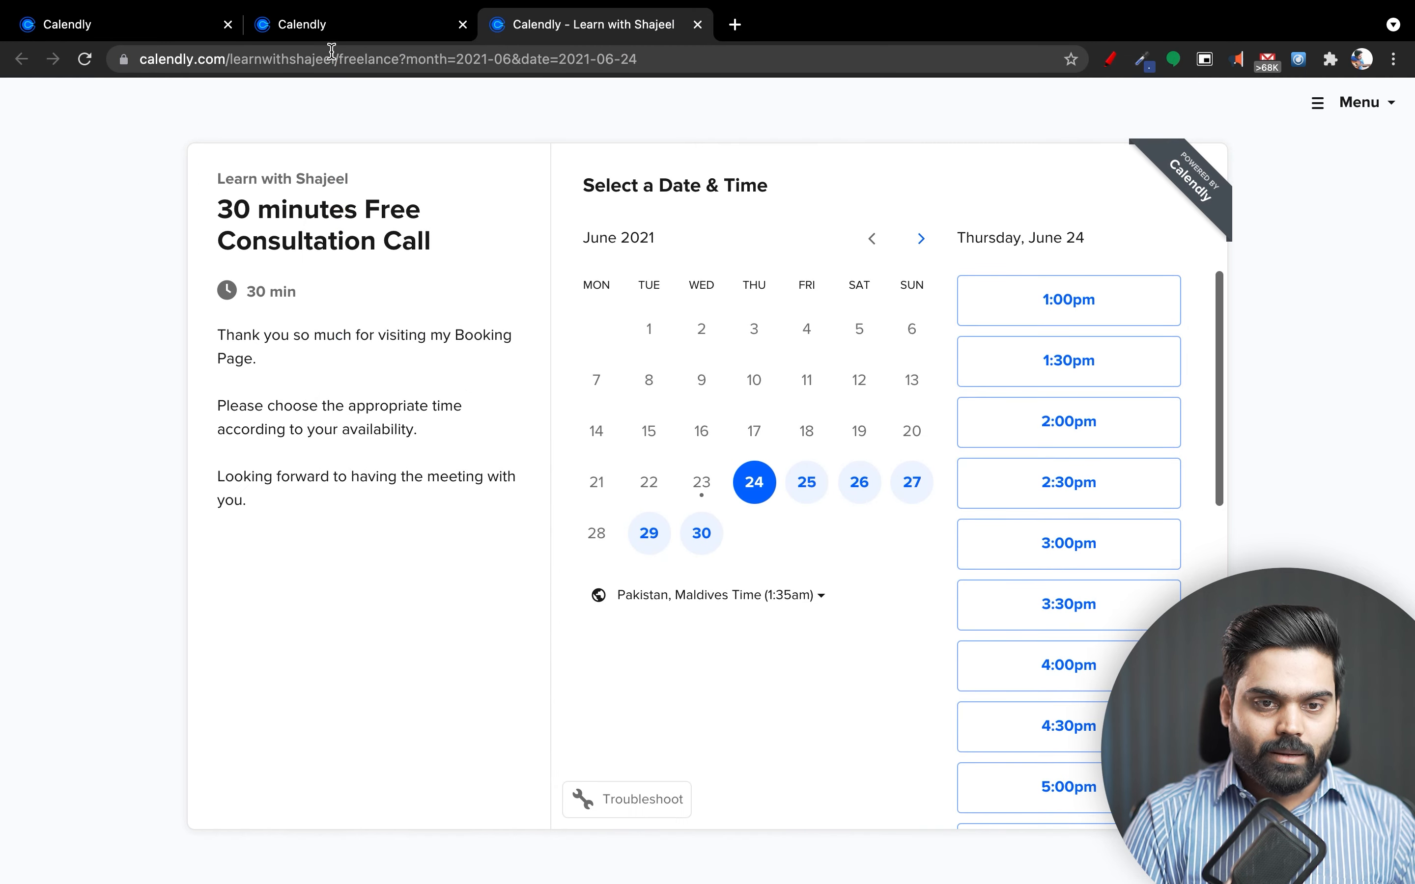
pyautogui.click(327, 39)
pyautogui.click(143, 28)
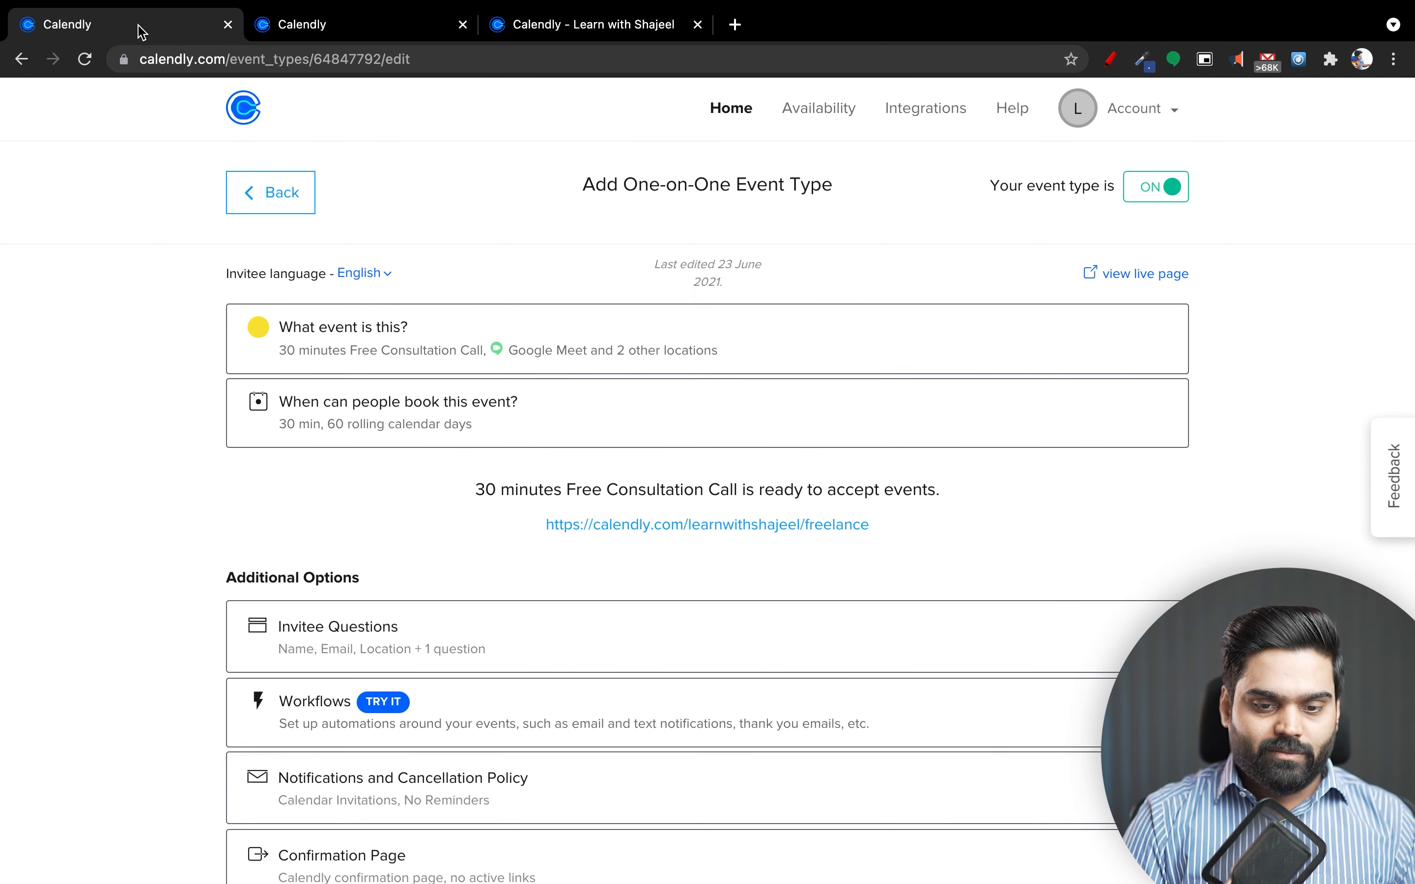
# Enable invitee name, email and phone autofill on the Name question, then start a new question.
pyautogui.scroll(-4, 377, 432)
pyautogui.click(377, 396)
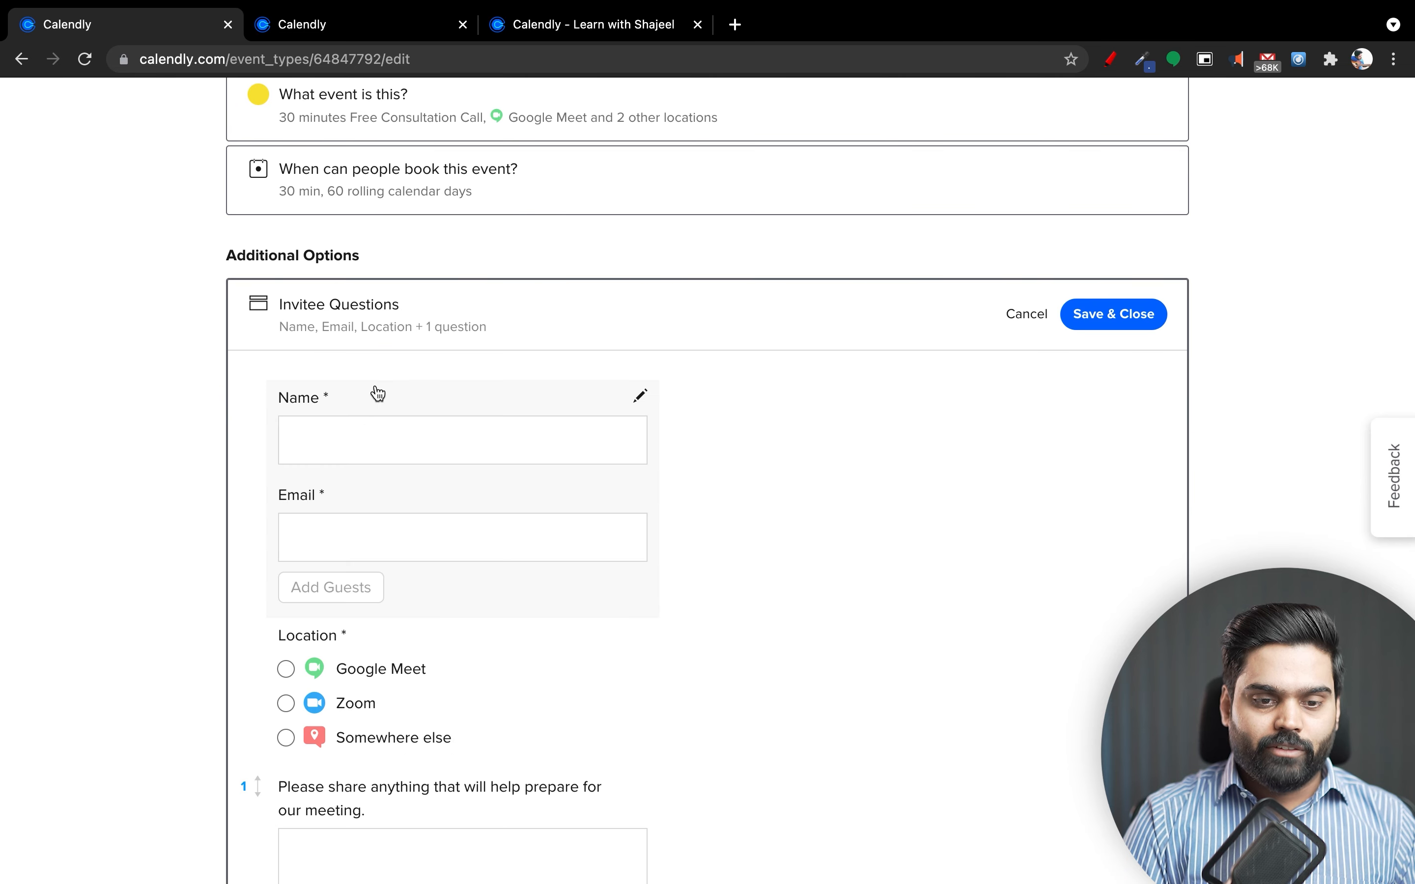
pyautogui.click(547, 468)
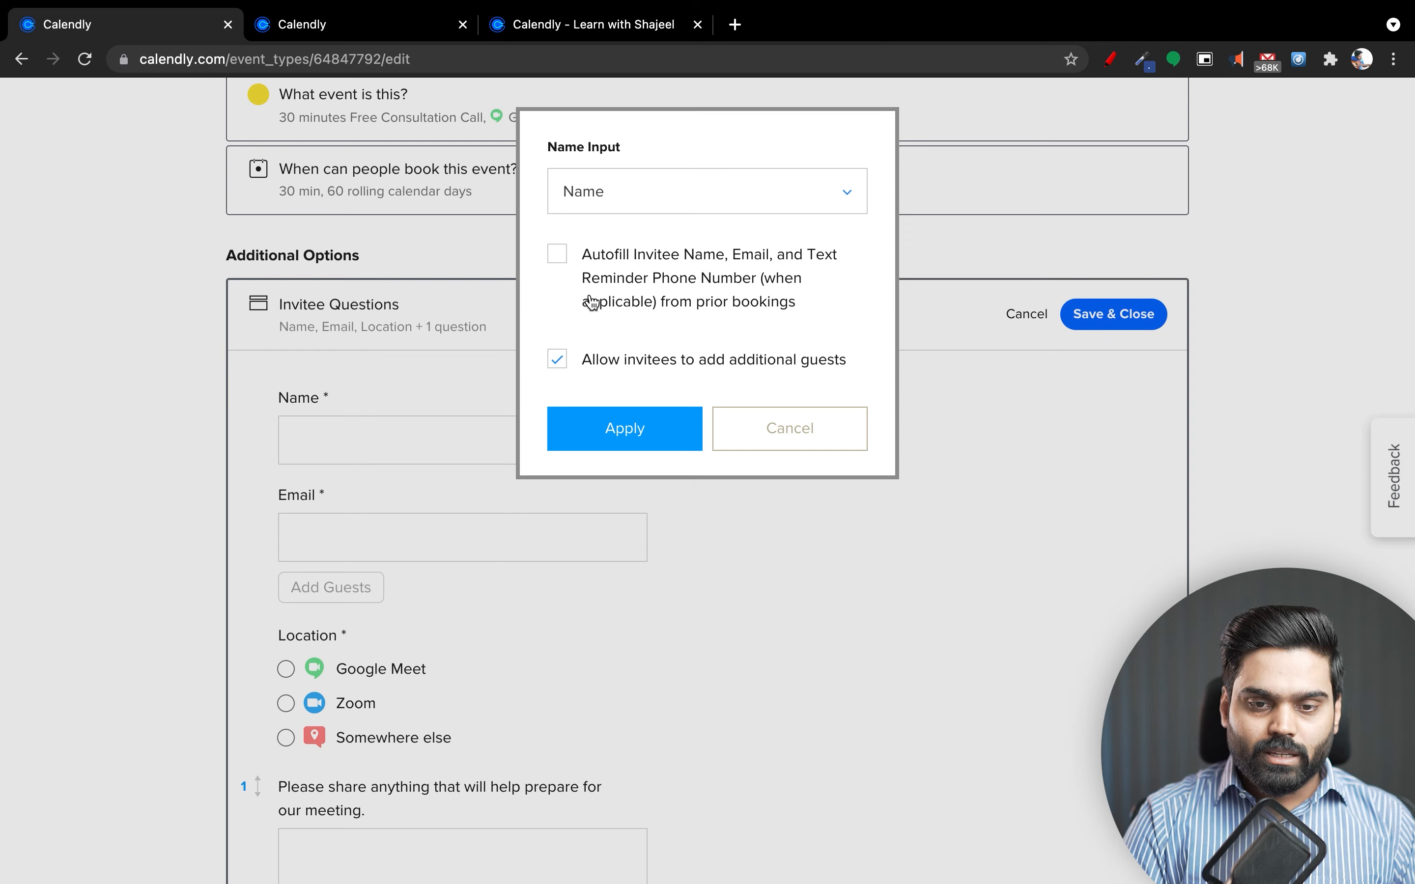
pyautogui.click(561, 255)
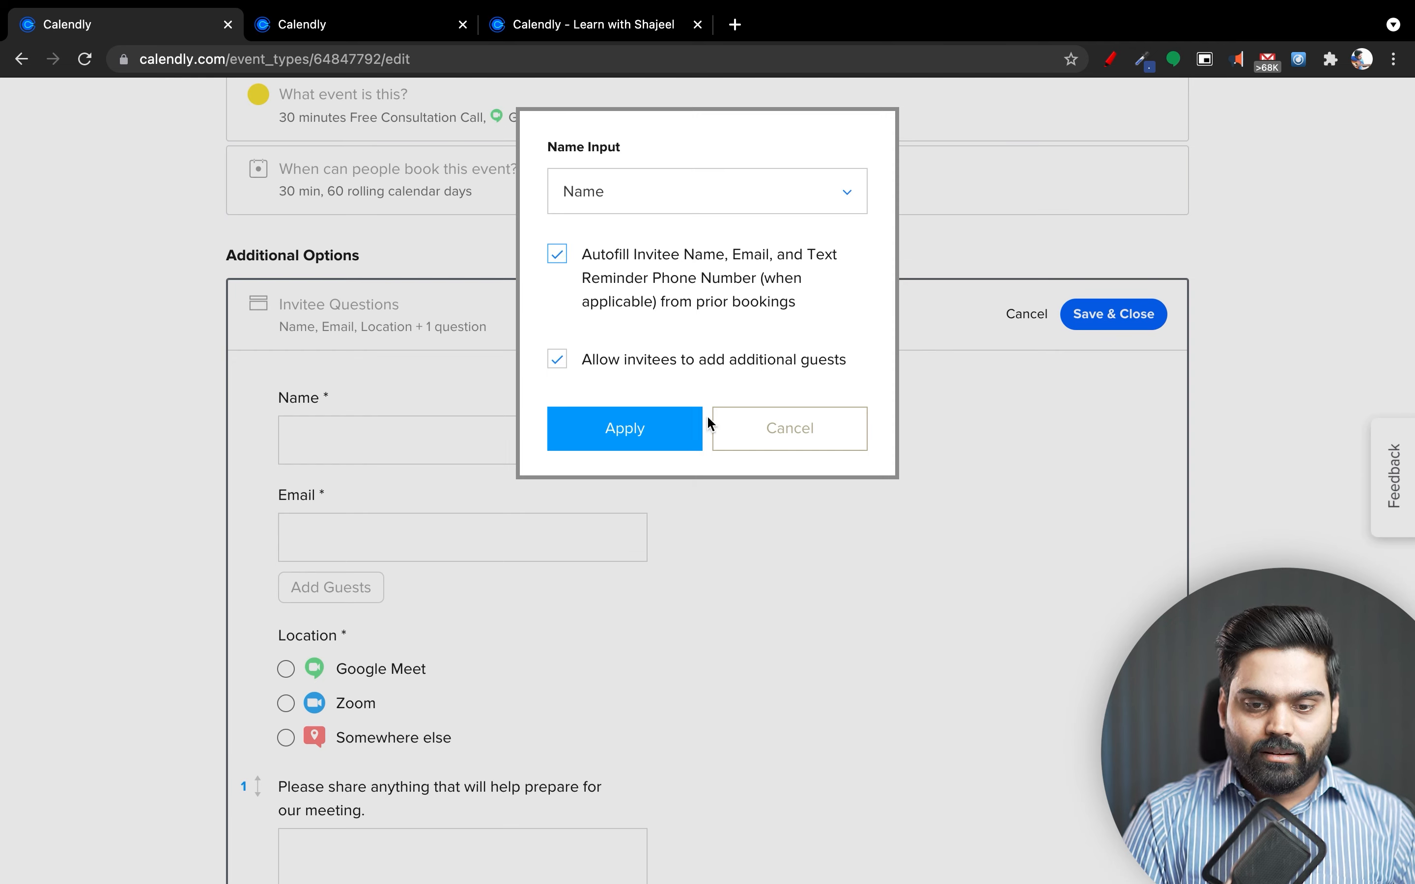
pyautogui.click(623, 443)
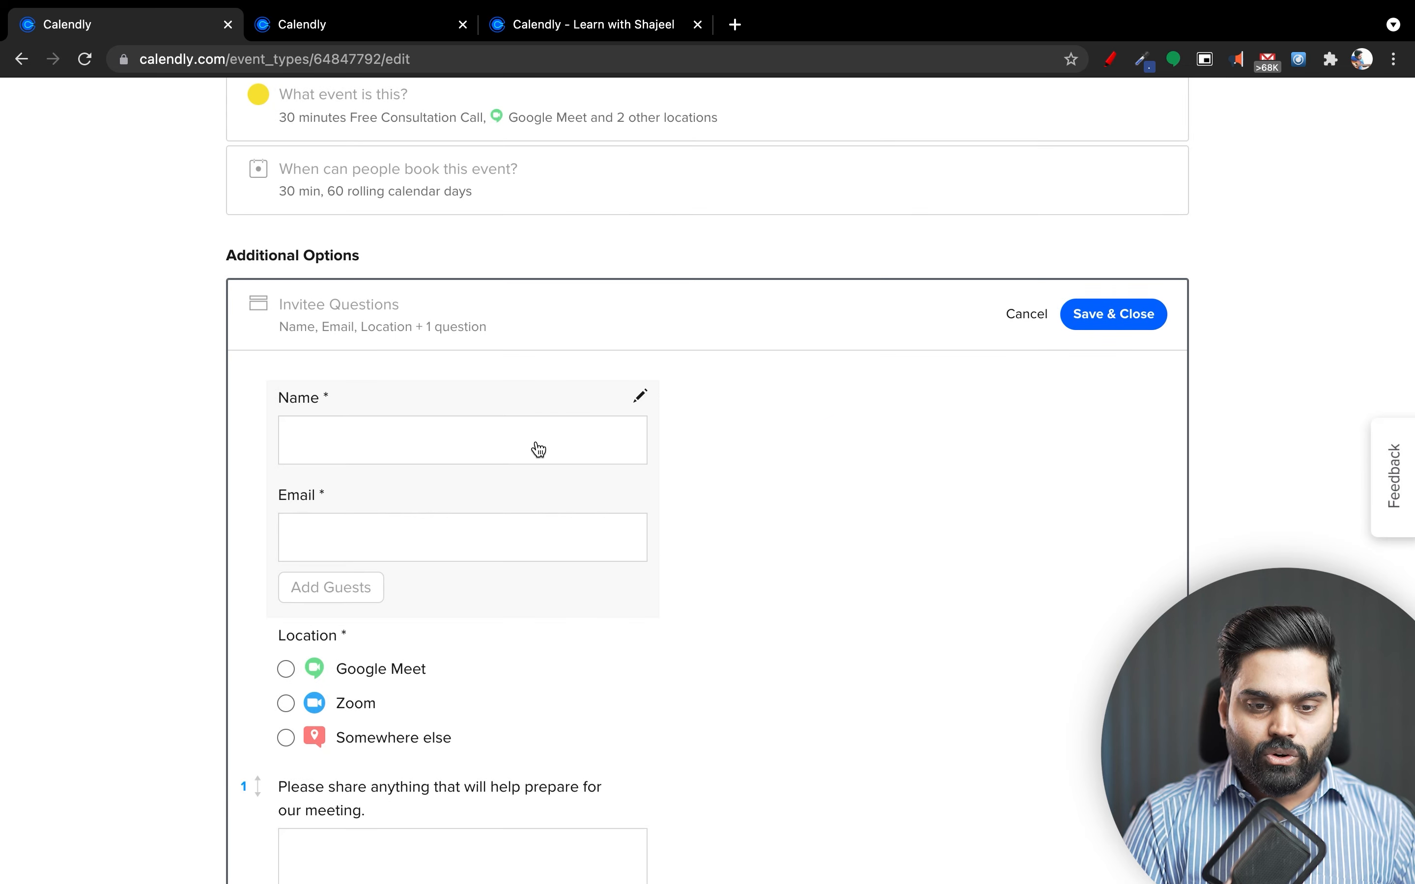
pyautogui.scroll(-5, 461, 614)
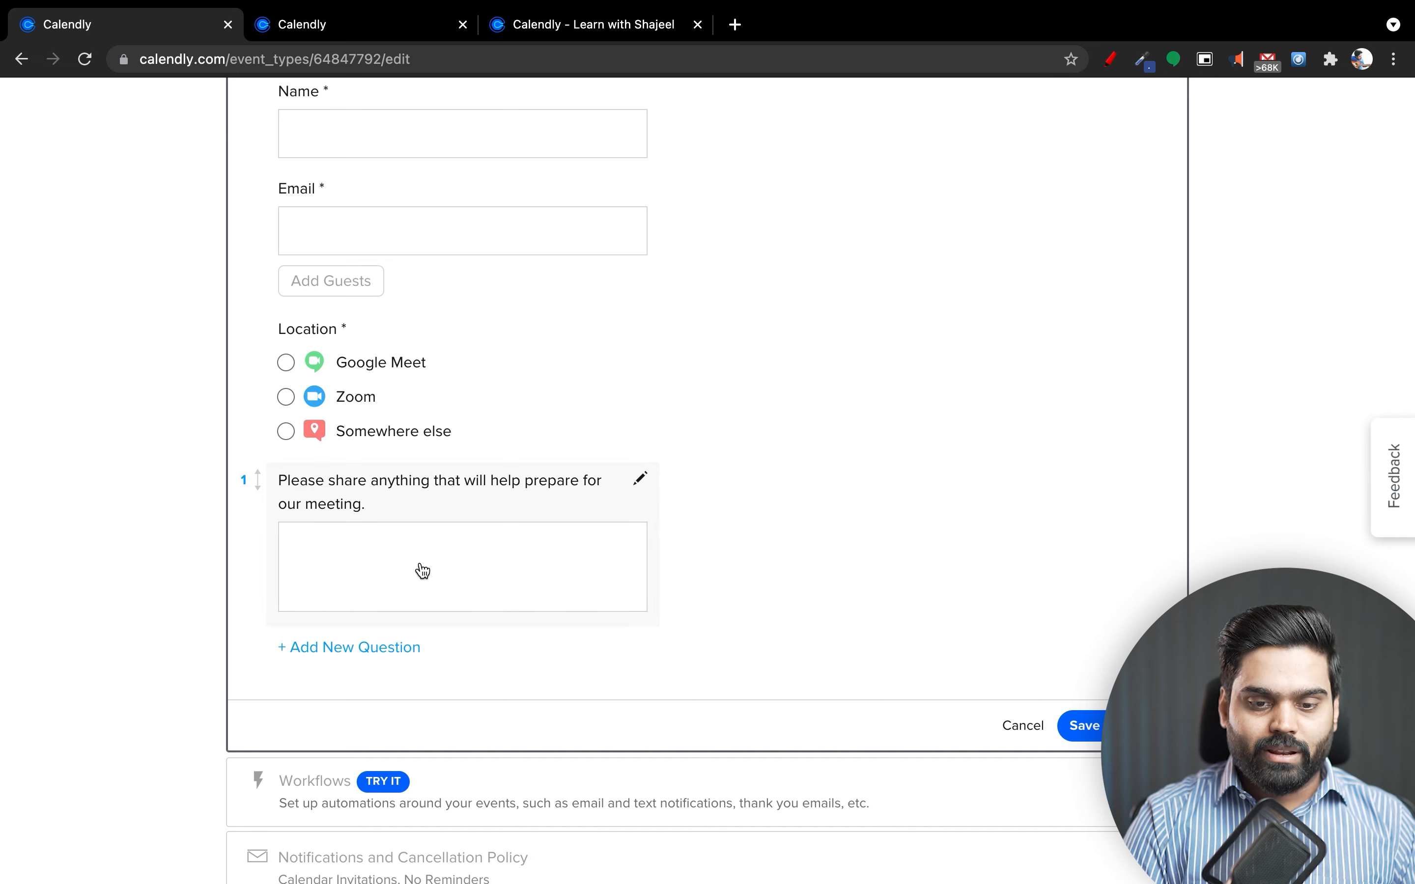
pyautogui.click(403, 648)
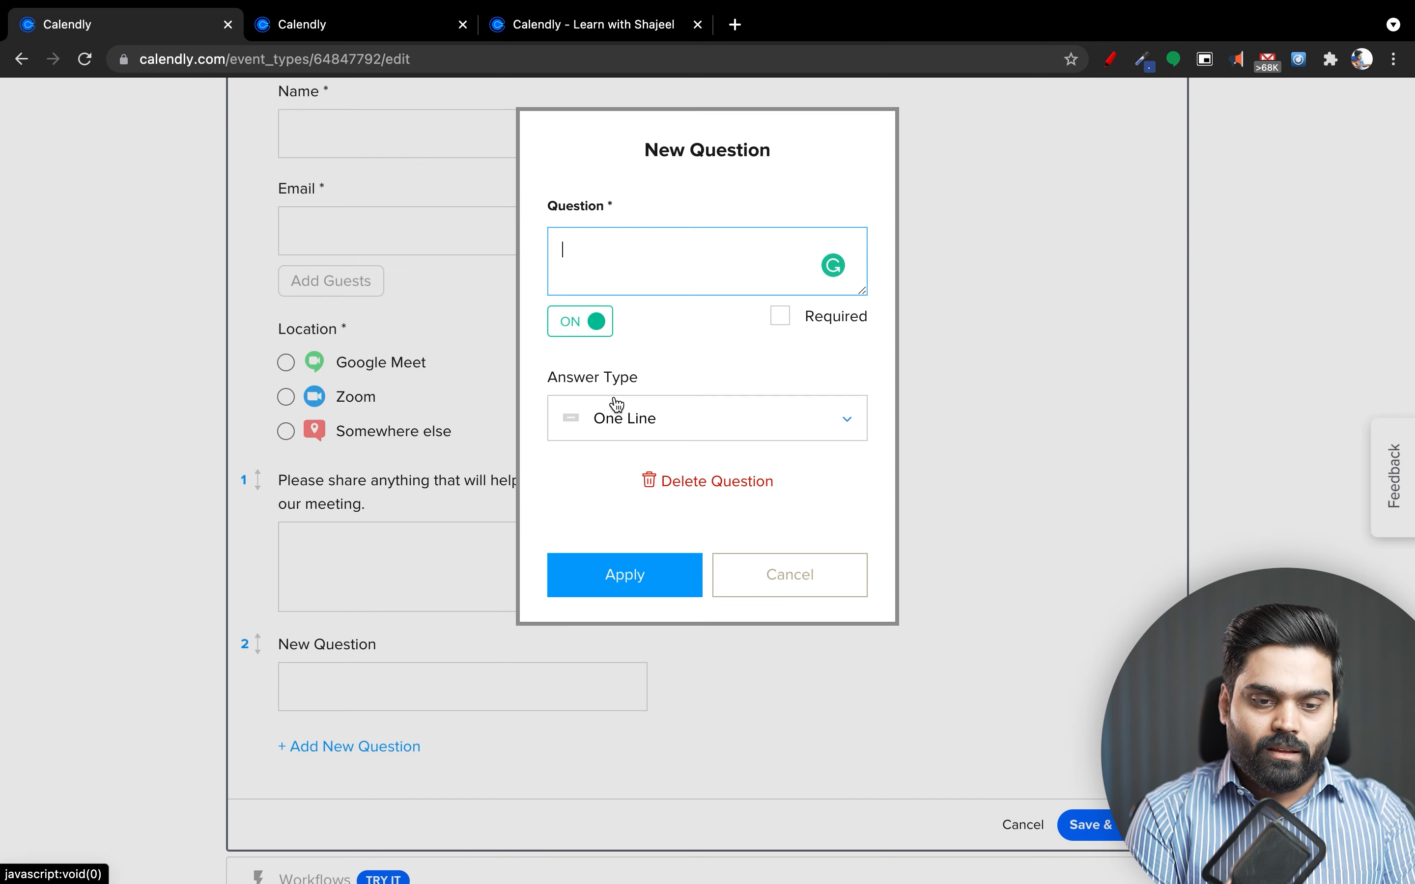
# Add the required one-line question 'What is the agenda of the meeting' and save the invitee questions.
pyautogui.write('What')
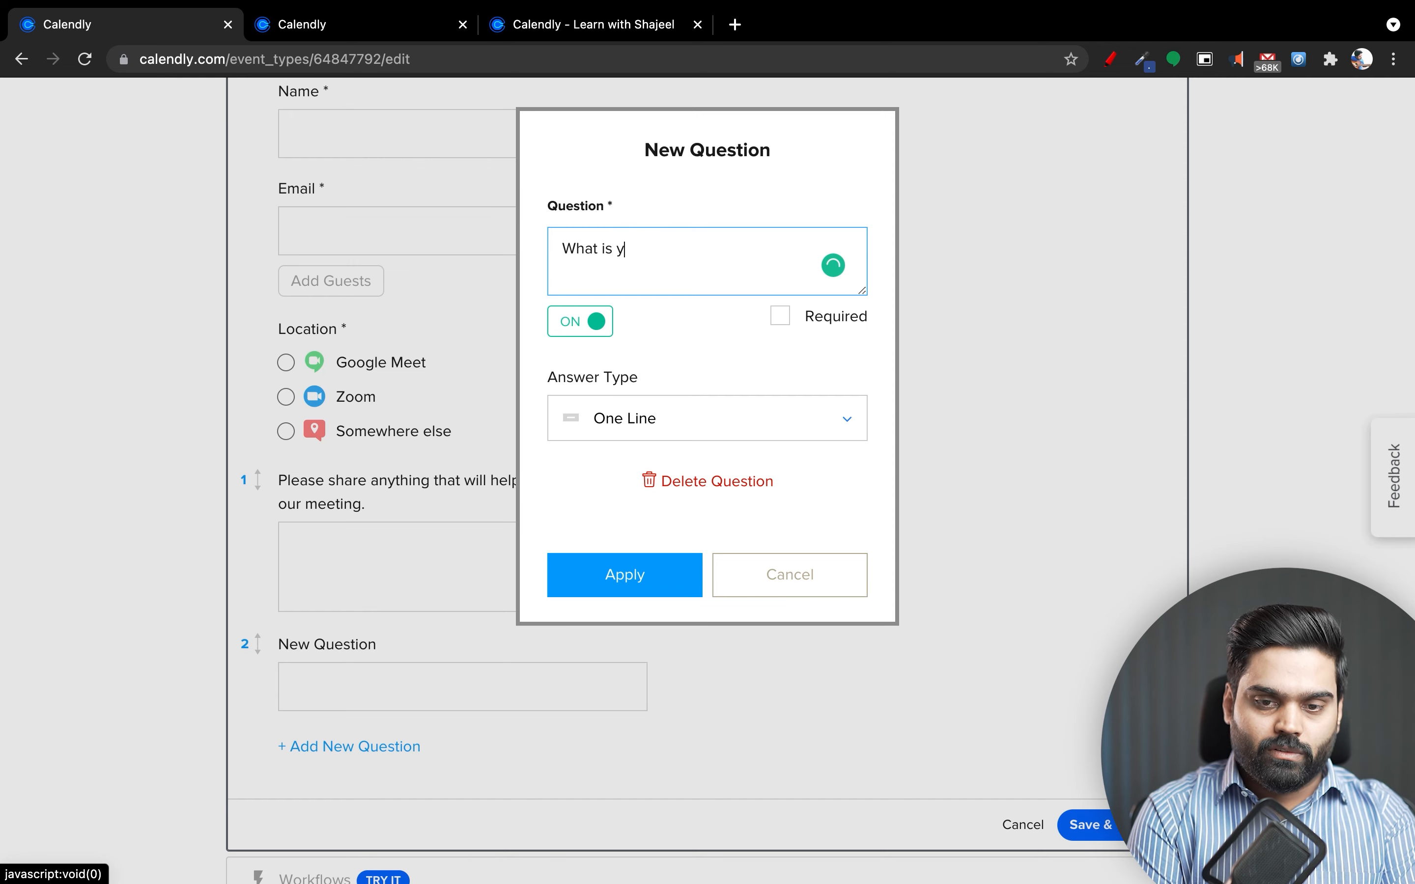
pyautogui.write(' i')
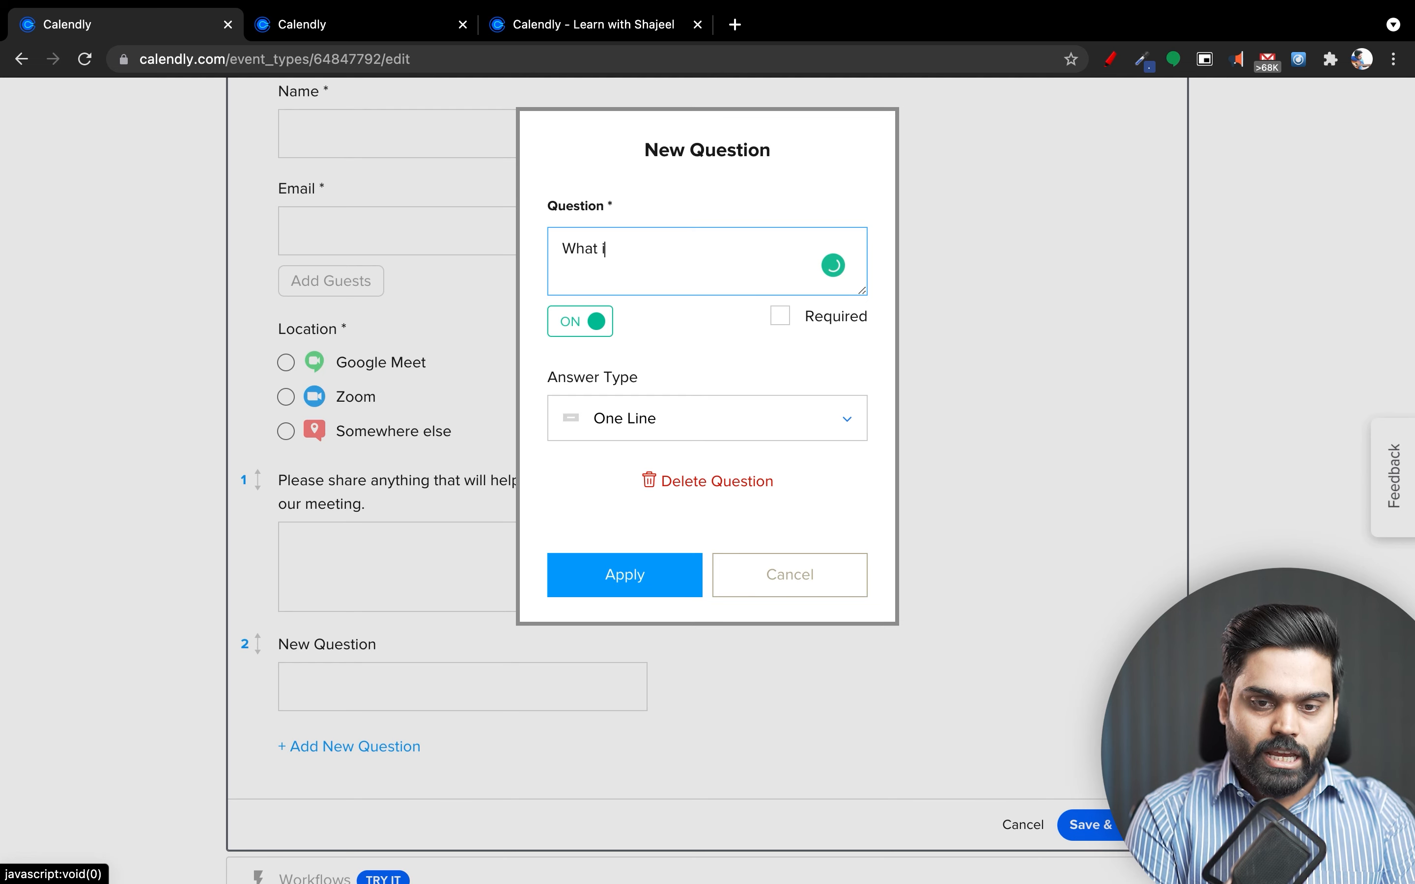
pyautogui.write('s the agenda o')
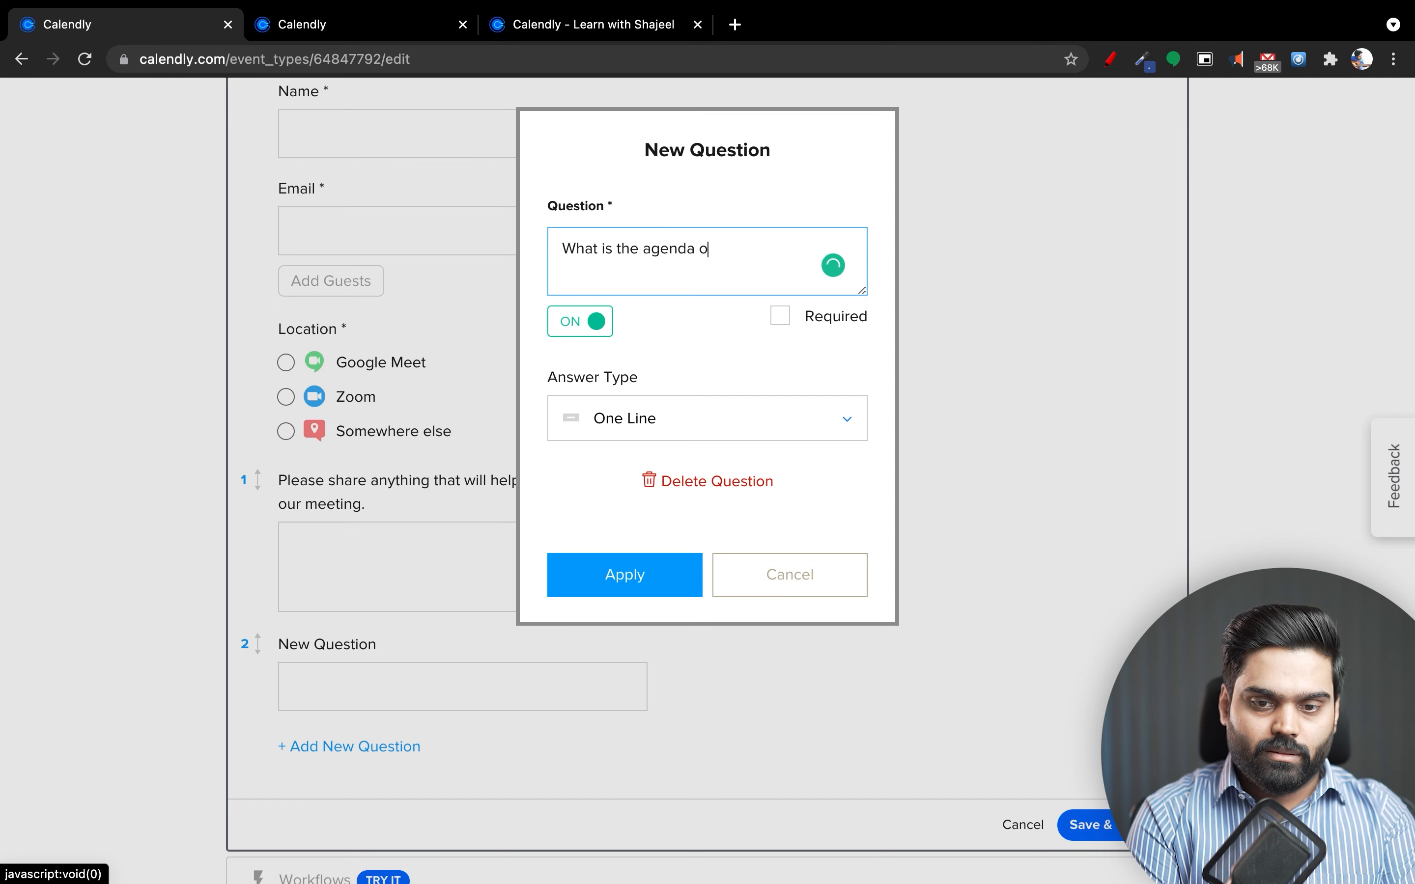
pyautogui.write('f the meeting?')
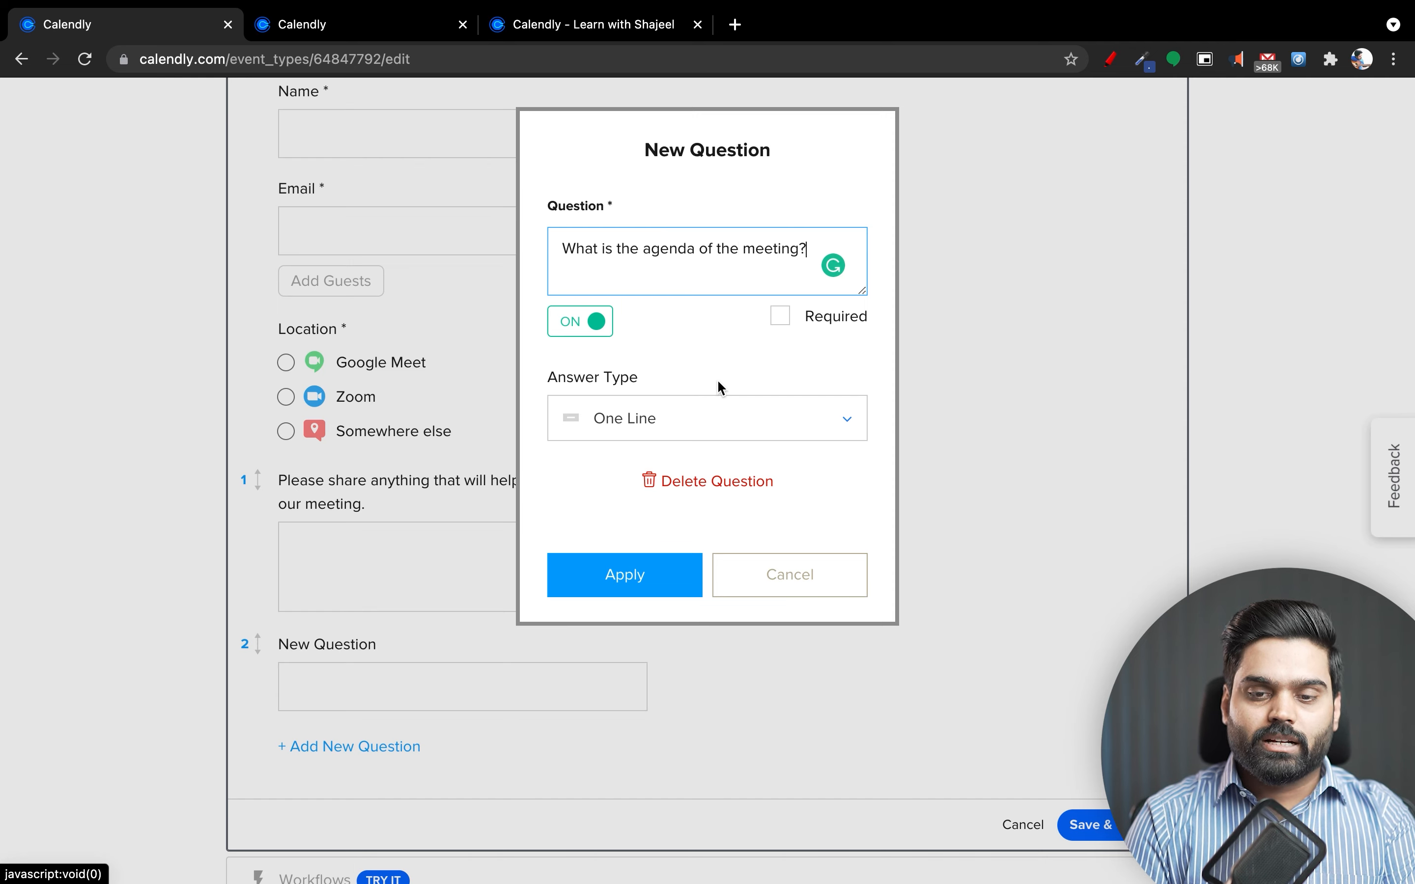
pyautogui.click(780, 319)
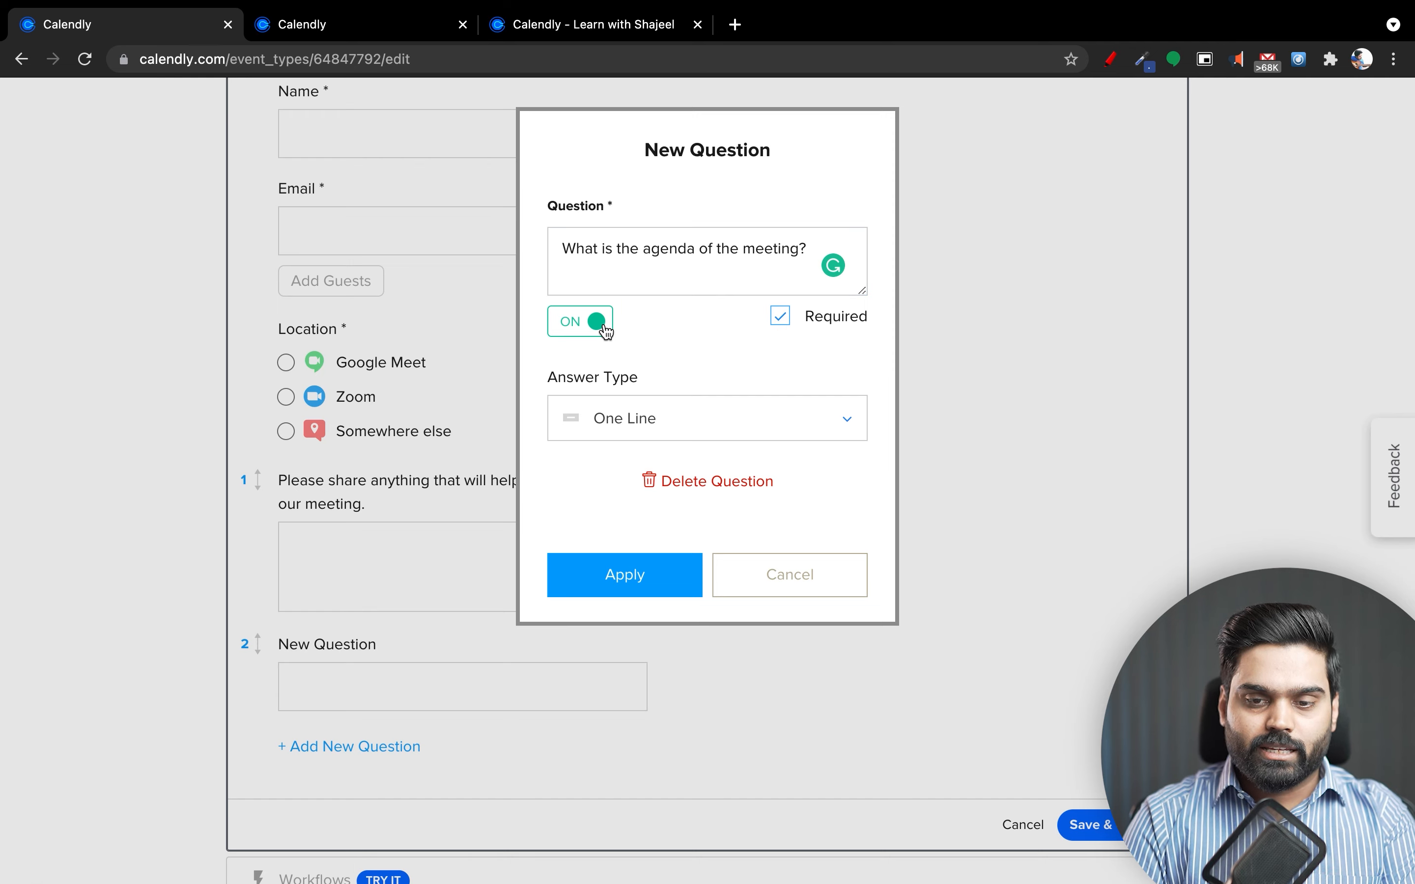
pyautogui.click(688, 423)
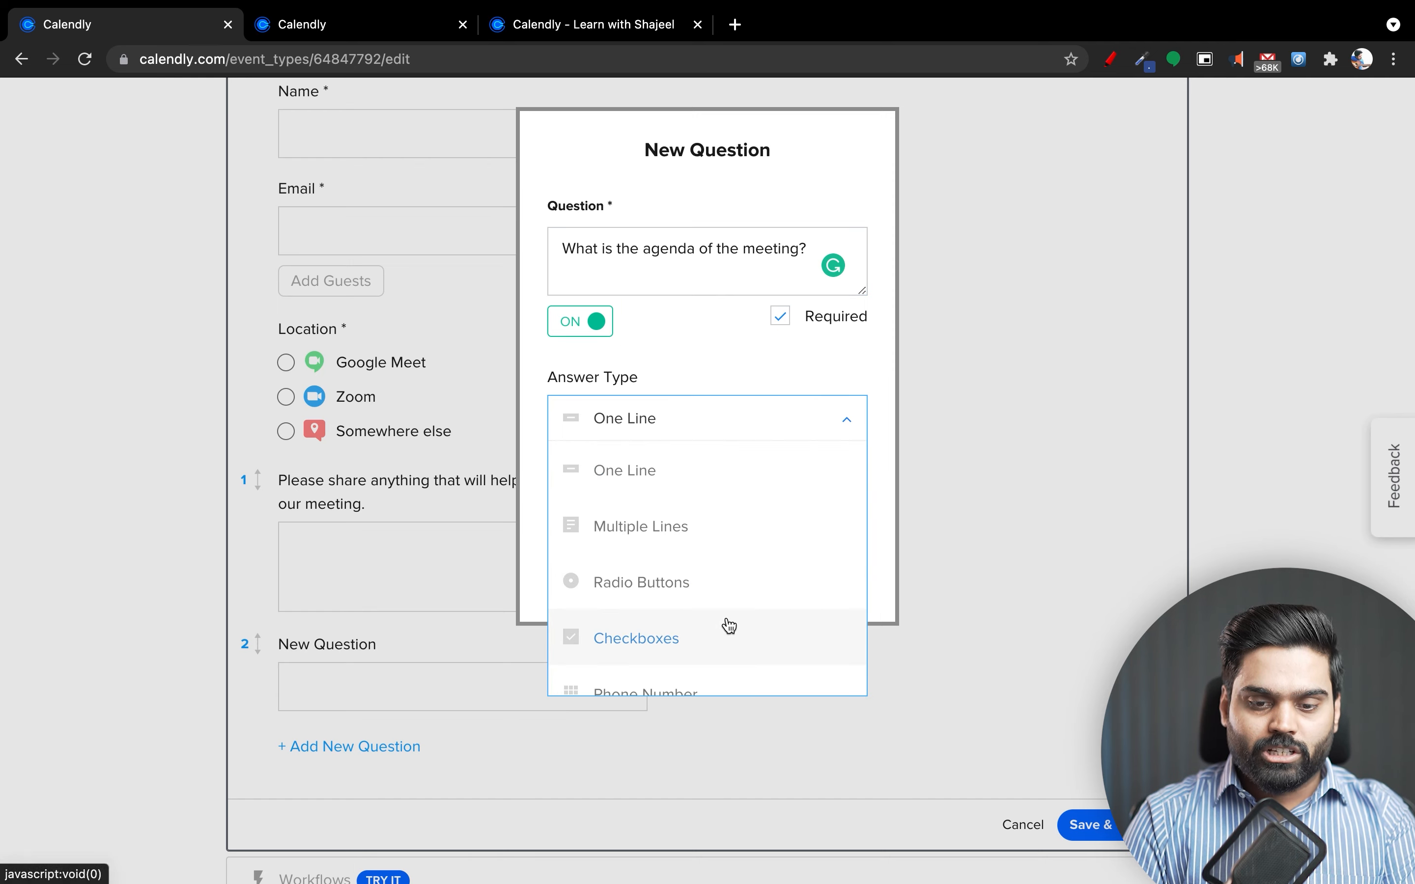
pyautogui.scroll(-1, 725, 623)
pyautogui.scroll(1, 728, 626)
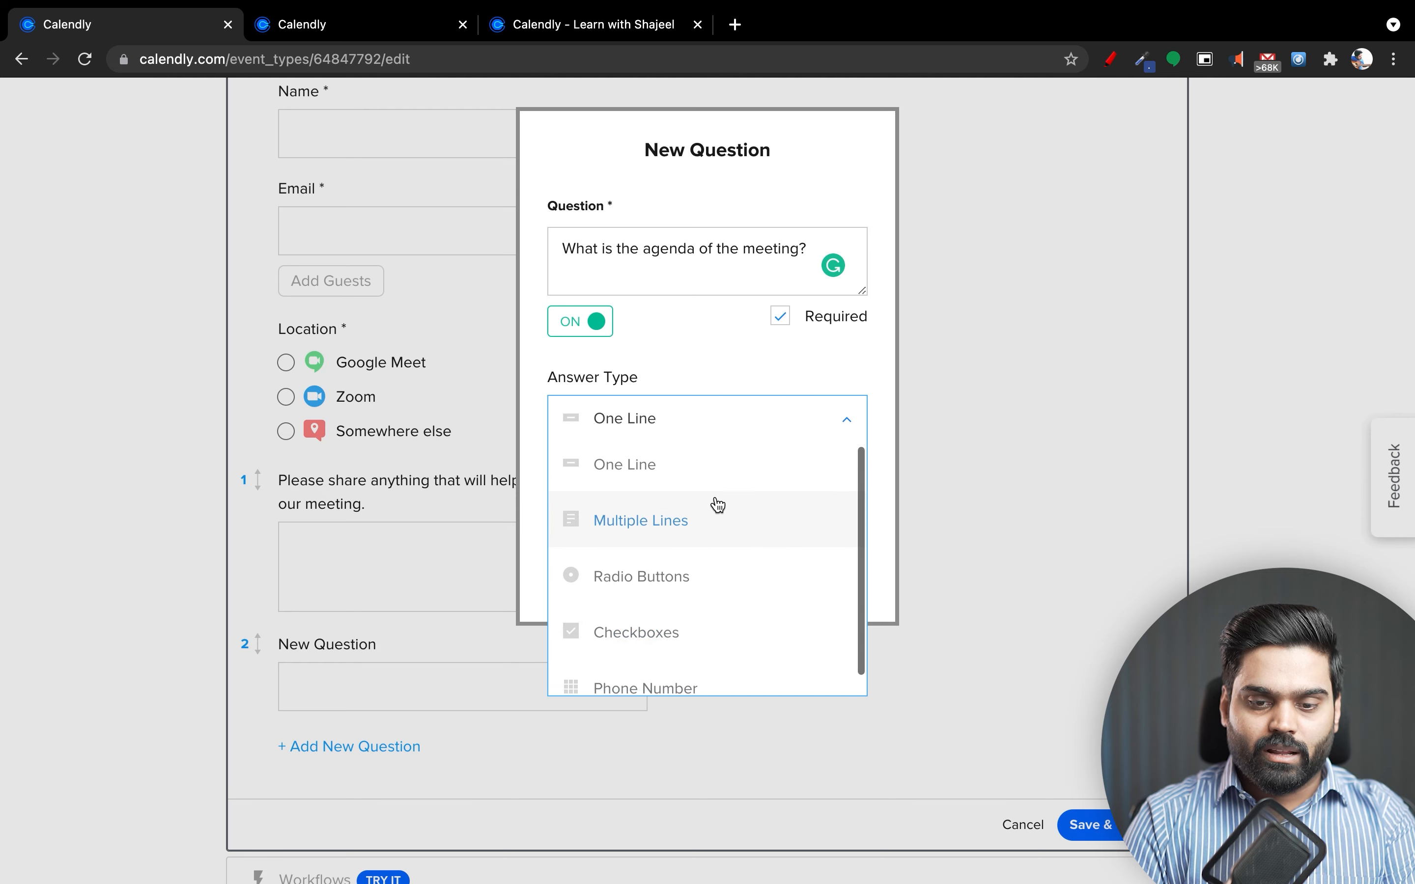
pyautogui.scroll(-1, 734, 632)
pyautogui.scroll(1, 736, 638)
pyautogui.click(694, 464)
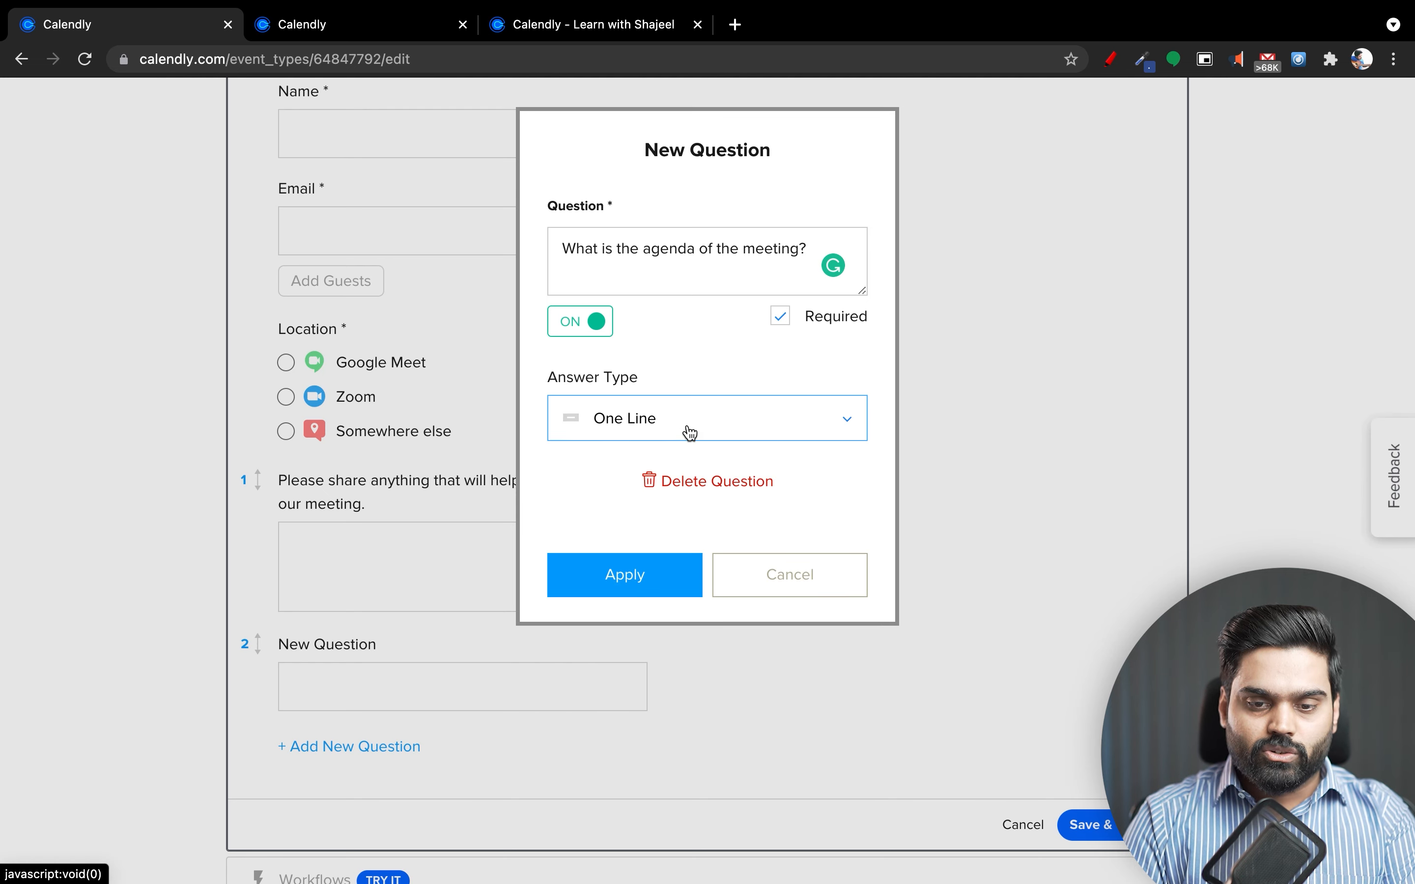
pyautogui.click(611, 570)
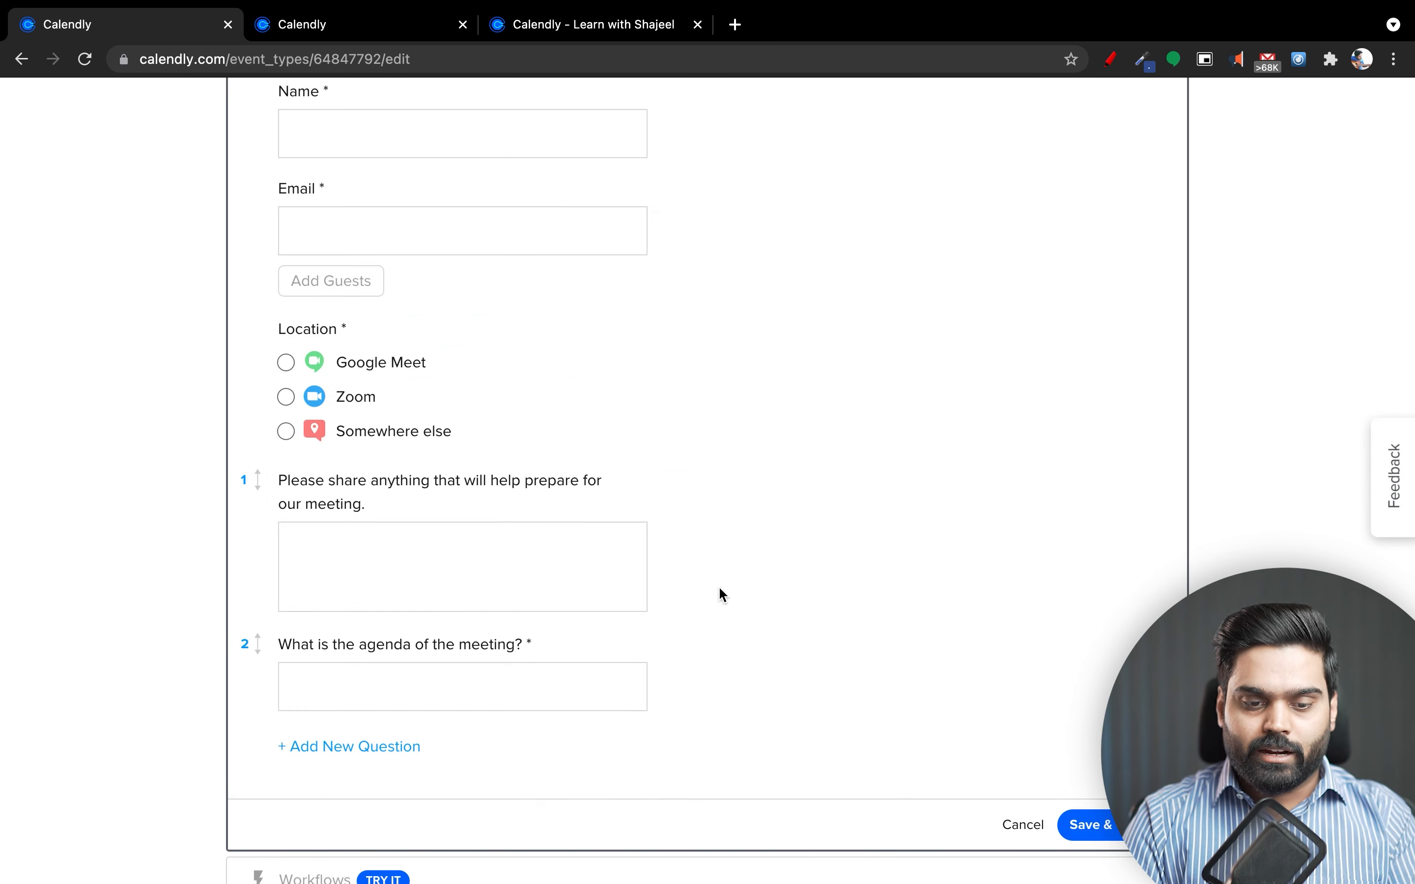
pyautogui.scroll(-5, 372, 682)
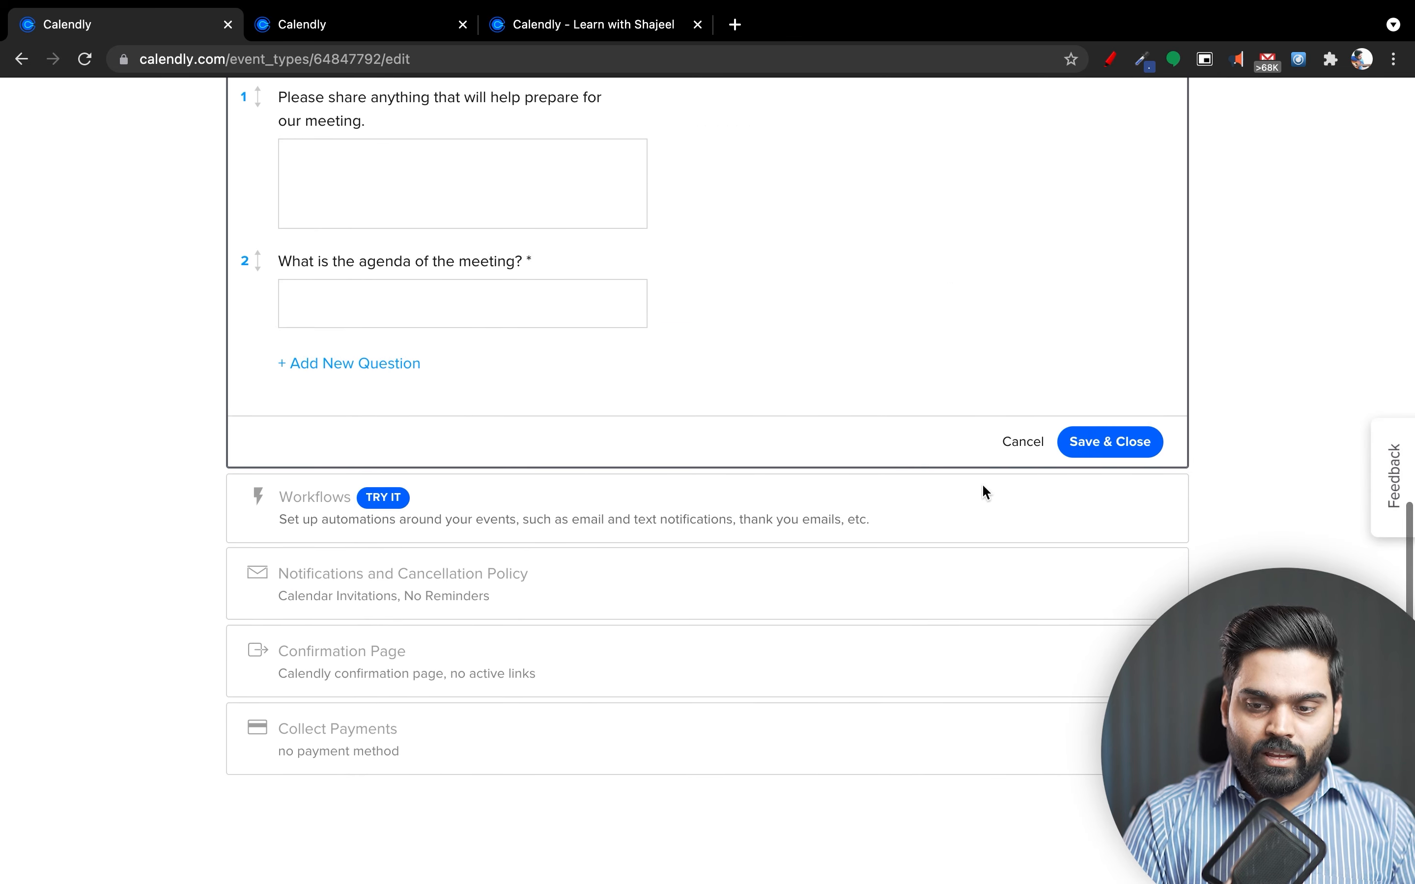
pyautogui.click(1141, 447)
# In the booking page preview, select and confirm the 2:00pm slot on June 24.
pyautogui.scroll(2, 685, 327)
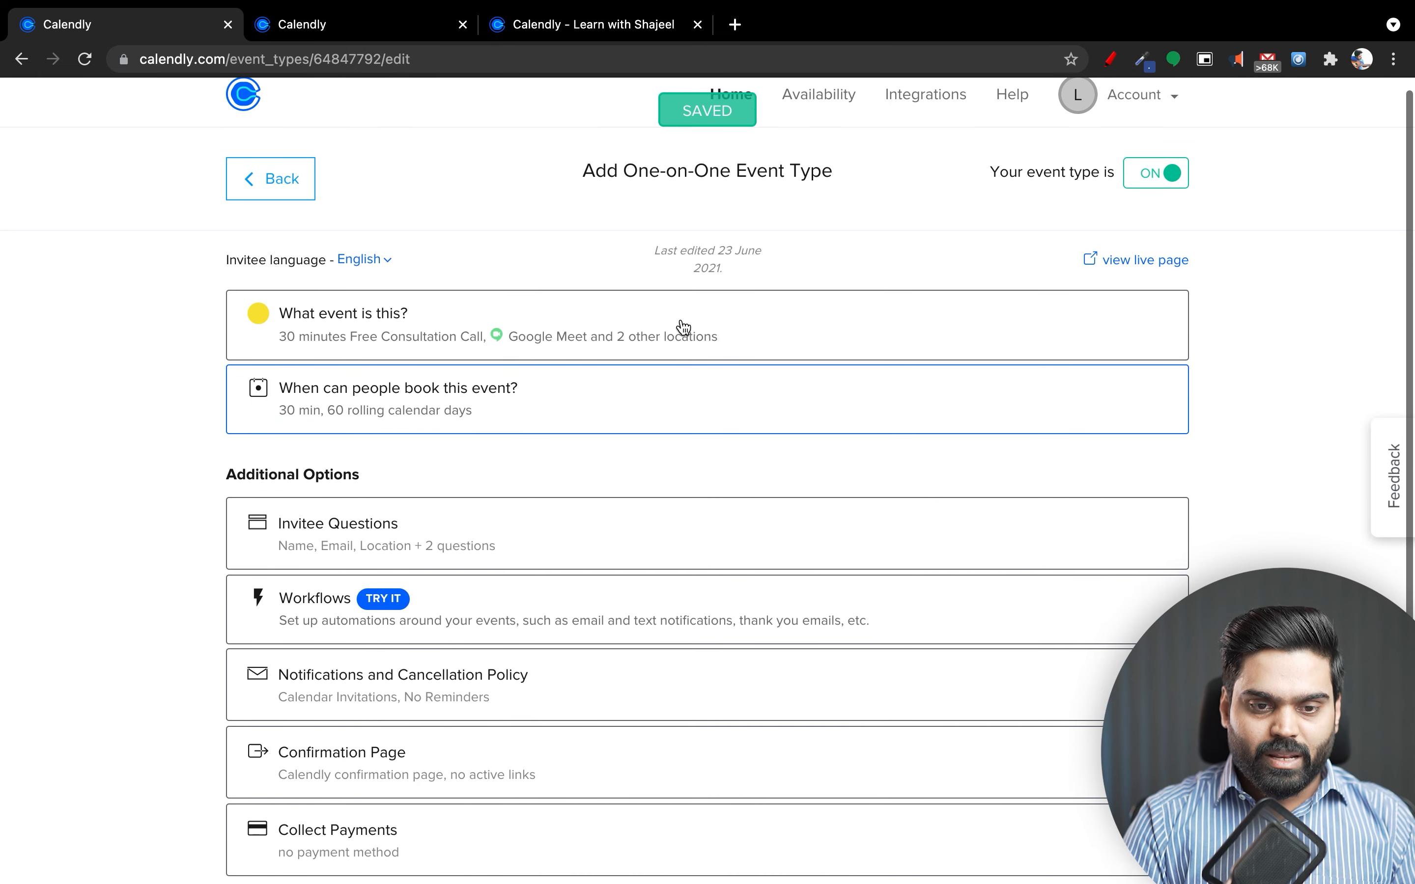
pyautogui.click(612, 7)
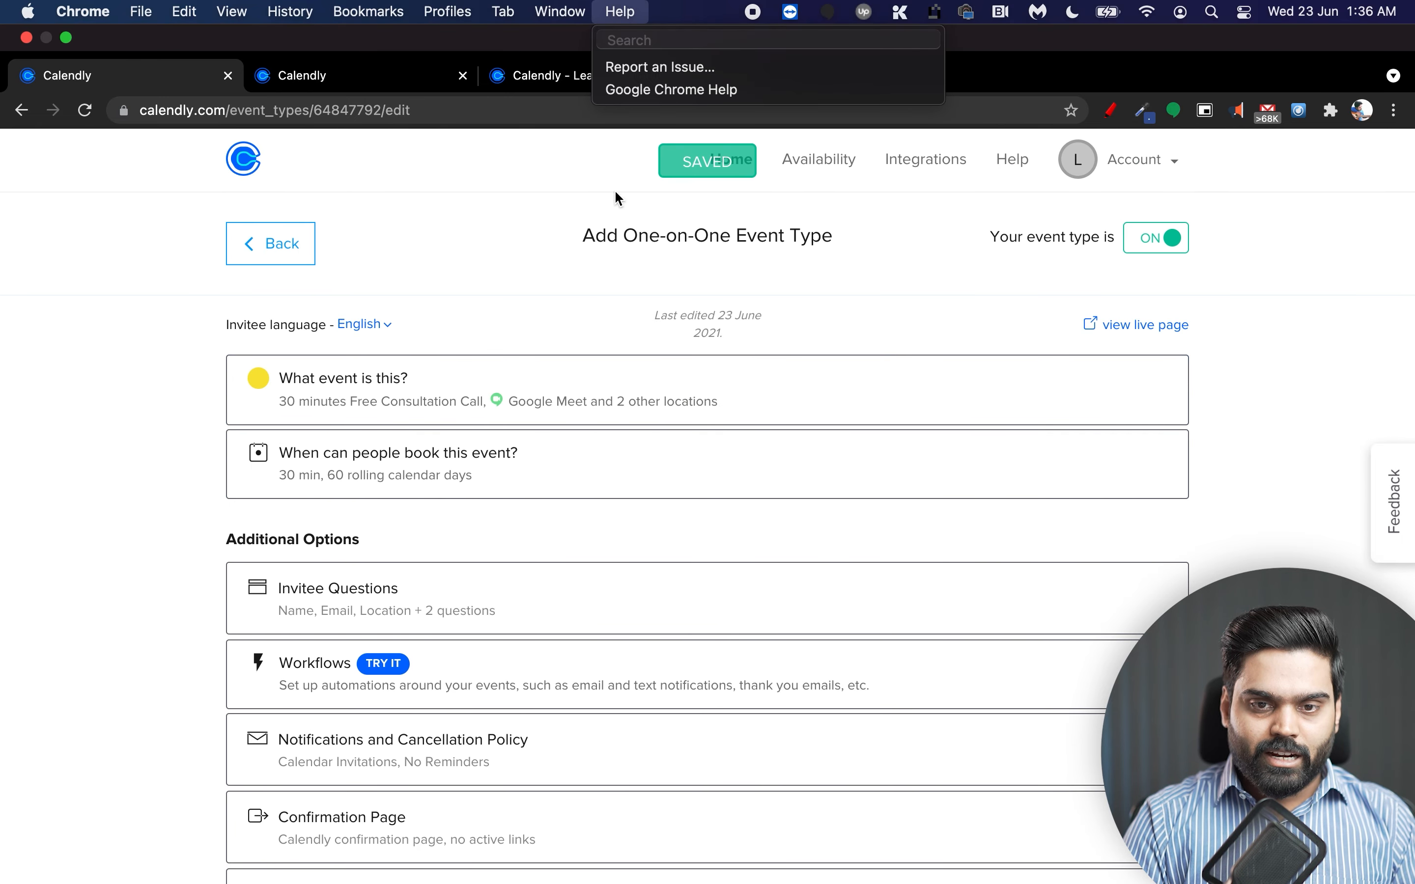
pyautogui.click(547, 72)
pyautogui.click(528, 79)
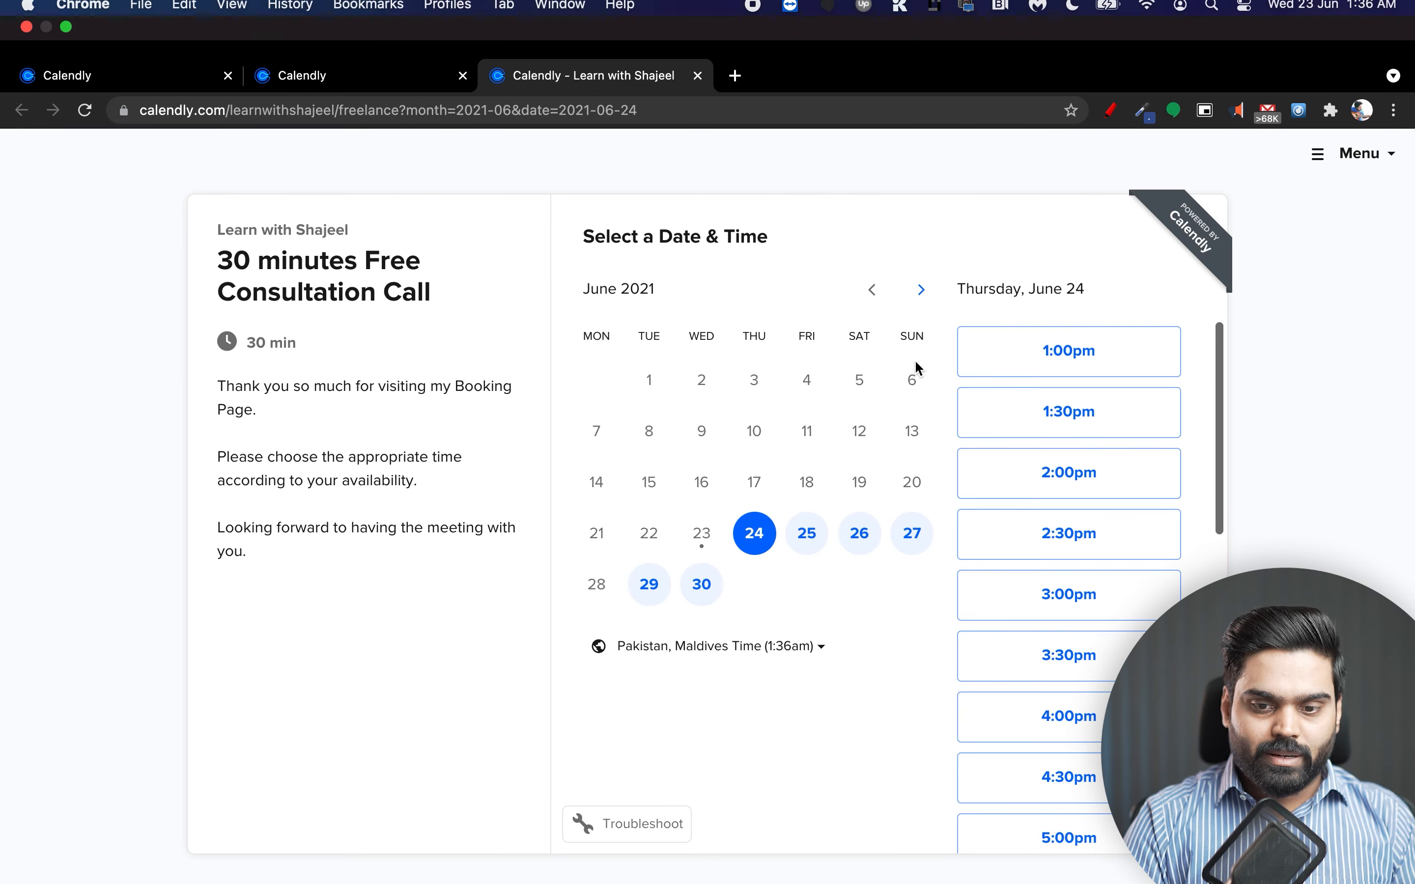
pyautogui.click(1046, 446)
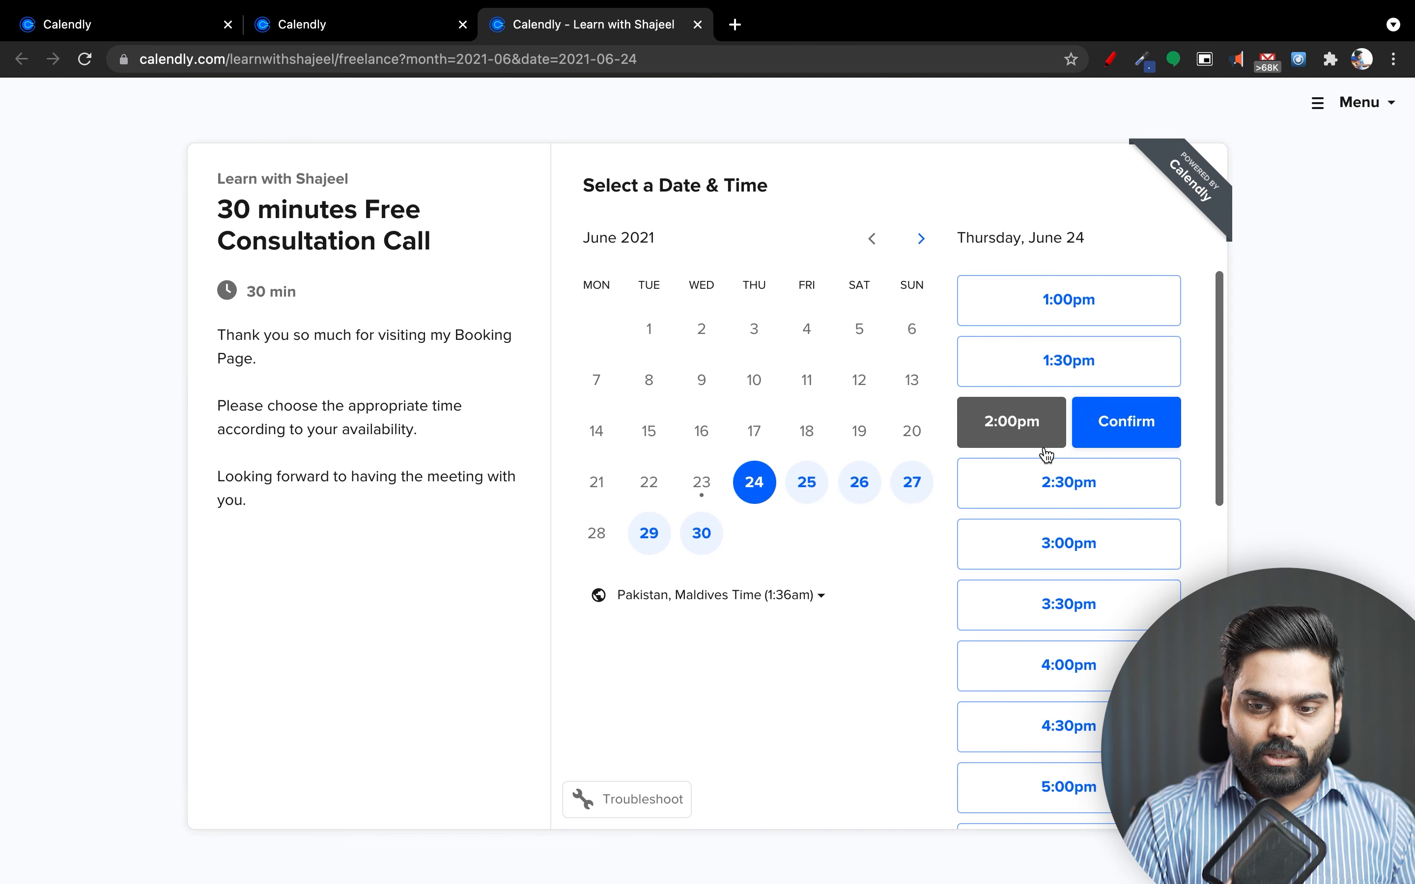
pyautogui.click(1117, 421)
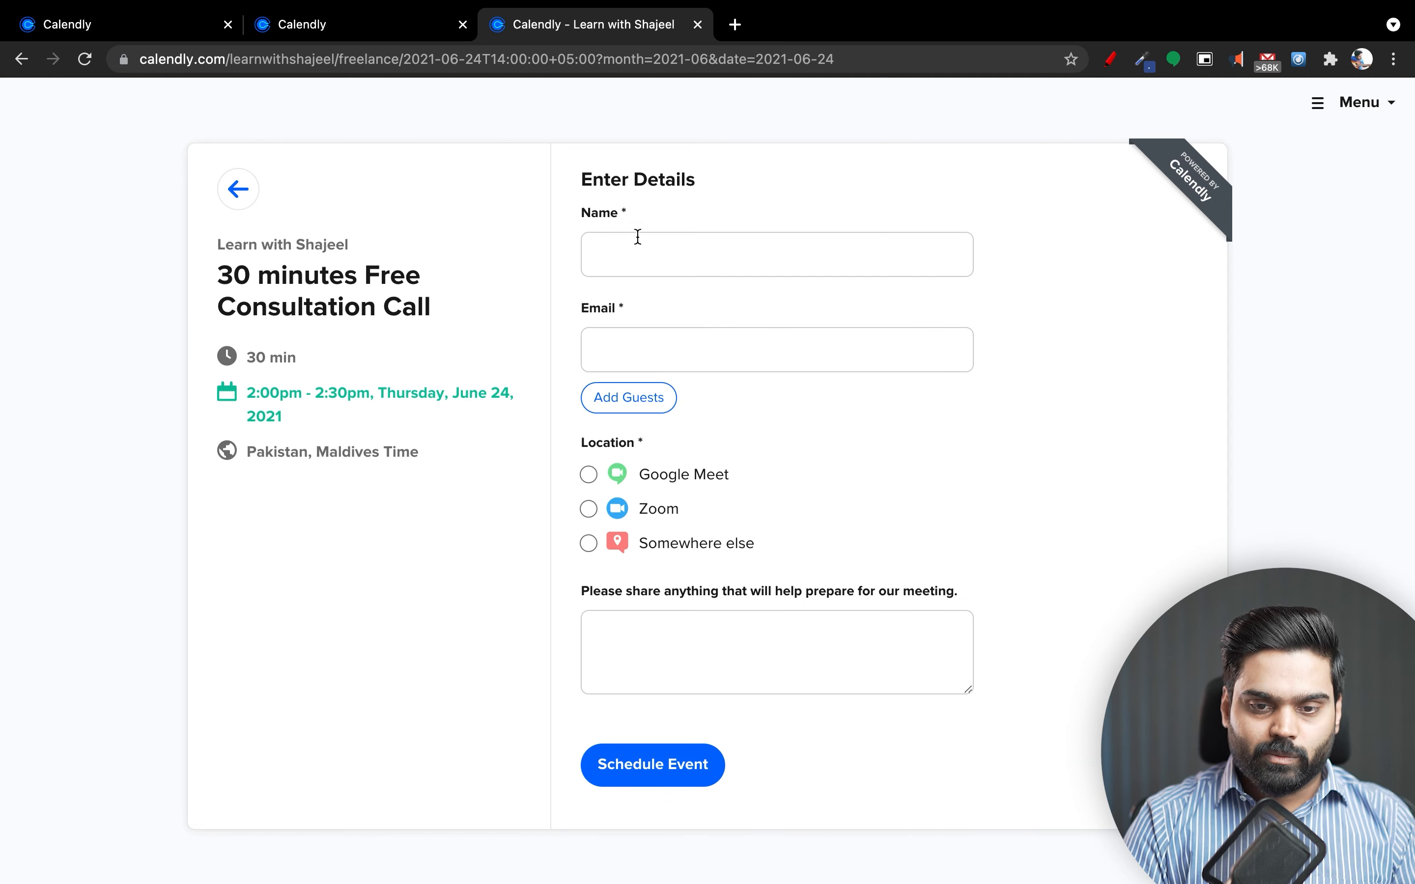
# Try the Name, Email and meeting preparation fields, then return to the event-type editor.
pyautogui.click(616, 257)
pyautogui.click(653, 353)
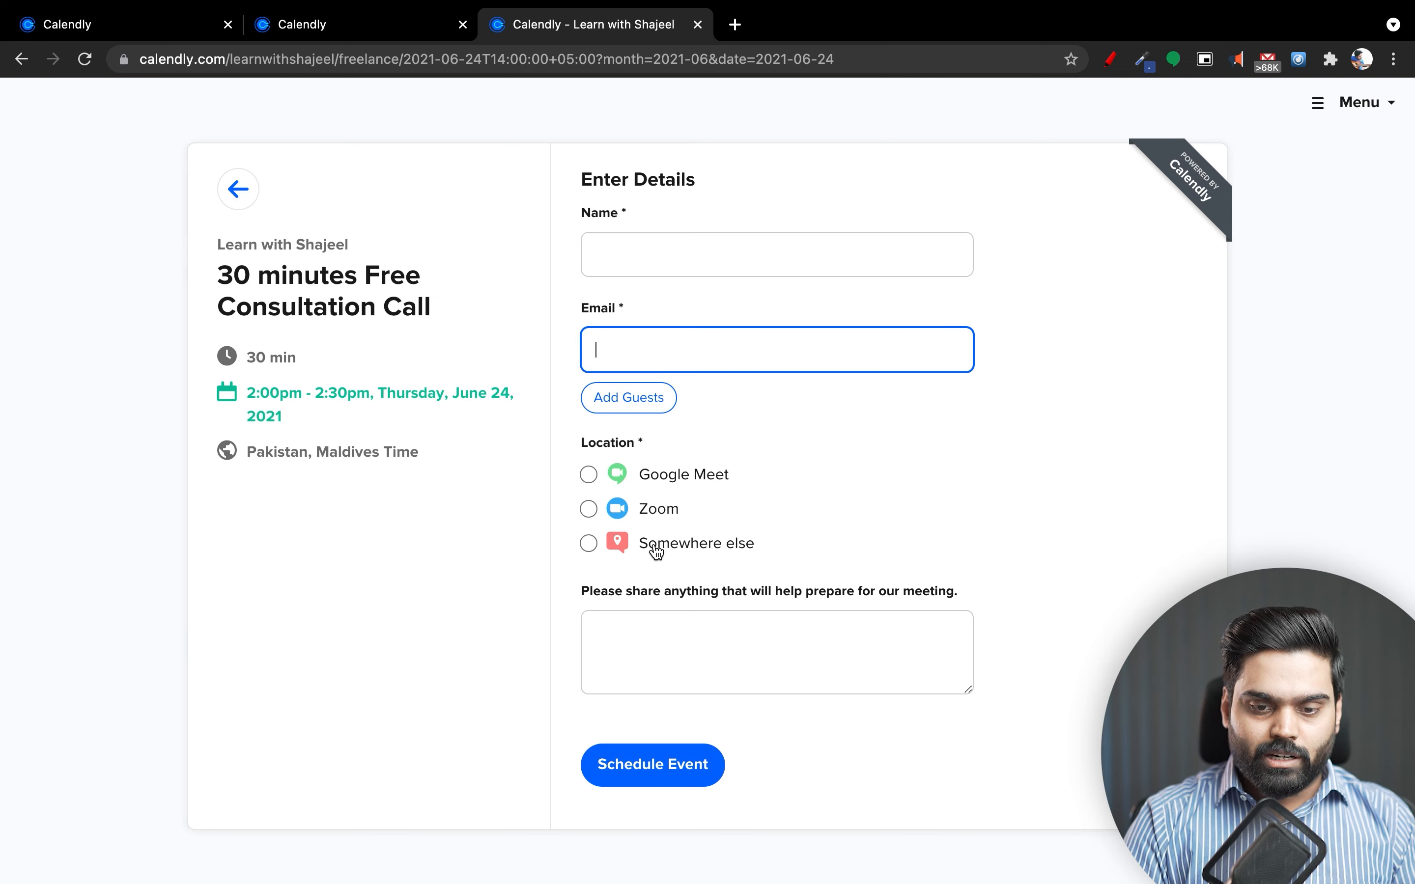
pyautogui.click(760, 642)
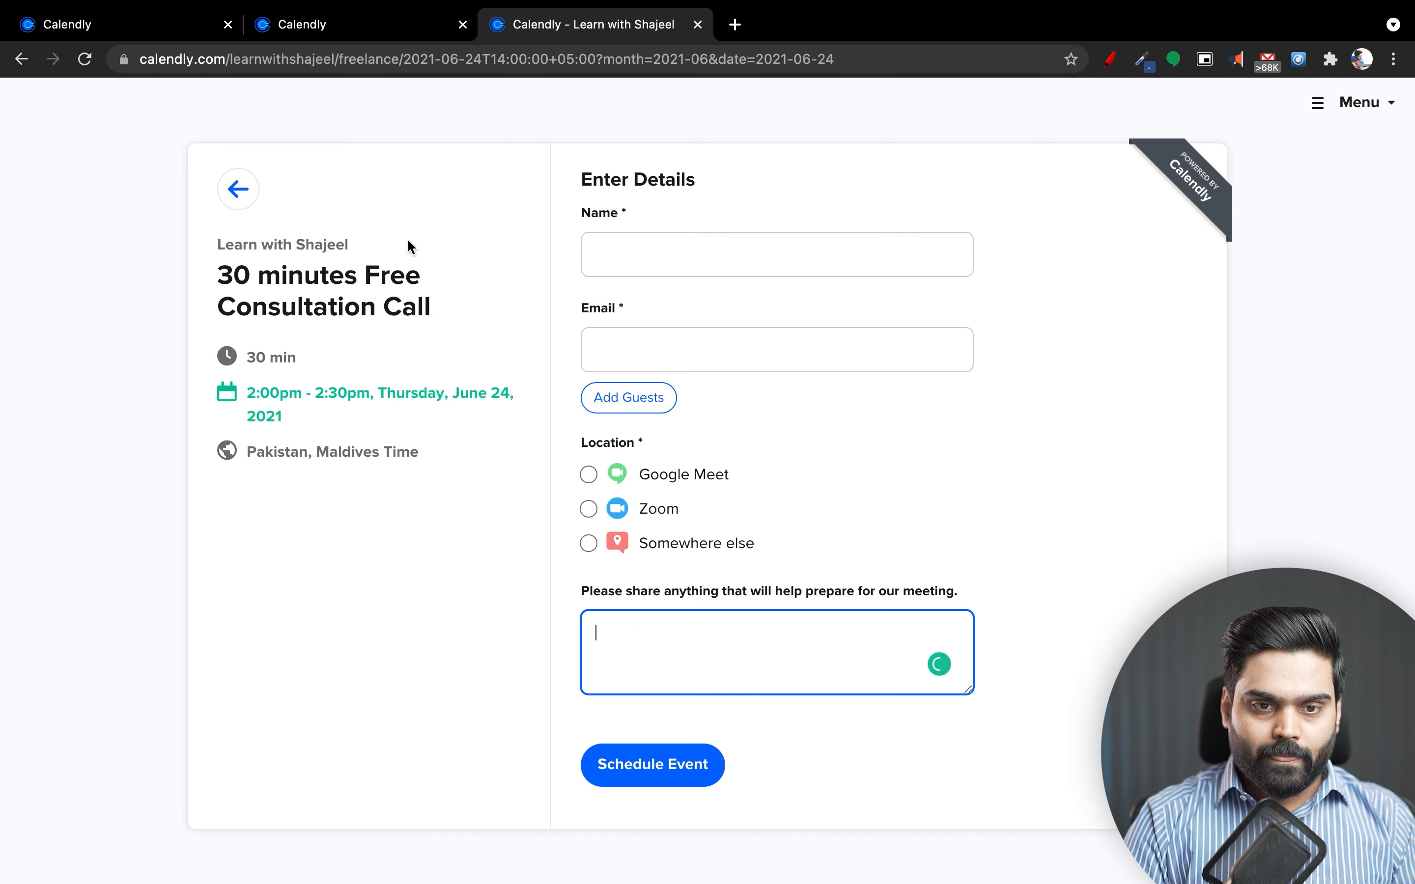
pyautogui.click(300, 32)
pyautogui.click(157, 32)
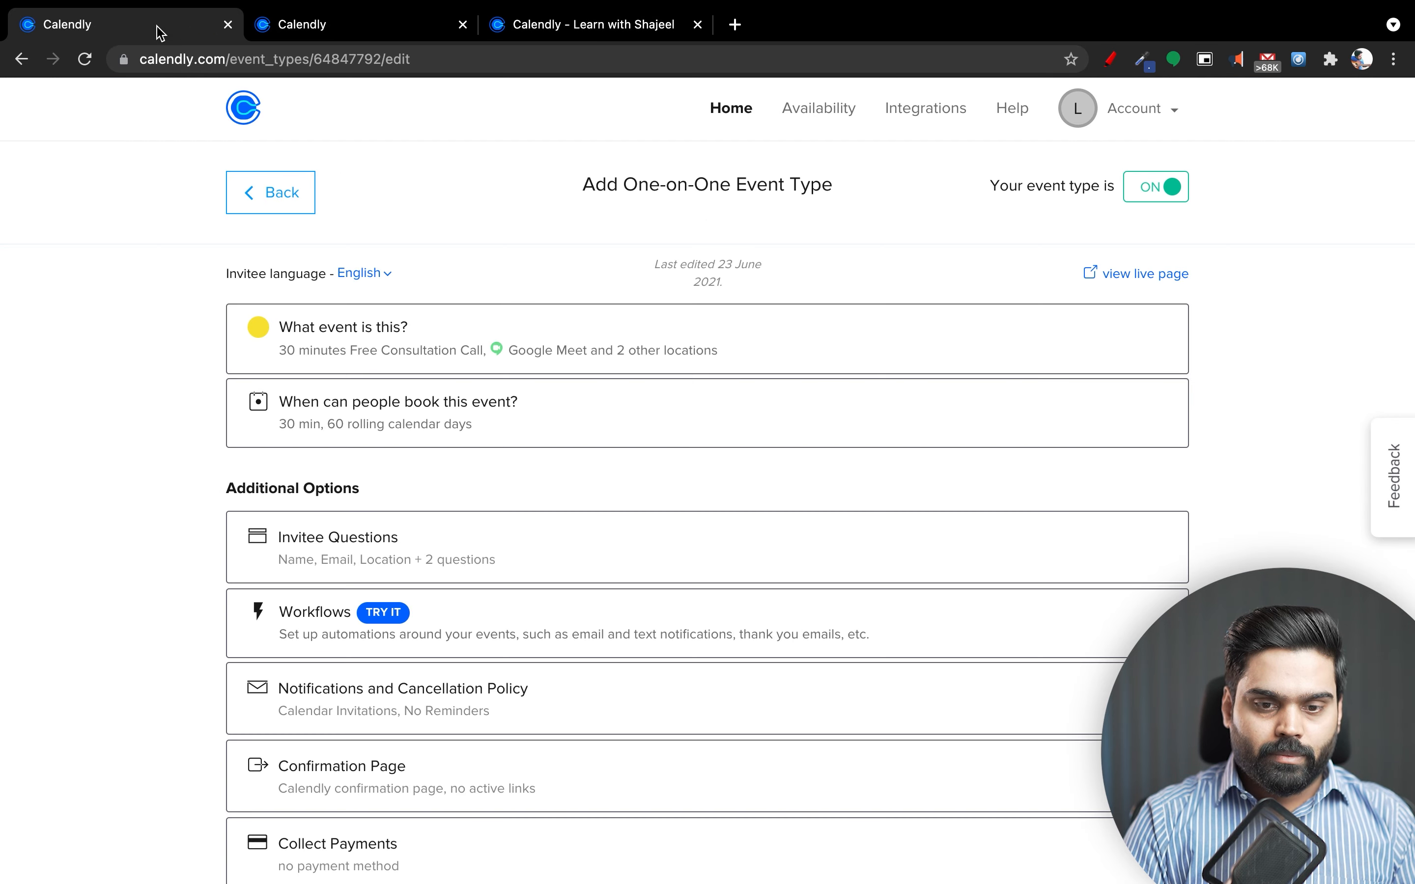
pyautogui.scroll(-3, 134, 652)
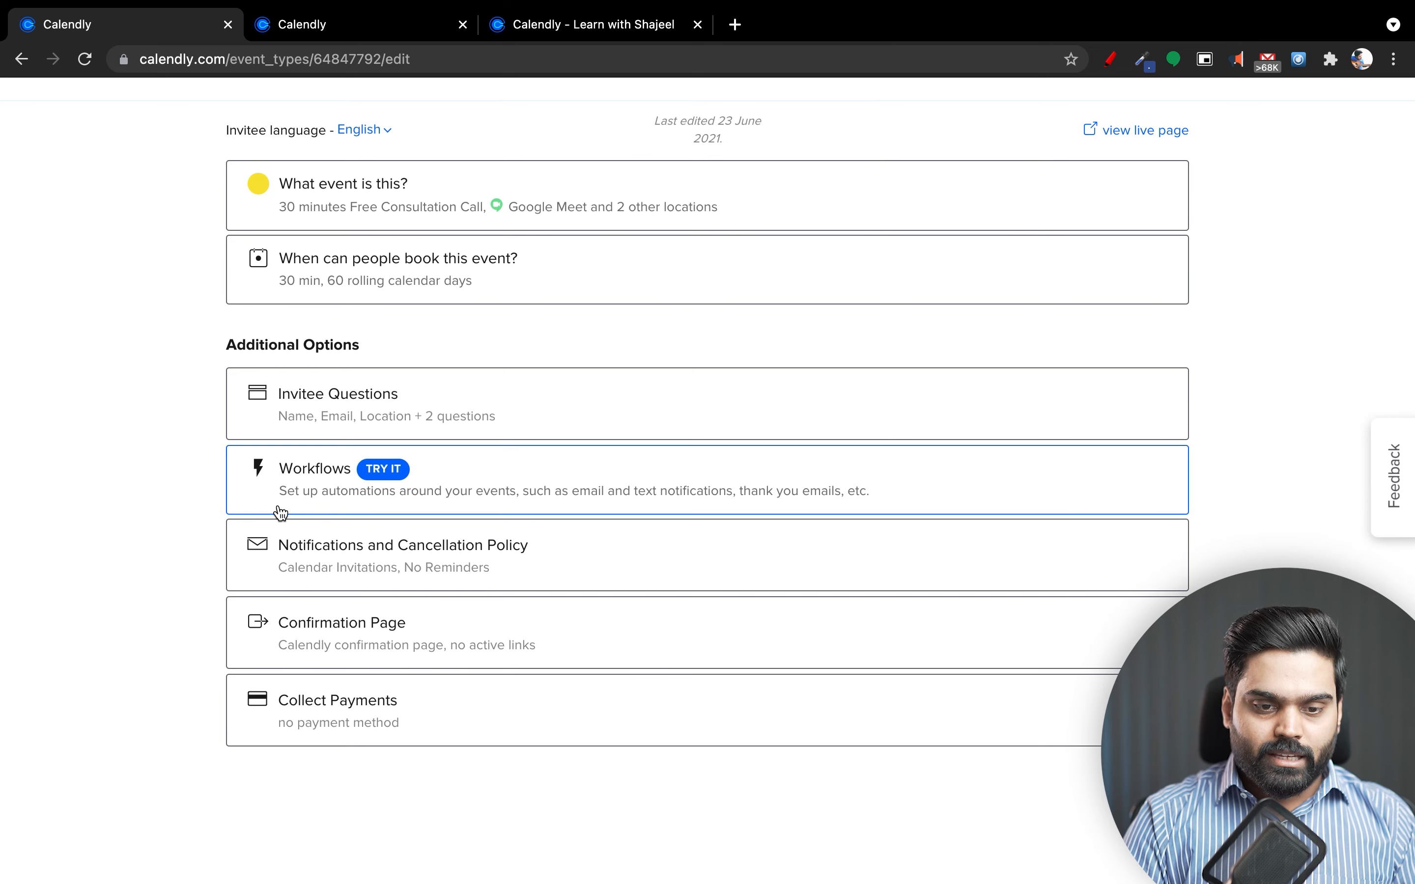
pyautogui.click(430, 472)
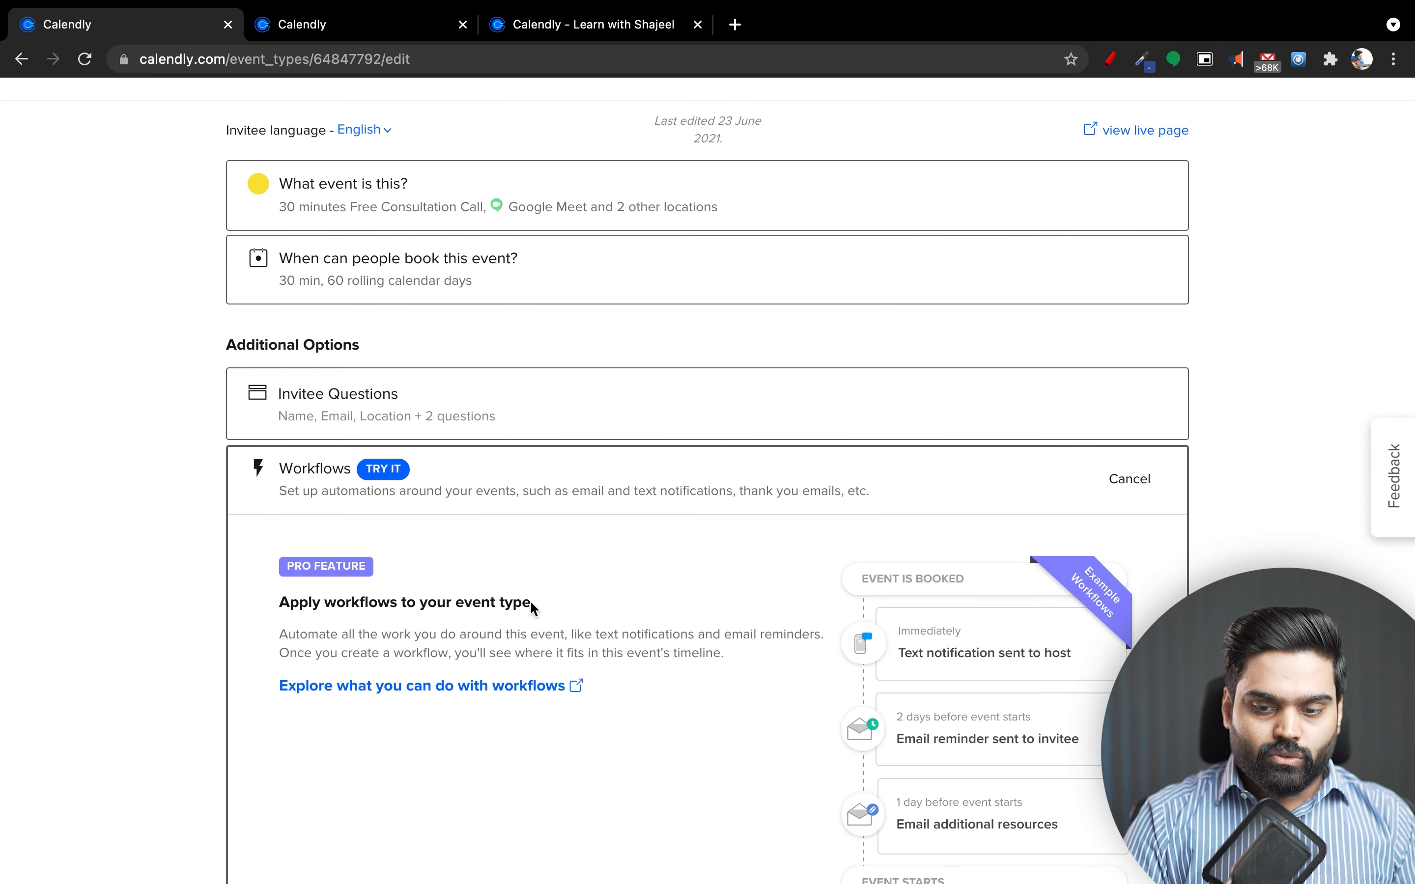
pyautogui.scroll(-4, 530, 609)
pyautogui.scroll(2, 530, 608)
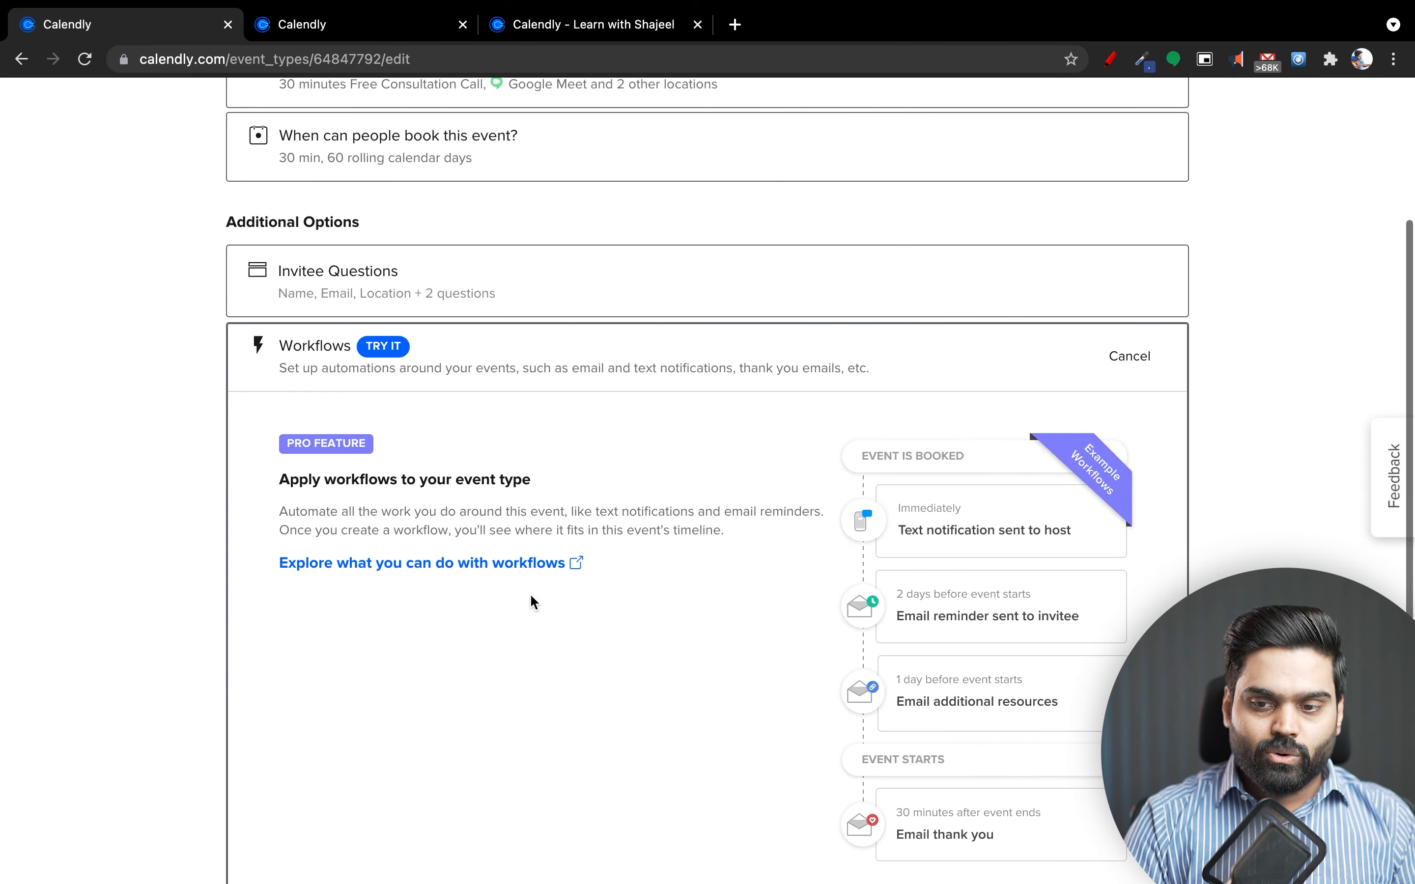
pyautogui.click(508, 383)
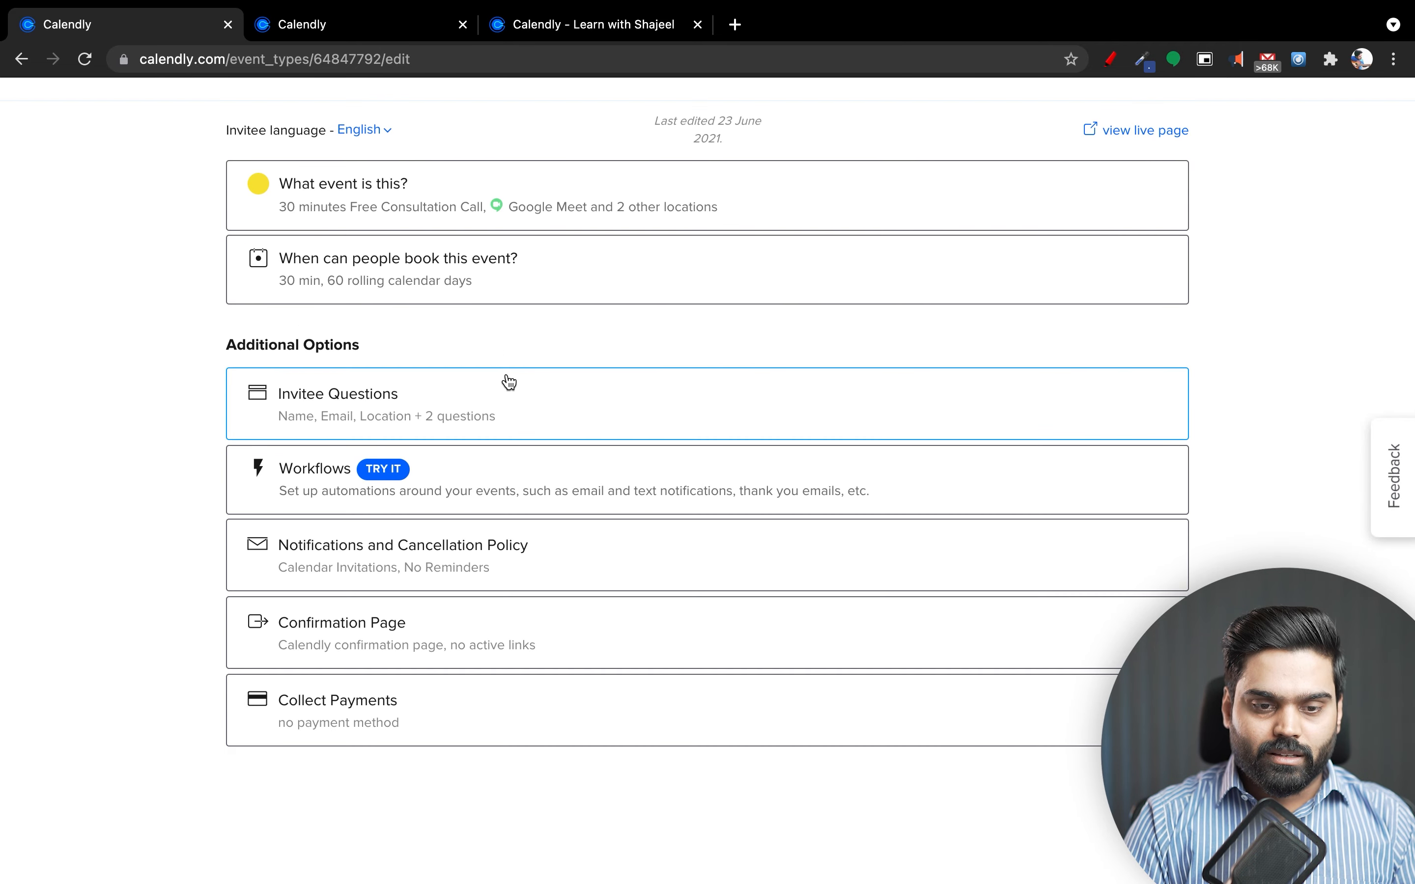
pyautogui.click(565, 560)
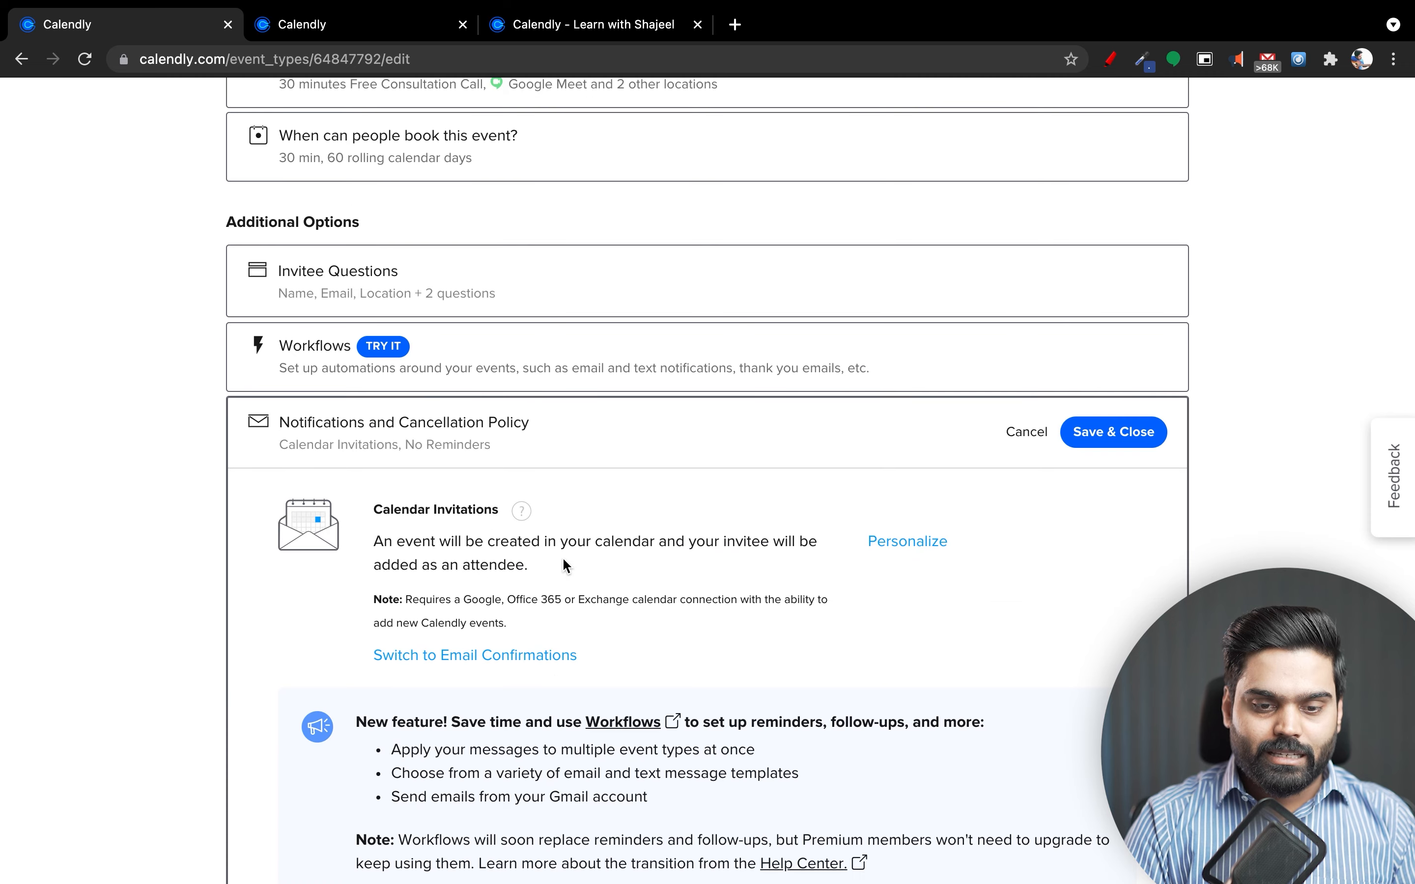
pyautogui.scroll(-3, 550, 682)
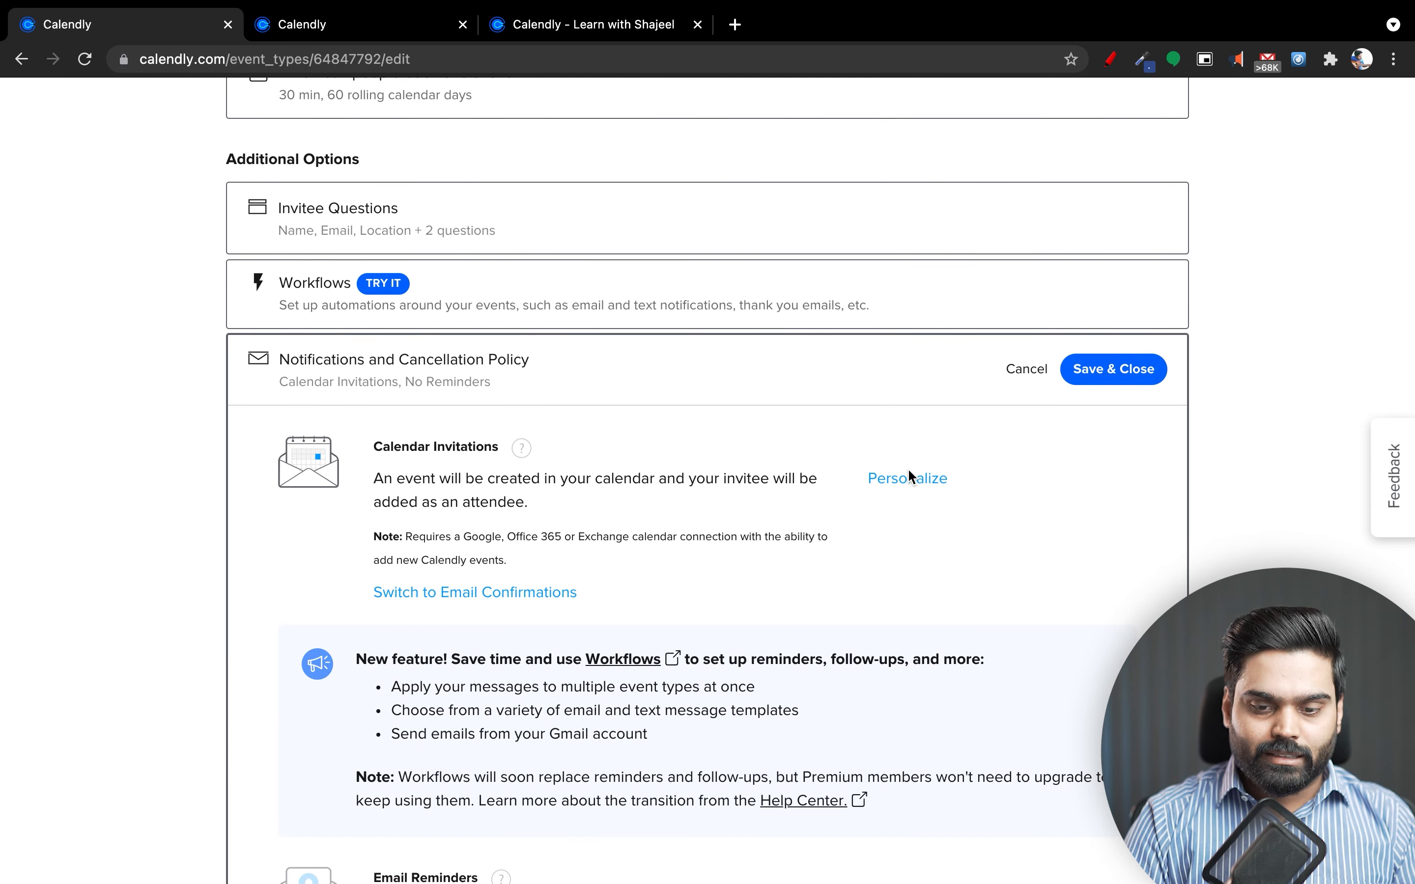
pyautogui.scroll(-8, 894, 614)
pyautogui.scroll(3, 893, 613)
pyautogui.scroll(-6, 893, 614)
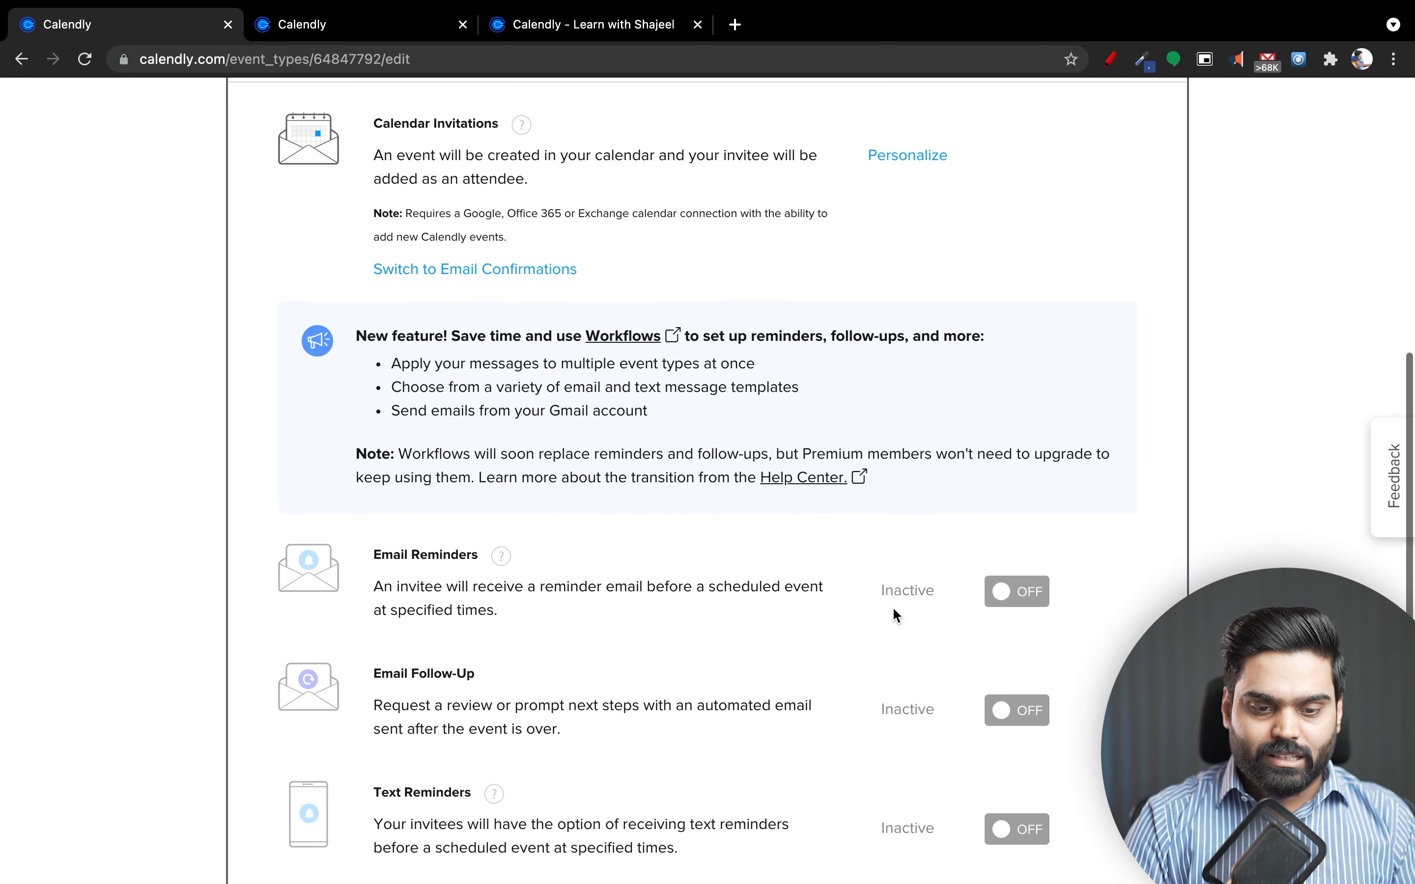
pyautogui.scroll(10, 894, 614)
pyautogui.click(532, 369)
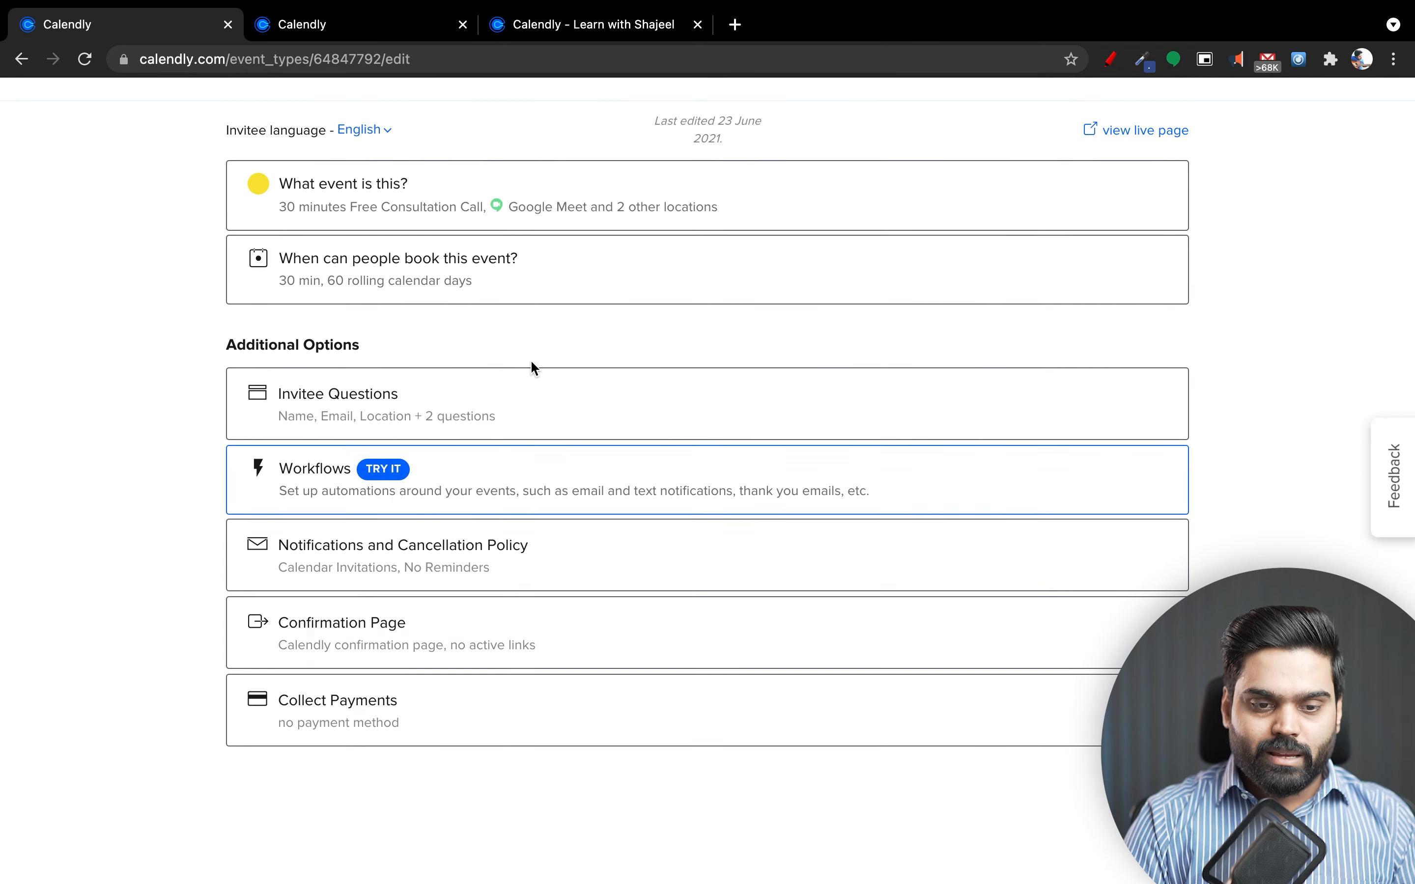
# Keep the Calendly confirmation page on confirmation, then expand the Collect Payments options.
pyautogui.click(580, 644)
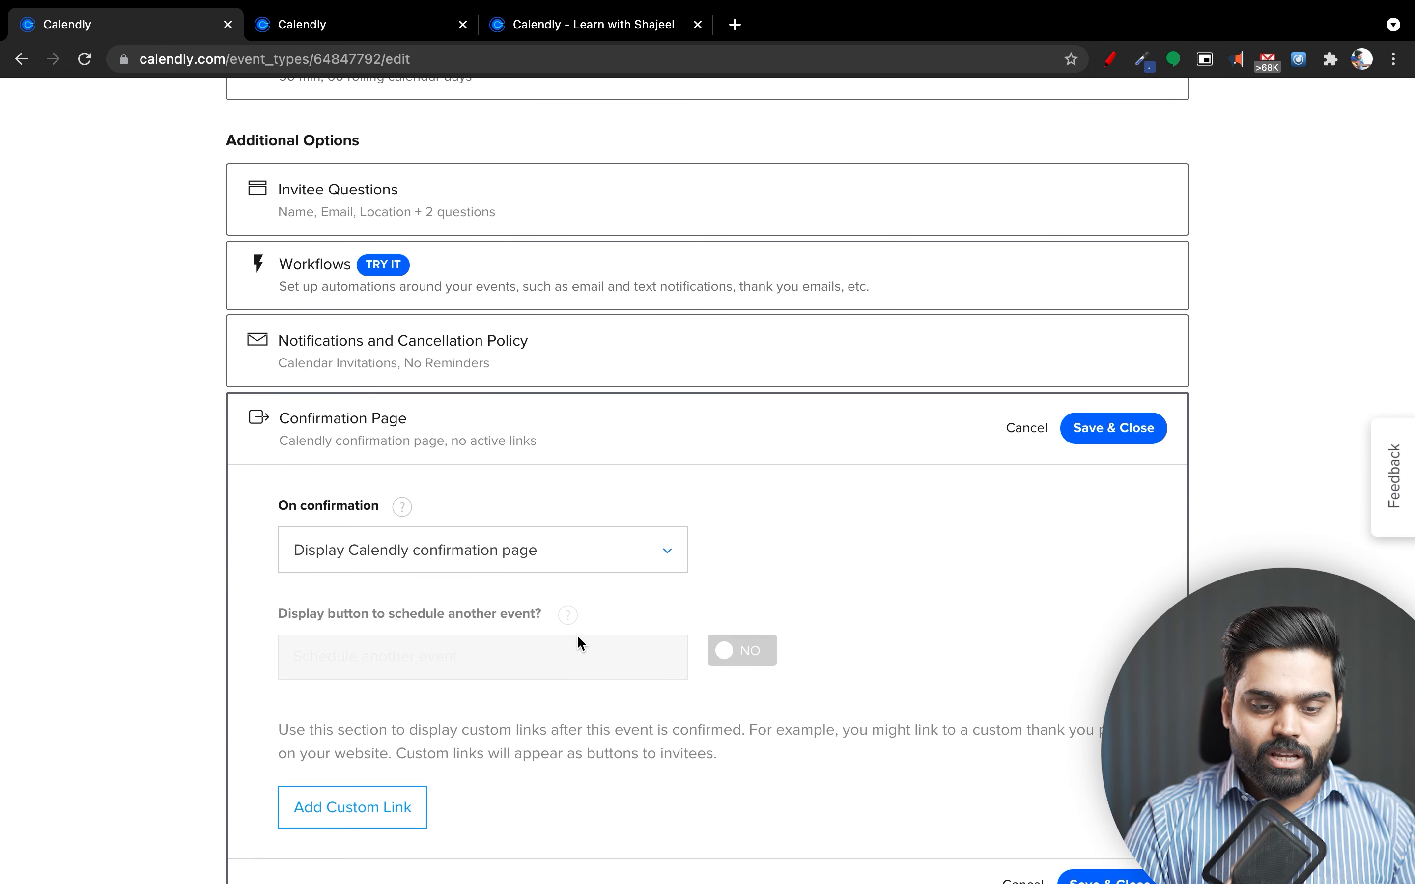
pyautogui.click(584, 563)
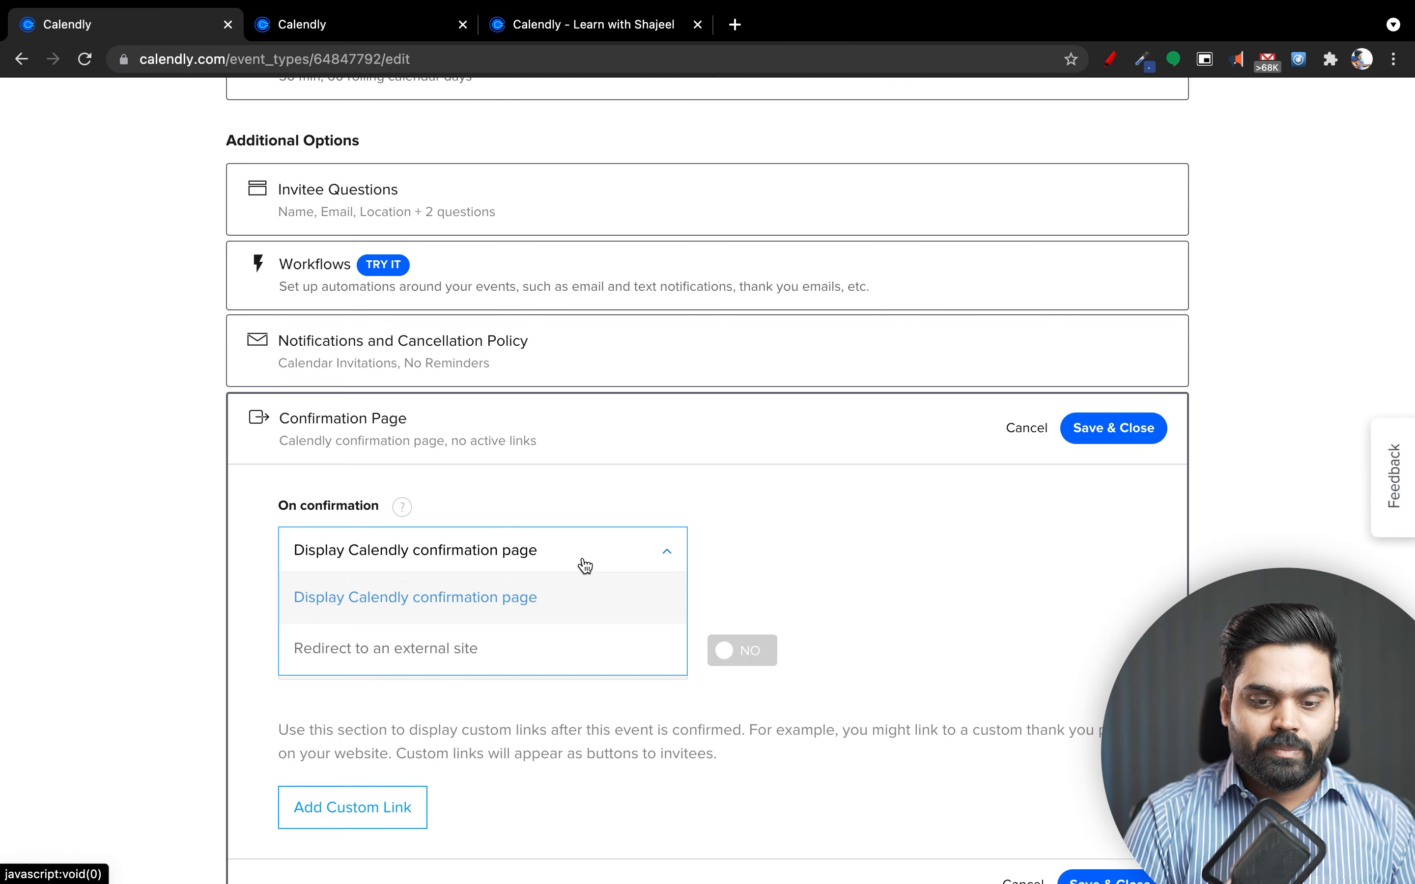
pyautogui.click(584, 563)
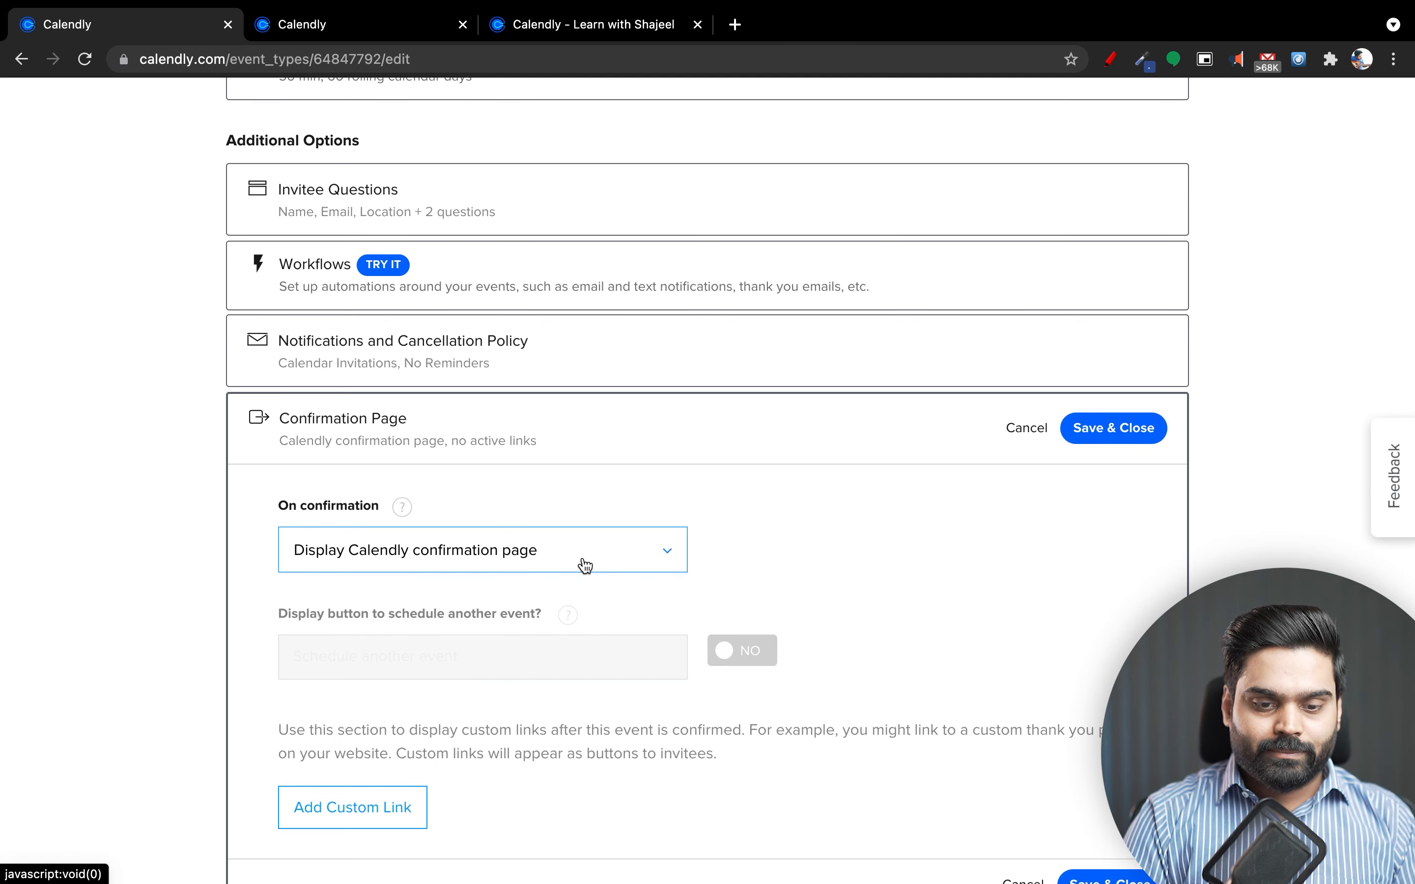
pyautogui.scroll(-4, 581, 565)
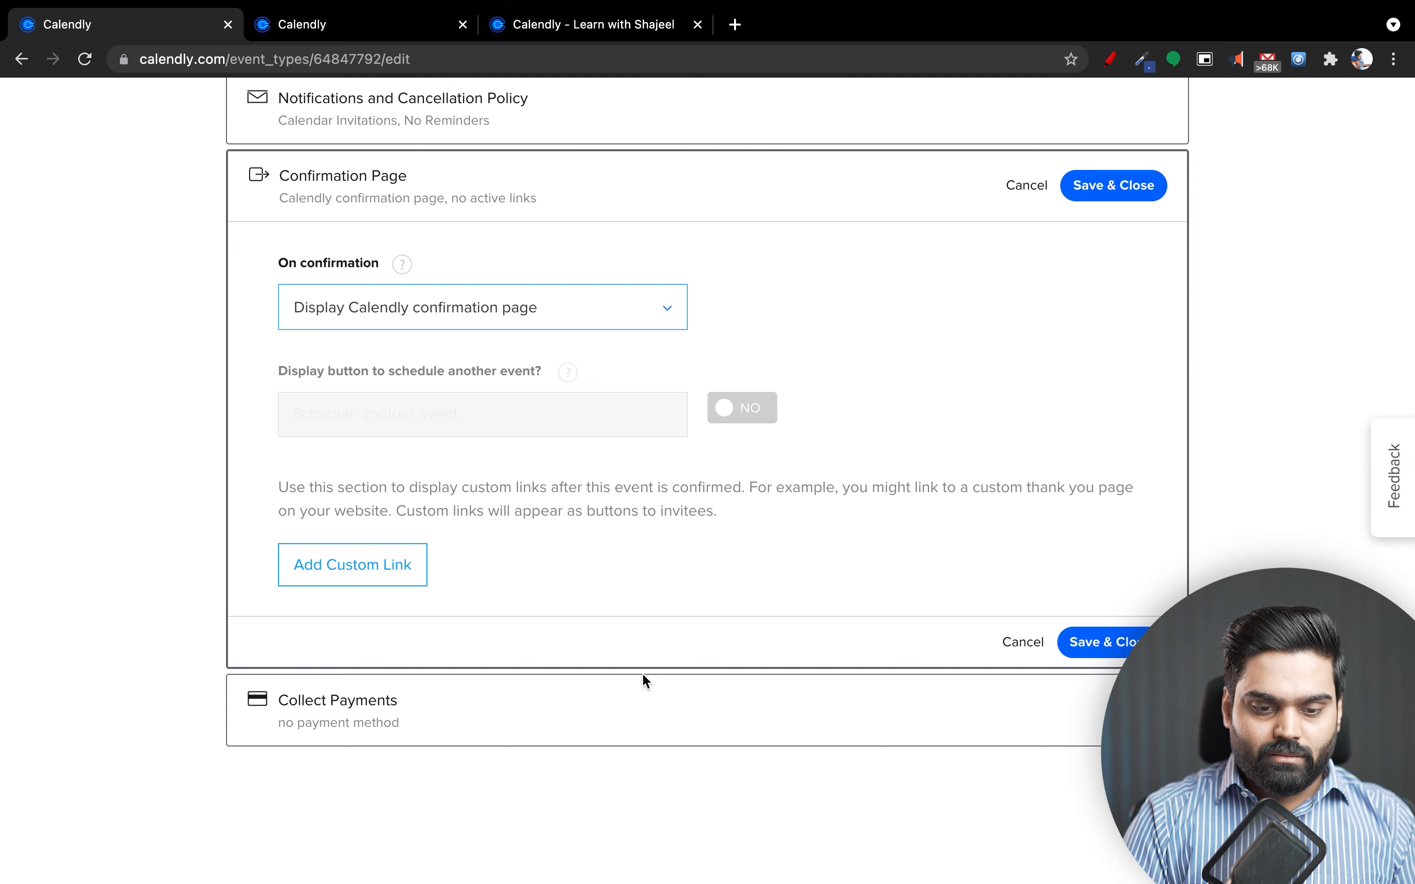
pyautogui.click(595, 715)
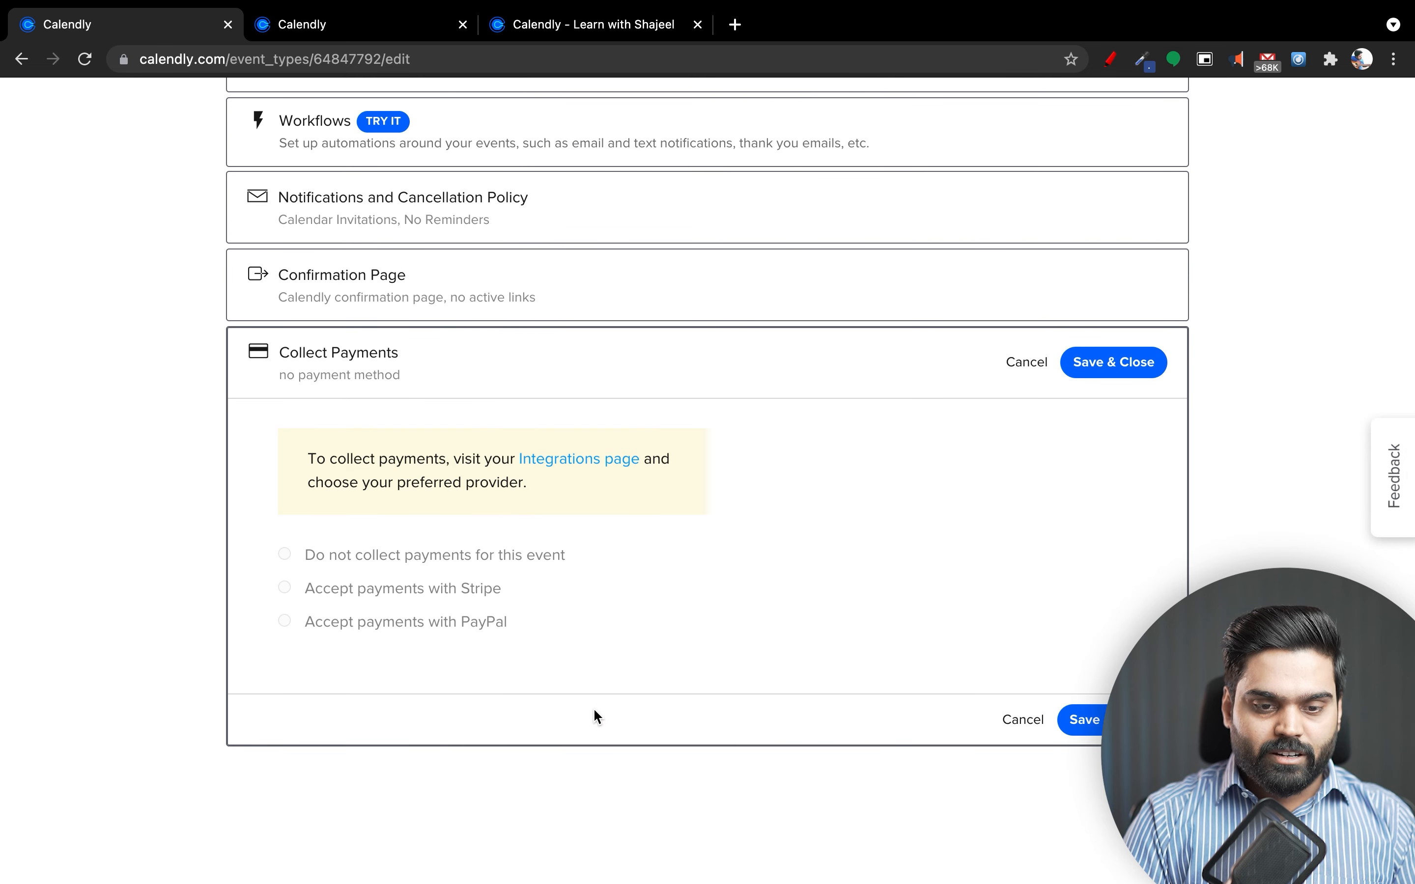
# Collapse Collect Payments and return to the June 24, 2:00pm Enter Details booking form.
pyautogui.click(549, 389)
pyautogui.scroll(10, 553, 559)
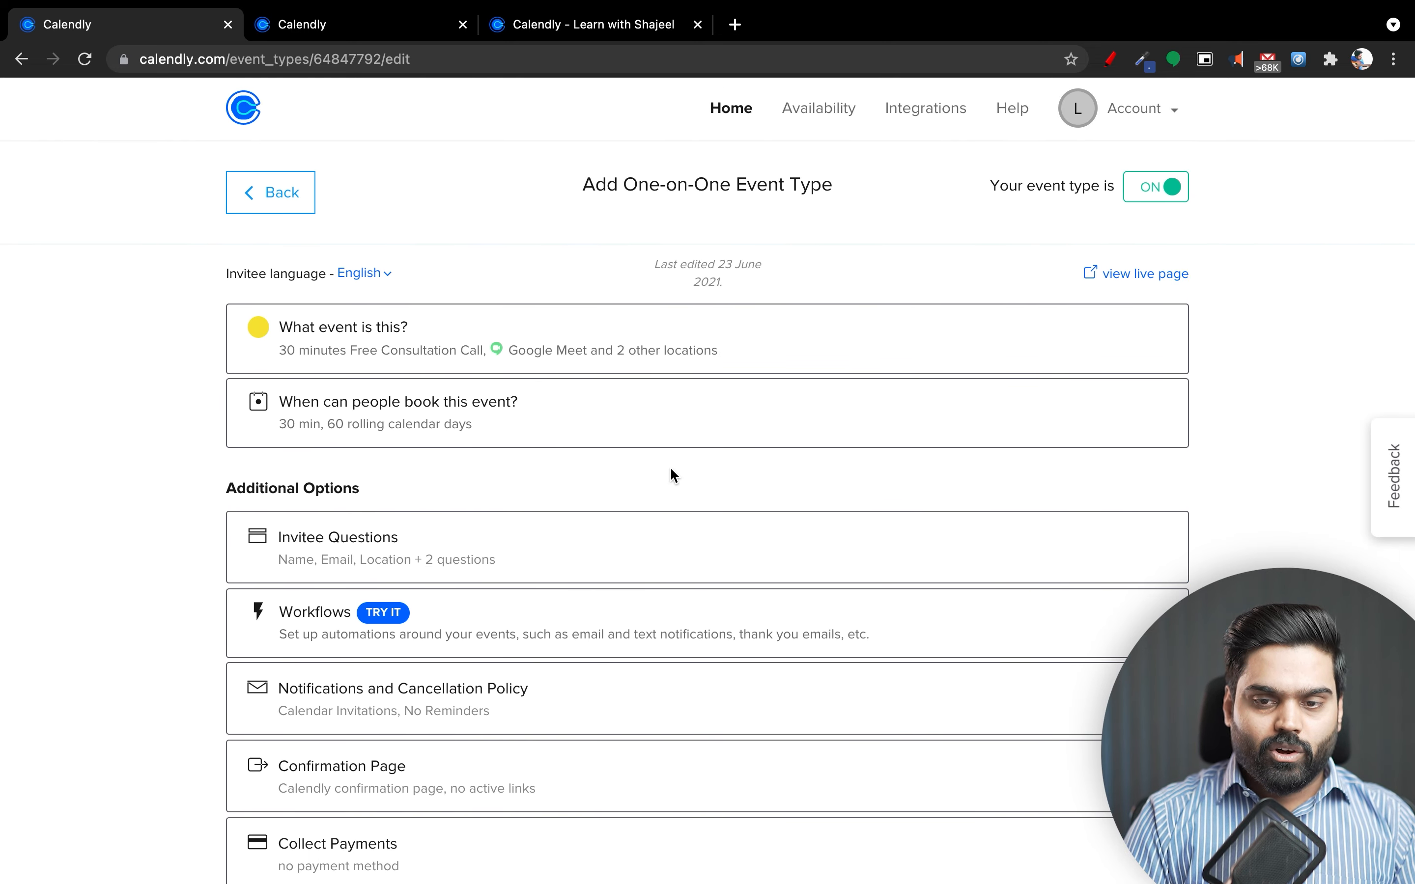
pyautogui.scroll(-3, 577, 464)
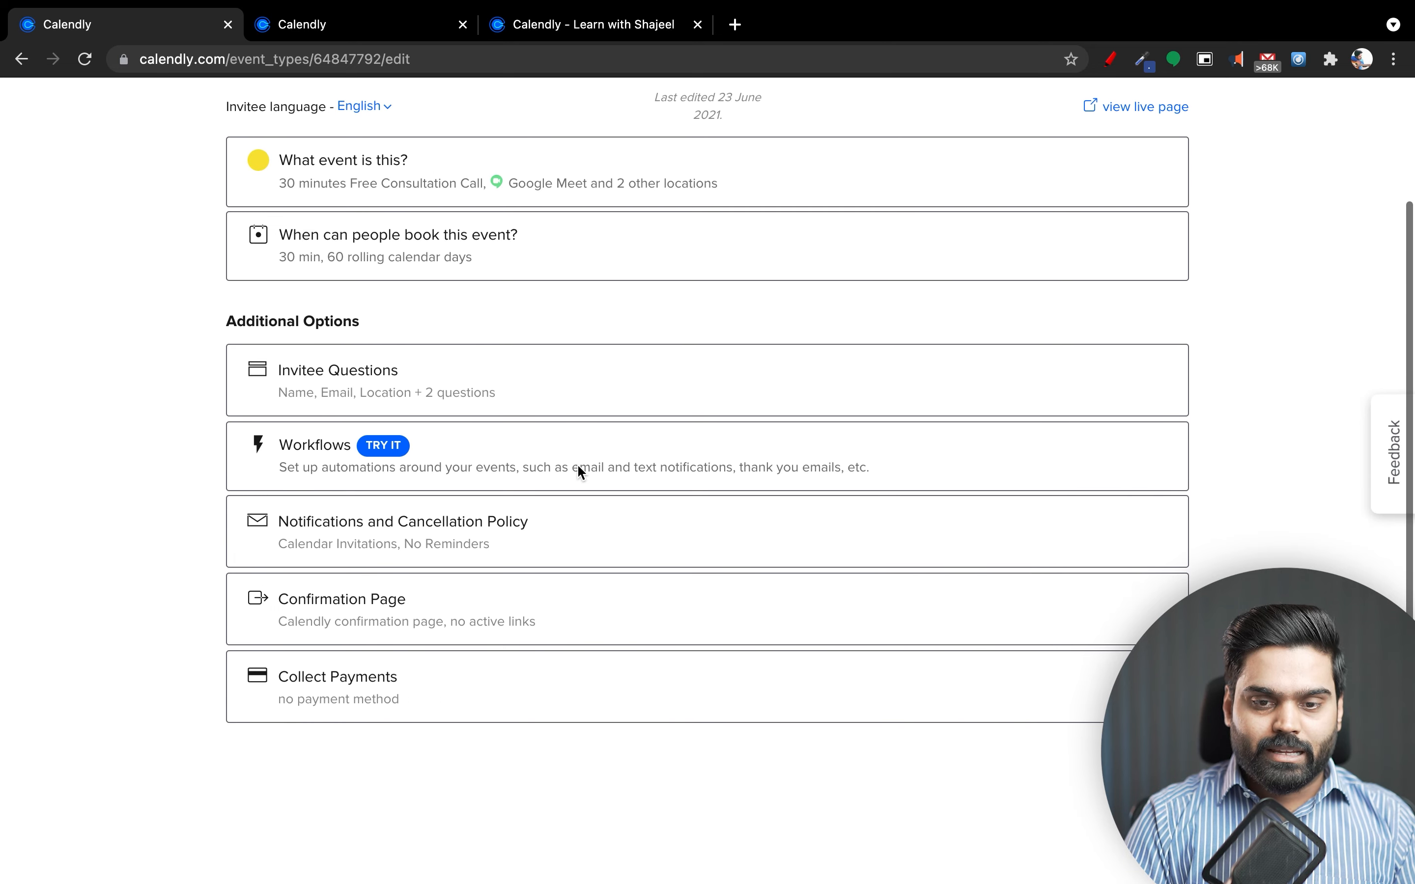
pyautogui.scroll(3, 578, 467)
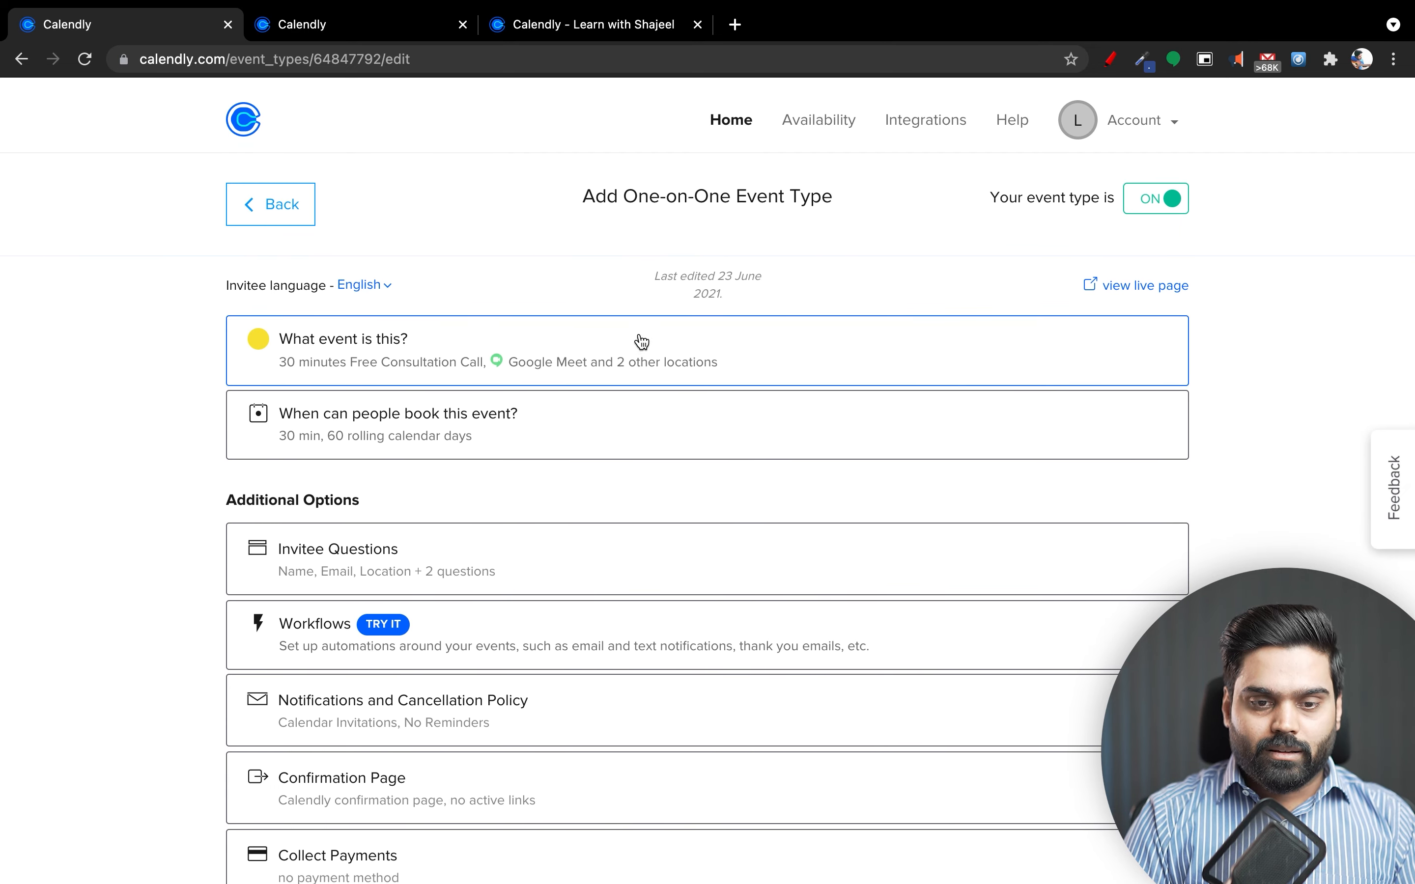
pyautogui.click(560, 35)
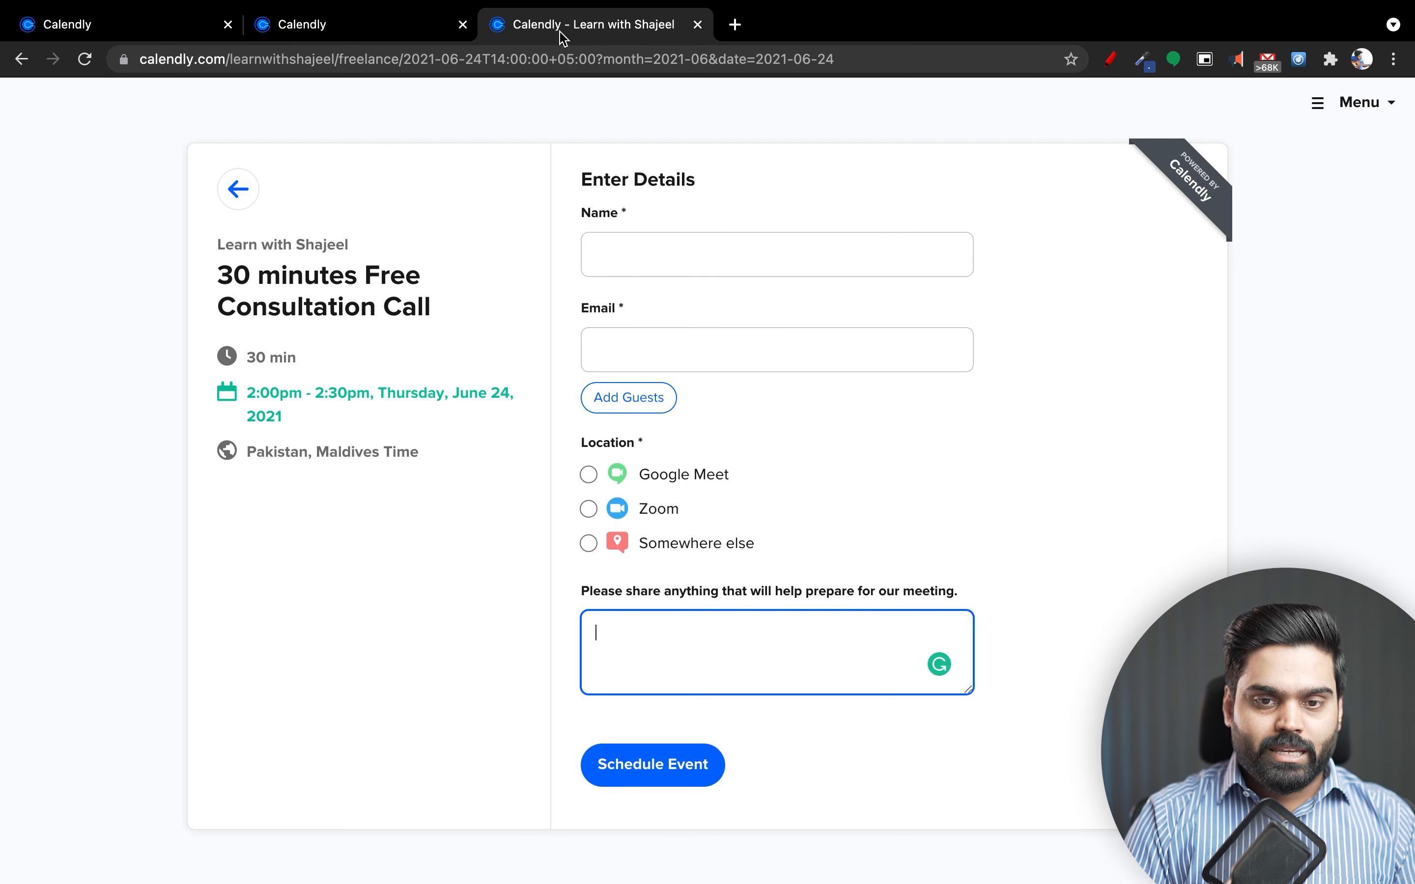